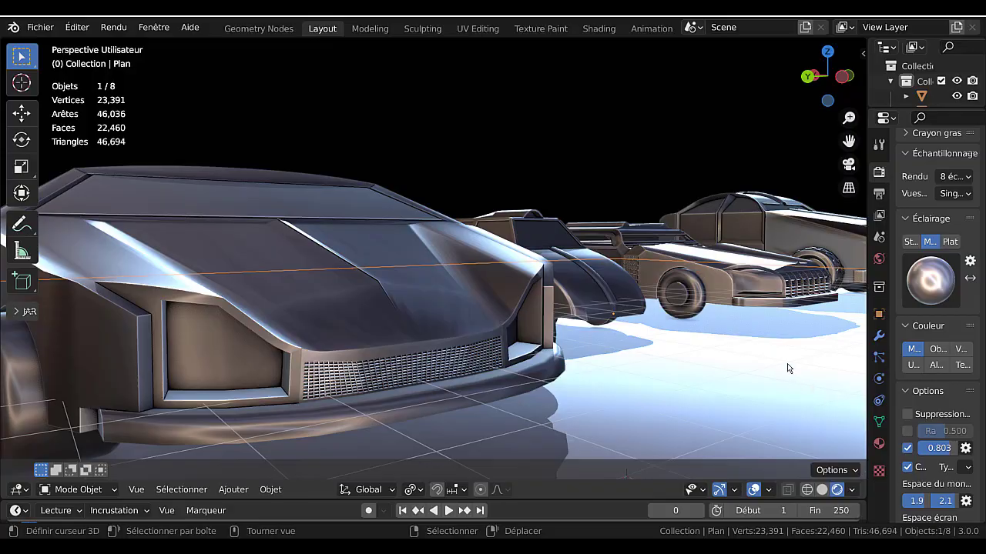
# Examine the finished low-poly car models on the ground plane from close up, from a distance and from both sides.
pyautogui.scroll(-5, 660, 339)
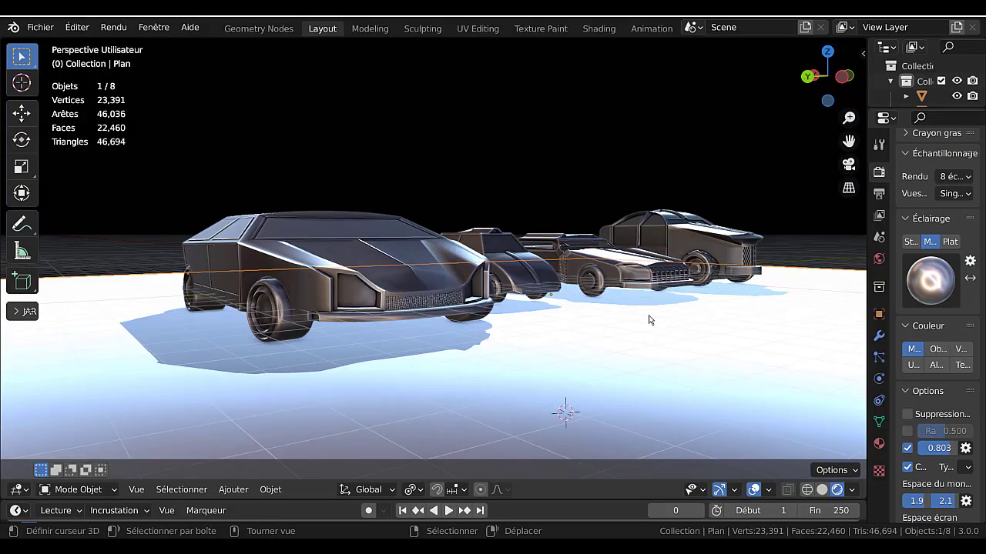
pyautogui.moveTo(649, 319); pyautogui.dragTo(539, 345, button='middle')
pyautogui.scroll(4, 503, 349)
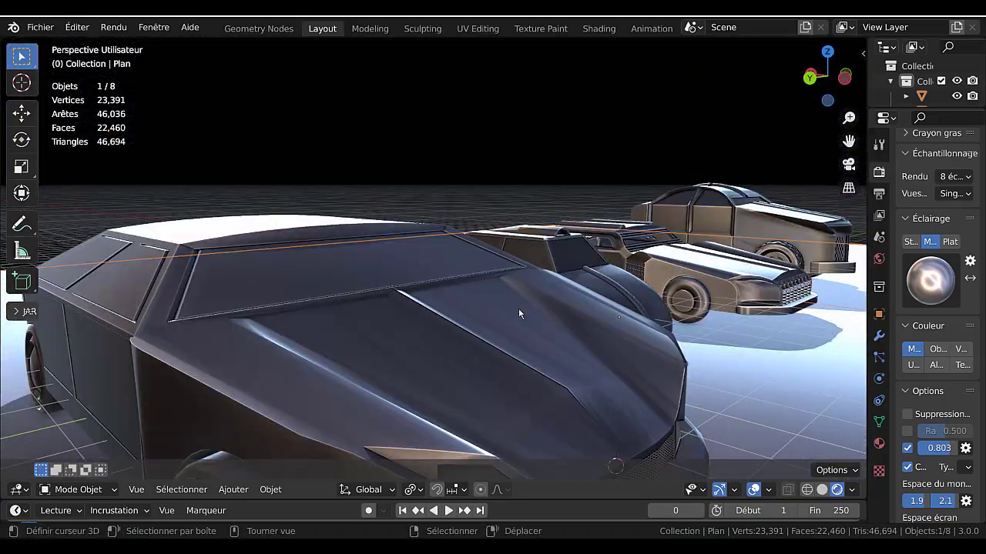
pyautogui.scroll(-4, 518, 309)
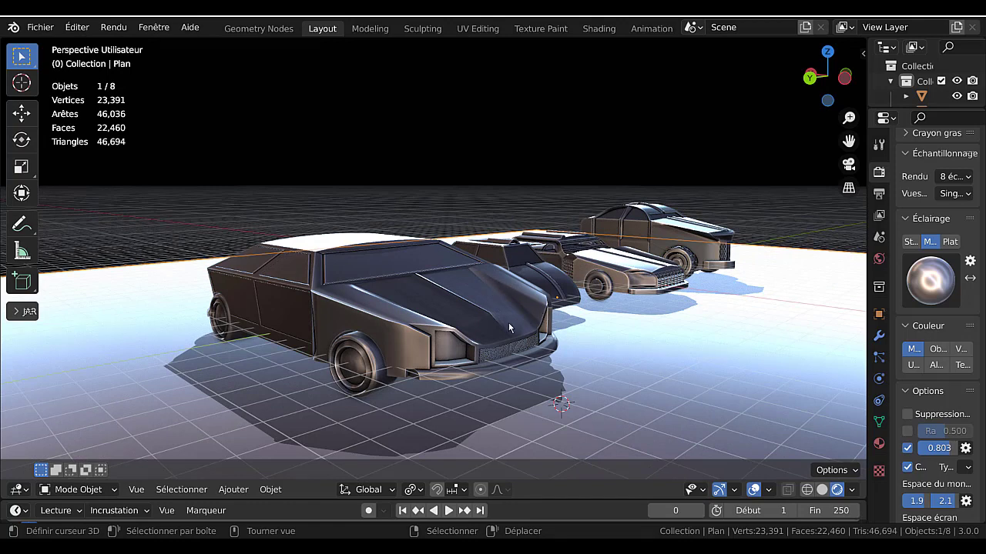
pyautogui.scroll(2, 508, 327)
pyautogui.scroll(2, 506, 328)
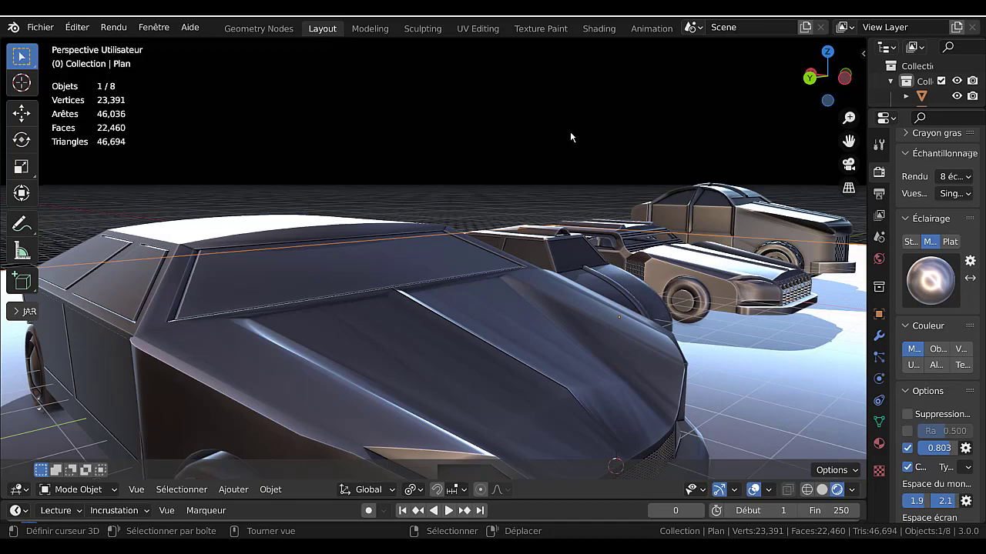
pyautogui.rightClick(526, 137)
pyautogui.scroll(-4, 526, 137)
pyautogui.moveTo(530, 140); pyautogui.dragTo(368, 182, button='middle')
pyautogui.scroll(2, 366, 177)
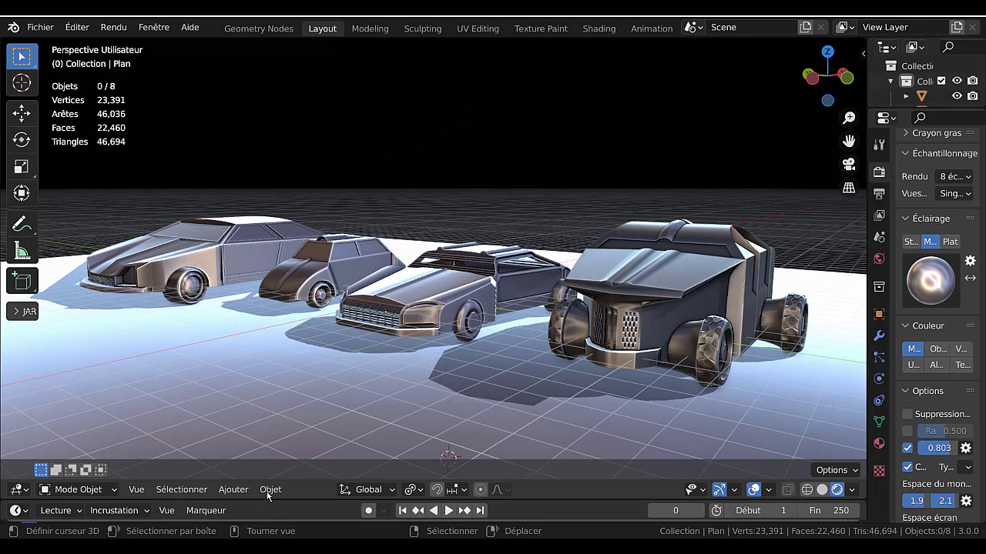
pyautogui.click(234, 493)
pyautogui.moveTo(241, 473)
pyautogui.moveTo(591, 144); pyautogui.dragTo(687, 151, button='middle')
pyautogui.scroll(-4, 514, 142)
pyautogui.scroll(5, 494, 161)
pyautogui.scroll(-2, 497, 157)
pyautogui.scroll(-4, 581, 165)
pyautogui.moveTo(597, 163); pyautogui.dragTo(500, 202, button='middle')
# Inspect the frontmost car's mesh and the available mesh tools in Edit Mode, and view the scene in Object Mode with nothing selected.
pyautogui.click(316, 261)
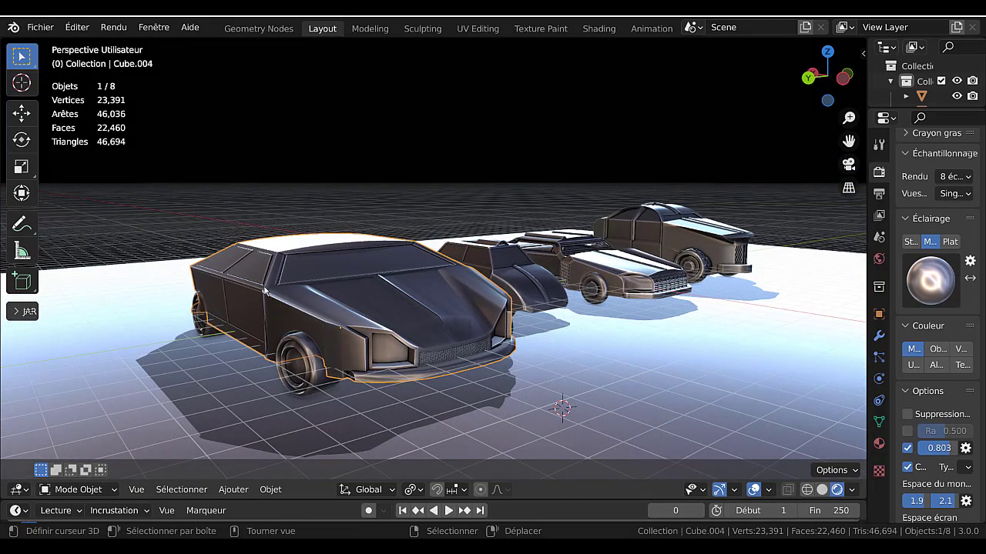
pyautogui.press('Tab')
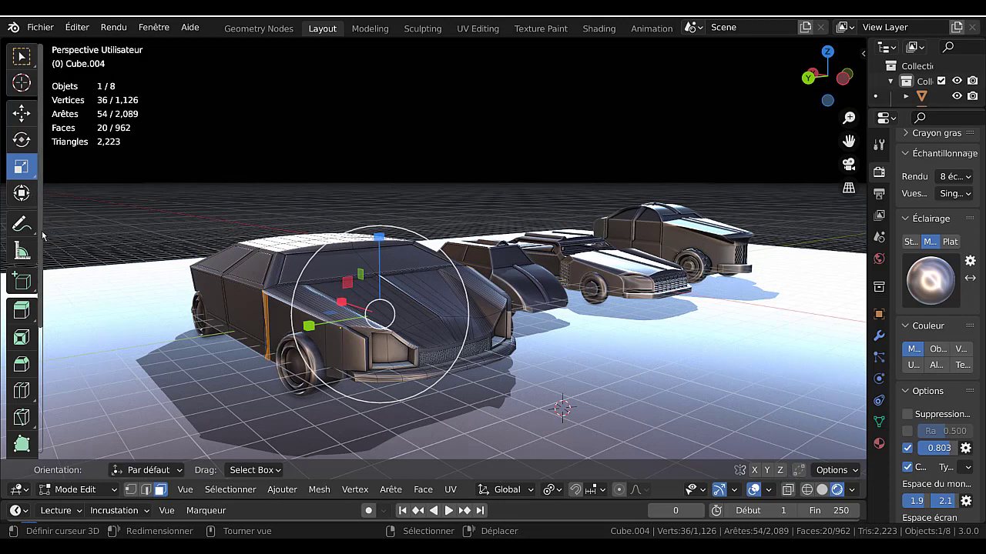
pyautogui.scroll(-4, 34, 323)
pyautogui.scroll(-2, 34, 327)
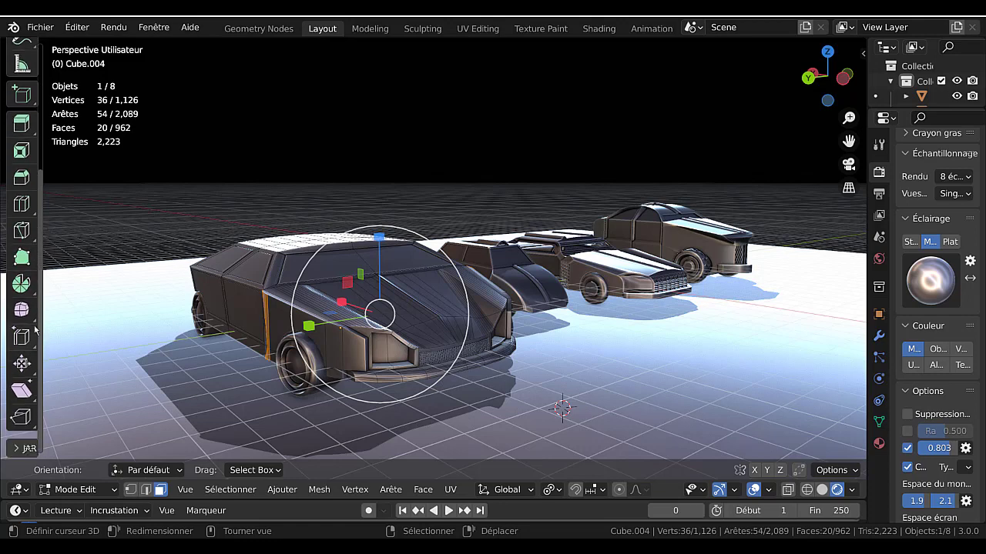
pyautogui.scroll(6, 34, 328)
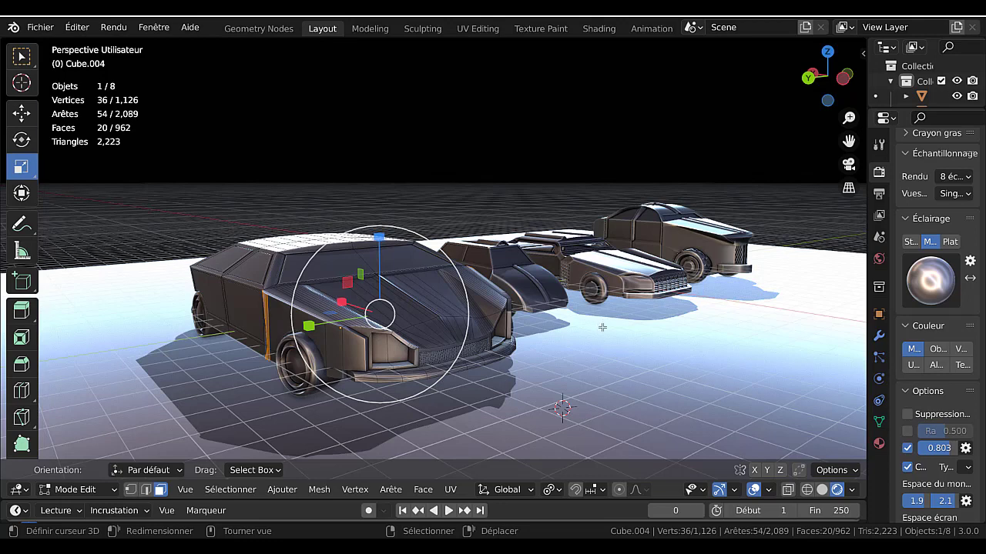
pyautogui.scroll(2, 579, 333)
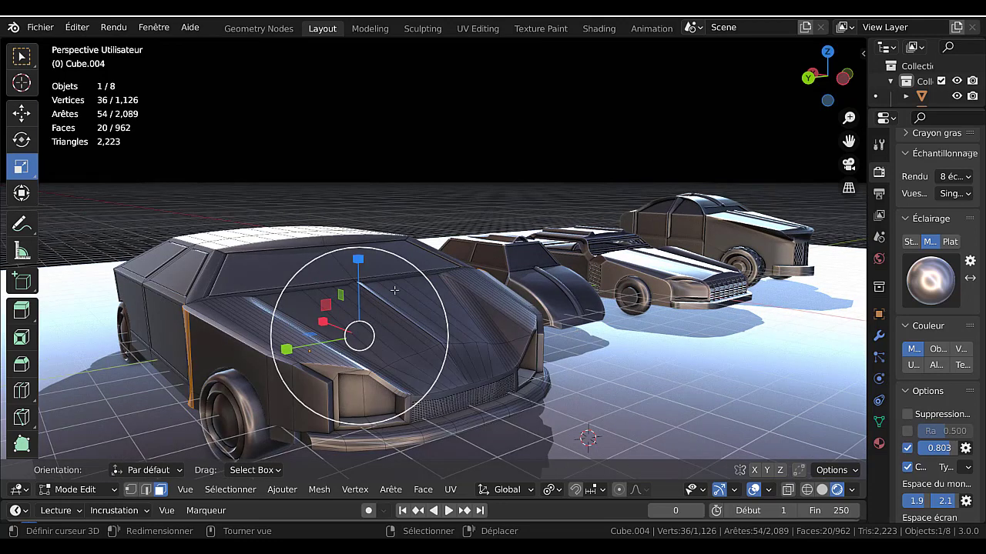
pyautogui.click(482, 149)
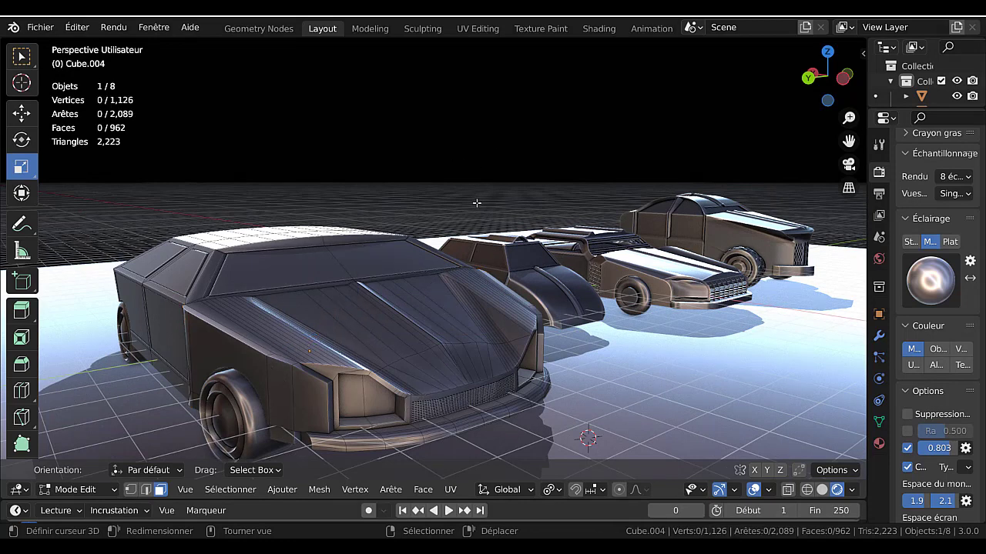
pyautogui.press('Tab')
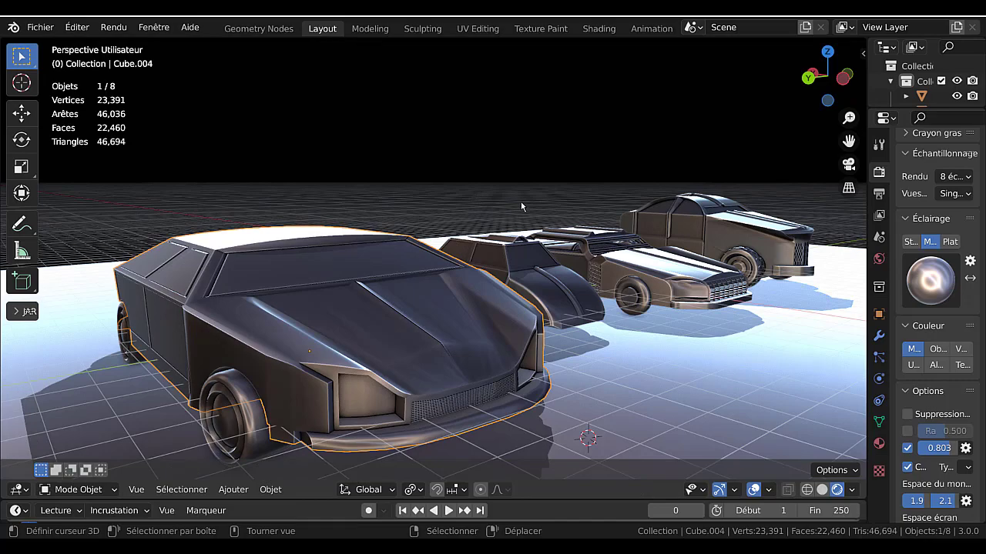
pyautogui.click(529, 165)
pyautogui.scroll(-2, 530, 177)
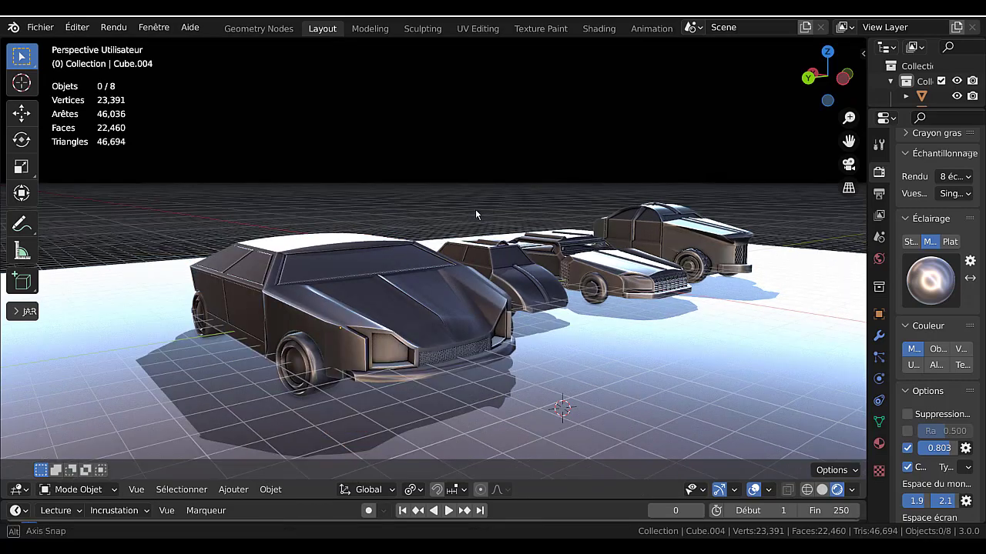
pyautogui.moveTo(475, 214); pyautogui.dragTo(356, 221, button='middle')
pyautogui.keyDown('shift'); pyautogui.moveTo(336, 262); pyautogui.dragTo(425, 236, button='middle'); pyautogui.keyUp('shift')
pyautogui.scroll(2, 426, 236)
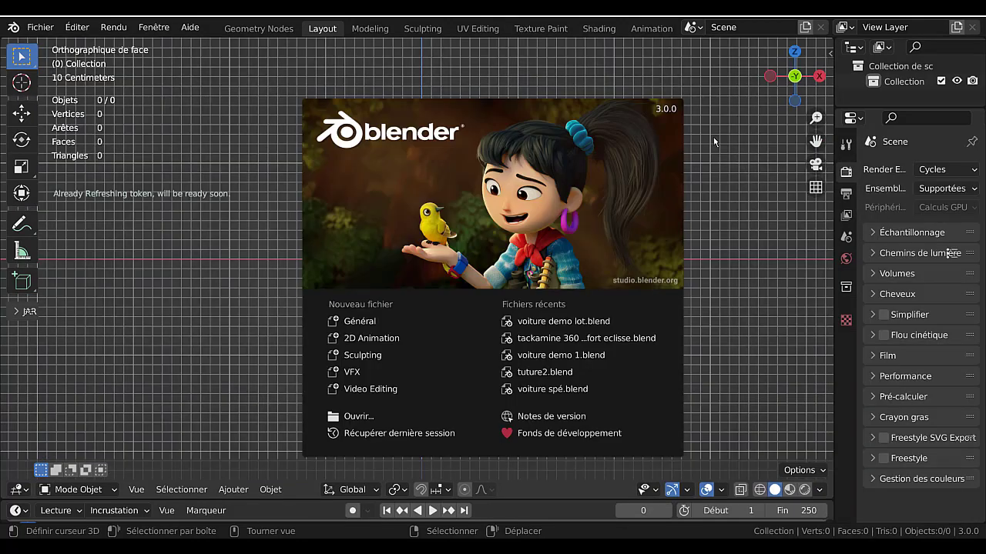
# Dismiss the splash screen of the new empty scene and add a cube mesh at the world origin.
pyautogui.click(731, 224)
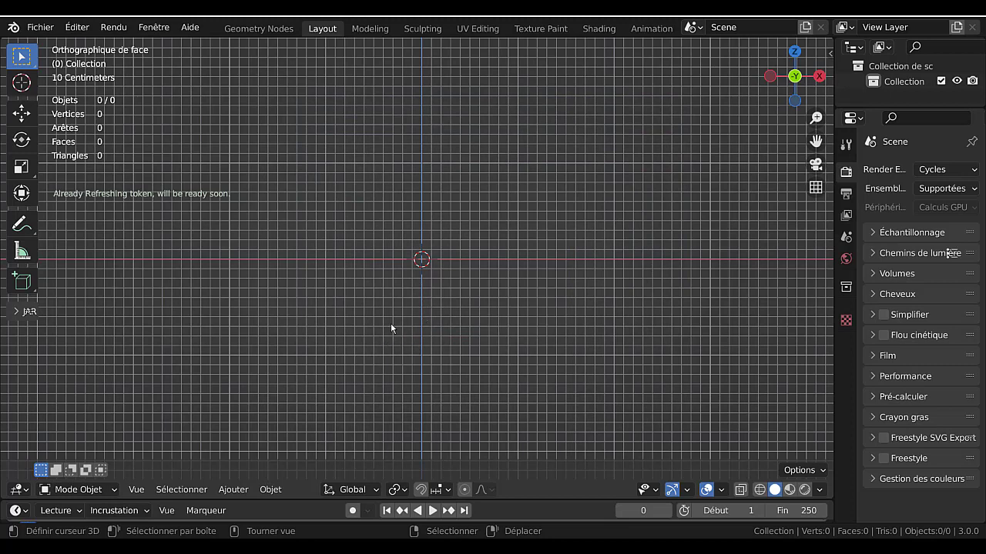
pyautogui.click(232, 491)
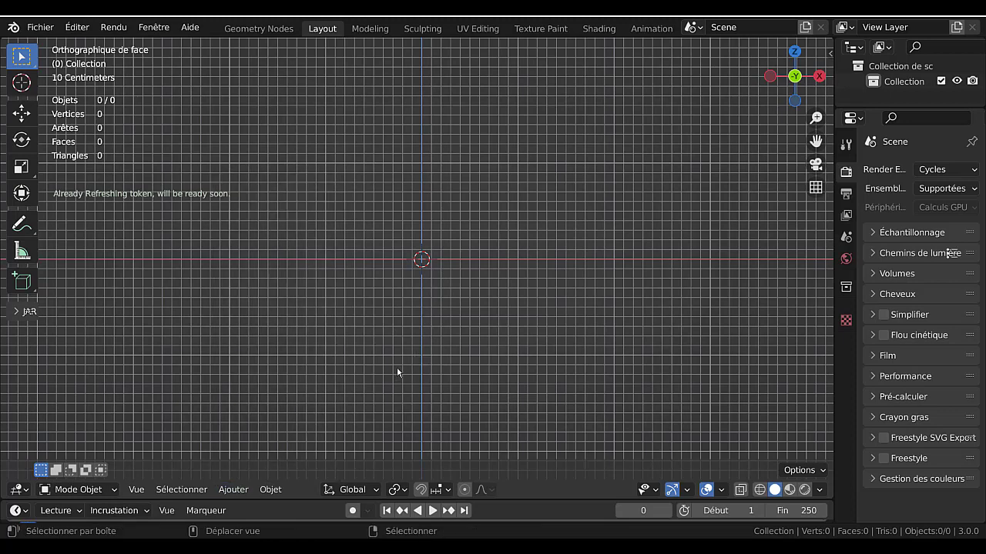
pyautogui.hotkey('shift', 'a')
pyautogui.moveTo(328, 231)
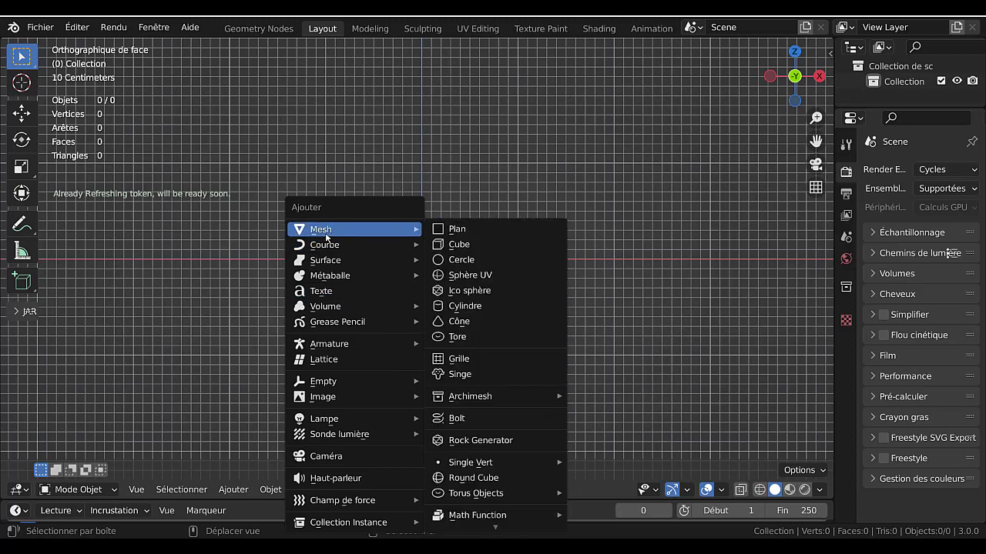
pyautogui.click(471, 245)
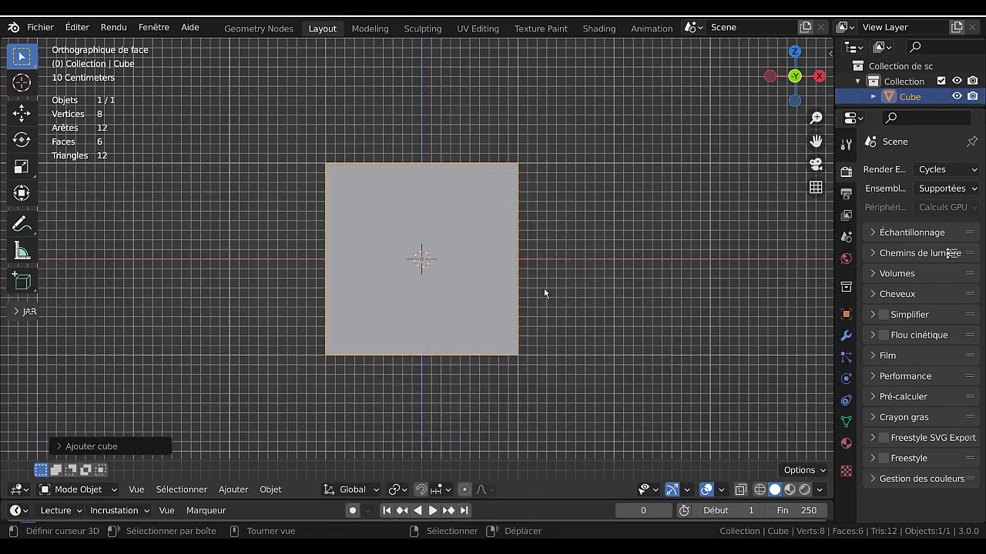
# Scale the cube along the X axis to more than four times its length and apply all transformations.
pyautogui.scroll(-4, 616, 277)
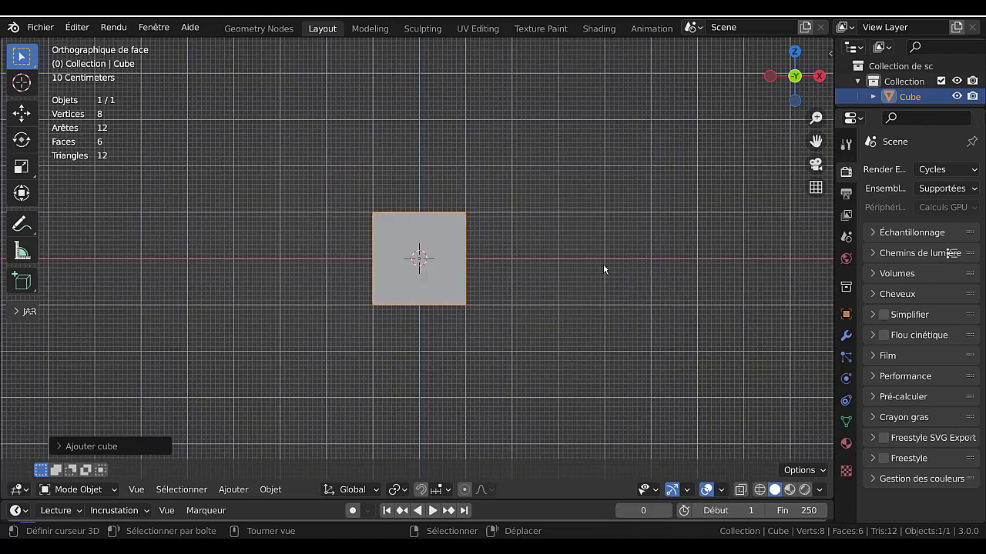
pyautogui.moveTo(603, 264)
pyautogui.mouseDown(button='middle')
pyautogui.moveTo(583, 306)
pyautogui.moveTo(566, 299)
pyautogui.moveTo(579, 307)
pyautogui.moveTo(515, 308)
pyautogui.moveTo(631, 305)
pyautogui.moveTo(609, 249)
pyautogui.moveTo(585, 265)
pyautogui.mouseUp(button='middle')
pyautogui.moveTo(359, 361); pyautogui.dragTo(367, 370, button='middle')
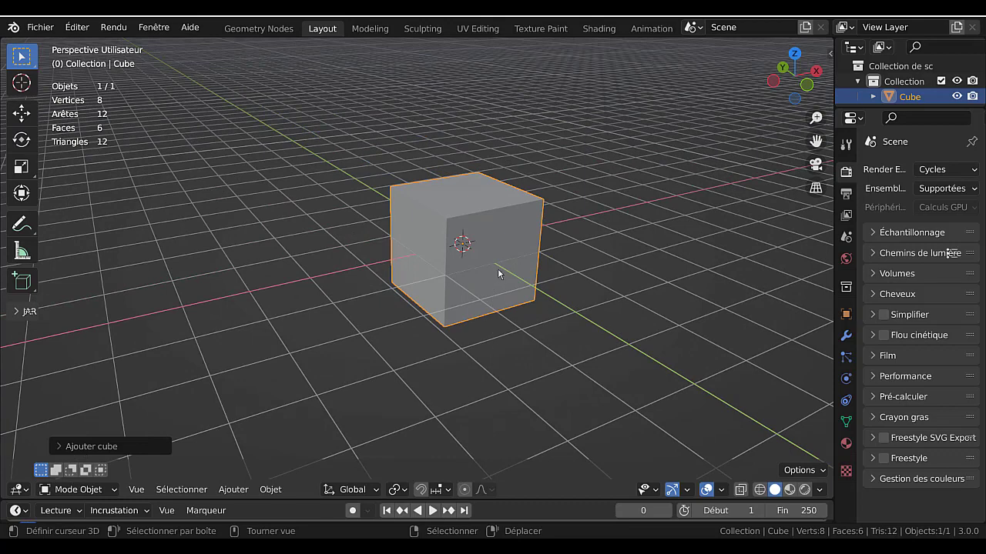
pyautogui.press('shift')
pyautogui.hotkey('shift', 's')
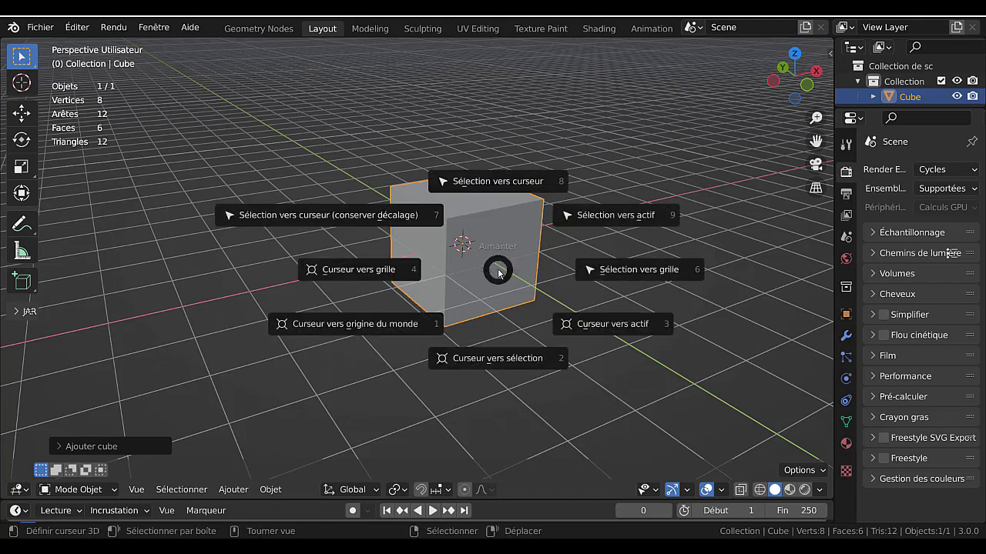
pyautogui.press('Escape')
pyautogui.press('s')
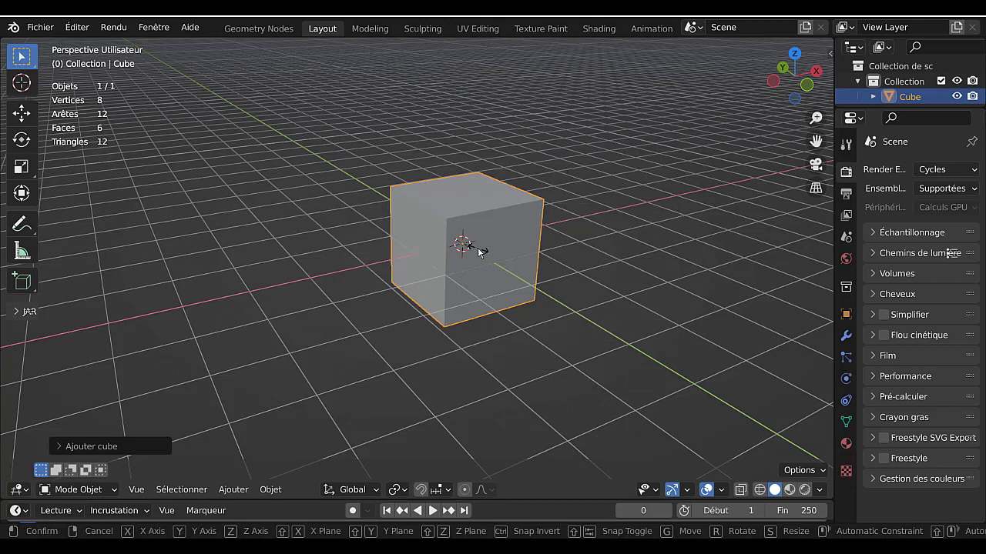
pyautogui.press('x')
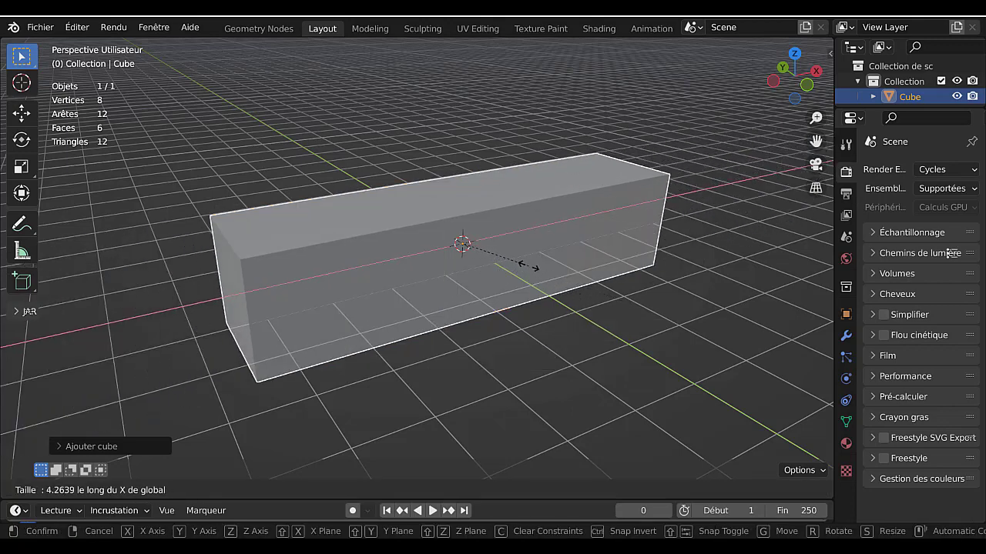
pyautogui.click(539, 277)
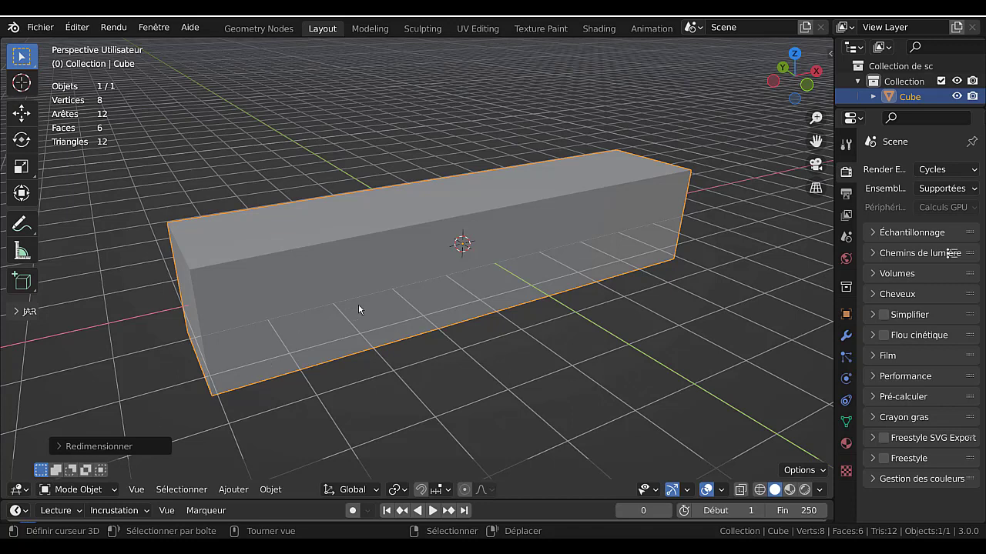
pyautogui.hotkey('ctrl', 'a')
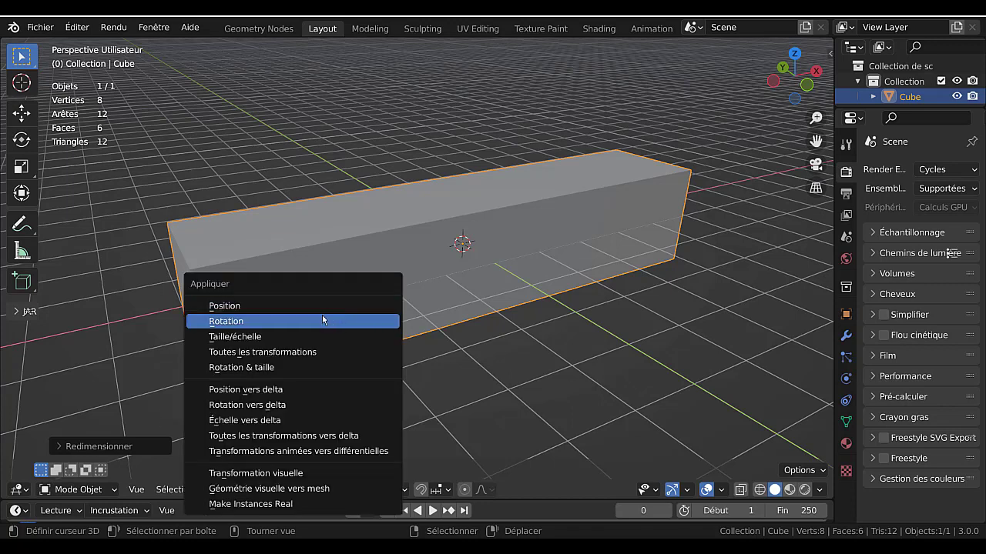
pyautogui.click(258, 353)
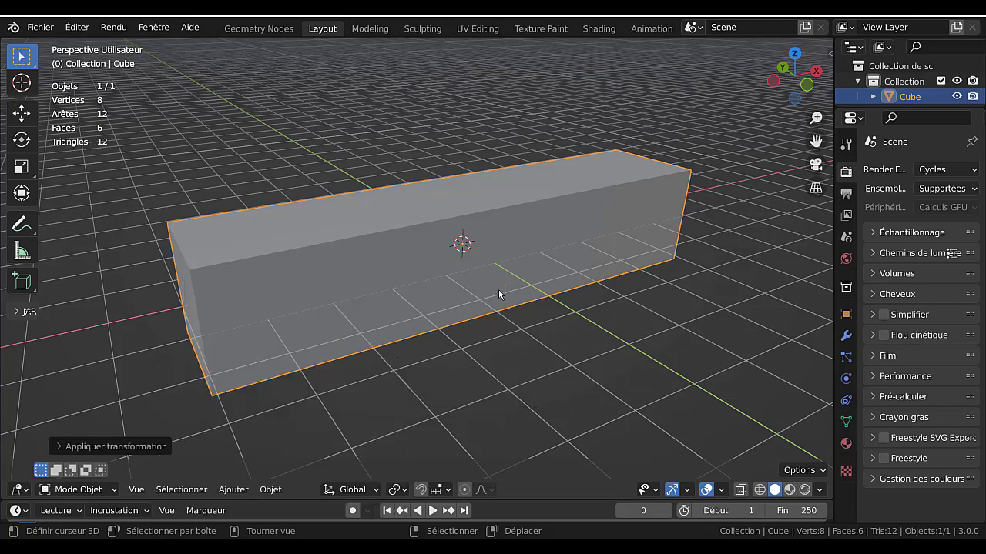
# In Edit Mode, add a single centred loop cut across the middle of the long block.
pyautogui.press('Tab')
pyautogui.scroll(-3, 496, 291)
pyautogui.moveTo(500, 303); pyautogui.dragTo(491, 297, button='middle')
pyautogui.scroll(1, 482, 291)
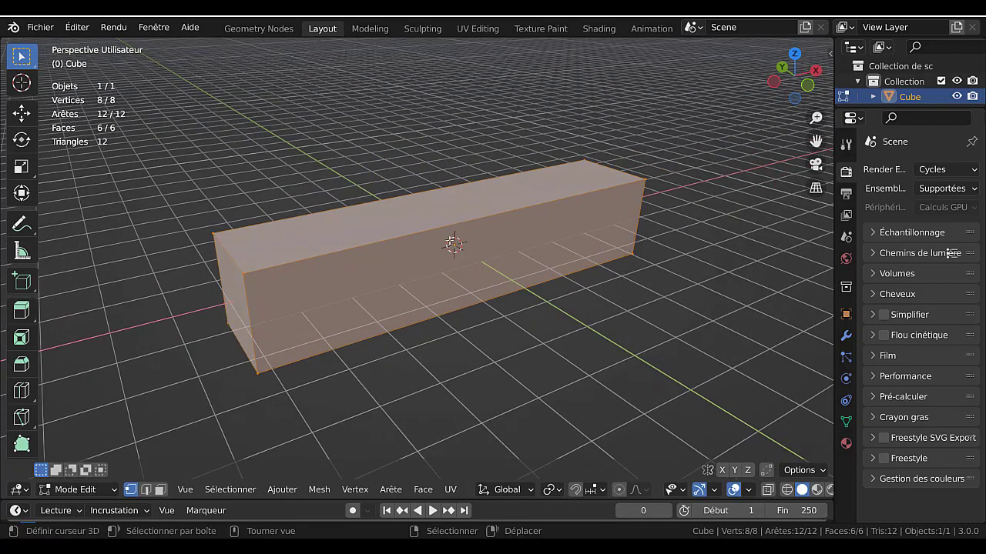
pyautogui.hotkey('ctrl', 'r')
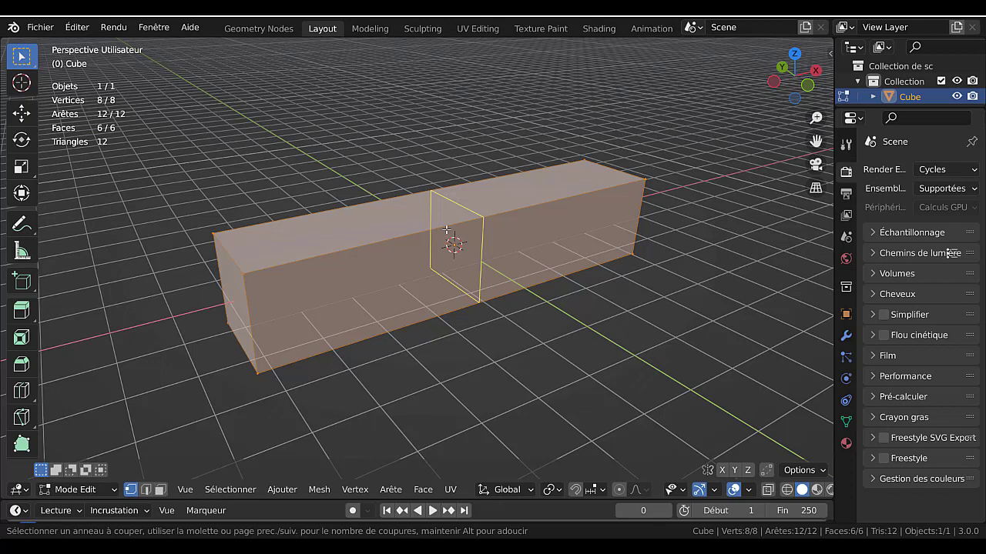
pyautogui.click(446, 229)
pyautogui.rightClick(447, 229)
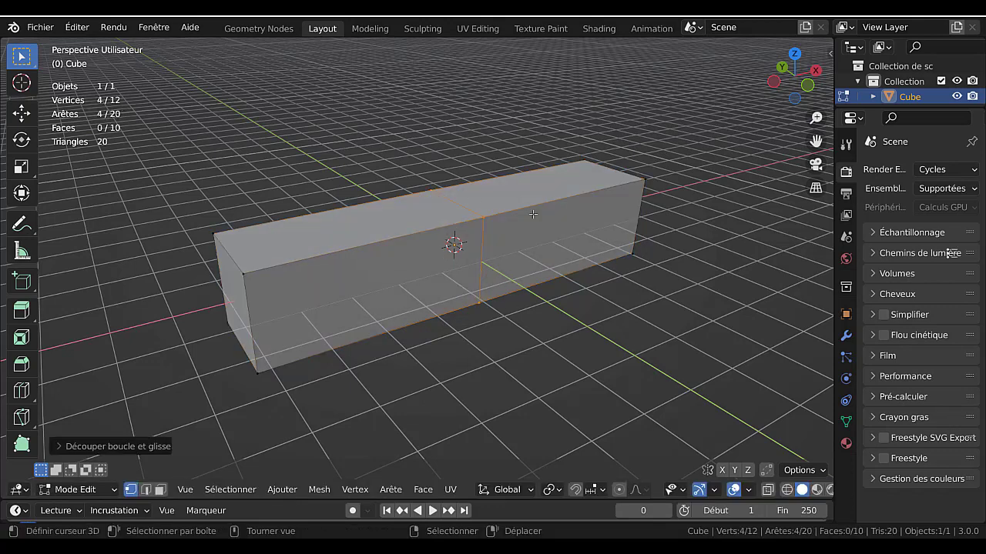
pyautogui.scroll(2, 537, 302)
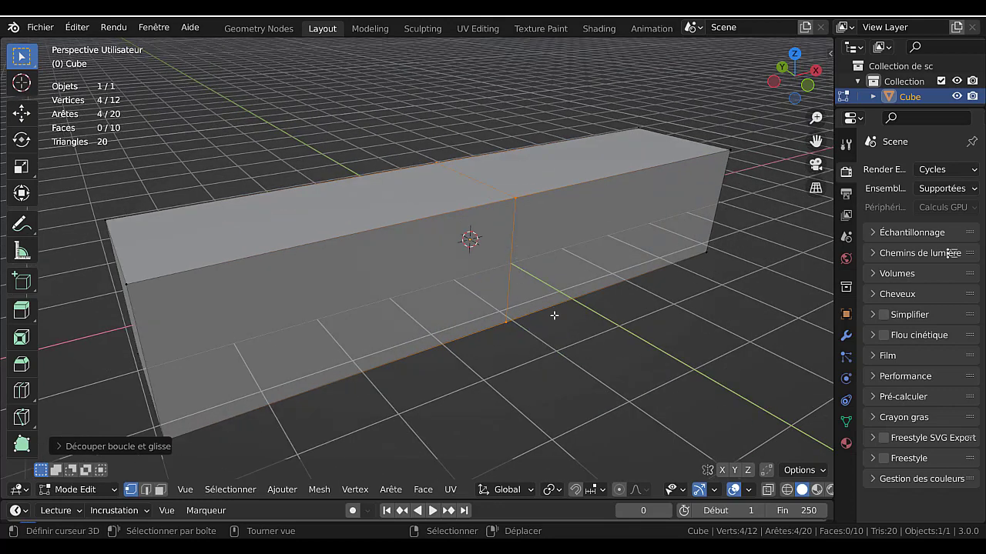
# In edge selection mode, bevel the centre loop with one segment into a wide band spanning over half the block's length.
pyautogui.press('F2')
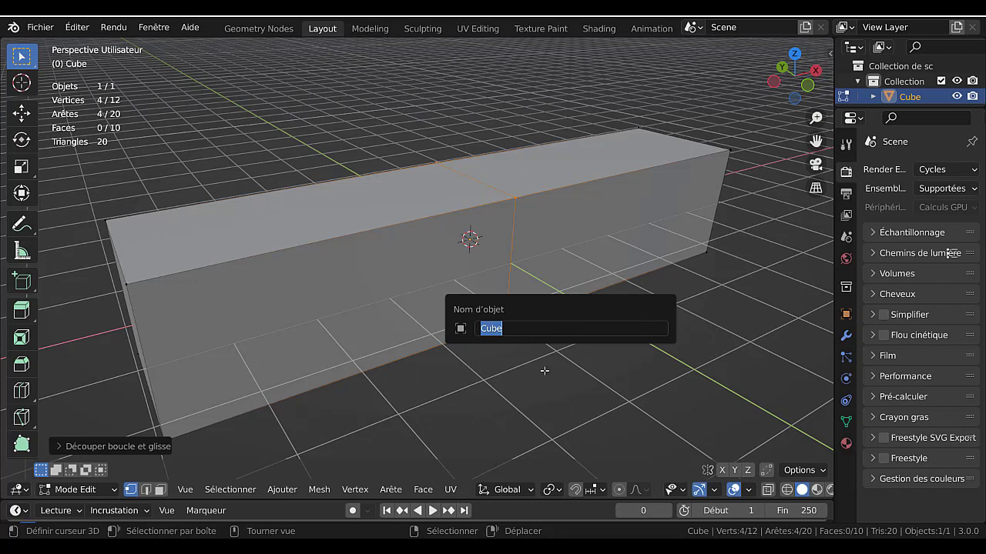
pyautogui.press('2')
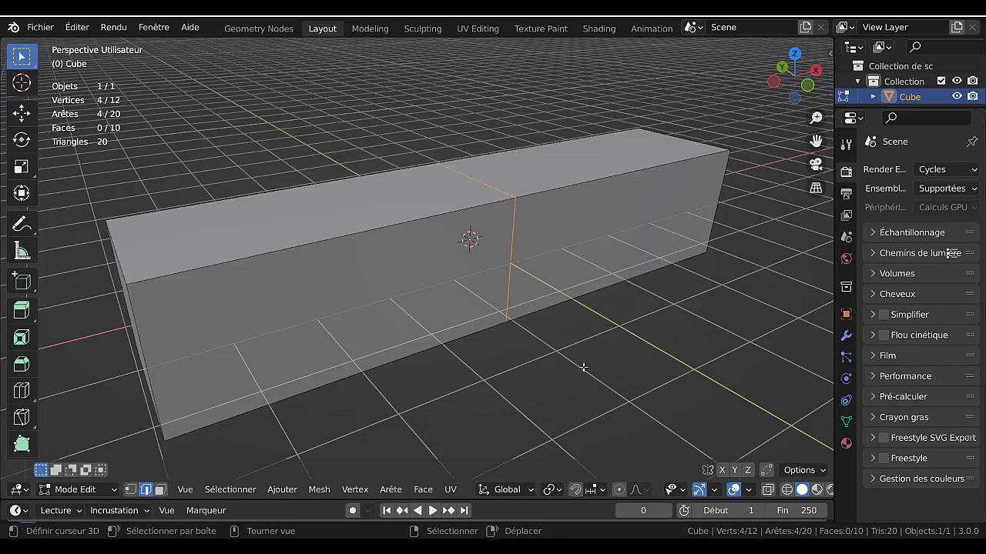
pyautogui.hotkey('ctrl', 'b')
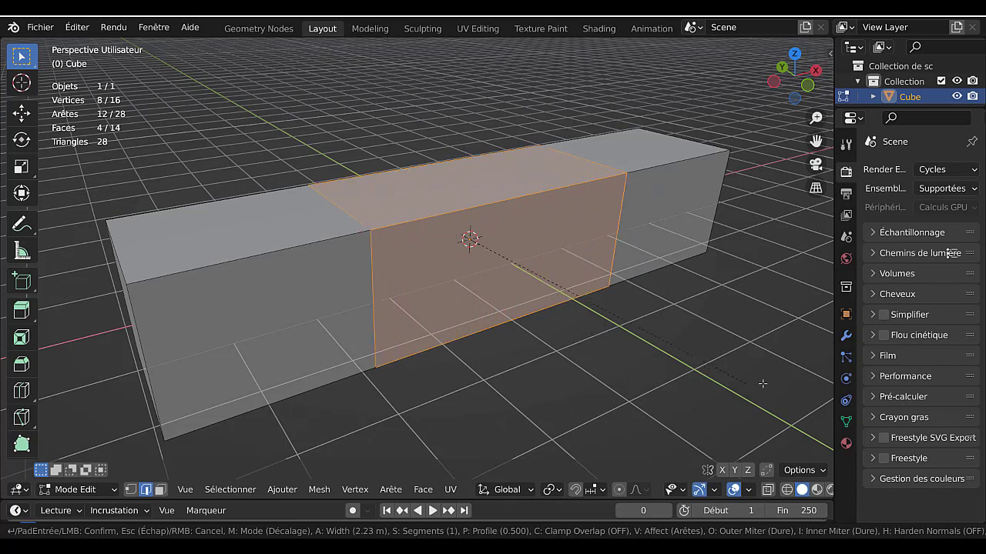
pyautogui.click(803, 397)
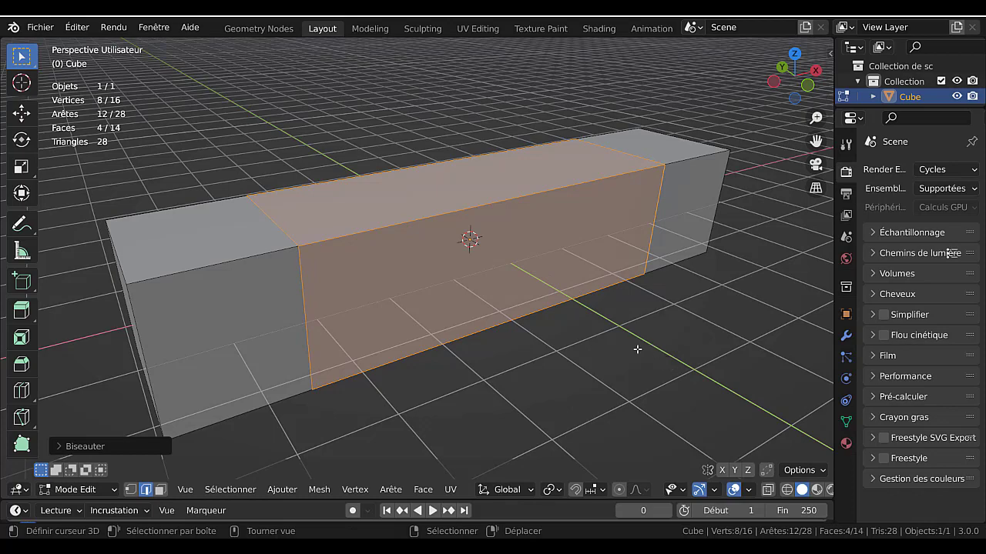
pyautogui.scroll(-4, 637, 349)
pyautogui.moveTo(596, 324); pyautogui.dragTo(583, 348, button='middle')
pyautogui.scroll(1, 582, 347)
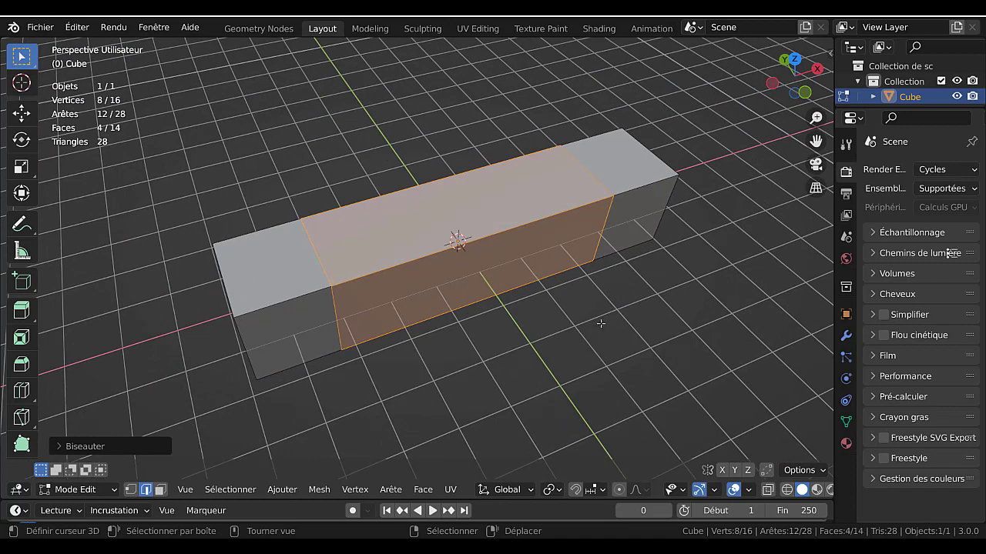
# In Object Mode, rotate the long block slightly about the Z axis.
pyautogui.moveTo(613, 306); pyautogui.dragTo(583, 328, button='middle')
pyautogui.scroll(1, 583, 328)
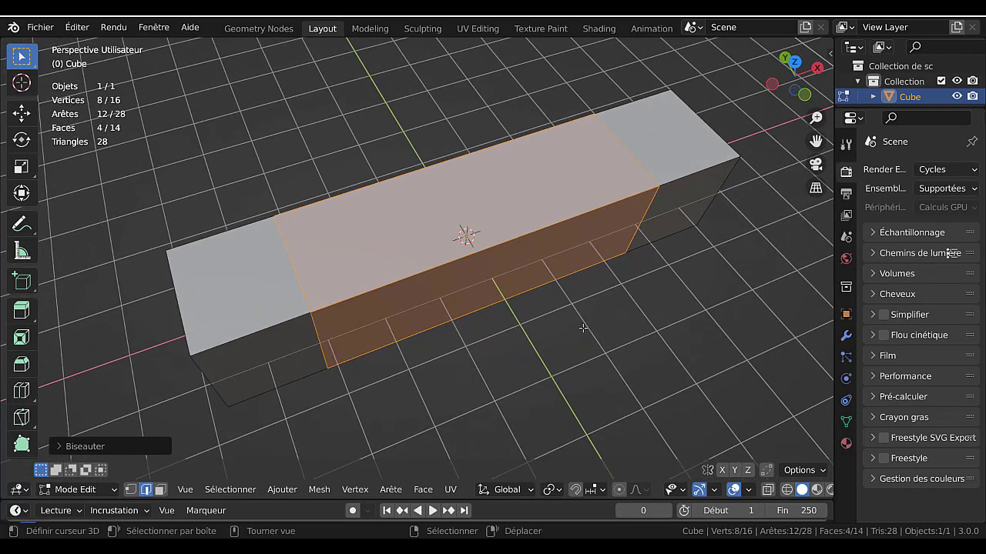
pyautogui.scroll(-1, 583, 328)
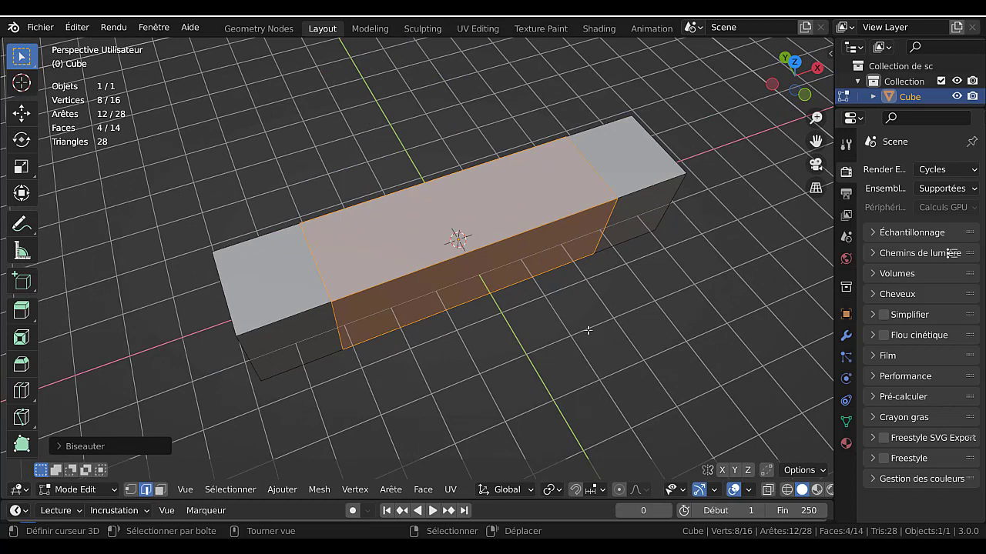
pyautogui.press('Tab')
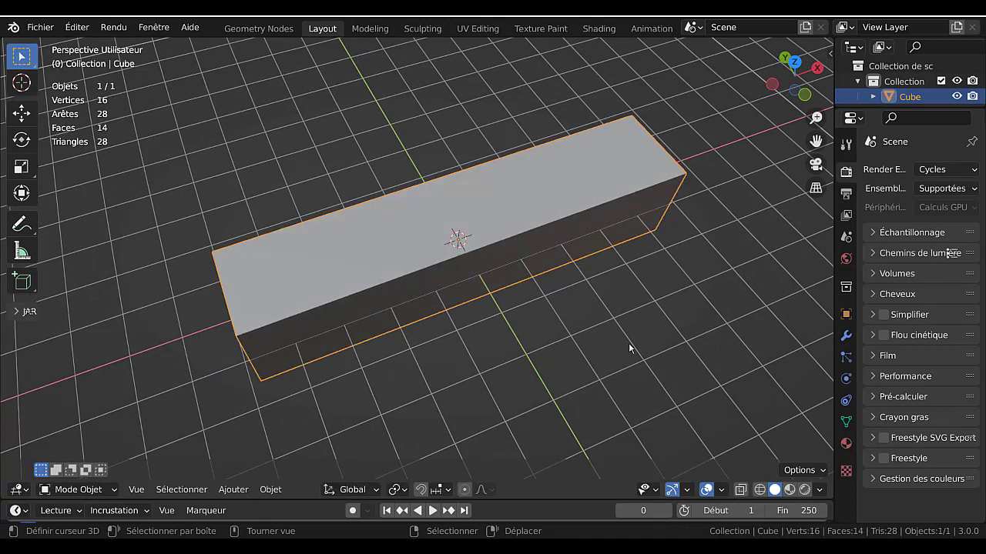
pyautogui.press('r')
pyautogui.press('z')
pyautogui.click(631, 331)
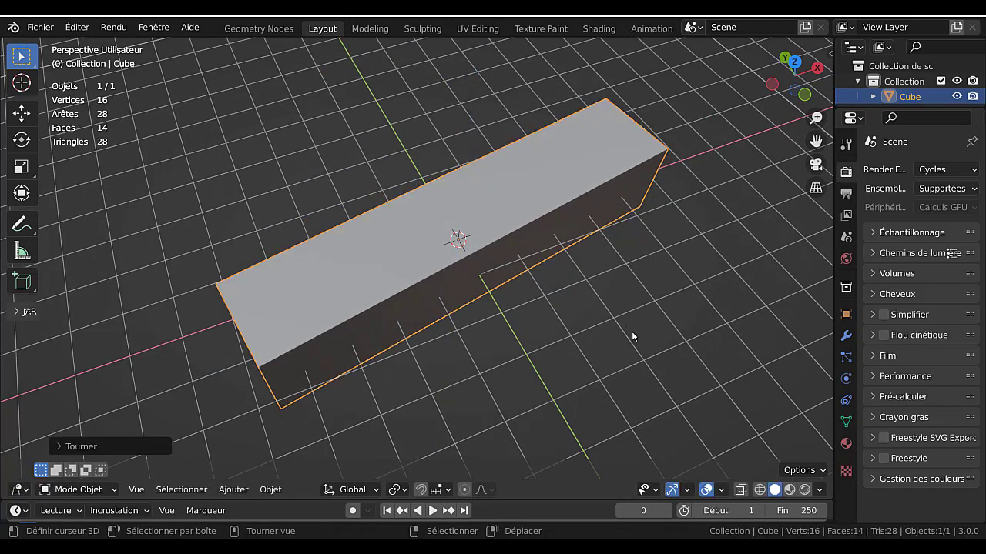
# Back in Edit Mode, try to move the middle band of the rotated block along the global X axis.
pyautogui.press('Tab')
pyautogui.moveTo(587, 376); pyautogui.dragTo(536, 275, button='middle')
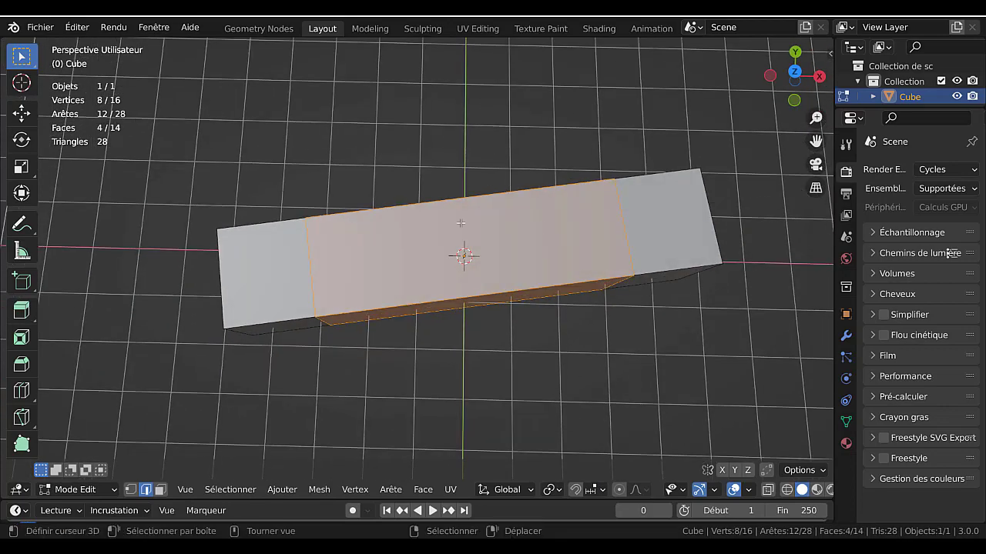
pyautogui.moveTo(510, 405); pyautogui.dragTo(524, 364, button='middle')
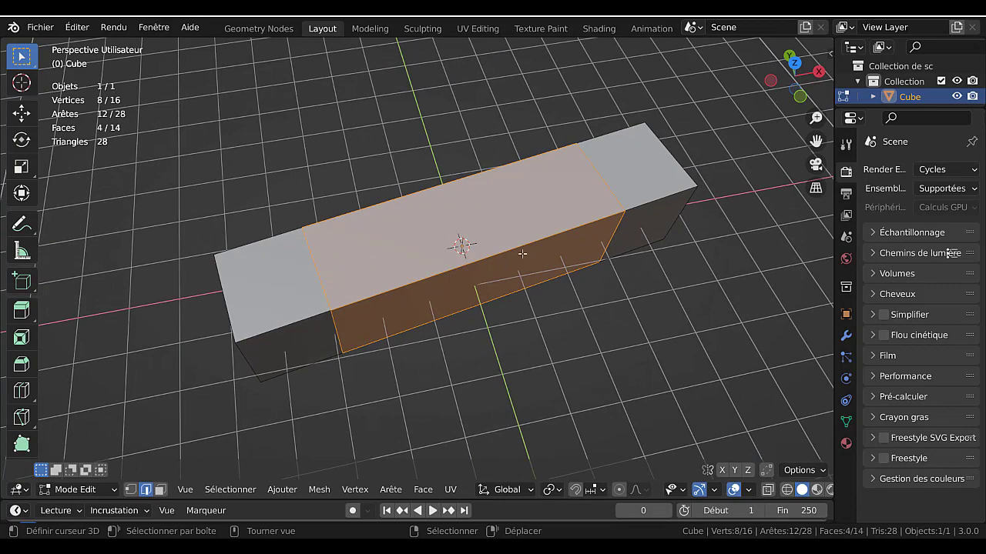
pyautogui.moveTo(549, 306); pyautogui.dragTo(525, 318, button='middle')
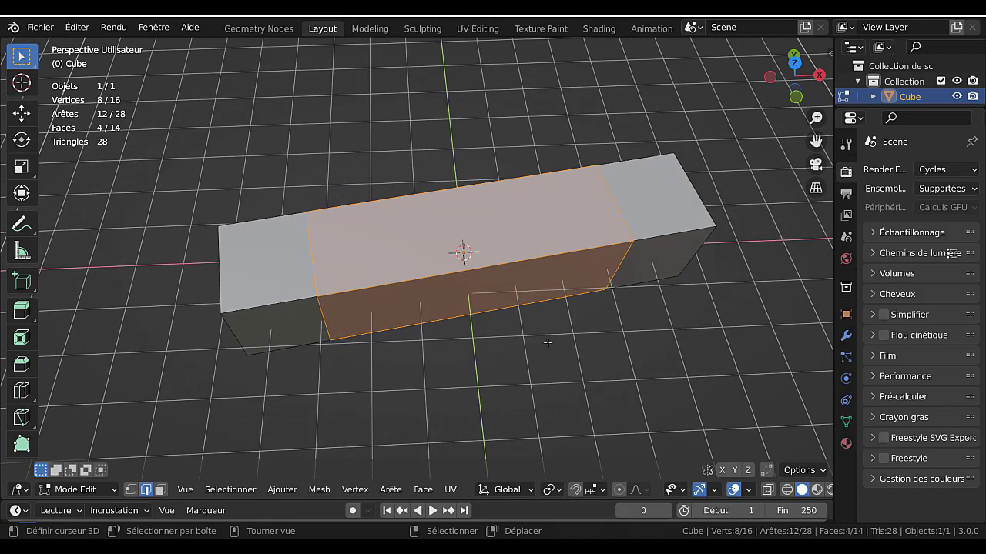
pyautogui.moveTo(567, 329); pyautogui.dragTo(554, 382, button='middle')
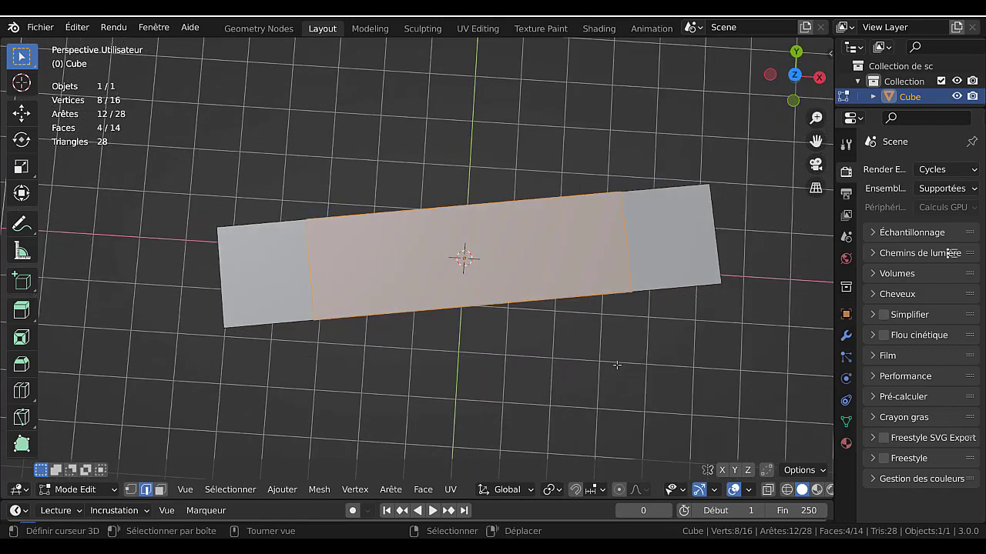
pyautogui.press('g')
pyautogui.press('x')
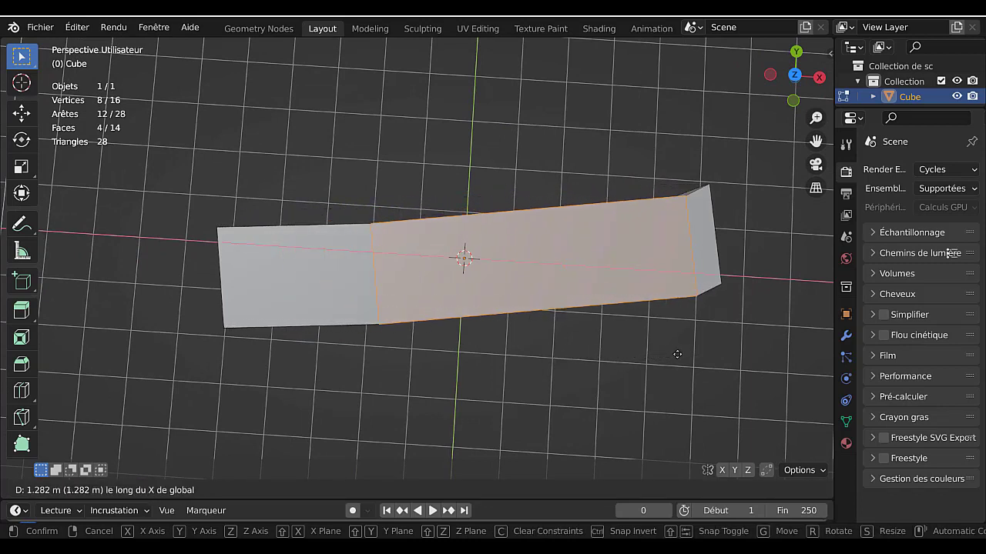
pyautogui.click(662, 359)
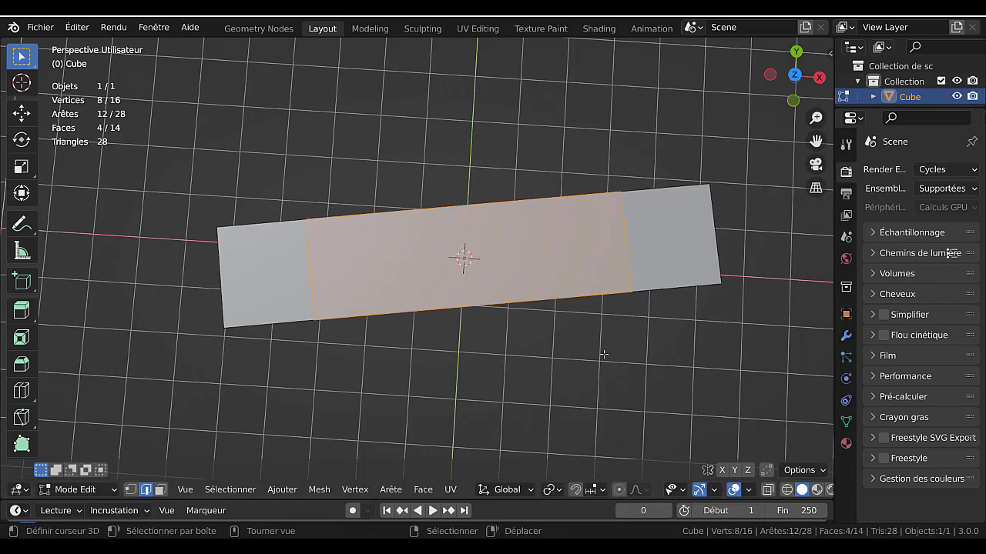
pyautogui.moveTo(606, 355); pyautogui.dragTo(586, 274, button='middle')
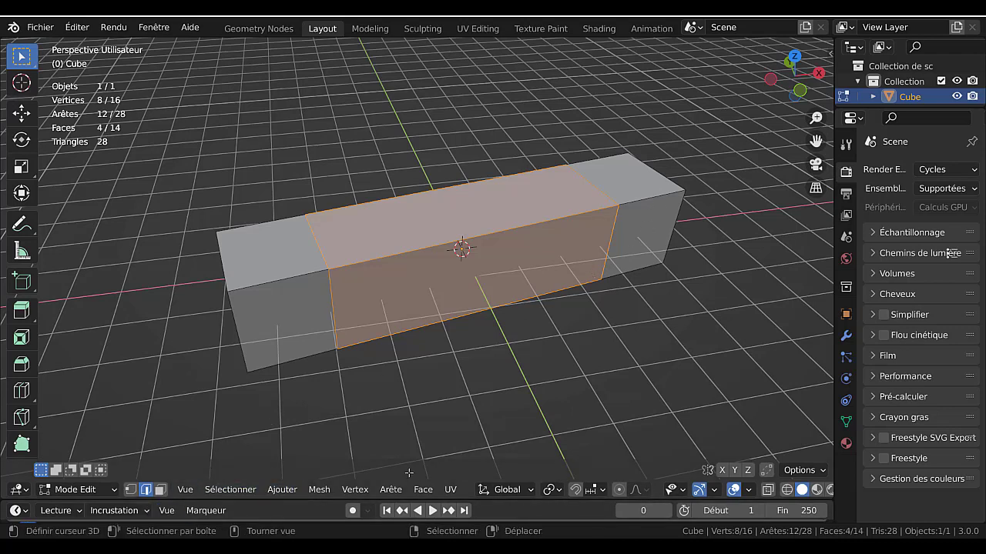
# Set the scene's transform orientation to Normal and, seen from above, try to shift the four middle faces along X with the Move tool.
pyautogui.click(507, 490)
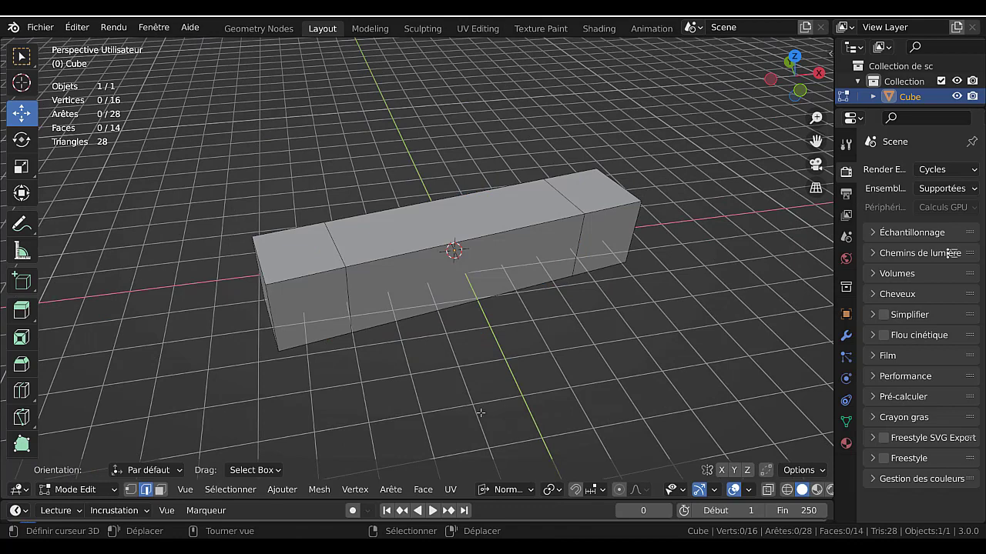
pyautogui.click(248, 471)
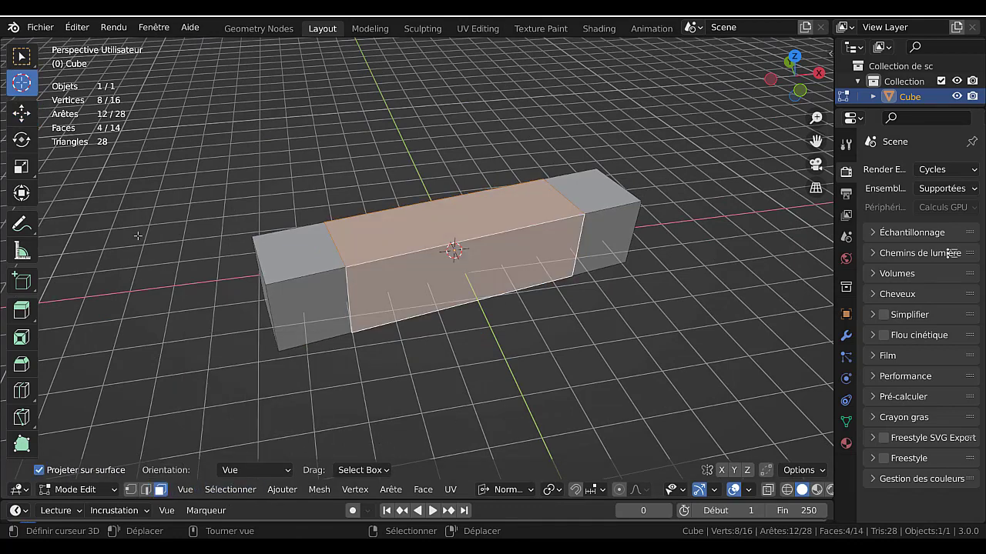
pyautogui.click(21, 114)
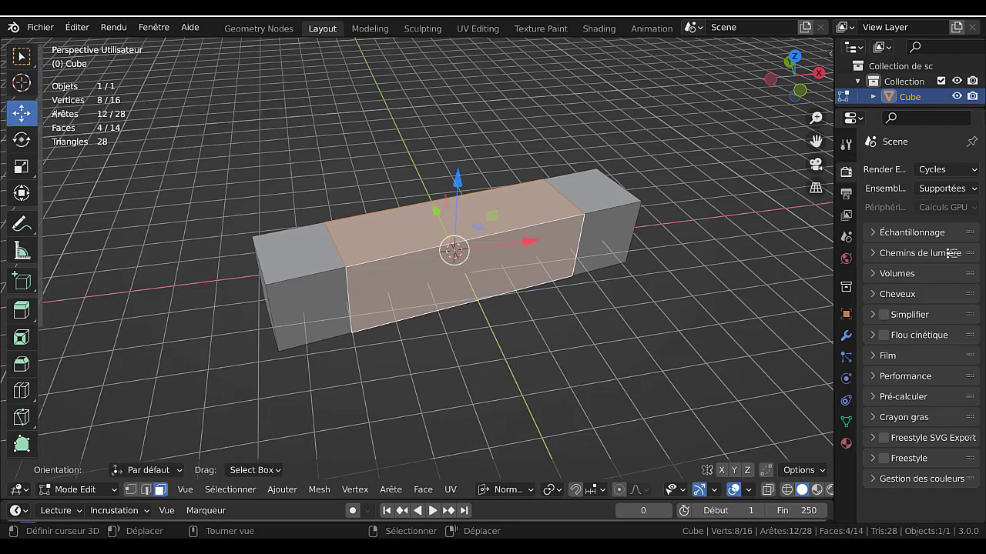
pyautogui.moveTo(704, 216); pyautogui.dragTo(683, 327, button='middle')
pyautogui.press('KP_7')
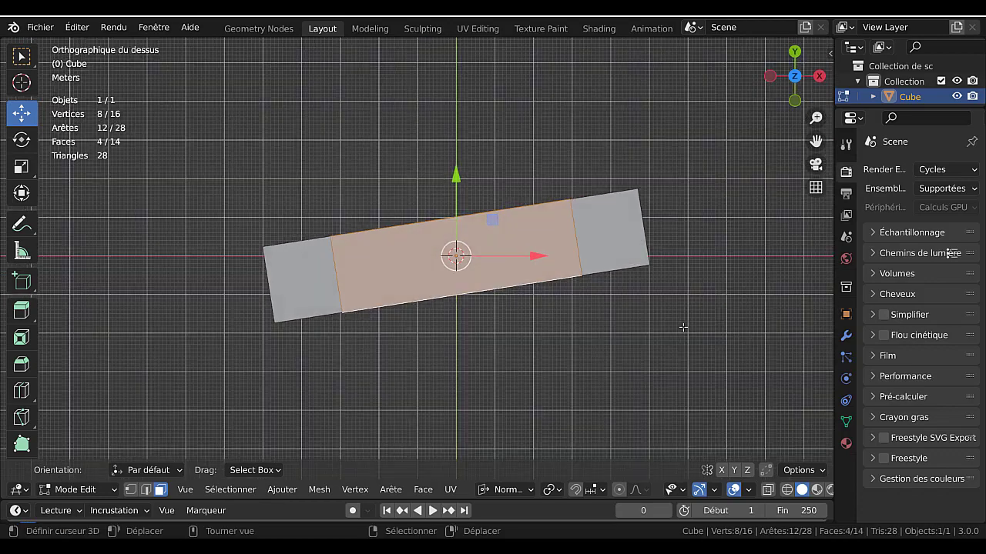
pyautogui.moveTo(539, 256); pyautogui.dragTo(550, 256)
pyautogui.hotkey('ctrl', 'z')
# Set the Move tool's own orientation to Normal and reselect the four faces around the block's middle section.
pyautogui.click(155, 471)
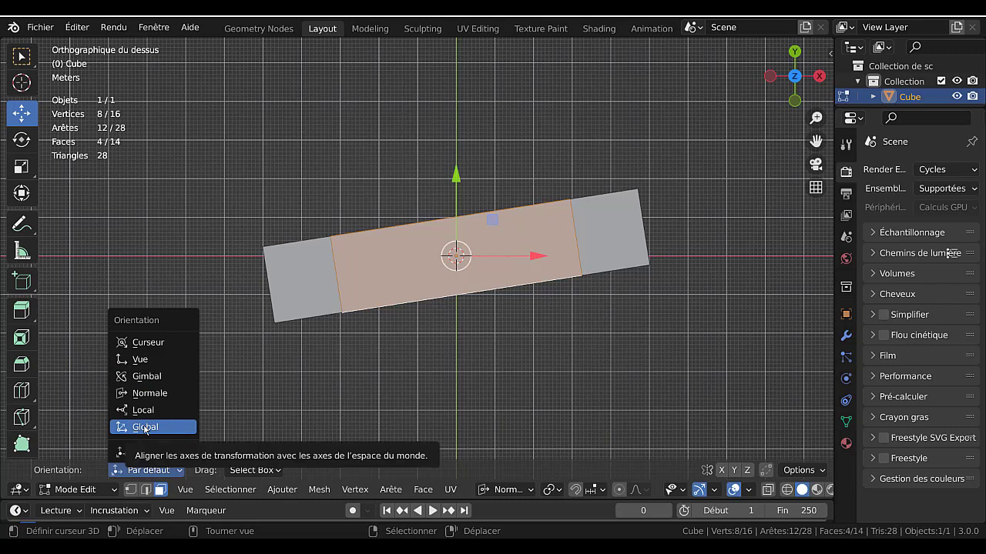
pyautogui.click(144, 394)
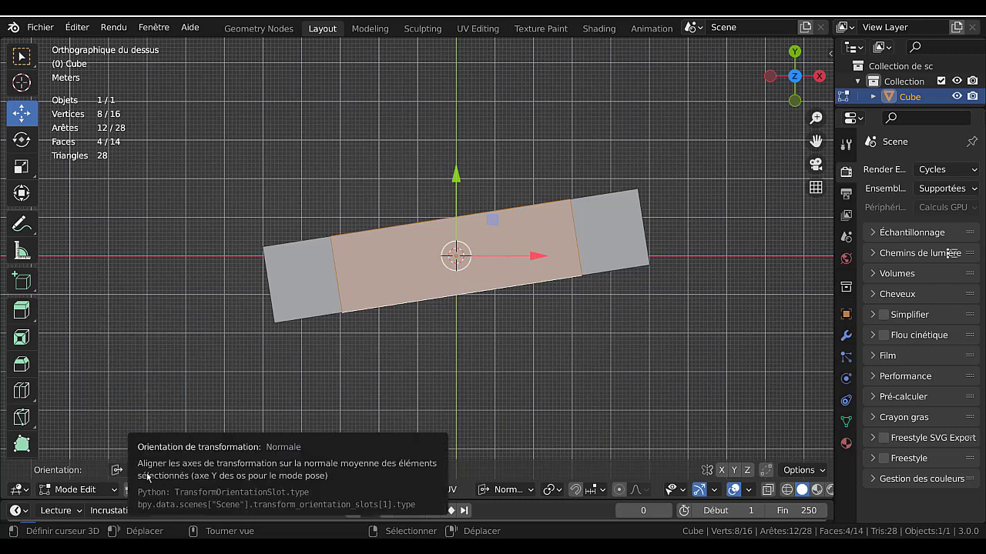
pyautogui.click(472, 280)
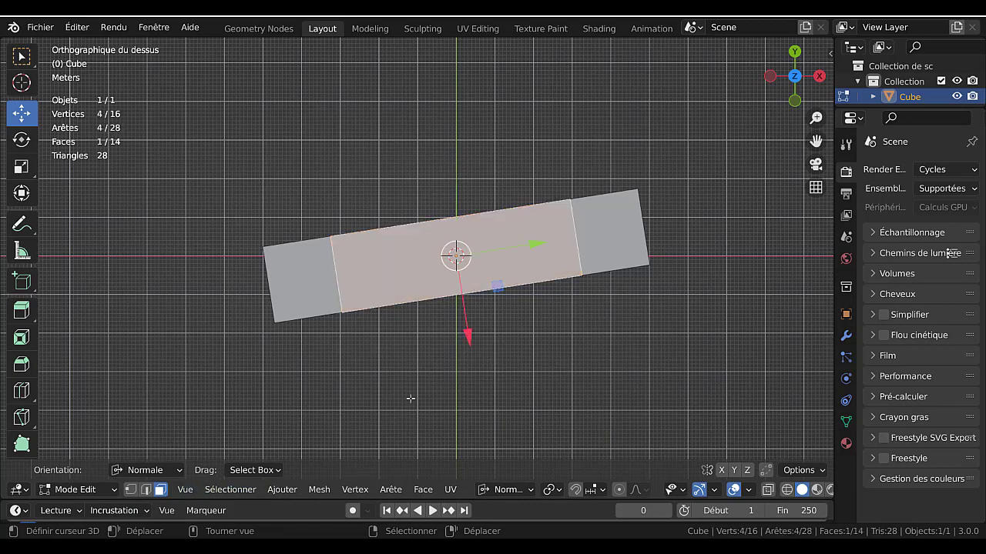
pyautogui.moveTo(411, 398); pyautogui.dragTo(678, 363, button='middle')
pyautogui.keyDown('shift'); pyautogui.click(409, 304); pyautogui.keyUp('shift')
pyautogui.keyDown('shift'); pyautogui.click(450, 290); pyautogui.keyUp('shift')
pyautogui.keyDown('shift'); pyautogui.click(438, 268); pyautogui.keyUp('shift')
pyautogui.moveTo(440, 308); pyautogui.dragTo(608, 295, button='middle')
pyautogui.press('KP_7')
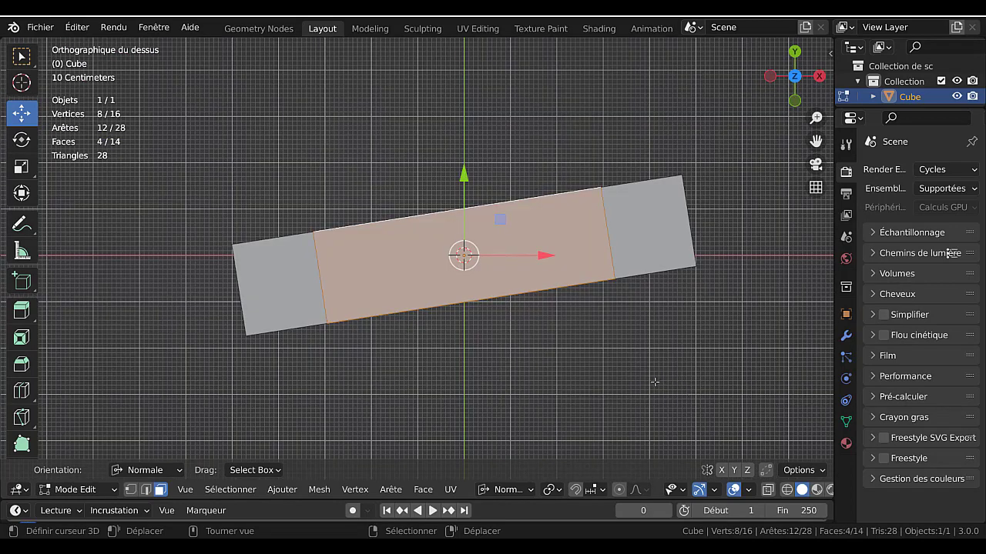
# Set the Move tool's orientation to Local and try to move the middle band along the rotated block's own X axis.
pyautogui.hotkey('ctrl', 'z')
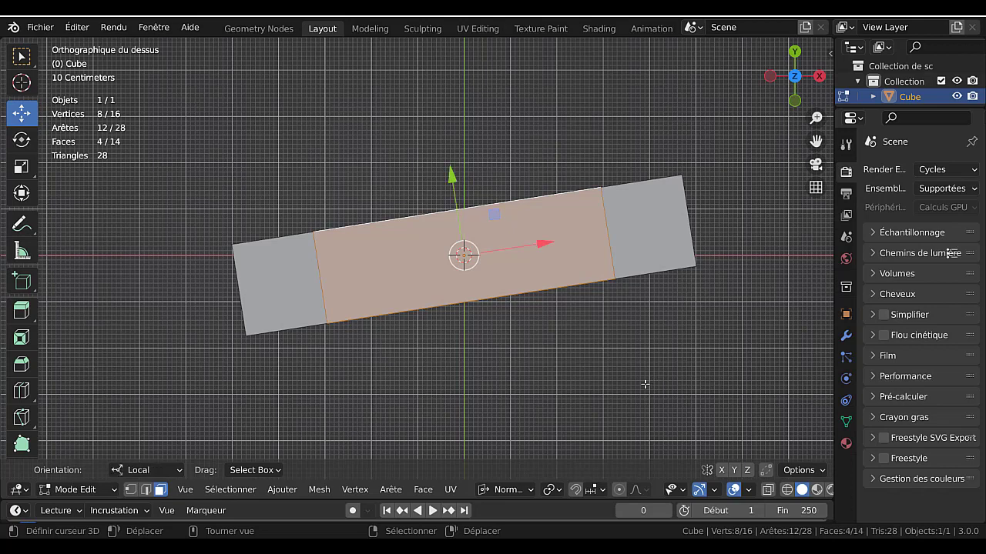
pyautogui.click(130, 472)
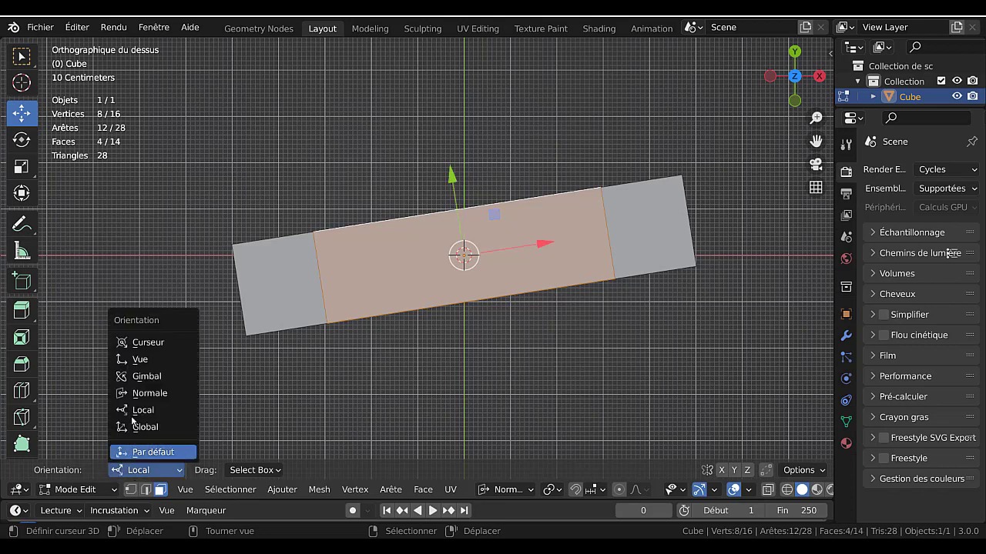
pyautogui.click(137, 409)
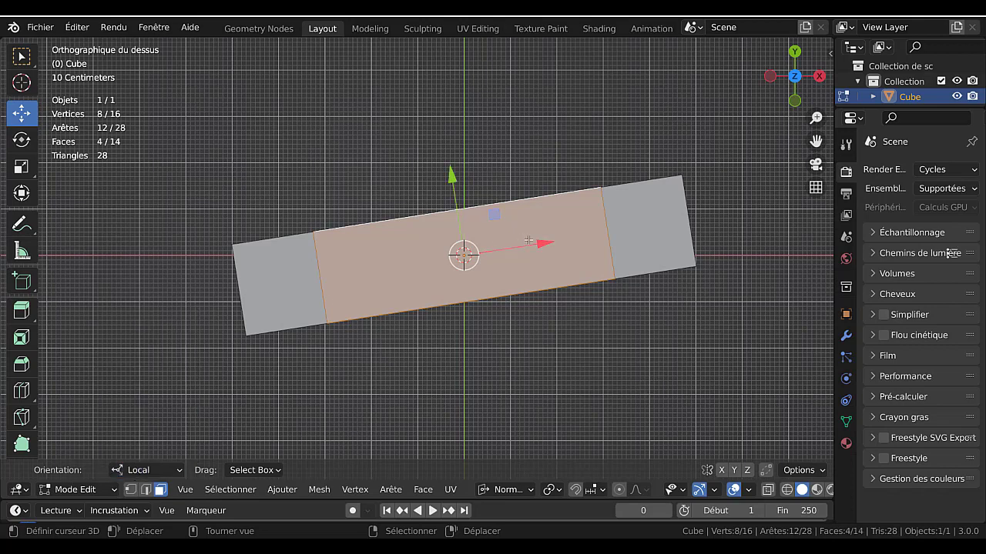
pyautogui.moveTo(528, 241); pyautogui.dragTo(540, 262)
pyautogui.moveTo(578, 381); pyautogui.dragTo(588, 267, button='middle')
pyautogui.moveTo(605, 327); pyautogui.dragTo(600, 369, button='middle')
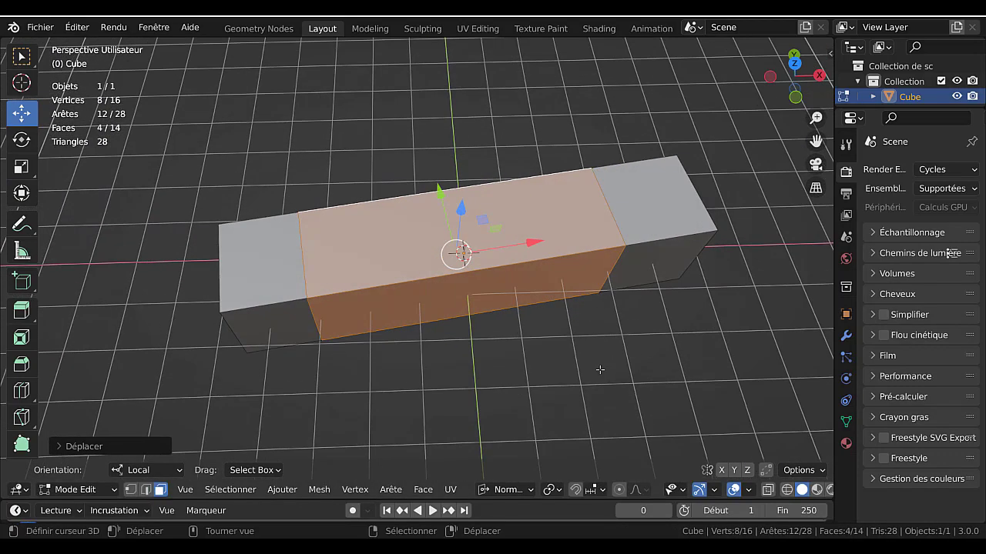
# Undo the orientation tests and the Z rotation, back to the axis-aligned block with its middle band selected.
pyautogui.press('KP_7')
pyautogui.hotkey('ctrl', 'z')
pyautogui.hotkey('ctrl', 'z')
pyautogui.hotkey('ctrl', 'z')
pyautogui.hotkey('ctrl', 'z')
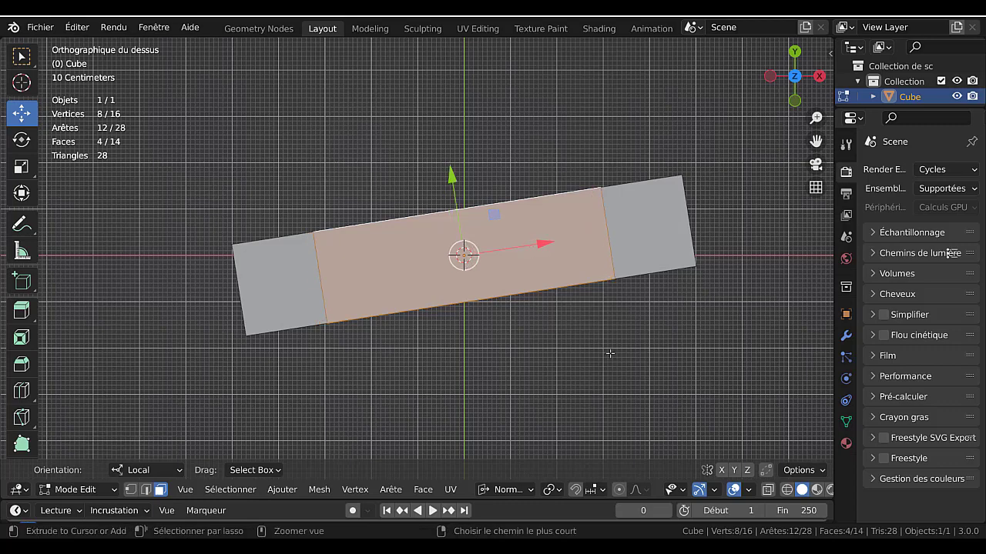
pyautogui.hotkey('ctrl', 'z')
pyautogui.hotkey('ctrl', 'z')
pyautogui.hotkey('ctrl', 'z')
pyautogui.hotkey('ctrl', 'z')
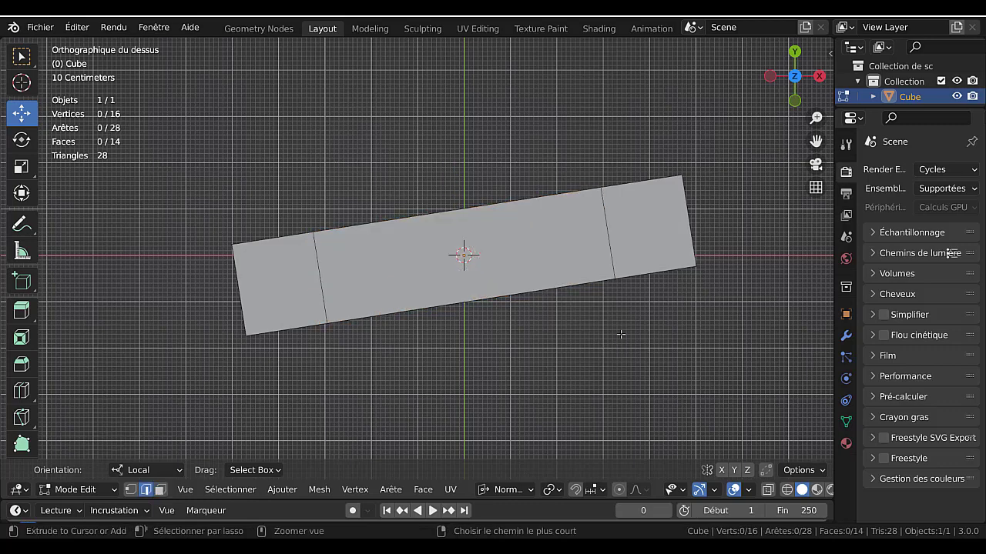
pyautogui.hotkey('ctrl', 'z')
pyautogui.hotkey('ctrl', 'z')
pyautogui.hotkey('ctrl', 'z')
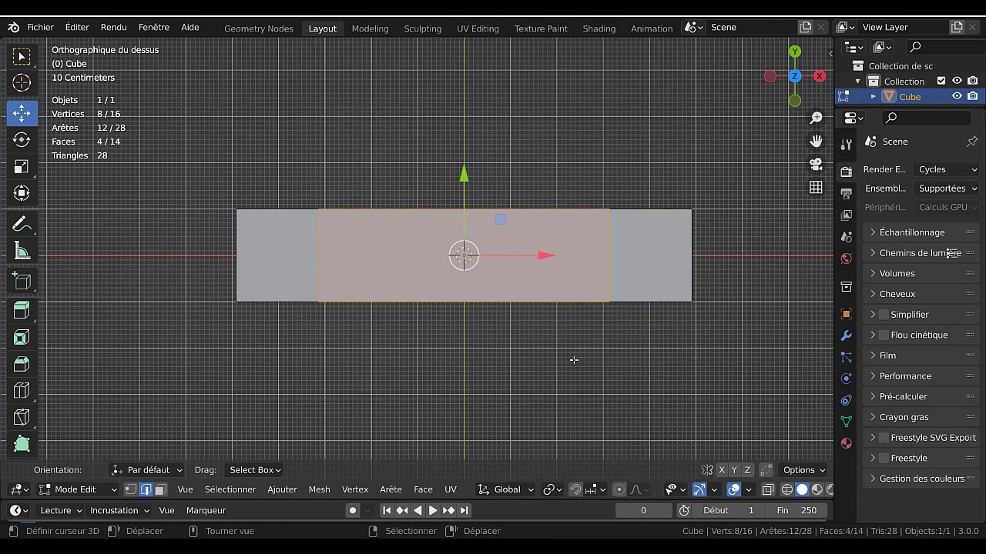
# Scale the middle band along X to about 0.7 and move it off-centre in the positive X direction.
pyautogui.press('s')
pyautogui.press('x')
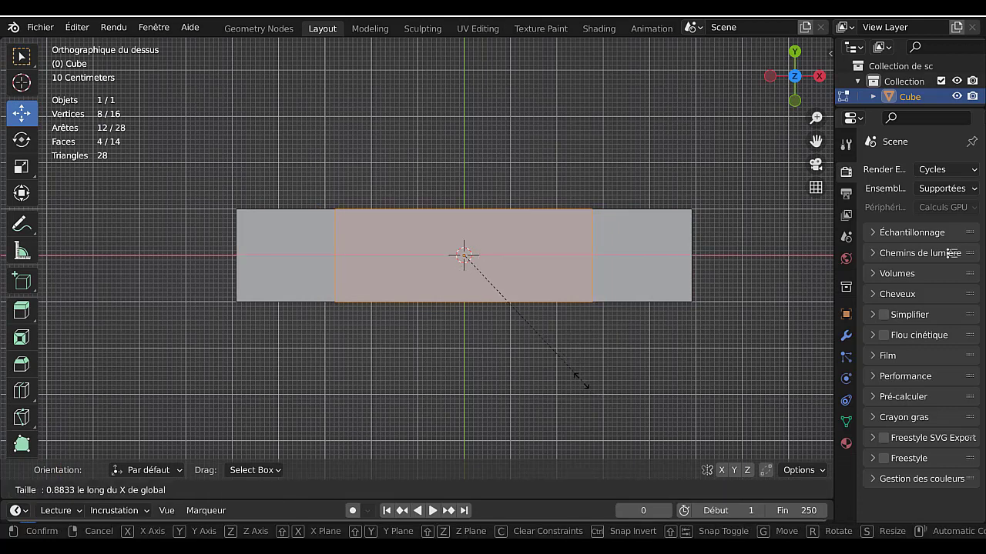
pyautogui.press('g')
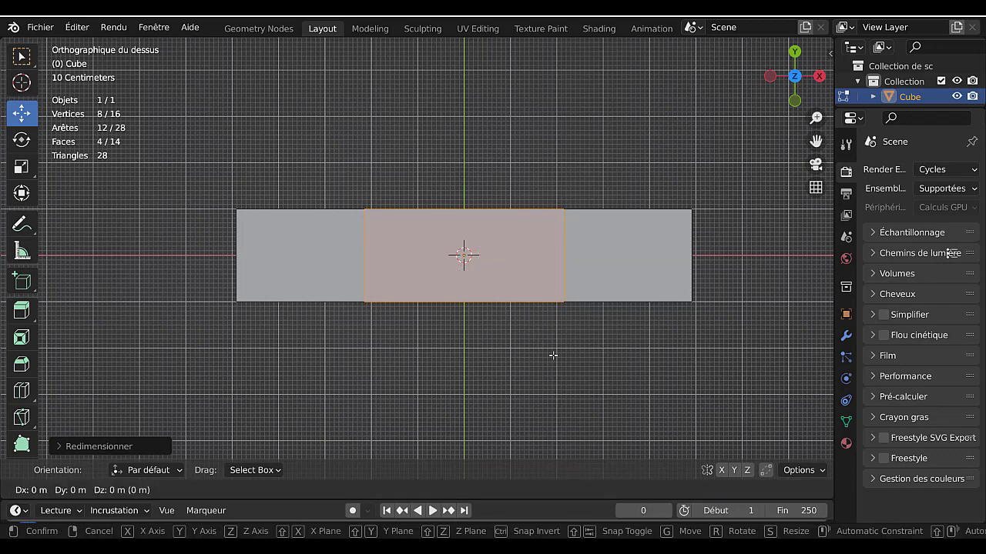
pyautogui.press('x')
pyautogui.click(591, 350)
pyautogui.moveTo(591, 351); pyautogui.dragTo(588, 317, button='middle')
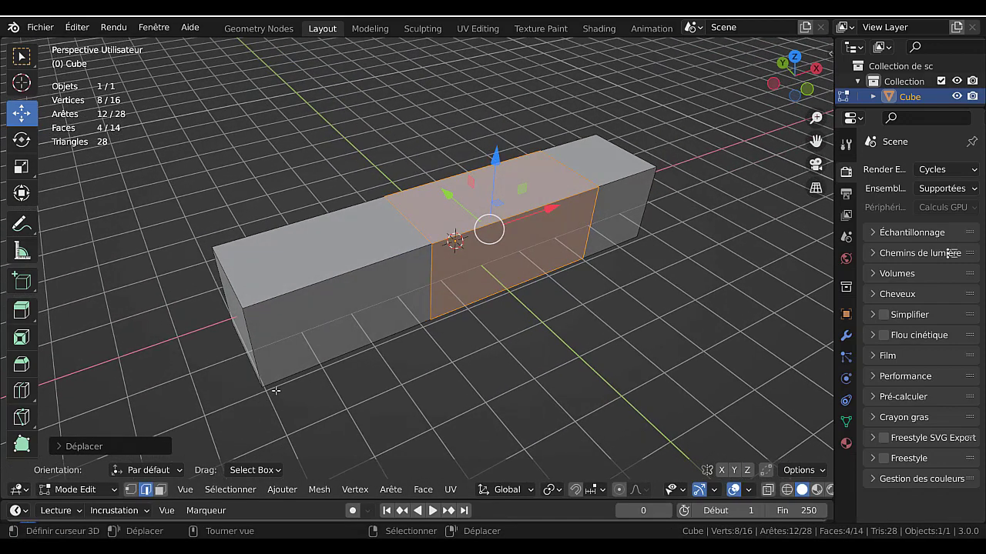
# In face selection mode, raise the top face of the middle section slightly along the Z axis.
pyautogui.click(159, 489)
pyautogui.click(474, 191)
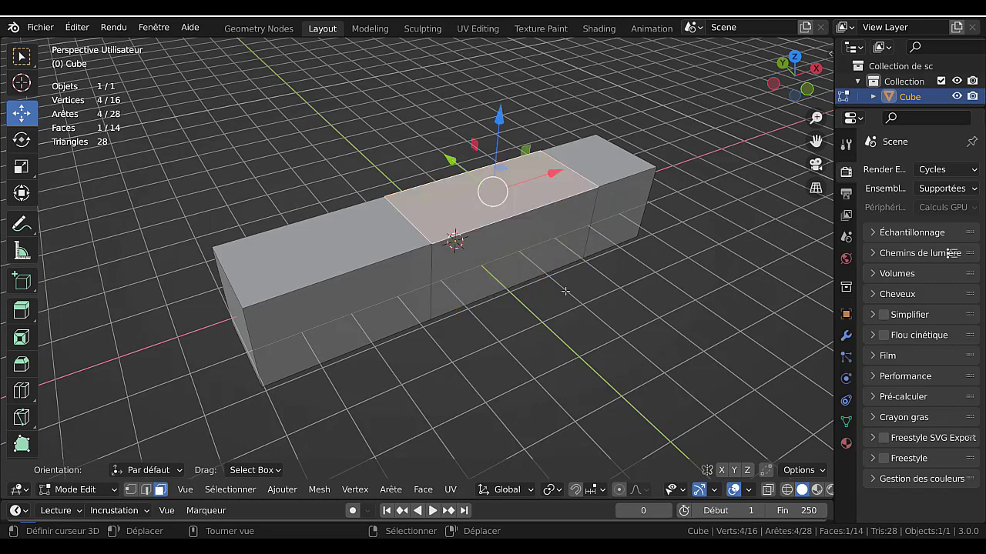
pyautogui.press('g')
pyautogui.press('z')
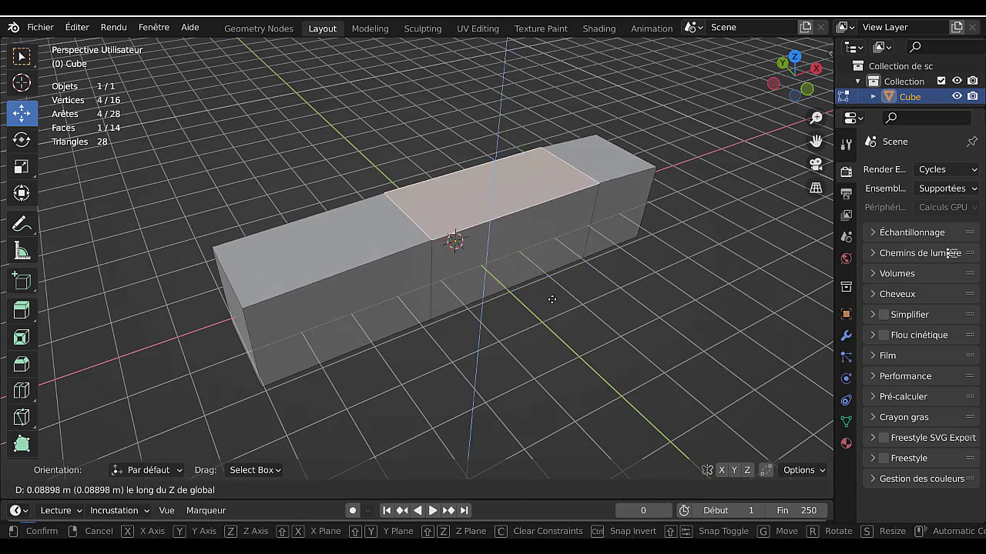
pyautogui.click(550, 297)
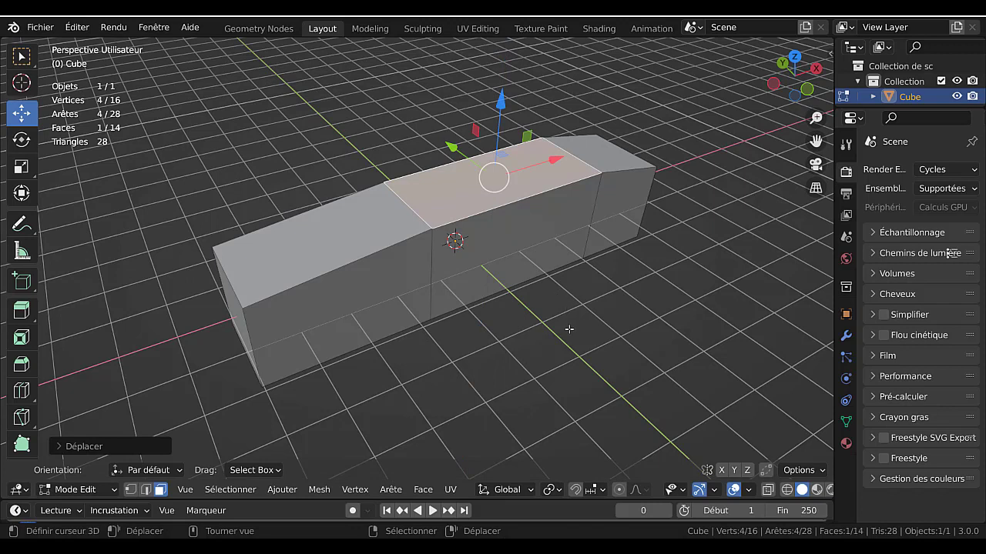
# Extrude the middle section's top face upward about 1.1 m and scale the new roof face along Y to about 0.8.
pyautogui.press('e')
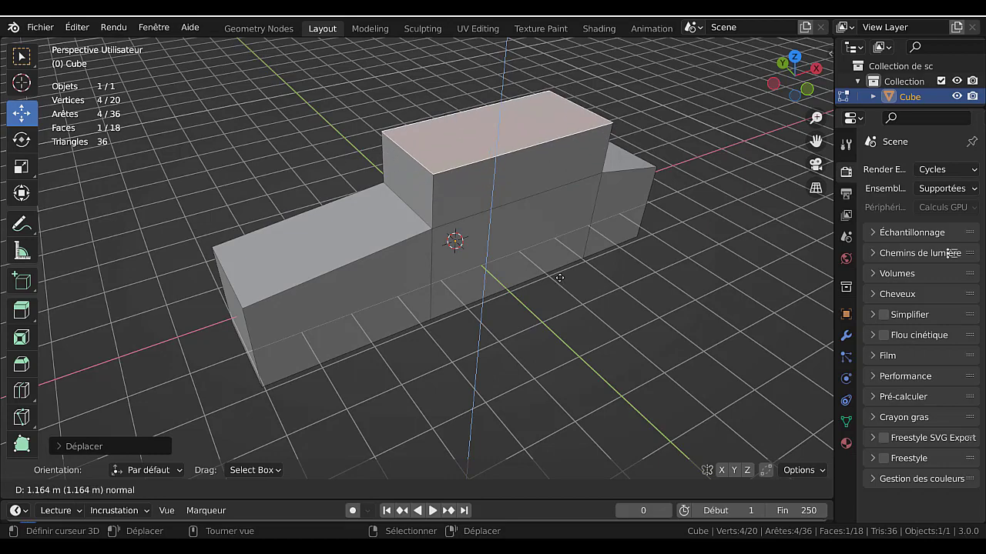
pyautogui.click(564, 288)
pyautogui.moveTo(565, 288); pyautogui.dragTo(608, 271, button='middle')
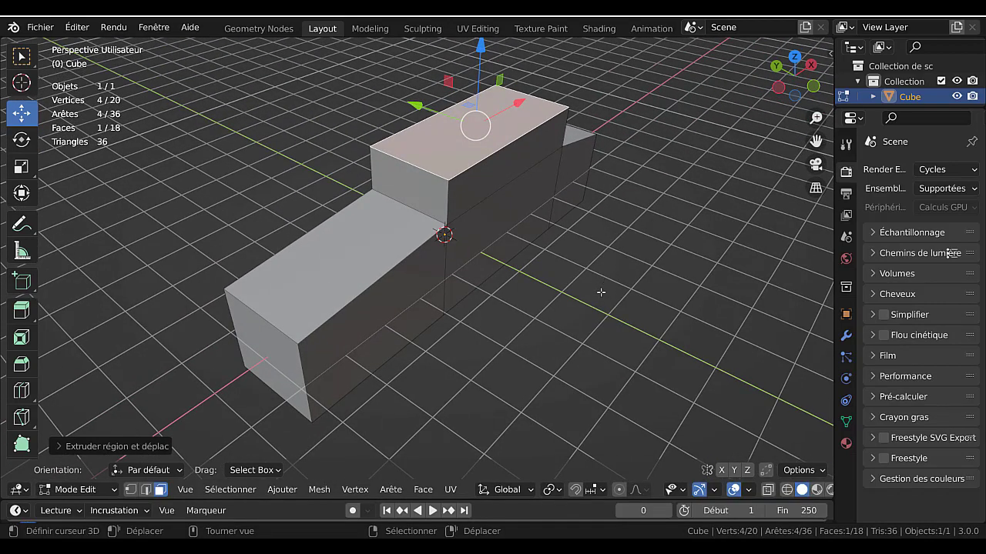
pyautogui.press('s')
pyautogui.press('y')
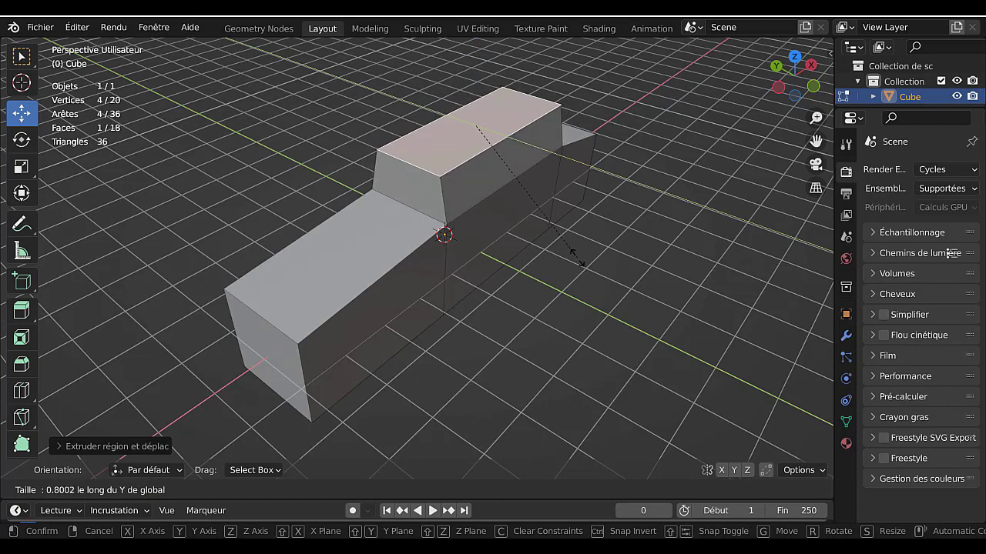
pyautogui.click(578, 258)
# Scale the cabin's roof face along X to about 0.7 so the windscreen and rear window slope inward.
pyautogui.moveTo(596, 255); pyautogui.dragTo(504, 312, button='middle')
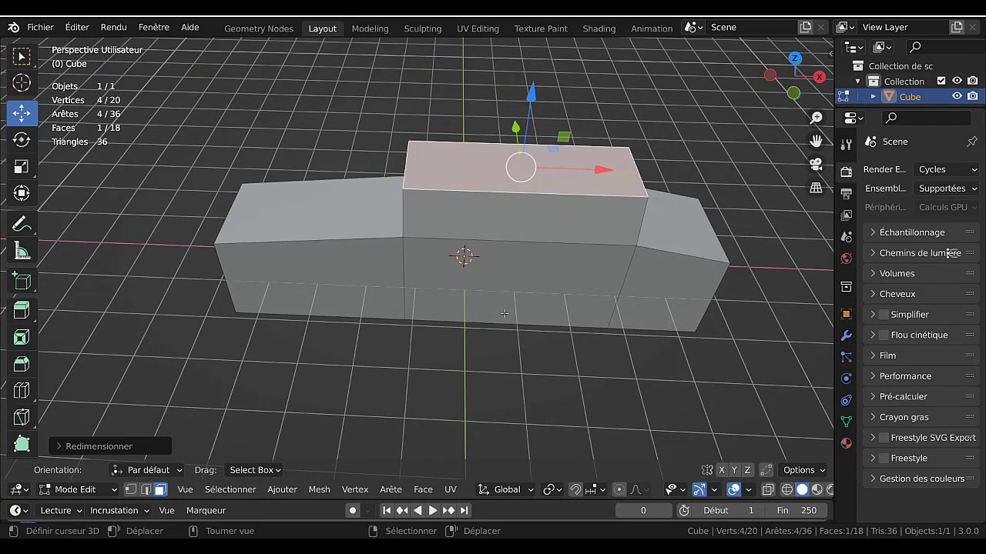
pyautogui.press('s')
pyautogui.press('x')
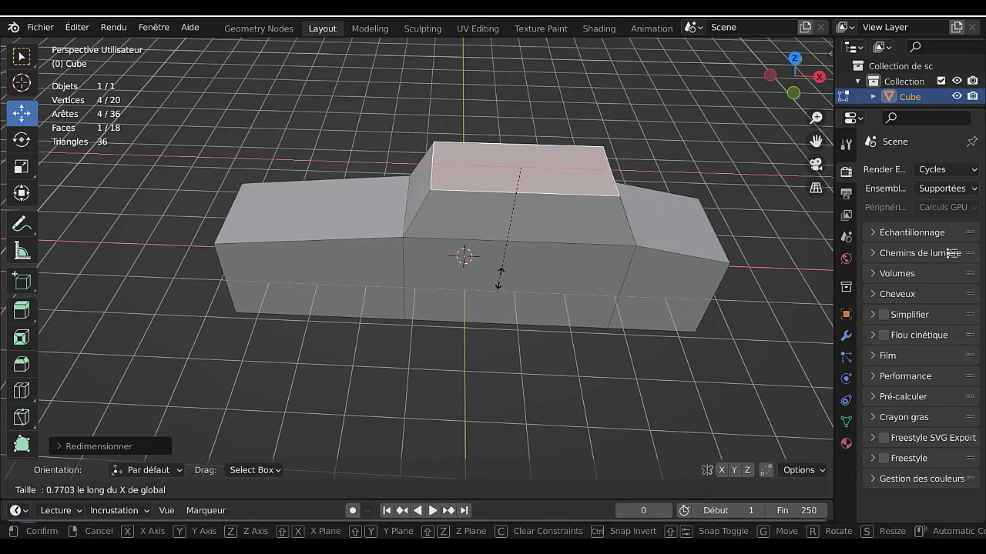
pyautogui.click(491, 264)
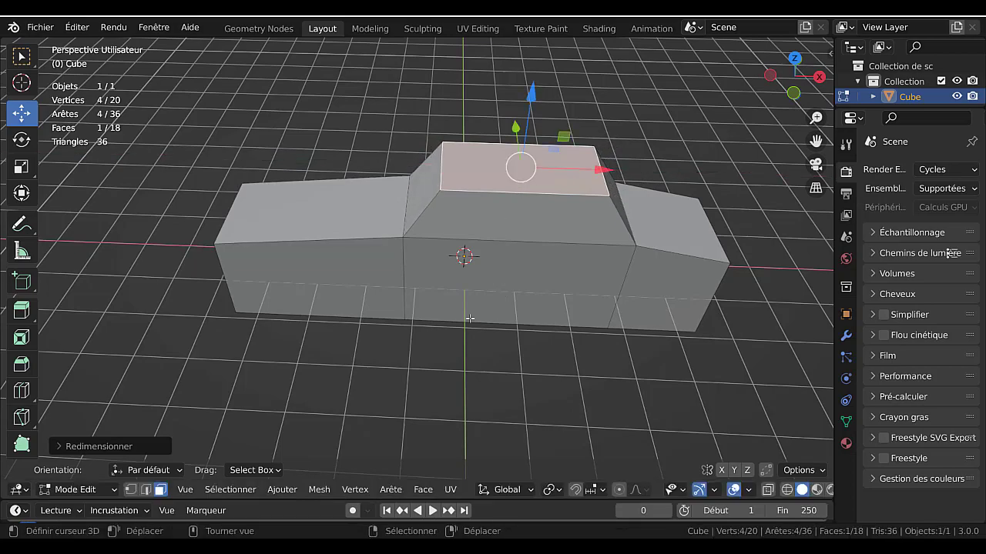
# Select the whole car mesh in Edit Mode and widen it along Y by a factor of about 1.83.
pyautogui.moveTo(470, 318); pyautogui.dragTo(419, 284, button='middle')
pyautogui.press('Tab')
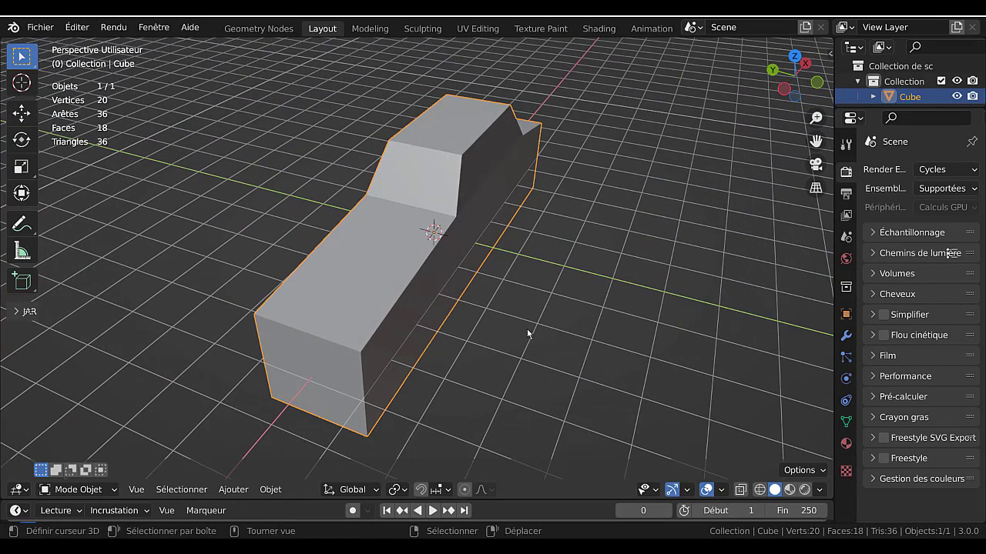
pyautogui.press('Tab')
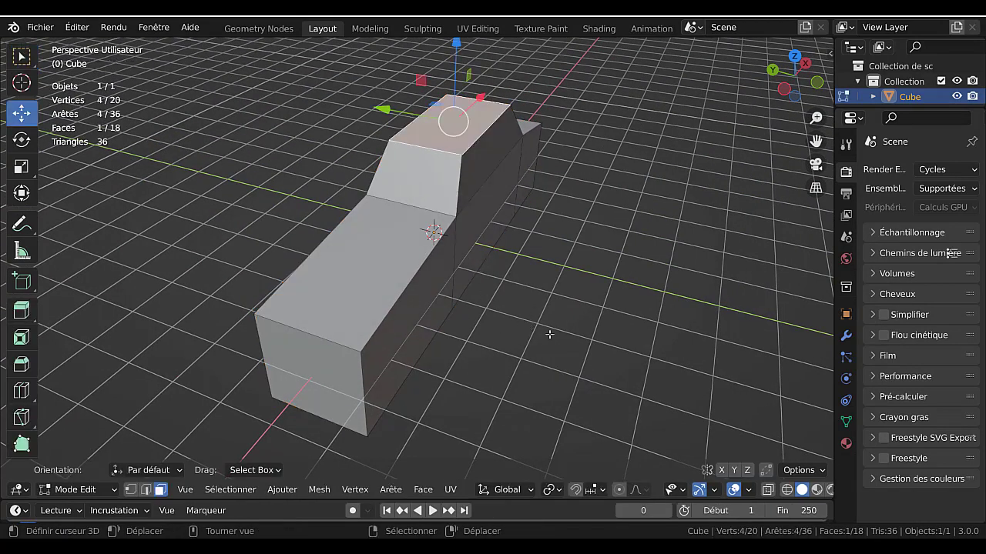
pyautogui.press('a')
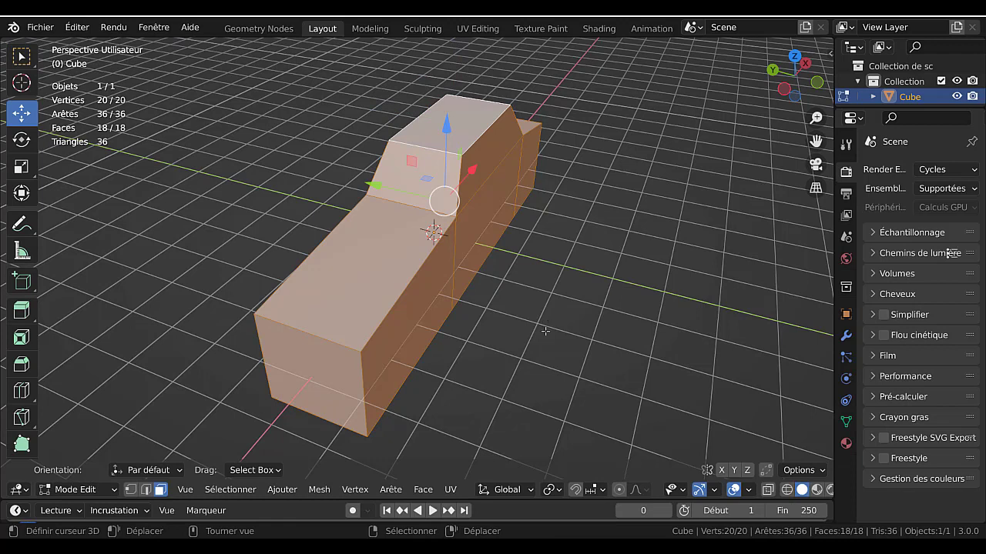
pyautogui.press('s')
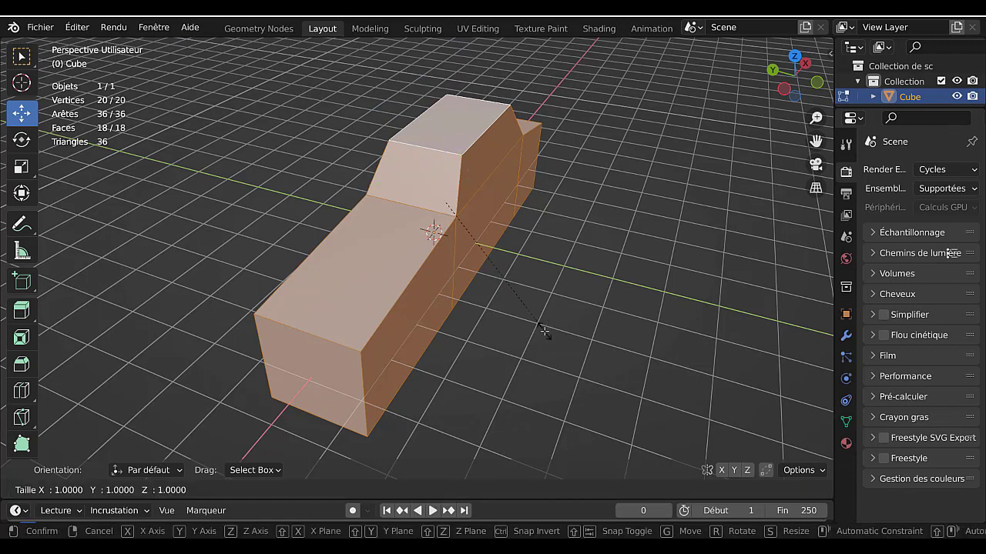
pyautogui.press('y')
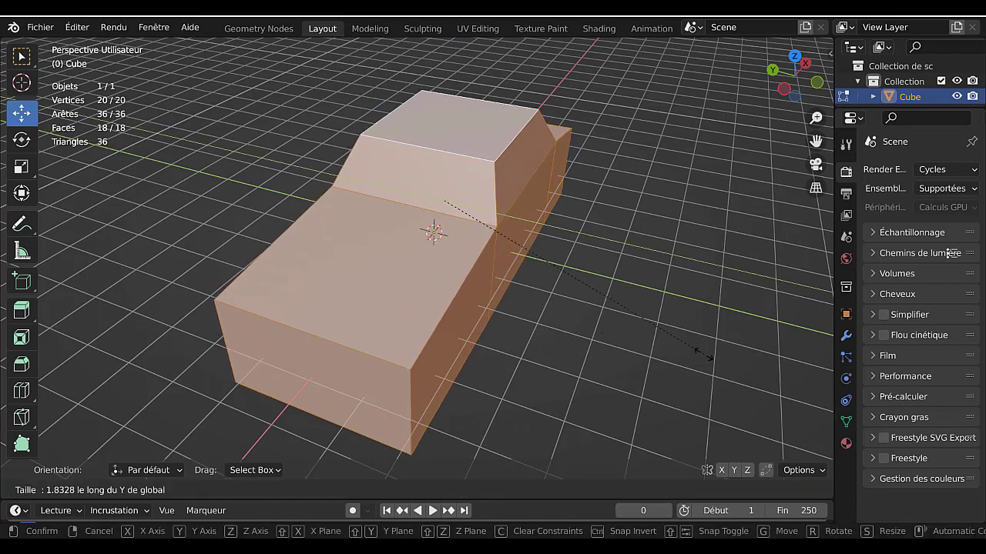
pyautogui.click(703, 353)
# In edge selection mode, lower the top front edge of the hood along the Z axis.
pyautogui.moveTo(503, 339); pyautogui.dragTo(218, 429, button='middle')
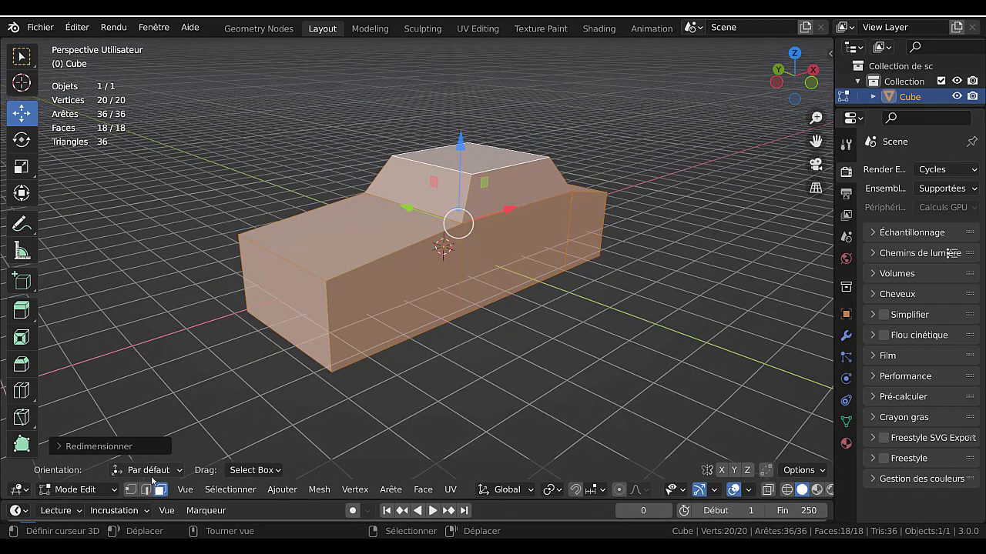
pyautogui.click(146, 490)
pyautogui.click(319, 282)
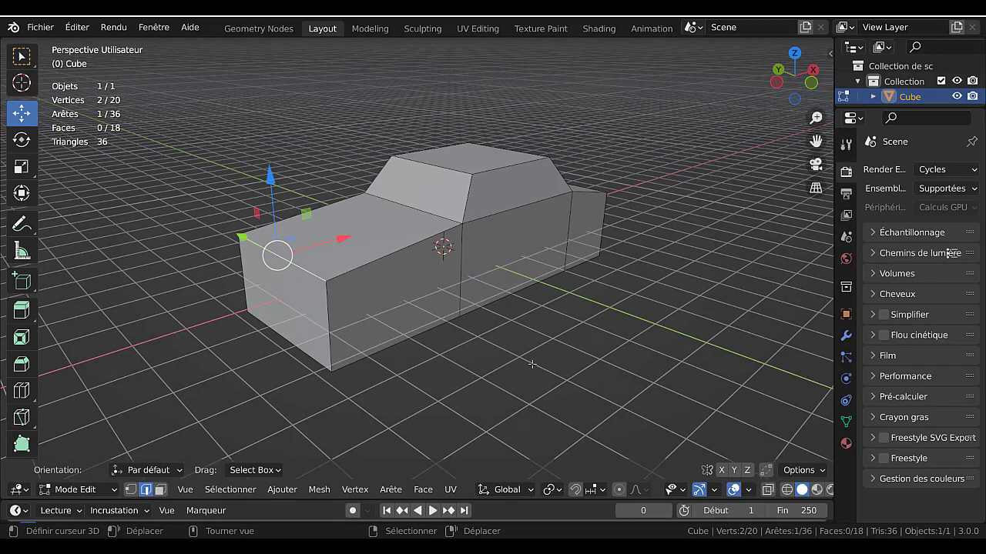
pyautogui.press('g')
pyautogui.press('z')
pyautogui.click(532, 388)
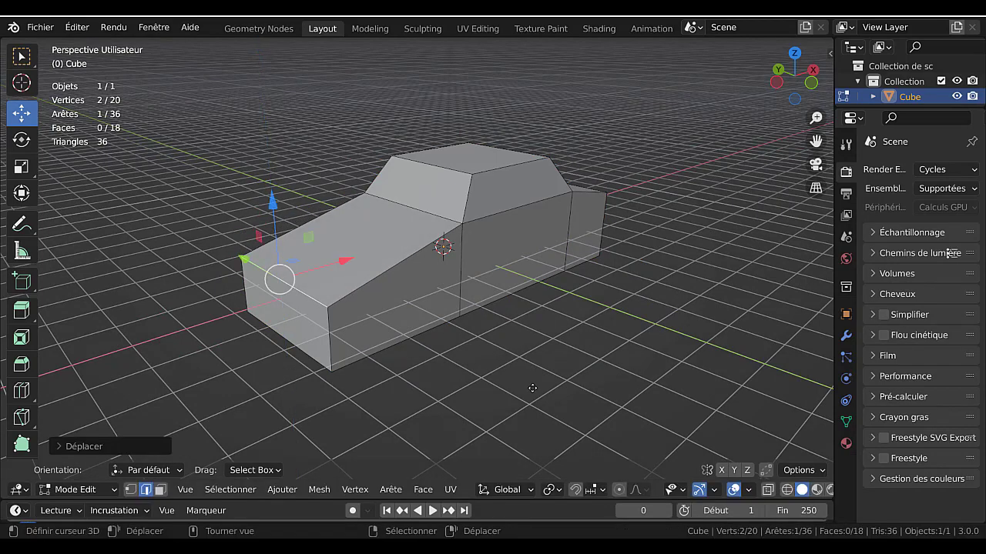
# Lower the top rear edge of the trunk slightly along the Z axis.
pyautogui.moveTo(532, 388); pyautogui.dragTo(565, 301, button='middle')
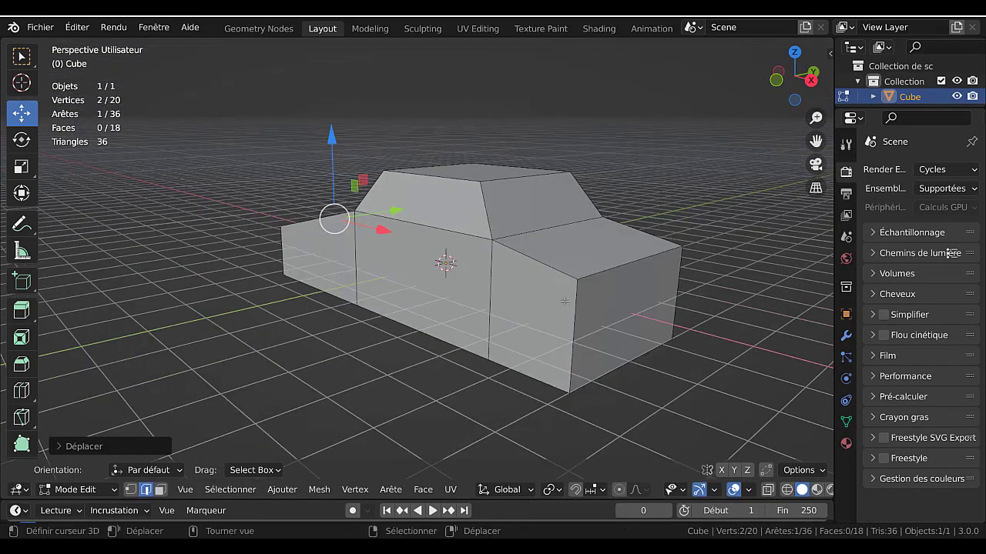
pyautogui.click(615, 271)
pyautogui.press('g')
pyautogui.press('z')
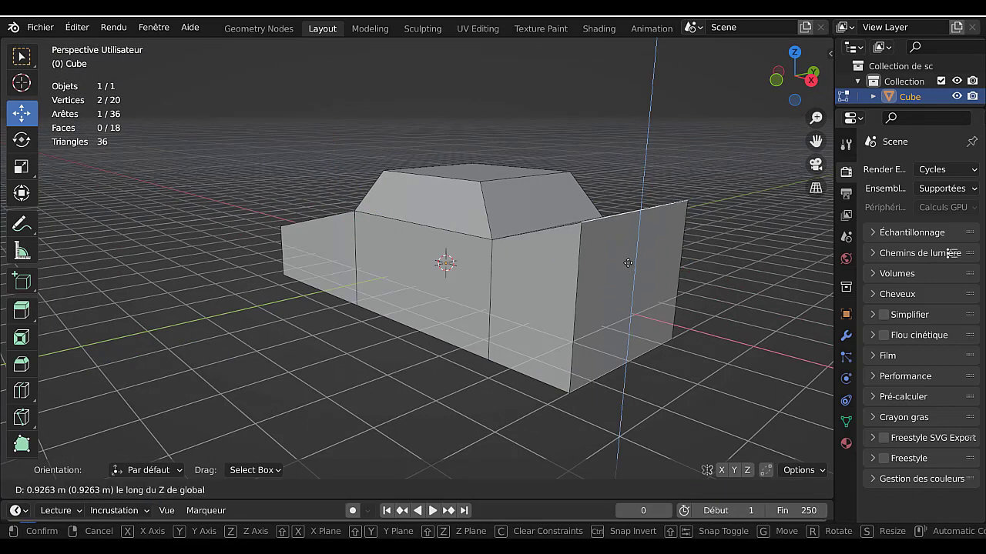
pyautogui.click(627, 328)
# In face selection mode, select the cabin's four sloped side faces and inset them individually by about 0.10 m.
pyautogui.moveTo(627, 327); pyautogui.dragTo(551, 334, button='middle')
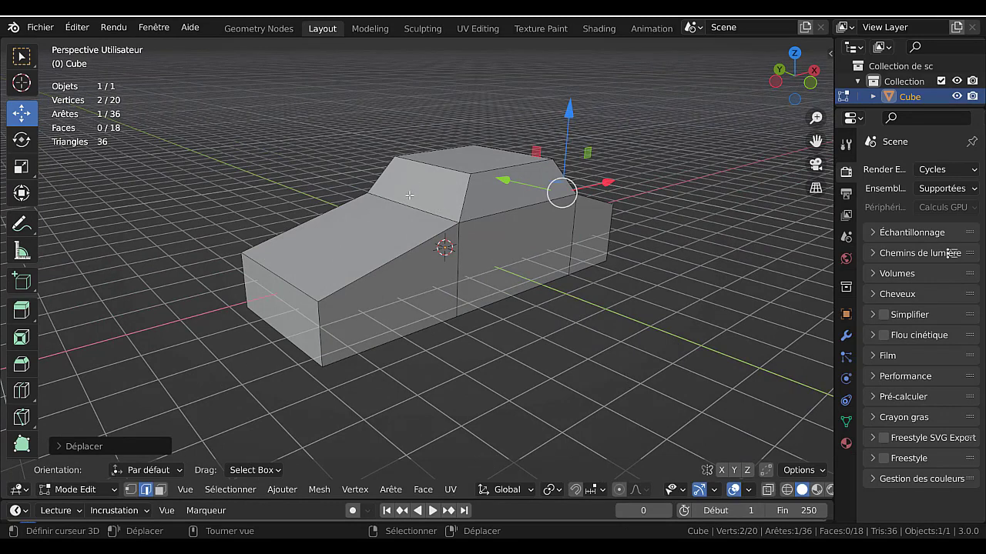
pyautogui.click(161, 488)
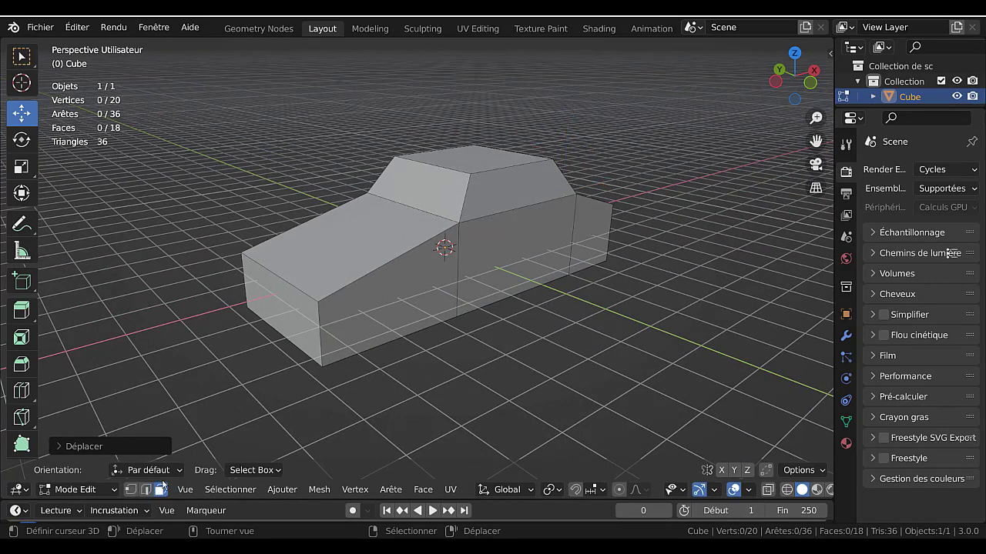
pyautogui.click(415, 204)
pyautogui.keyDown('shift'); pyautogui.click(477, 163); pyautogui.keyUp('shift')
pyautogui.moveTo(477, 163); pyautogui.dragTo(401, 223, button='middle')
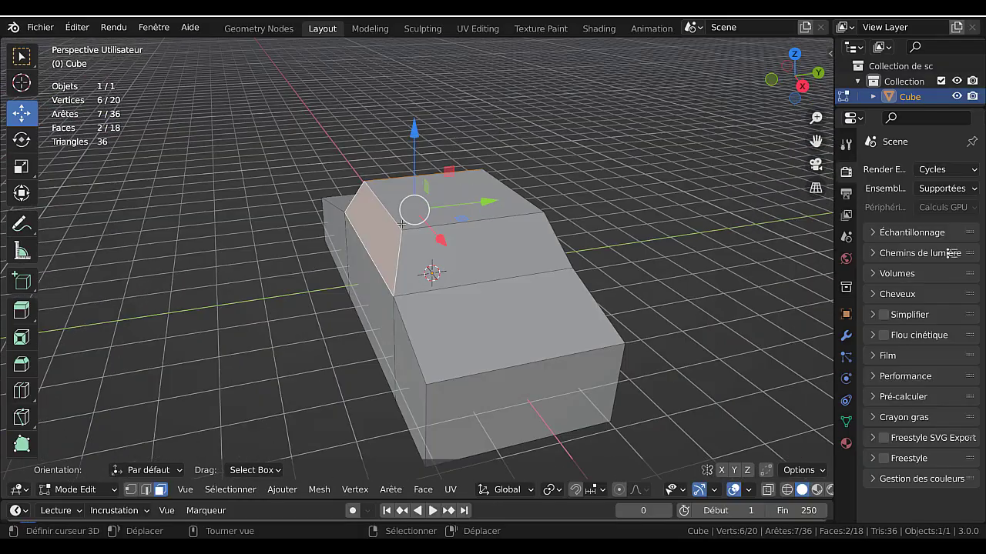
pyautogui.keyDown('shift'); pyautogui.click(499, 247); pyautogui.keyUp('shift')
pyautogui.moveTo(493, 246); pyautogui.dragTo(581, 189, button='middle')
pyautogui.keyDown('shift'); pyautogui.click(396, 234); pyautogui.keyUp('shift')
pyautogui.press('i')
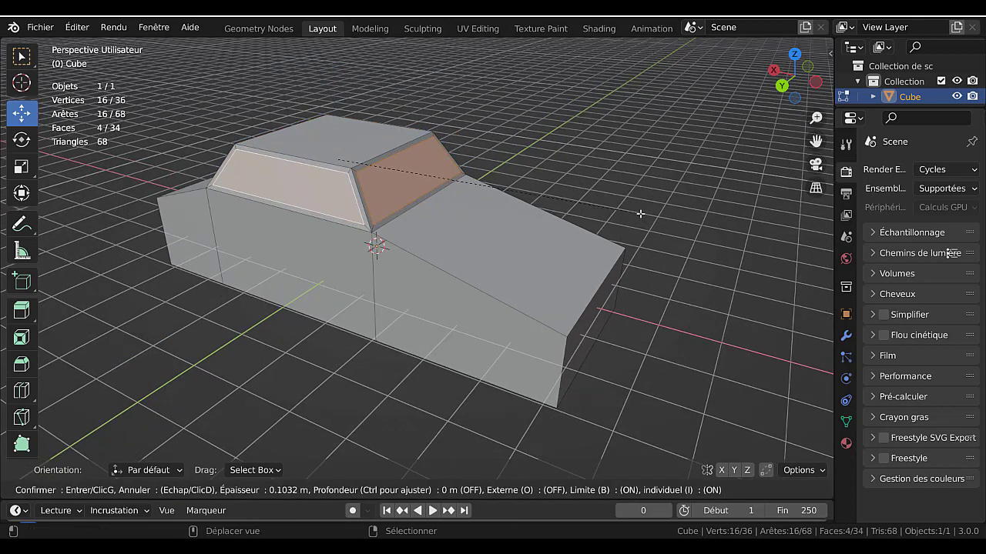
pyautogui.click(640, 213)
# Extrude the four inset window faces inward along their normals by about 0.06 m.
pyautogui.moveTo(640, 213); pyautogui.dragTo(575, 234, button='middle')
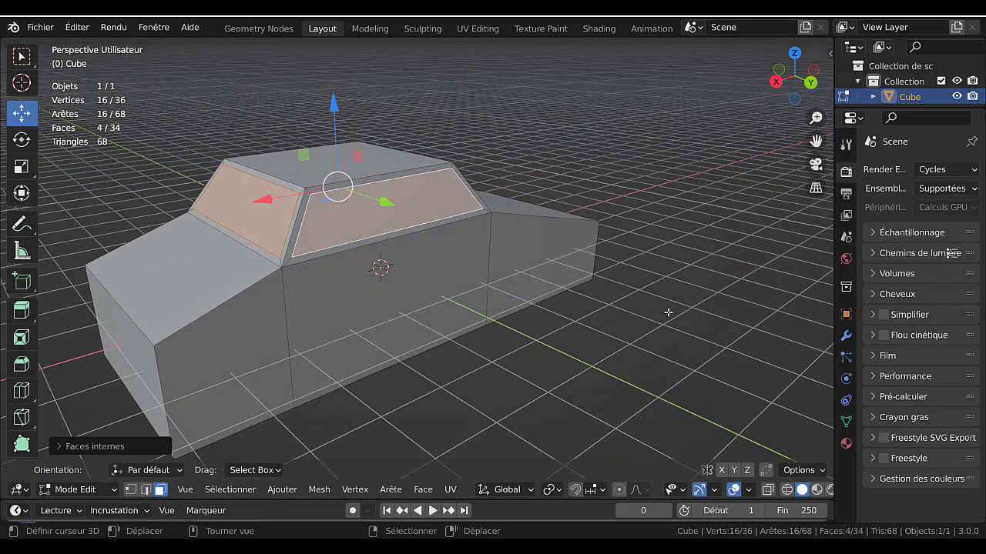
pyautogui.hotkey('alt', 'e')
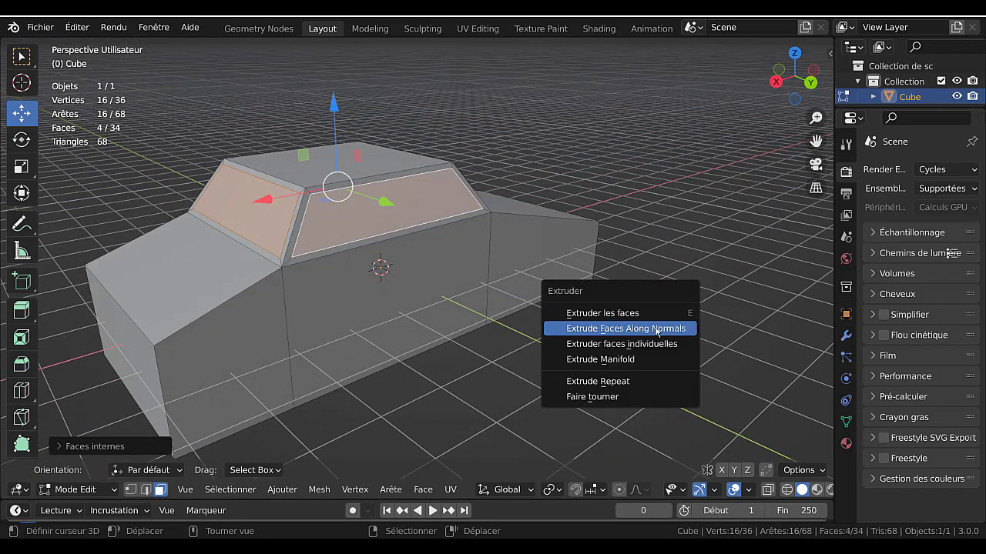
pyautogui.click(655, 329)
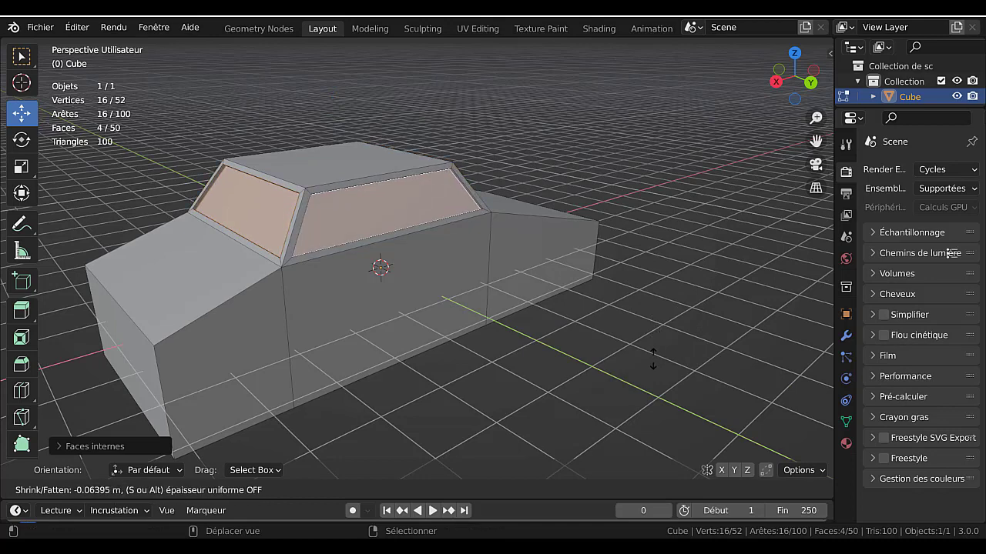
pyautogui.click(653, 358)
# Set the transform pivot point to Origines individuelles and scale the four recessed window faces down slightly.
pyautogui.scroll(1, 531, 274)
pyautogui.scroll(2, 527, 260)
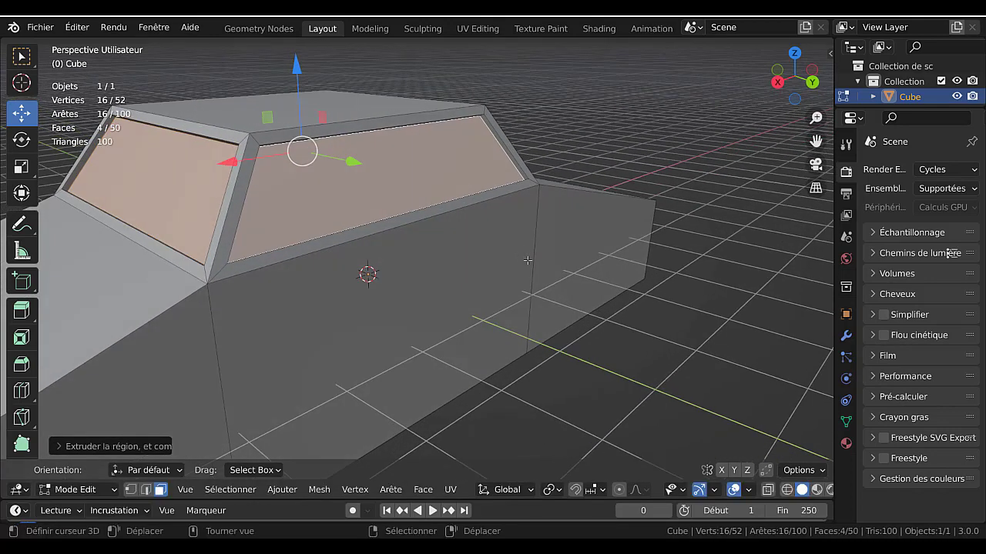
pyautogui.click(552, 490)
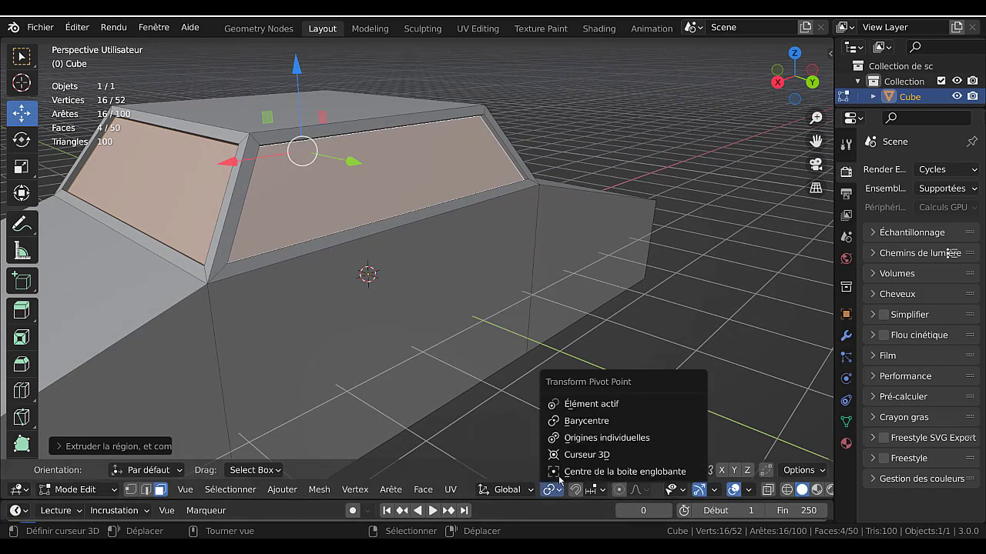
pyautogui.click(603, 439)
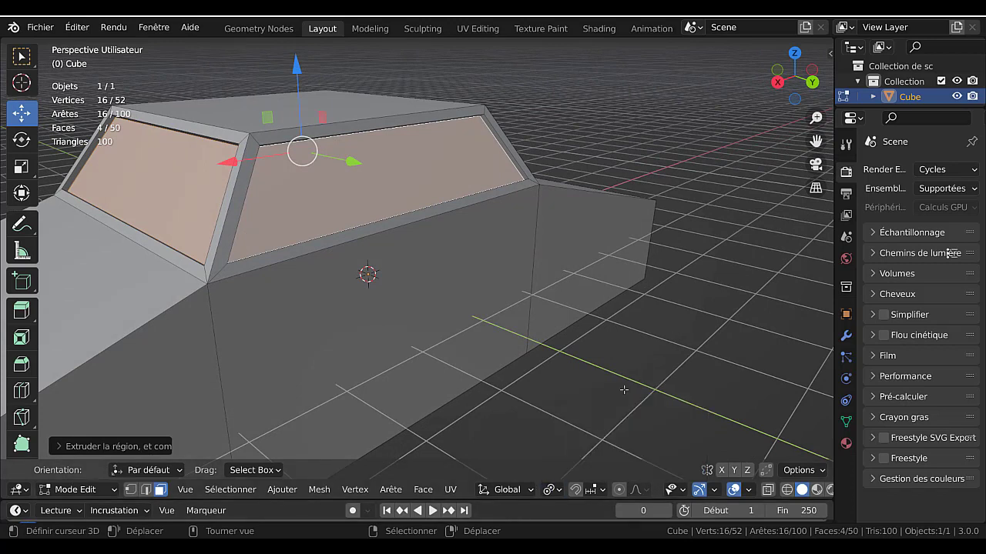
pyautogui.press('s')
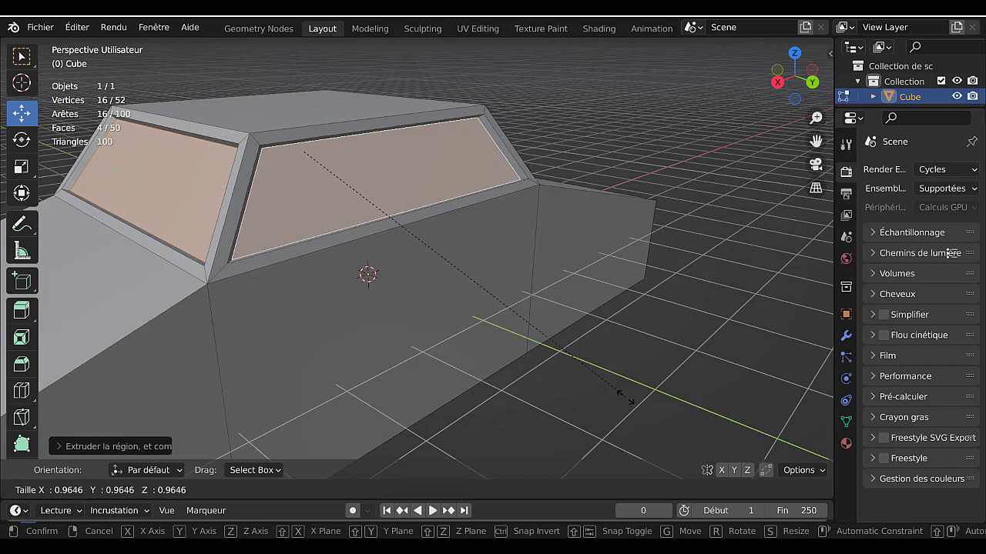
pyautogui.click(621, 401)
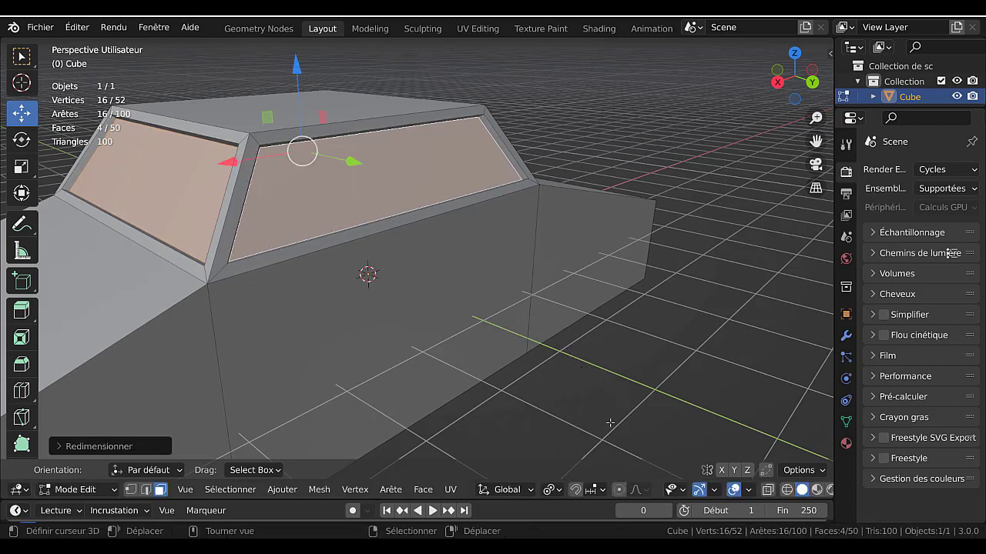
# Set the pivot point back to Barycentre and extrude the window faces outward along their normals by about 0.07 m.
pyautogui.click(555, 496)
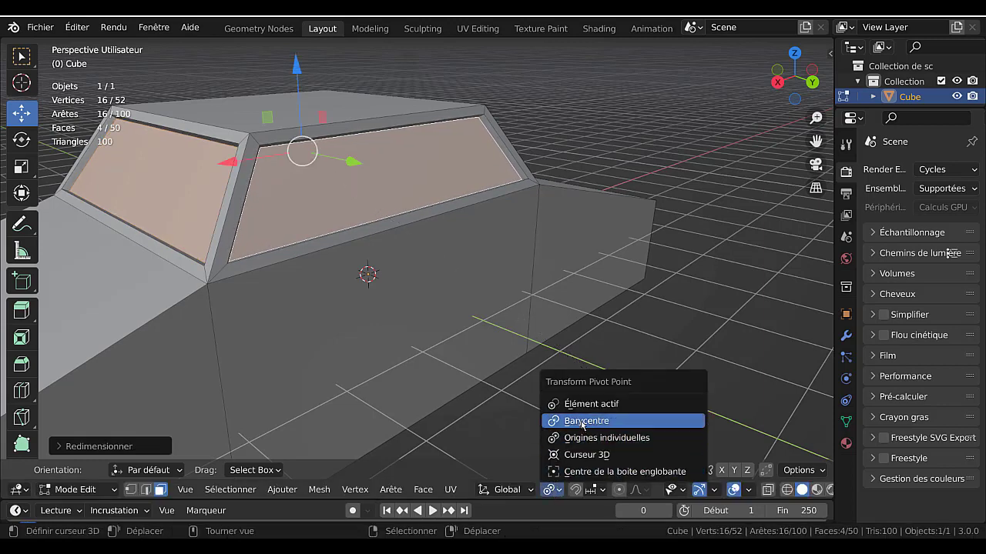
pyautogui.click(583, 419)
pyautogui.hotkey('alt', 'e')
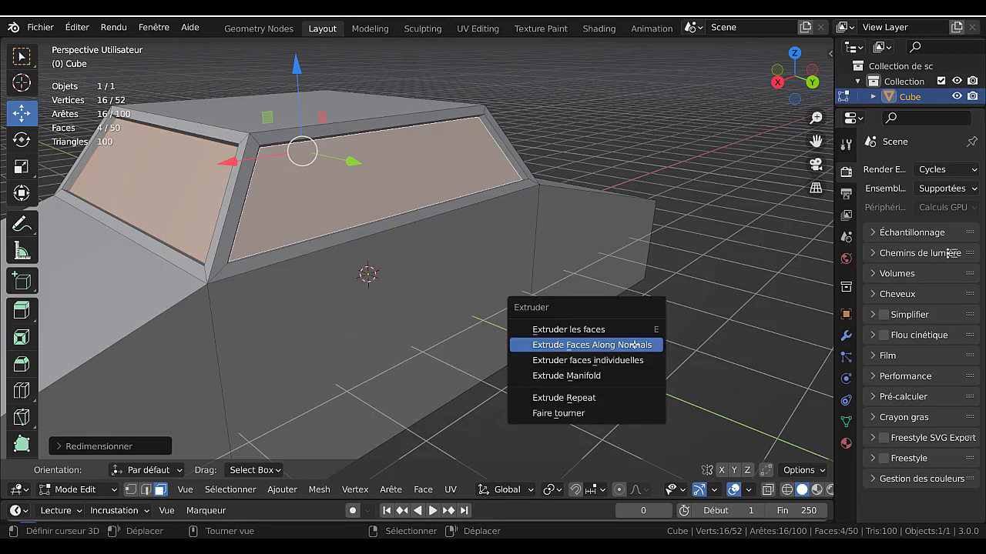
pyautogui.click(632, 345)
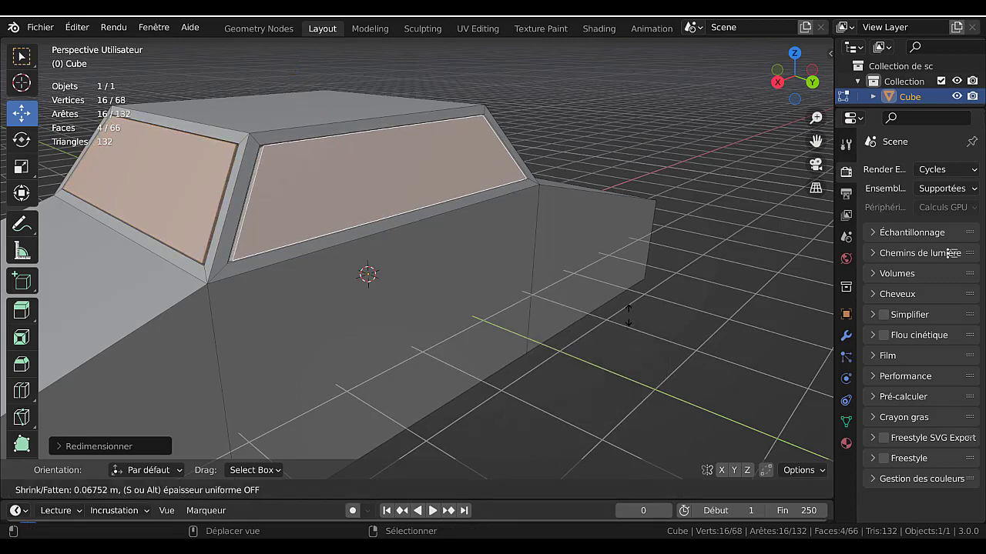
pyautogui.click(628, 315)
# Check the car in Object Mode, return to Edit Mode and add a centred vertical loop cut through the cabin section.
pyautogui.press('Tab')
pyautogui.moveTo(624, 324); pyautogui.dragTo(475, 196, button='middle')
pyautogui.moveTo(465, 303); pyautogui.dragTo(528, 301, button='middle')
pyautogui.press('Tab')
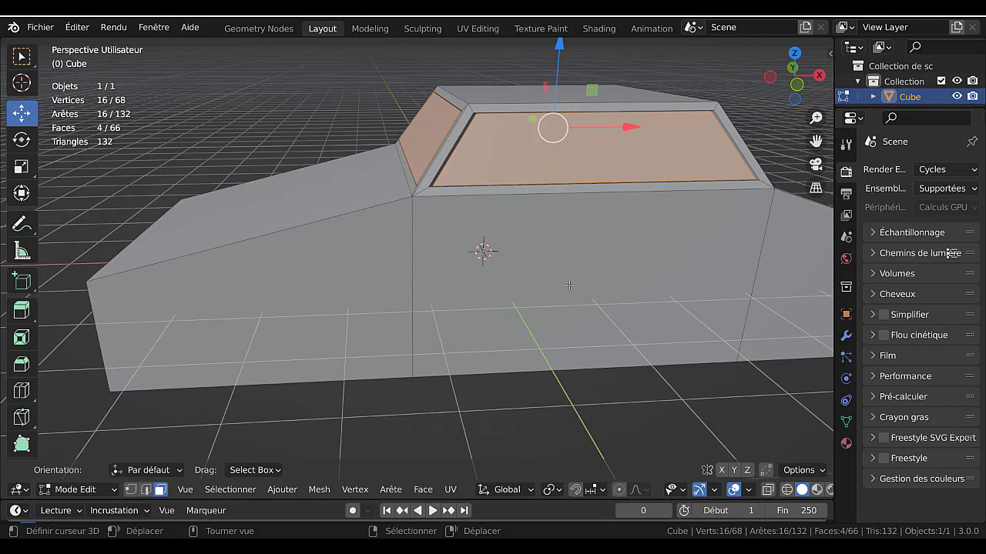
pyautogui.hotkey('ctrl', 'r')
pyautogui.click(587, 217)
pyautogui.rightClick(587, 216)
# Slide the bottom edge below the front door line forward along the underside so the door's front edge slants.
pyautogui.moveTo(588, 217); pyautogui.dragTo(470, 299, button='middle')
pyautogui.click(409, 304)
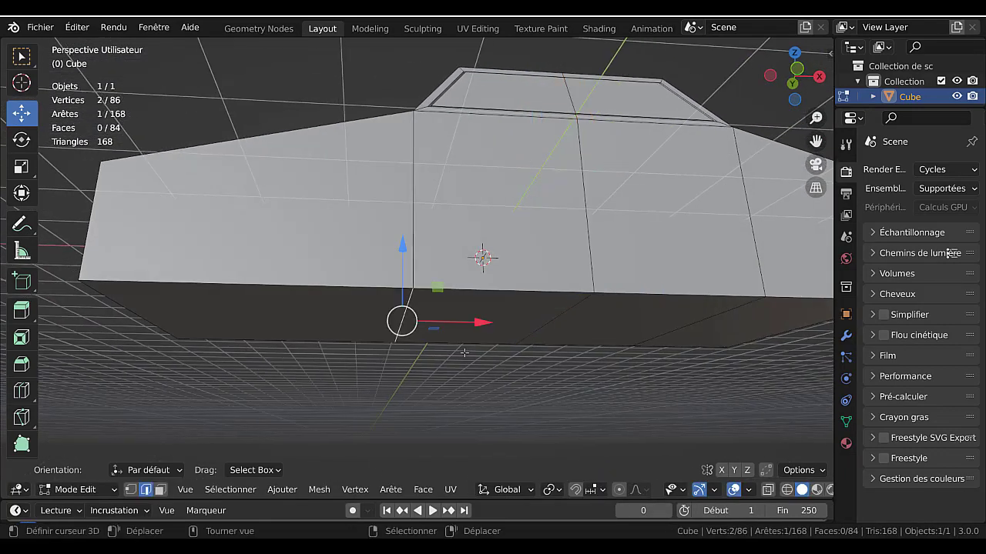
pyautogui.press('g')
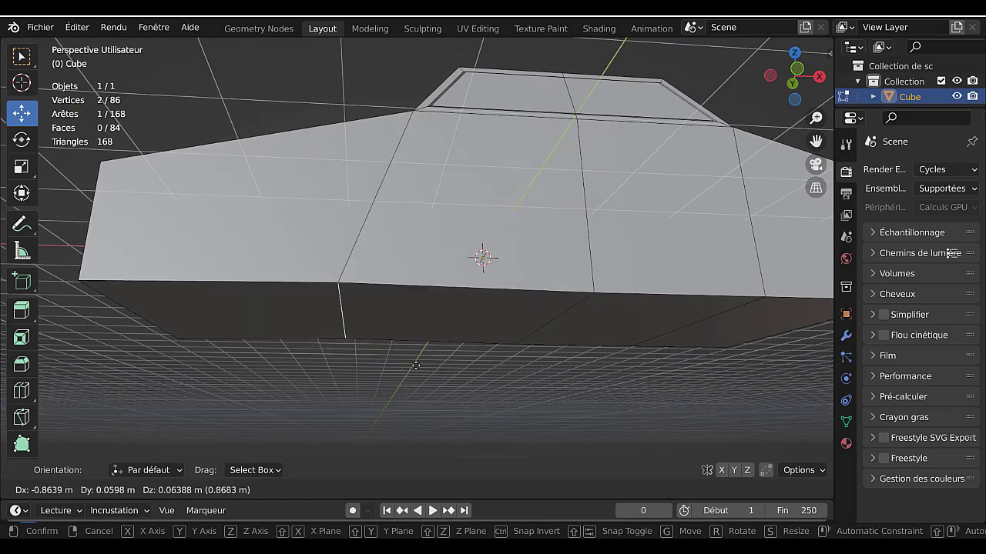
pyautogui.rightClick(506, 370)
pyautogui.press('g')
pyautogui.press('g')
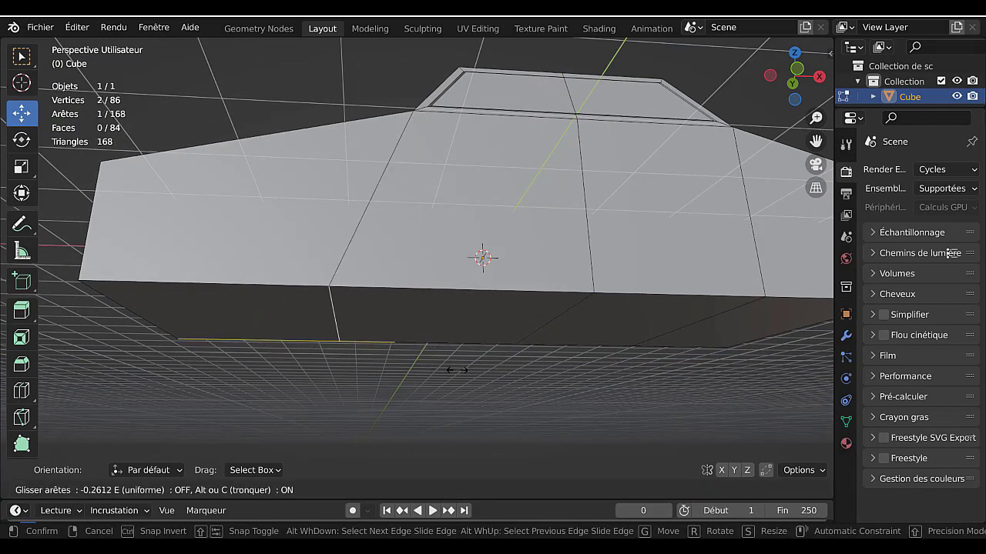
pyautogui.click(460, 371)
pyautogui.scroll(-5, 522, 402)
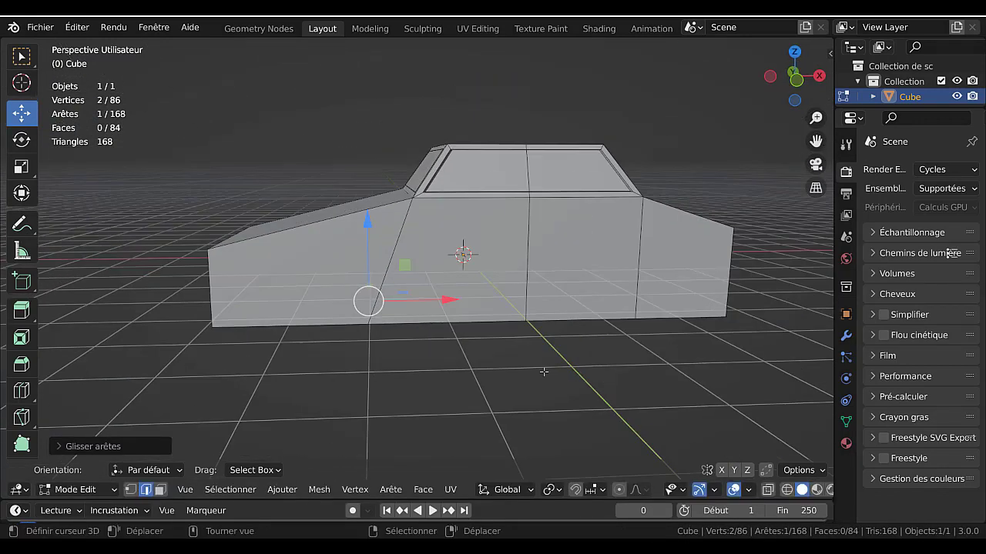
# Edge-slide the bottom edge below the rear door line toward the car's rear.
pyautogui.moveTo(522, 403); pyautogui.dragTo(593, 298, button='middle')
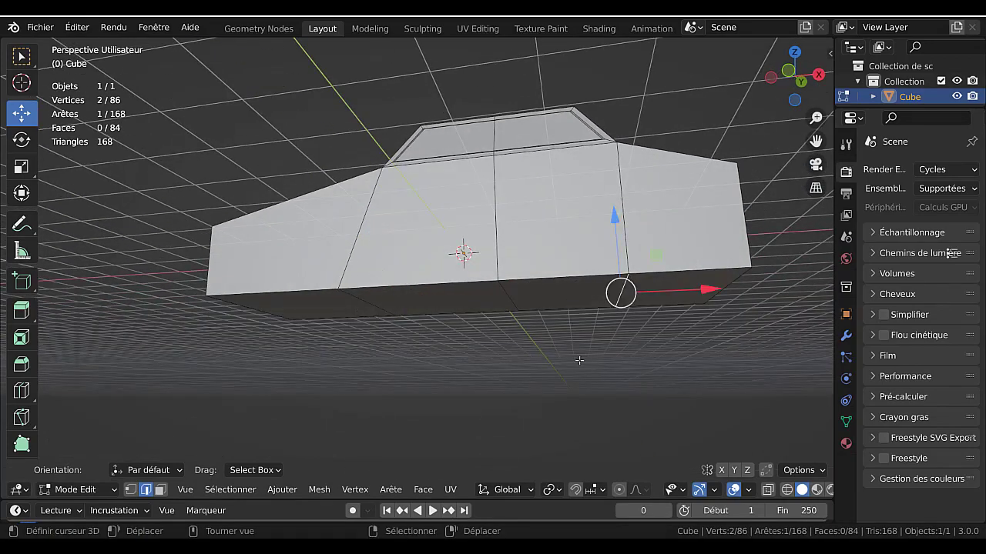
pyautogui.press('g')
pyautogui.press('g')
pyautogui.click(658, 339)
pyautogui.moveTo(659, 339); pyautogui.dragTo(637, 379, button='middle')
# Flatten the whole car mesh by scaling it along Z to about 0.65, then check it in Object Mode.
pyautogui.press('a')
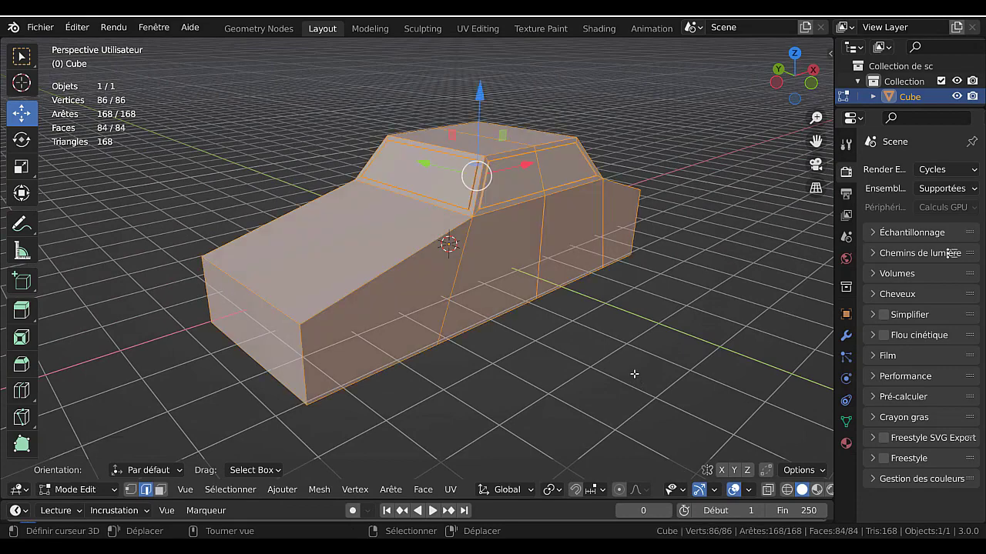
pyautogui.press('s')
pyautogui.press('z')
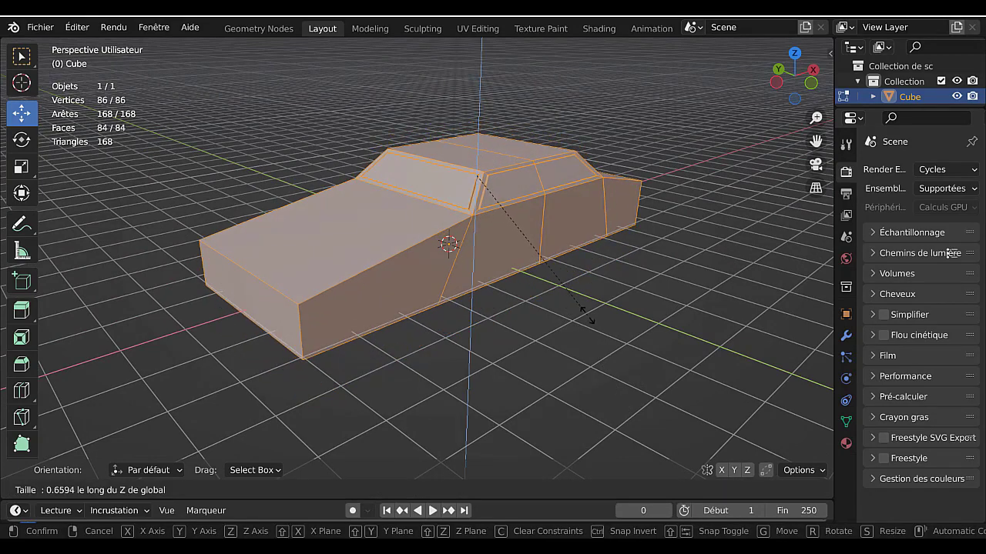
pyautogui.click(583, 301)
pyautogui.press('Tab')
pyautogui.moveTo(616, 344)
pyautogui.mouseDown(button='middle')
pyautogui.moveTo(640, 351)
pyautogui.moveTo(603, 357)
pyautogui.mouseUp(button='middle')
pyautogui.press('Tab')
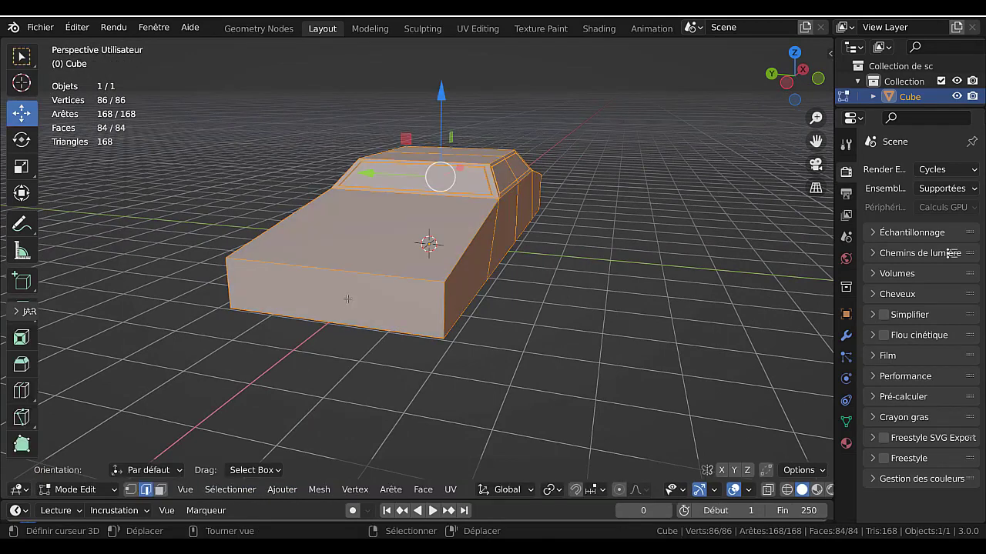
# Select the car's front end face in face mode and narrow it by scaling along the Y axis.
pyautogui.click(353, 290)
pyautogui.click(160, 490)
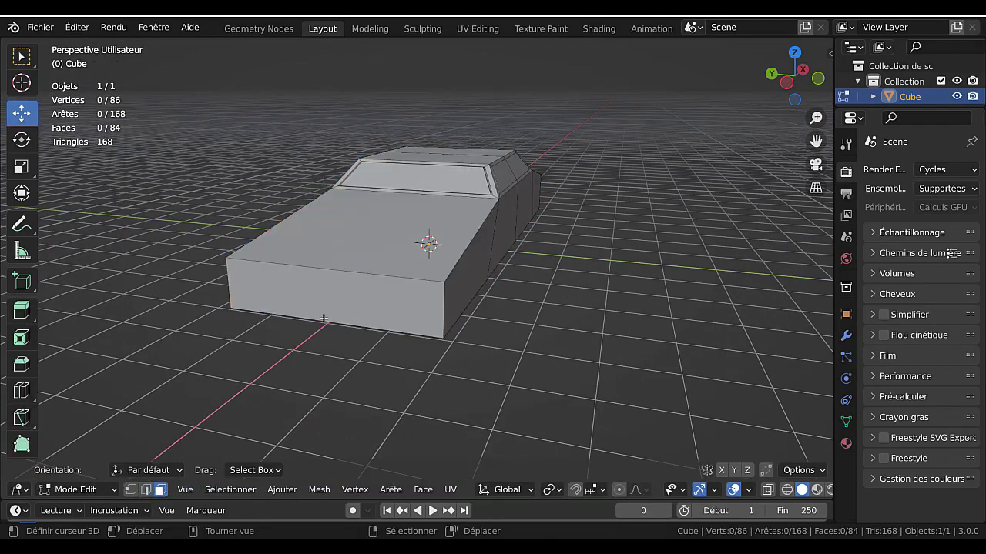
pyautogui.click(324, 319)
pyautogui.press('s')
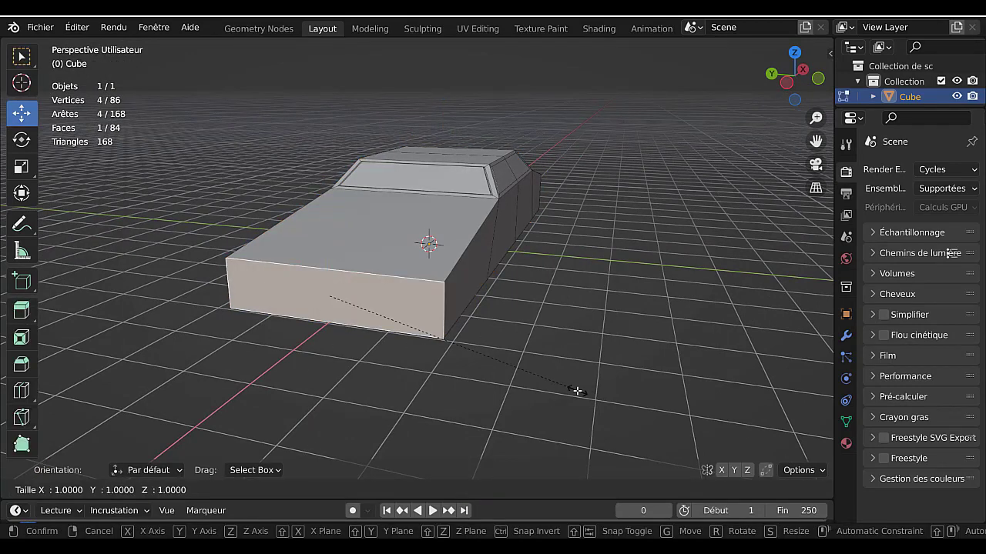
pyautogui.press('y')
pyautogui.click(513, 327)
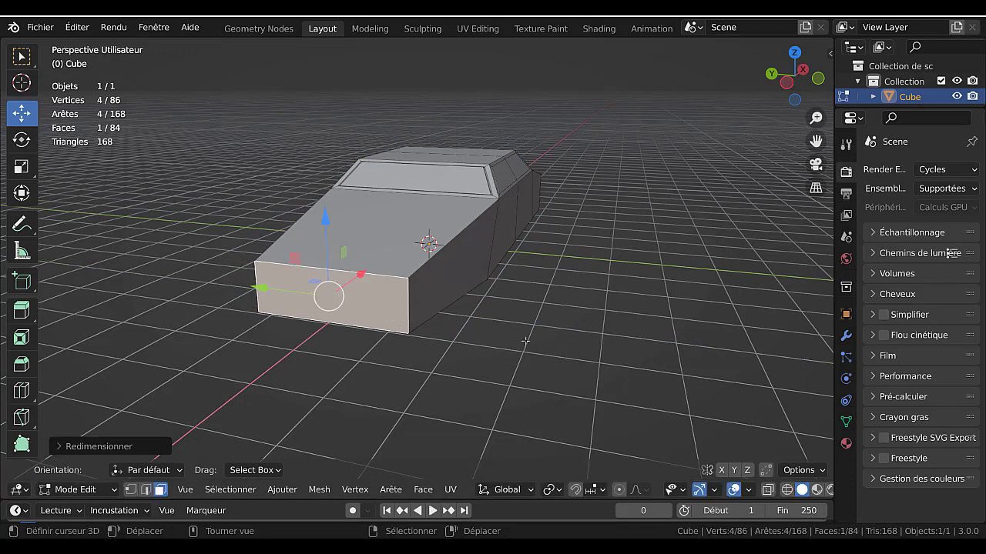
# Add a horizontal loop cut around the body and slide it down close to the car's bottom edge.
pyautogui.moveTo(525, 341); pyautogui.dragTo(537, 331, button='middle')
pyautogui.hotkey('ctrl', 'r')
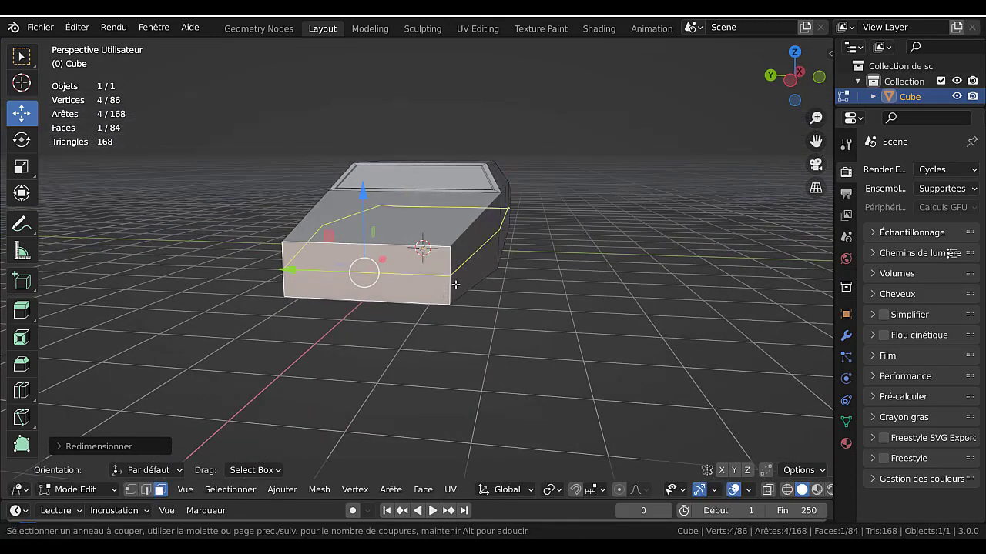
pyautogui.click(455, 285)
pyautogui.click(457, 299)
pyautogui.moveTo(462, 349); pyautogui.dragTo(646, 275, button='middle')
# Shorten the trunk by moving the two rear end faces inward along X, then check the shape in Object Mode.
pyautogui.click(160, 491)
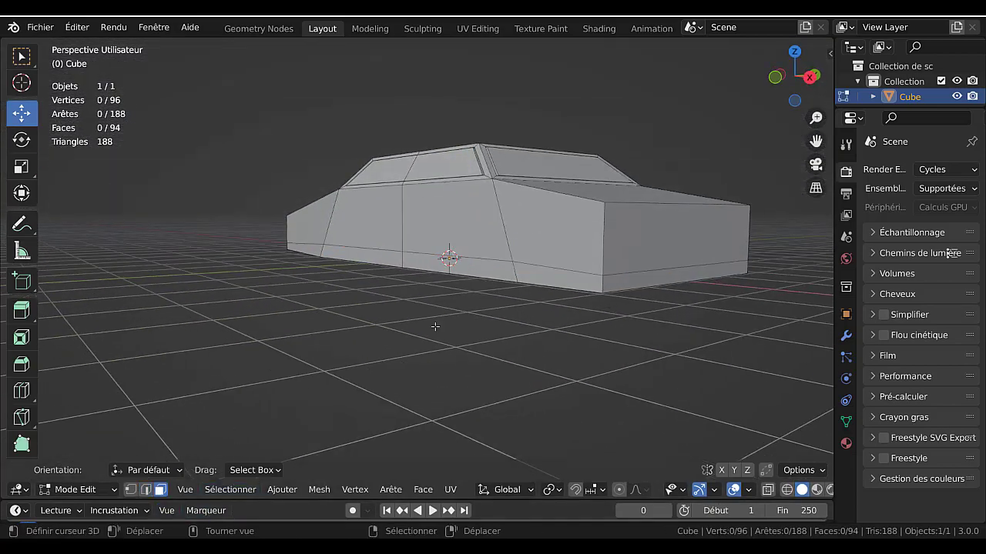
pyautogui.click(635, 273)
pyautogui.moveTo(636, 274); pyautogui.dragTo(664, 336, button='middle')
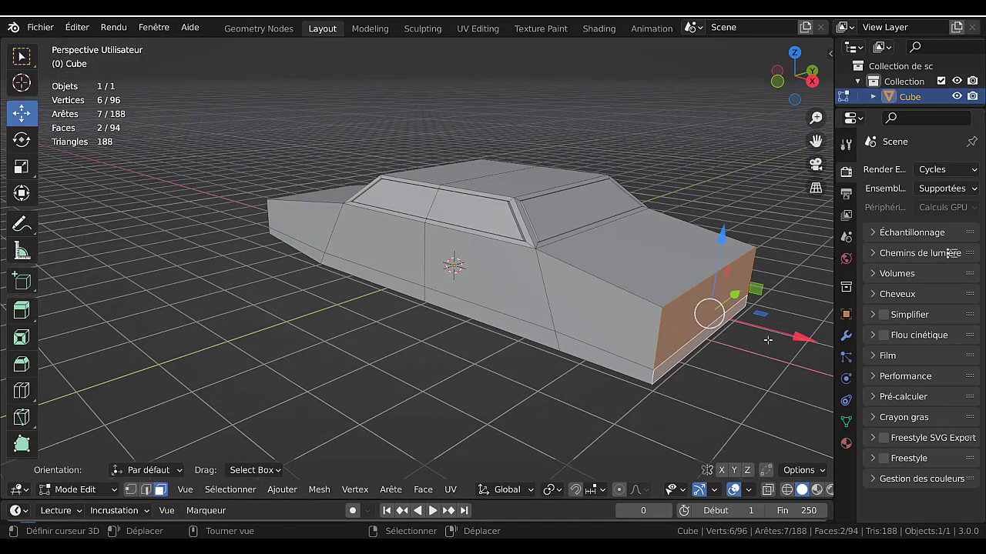
pyautogui.moveTo(793, 340); pyautogui.dragTo(749, 304)
pyautogui.press('Tab')
pyautogui.moveTo(519, 382); pyautogui.dragTo(460, 283, button='middle')
pyautogui.press('Tab')
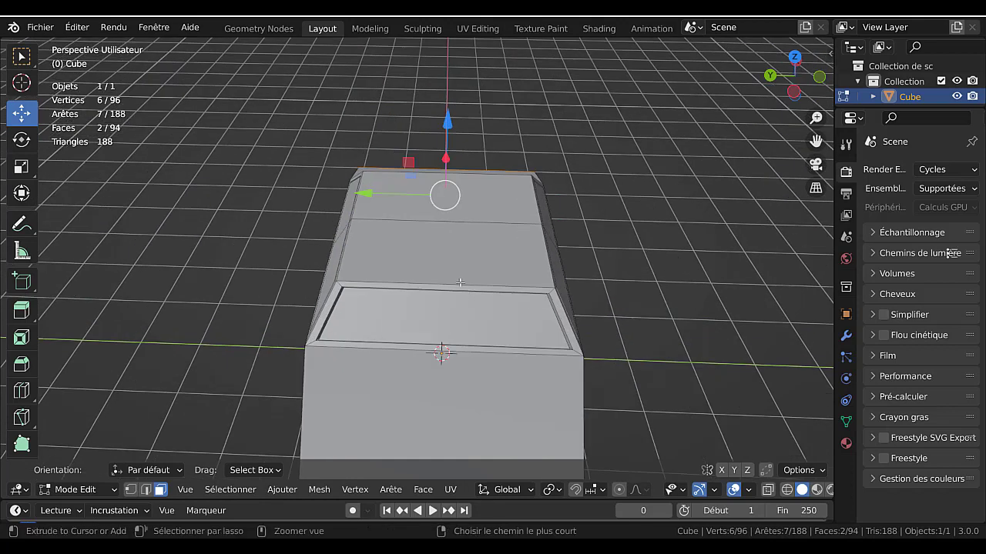
# Add a single centred lengthwise loop cut running over the hood, windshield, roof and trunk.
pyautogui.hotkey('ctrl', 'r')
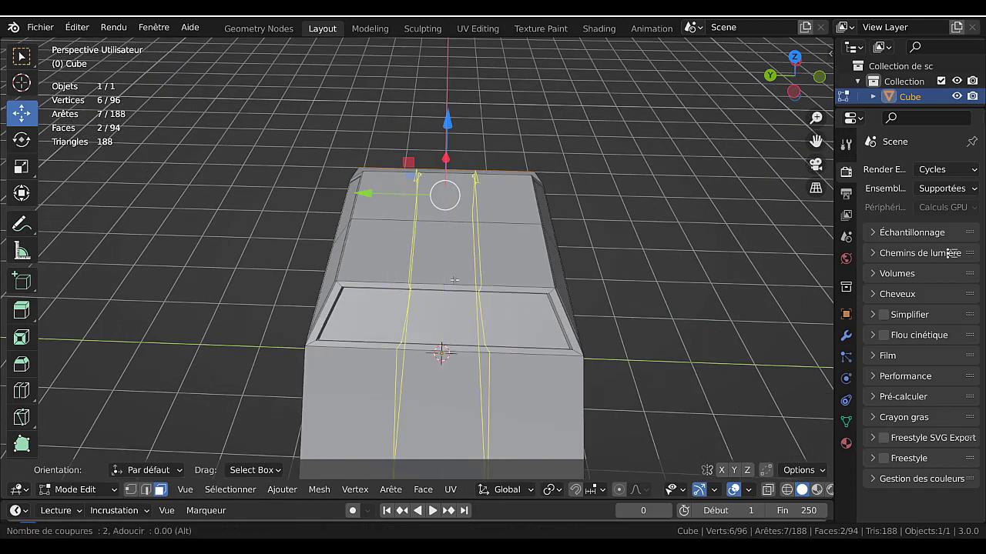
pyautogui.click(455, 279)
pyautogui.click(455, 280)
# Select the two centre edges of the roof and raise them about 0.25 m along Z.
pyautogui.press('2')
pyautogui.click(452, 231)
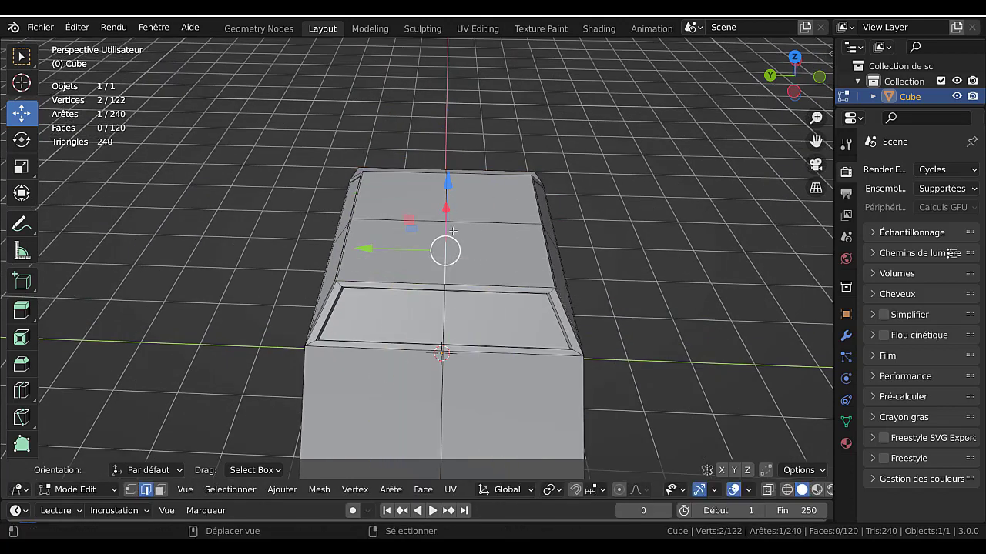
pyautogui.moveTo(450, 276); pyautogui.dragTo(520, 287, button='middle')
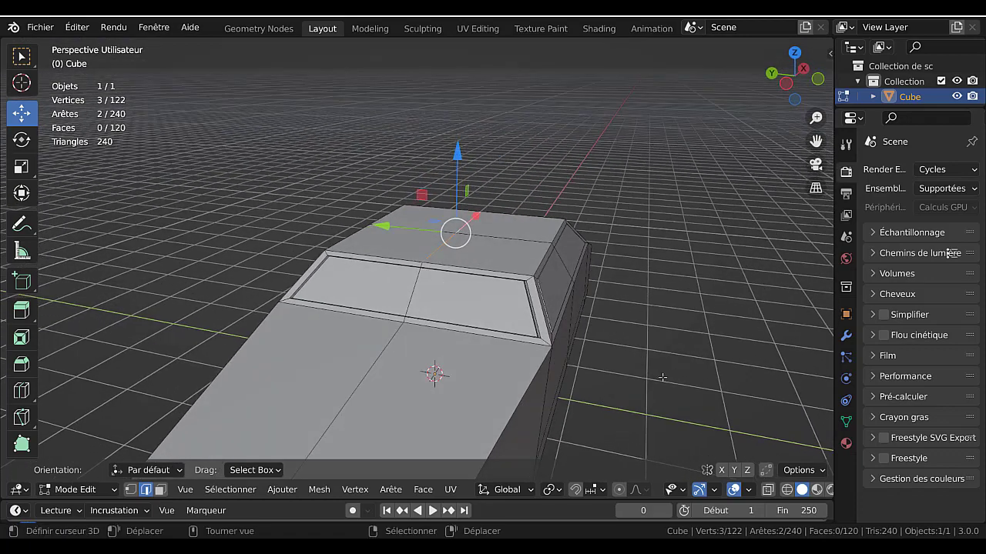
pyautogui.press('g')
pyautogui.press('z')
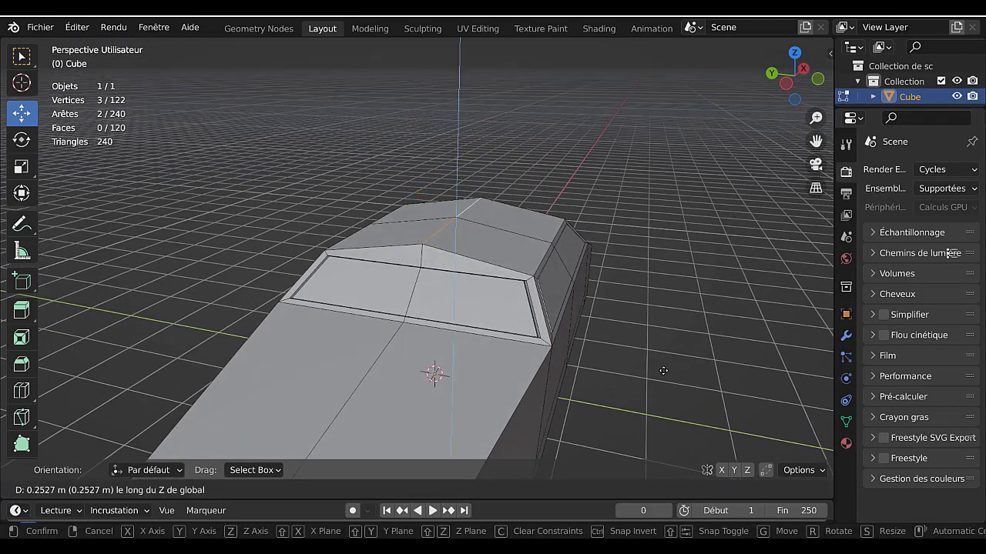
pyautogui.click(663, 371)
# Bevel the raised roof edges about 1.2 m wide with 4 segments, then check the rounded roof in Object Mode.
pyautogui.hotkey('ctrl', 'b')
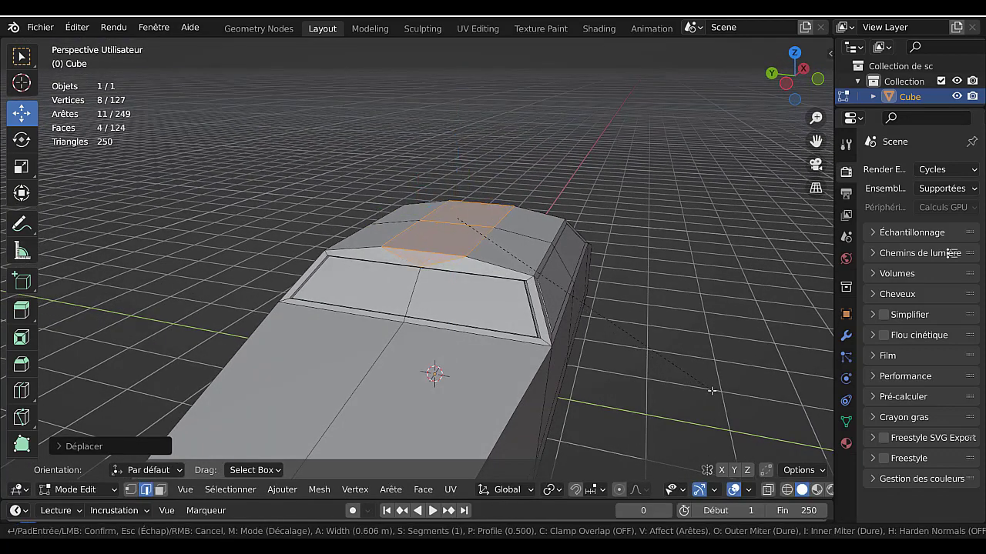
pyautogui.scroll(3, 714, 392)
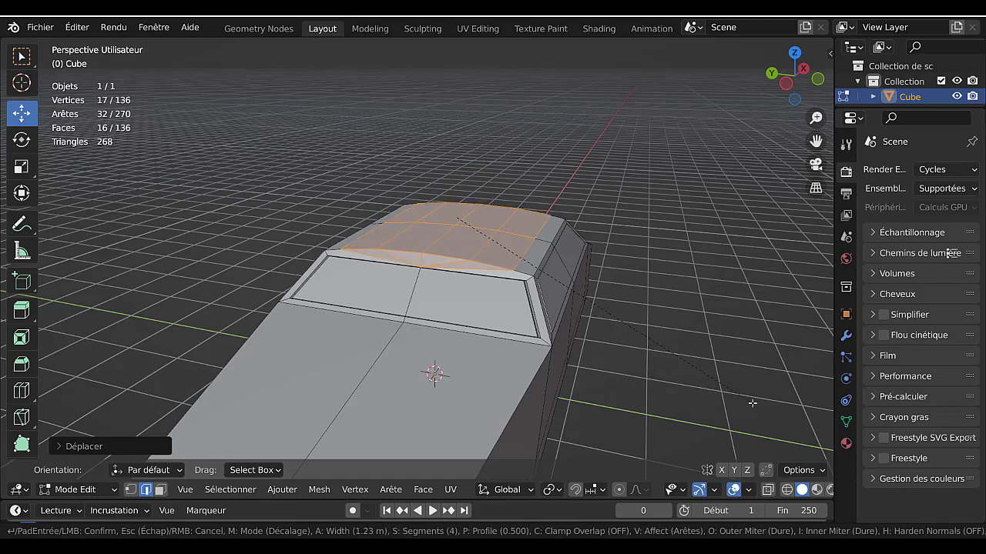
pyautogui.click(747, 401)
pyautogui.press('Tab')
pyautogui.moveTo(631, 351); pyautogui.dragTo(563, 328, button='middle')
pyautogui.press('Tab')
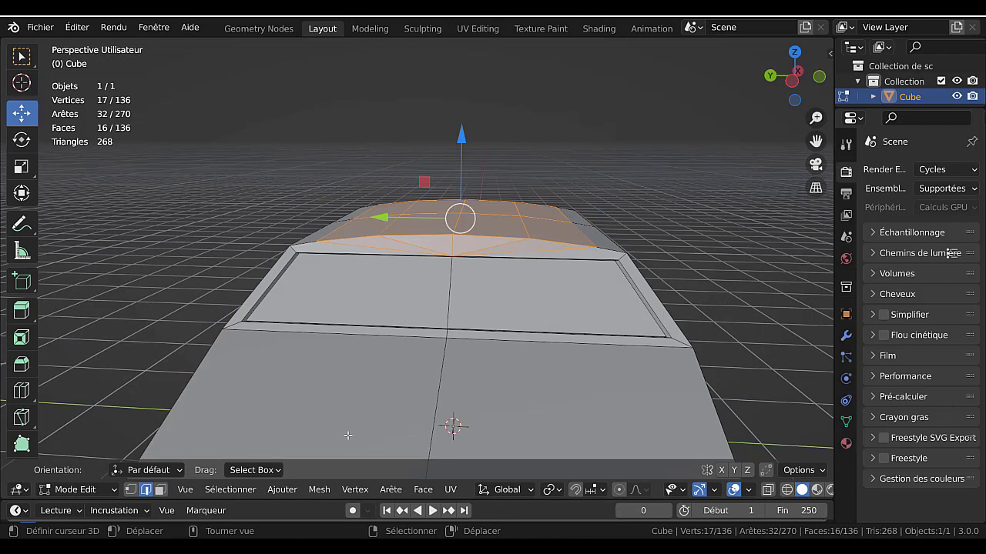
# Try to fill a face from the five fan-shaped edges between the windshield and the roof's front edge.
pyautogui.scroll(4, 348, 436)
pyautogui.click(384, 238)
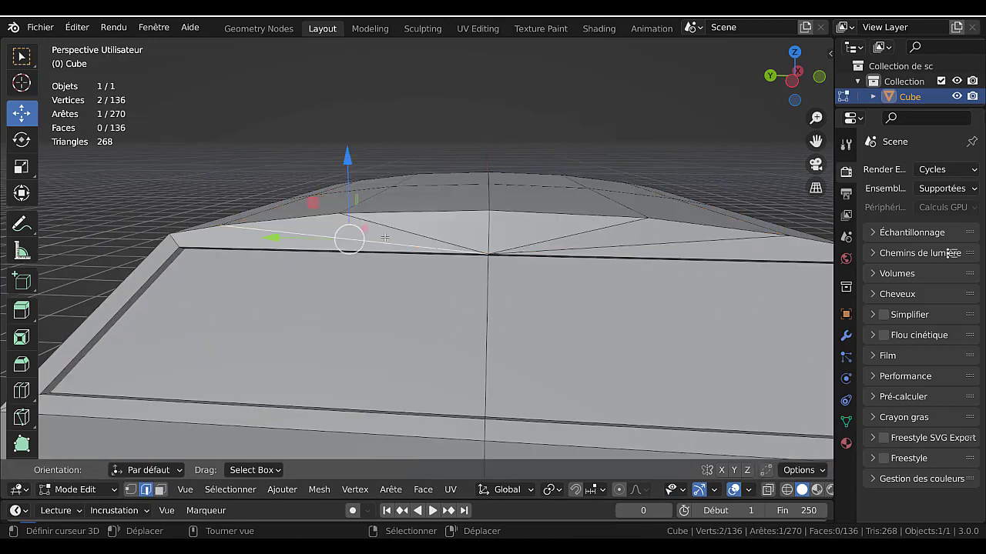
pyautogui.keyDown('shift'); pyautogui.click(494, 239); pyautogui.keyUp('shift')
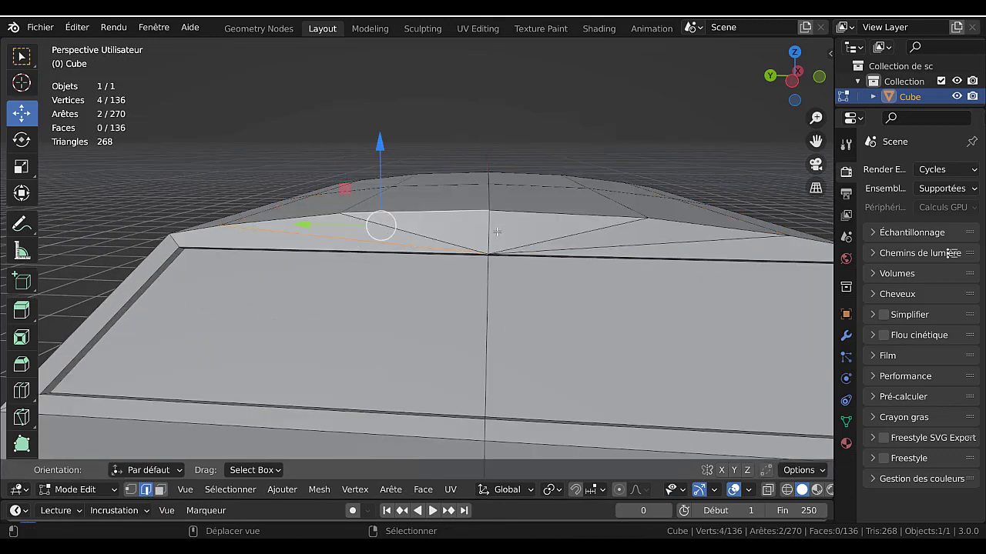
pyautogui.keyDown('shift'); pyautogui.rightClick(620, 231); pyautogui.keyUp('shift')
pyautogui.keyDown('shift'); pyautogui.rightClick(625, 244); pyautogui.keyUp('shift')
pyautogui.keyDown('shift'); pyautogui.rightClick(496, 233); pyautogui.keyUp('shift')
pyautogui.moveTo(535, 264); pyautogui.dragTo(518, 271, button='middle')
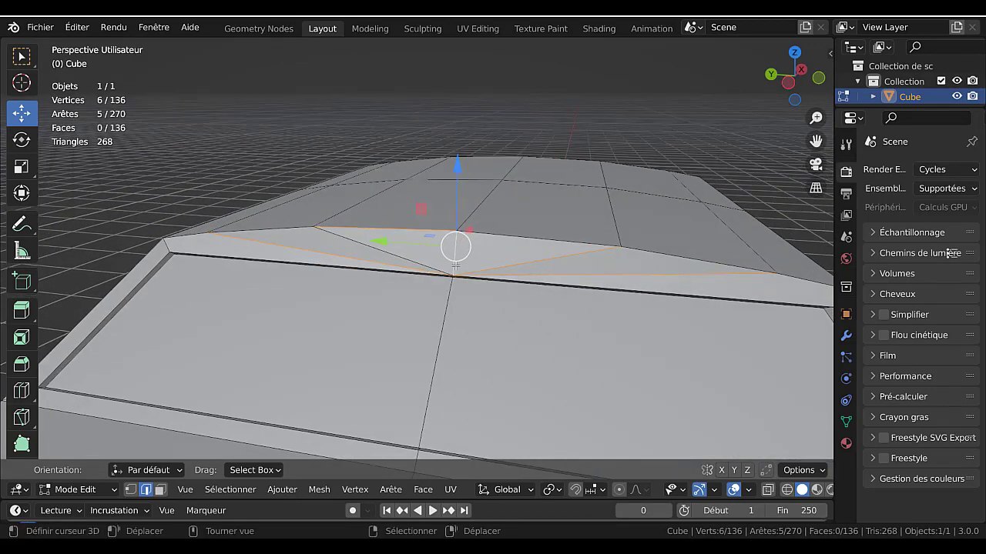
pyautogui.press('f')
pyautogui.moveTo(456, 265); pyautogui.dragTo(452, 309, button='middle')
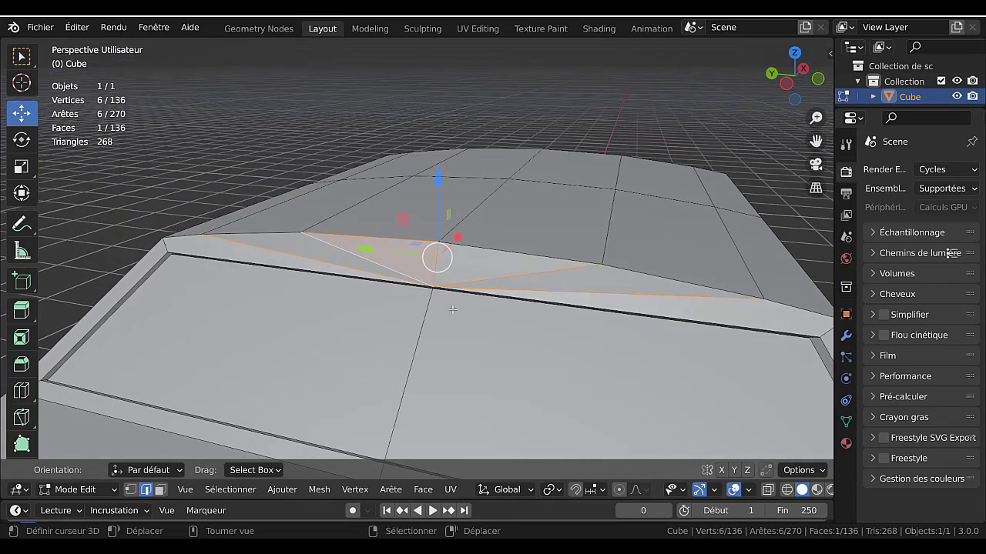
# Select the five fan-shaped edges above the windshield, dissolve them, and check the result in Object Mode.
pyautogui.rightClick(378, 270)
pyautogui.keyDown('shift'); pyautogui.rightClick(347, 265); pyautogui.keyUp('shift')
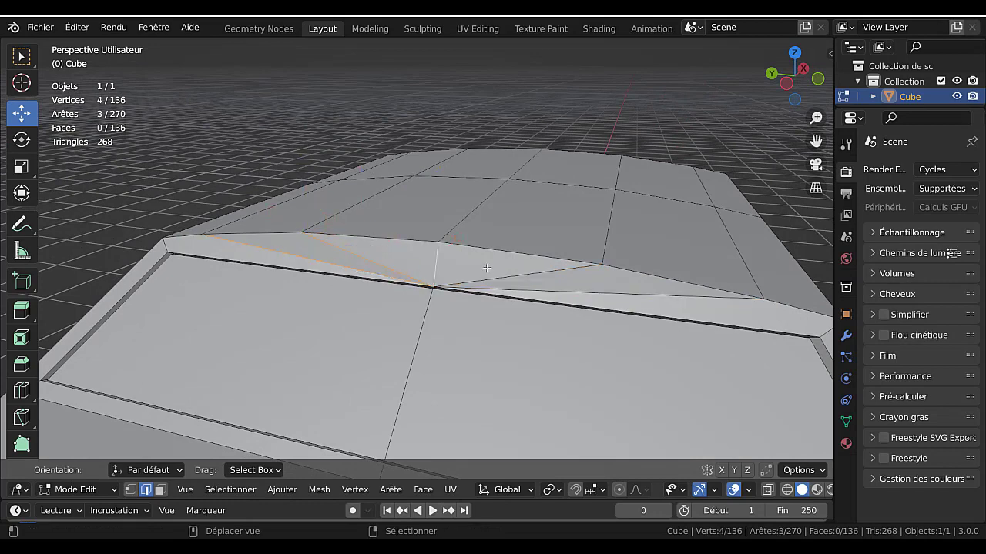
pyautogui.keyDown('shift'); pyautogui.rightClick(592, 293); pyautogui.keyUp('shift')
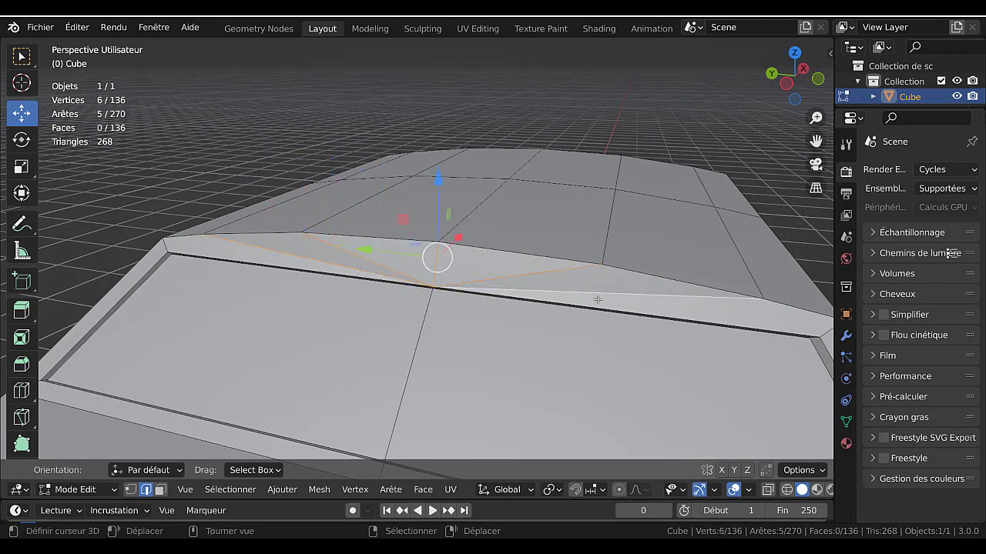
pyautogui.press('x')
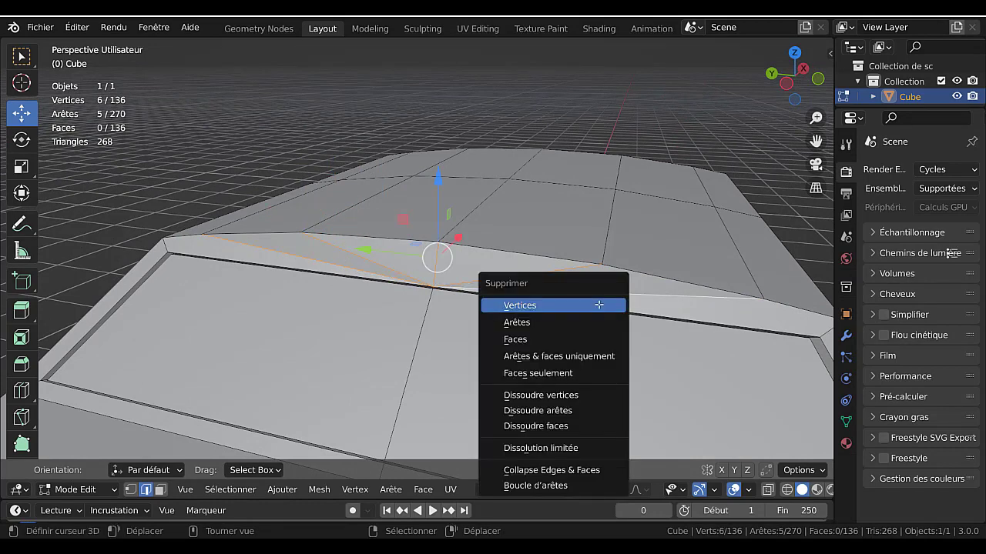
pyautogui.click(568, 411)
pyautogui.press('Tab')
pyautogui.scroll(-4, 559, 365)
# Dissolve the five fan-shaped edges above the rear window and return to Object Mode to check the roof.
pyautogui.moveTo(557, 303); pyautogui.dragTo(280, 300, button='middle')
pyautogui.press('Tab')
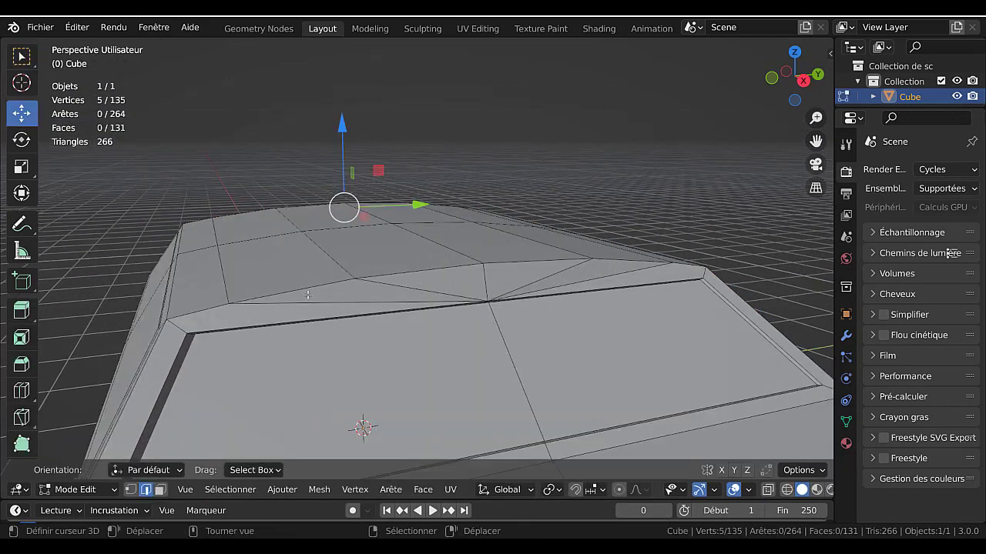
pyautogui.click(320, 300)
pyautogui.keyDown('ctrl'); pyautogui.click(485, 275); pyautogui.keyUp('ctrl')
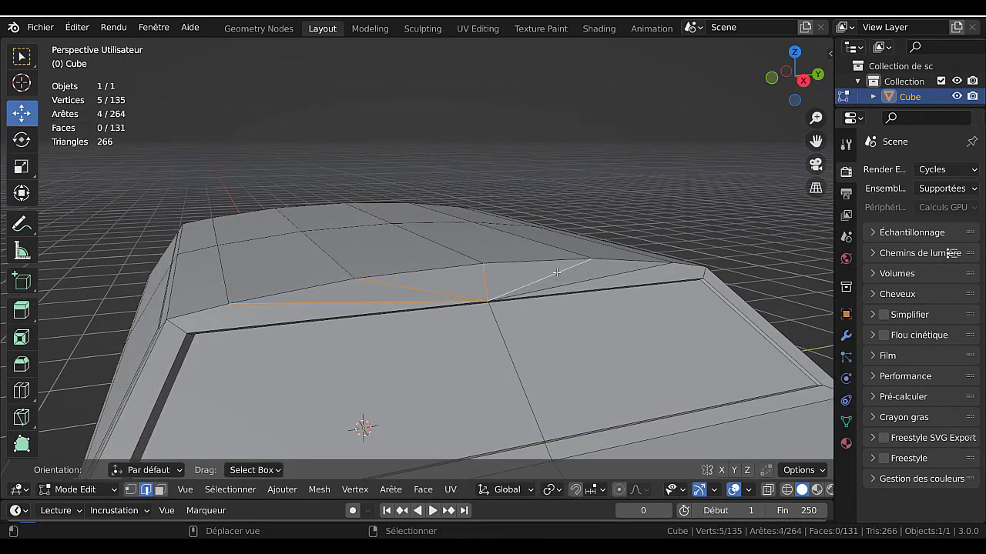
pyautogui.press('x')
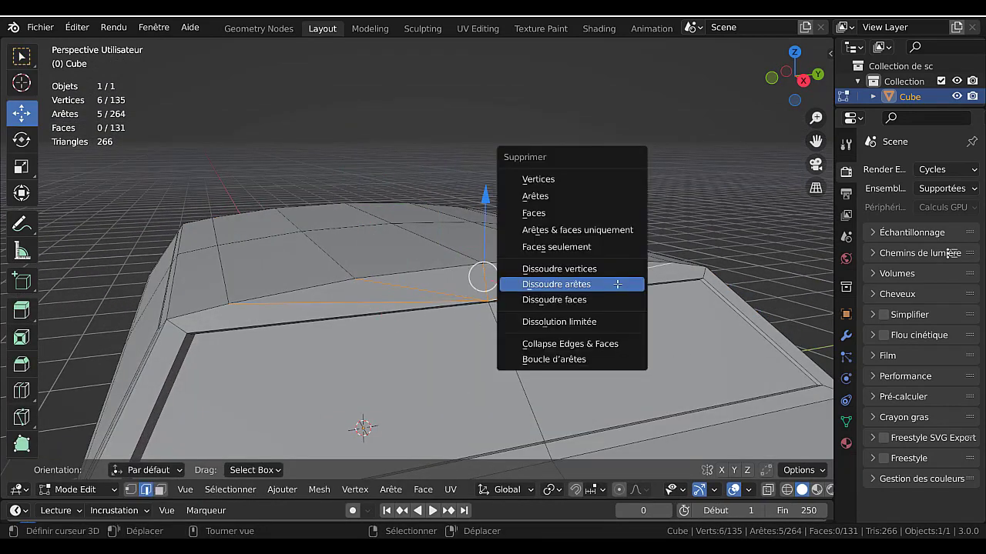
pyautogui.click(617, 284)
pyautogui.press('Tab')
pyautogui.scroll(-3, 378, 305)
pyautogui.moveTo(379, 305); pyautogui.dragTo(625, 224, button='middle')
pyautogui.click(234, 490)
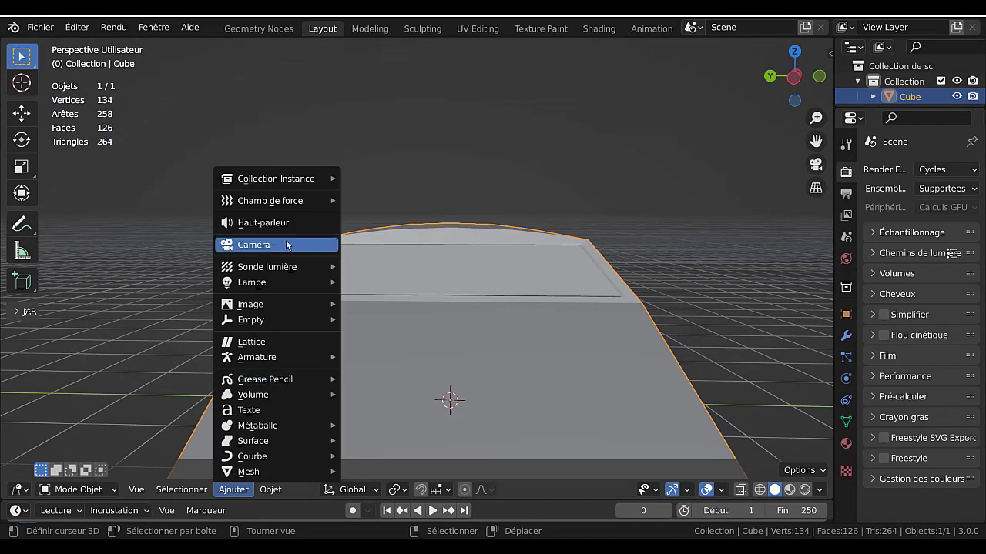
pyautogui.moveTo(272, 491)
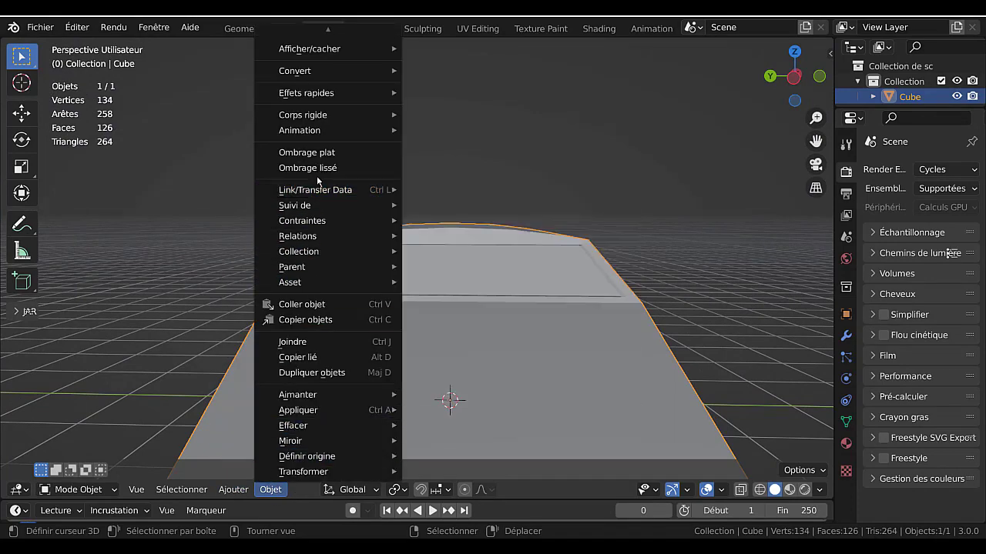
pyautogui.moveTo(537, 247); pyautogui.dragTo(503, 284, button='middle')
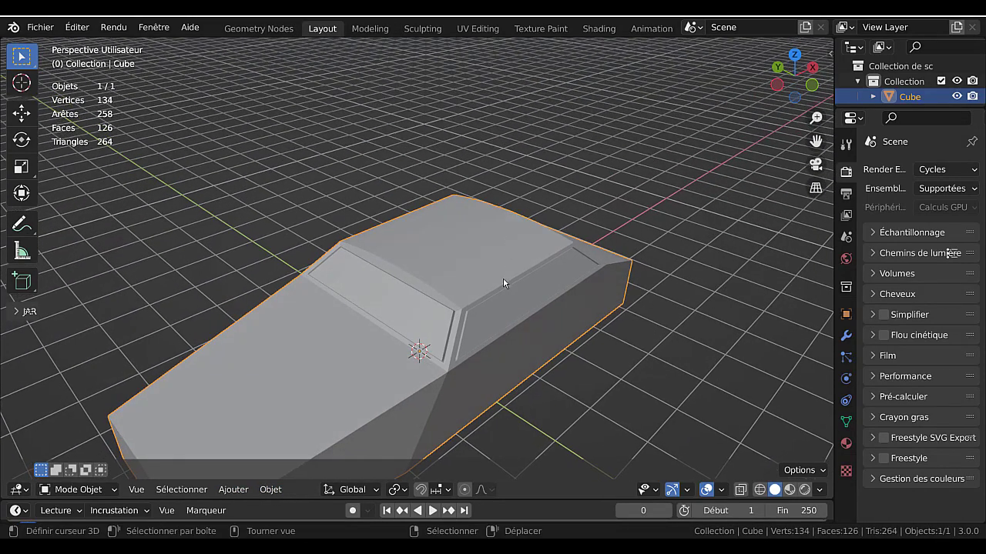
# Enable Auto Smooth for the car mesh's normals with a 30° angle.
pyautogui.scroll(2, 503, 278)
pyautogui.click(846, 422)
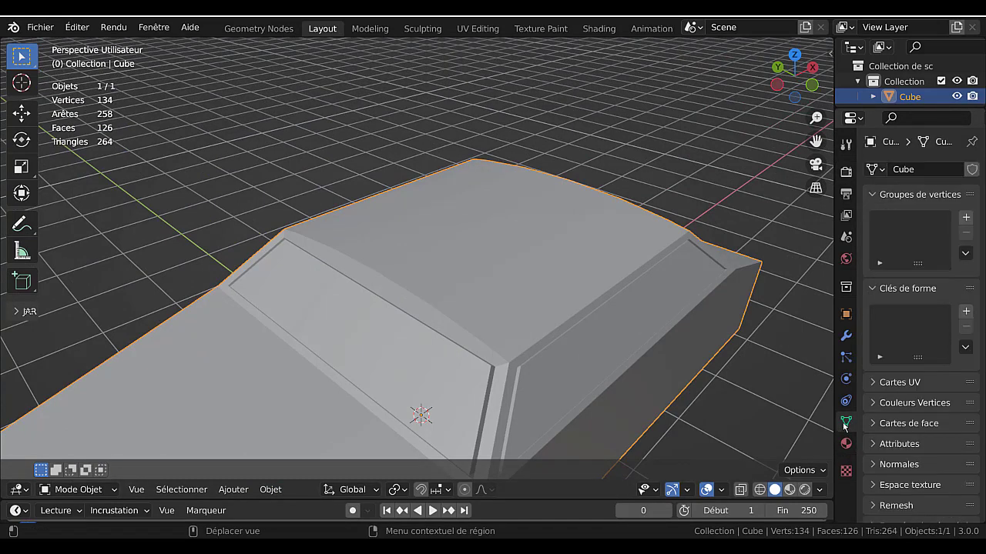
pyautogui.scroll(-2, 910, 418)
pyautogui.click(889, 410)
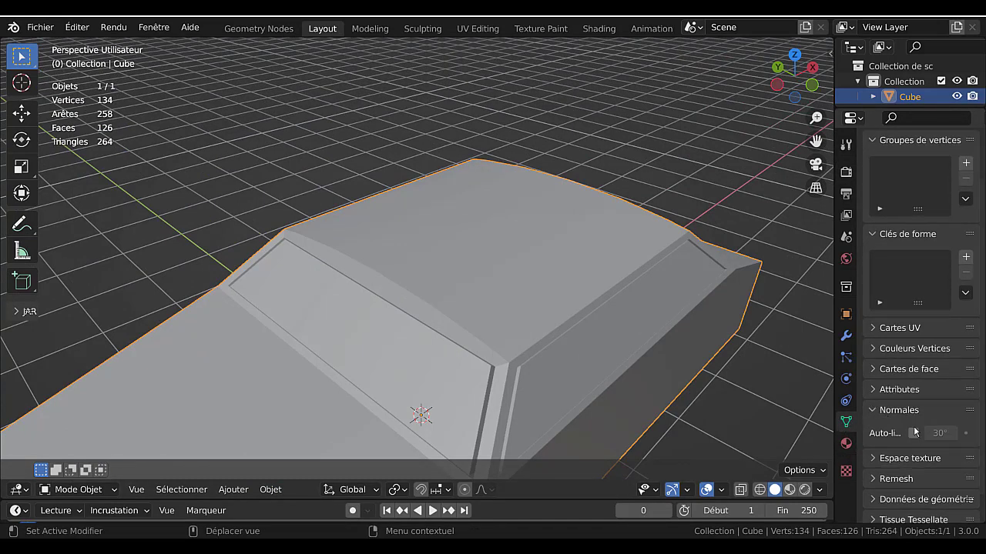
pyautogui.scroll(-5, 604, 396)
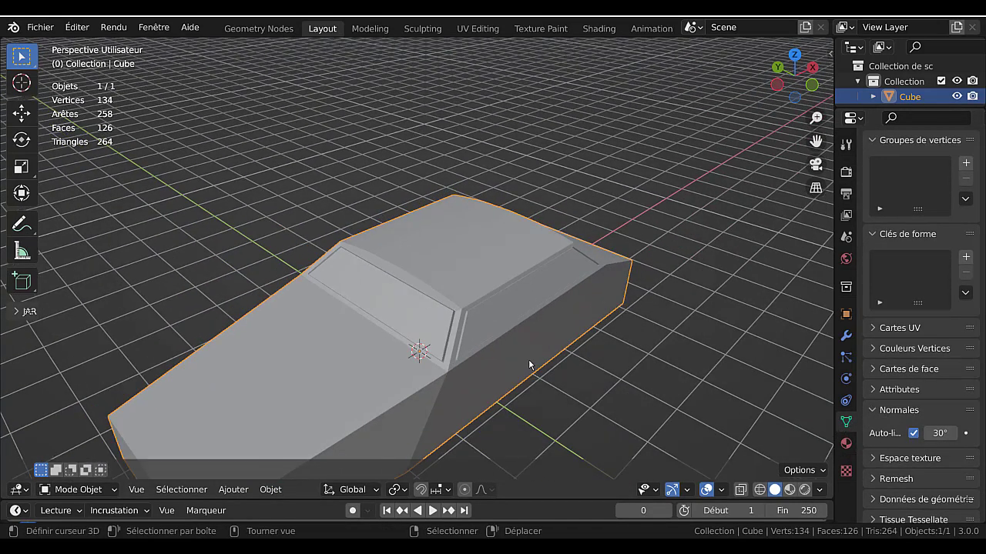
# In Edit Mode, select the large front fender faces on both sides of the car.
pyautogui.moveTo(528, 359); pyautogui.dragTo(490, 332, button='middle')
pyautogui.press('Tab')
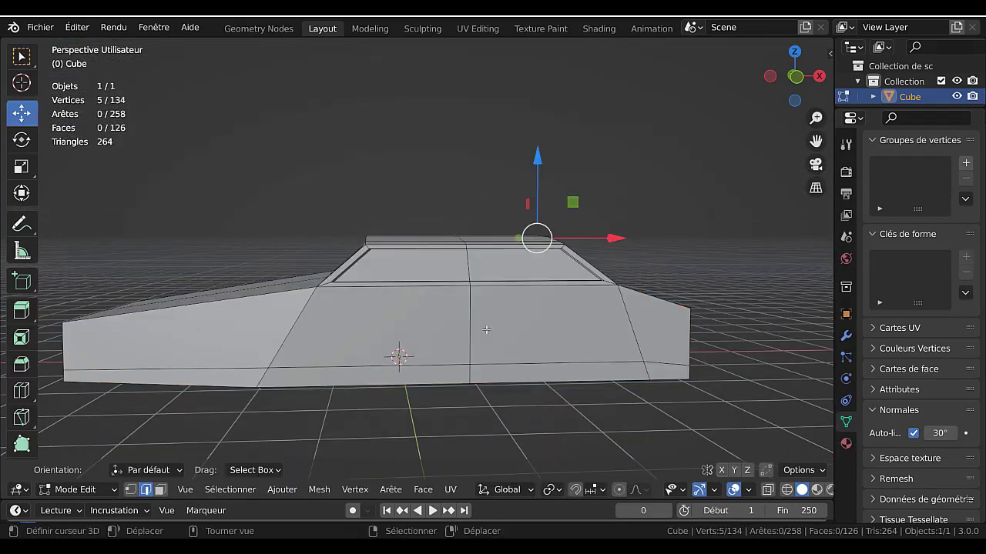
pyautogui.scroll(3, 490, 332)
pyautogui.scroll(-4, 534, 352)
pyautogui.moveTo(530, 353); pyautogui.dragTo(582, 355, button='middle')
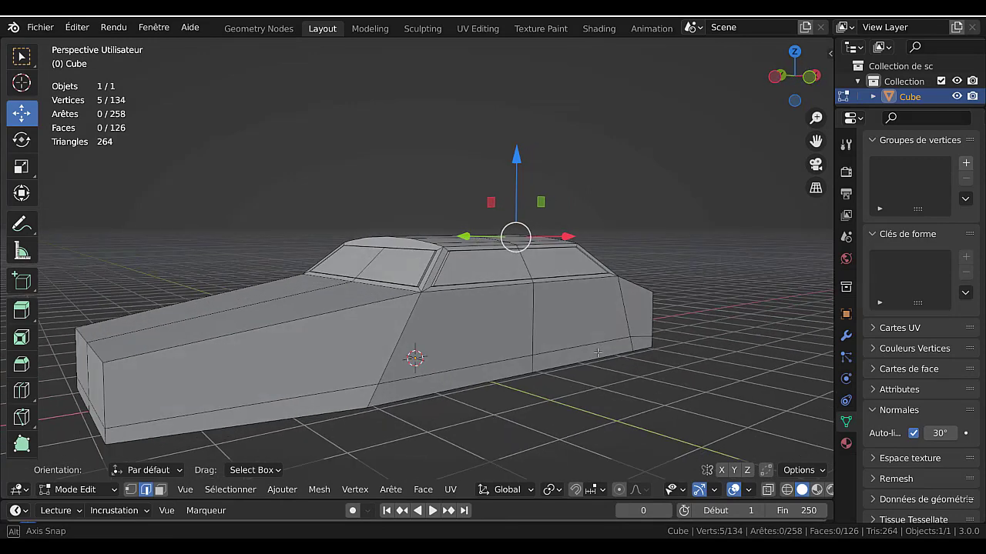
pyautogui.scroll(1, 512, 360)
pyautogui.scroll(-1, 512, 361)
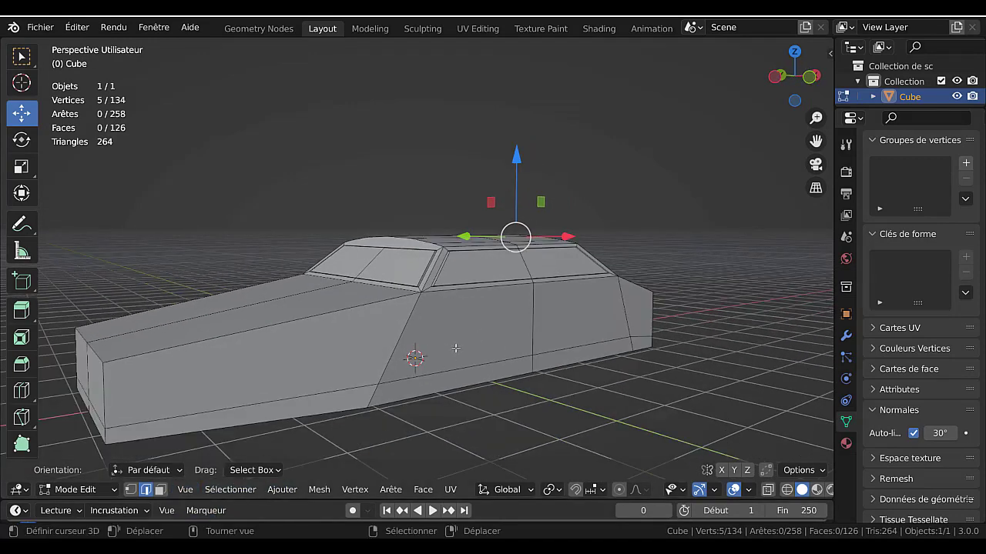
pyautogui.click(472, 337)
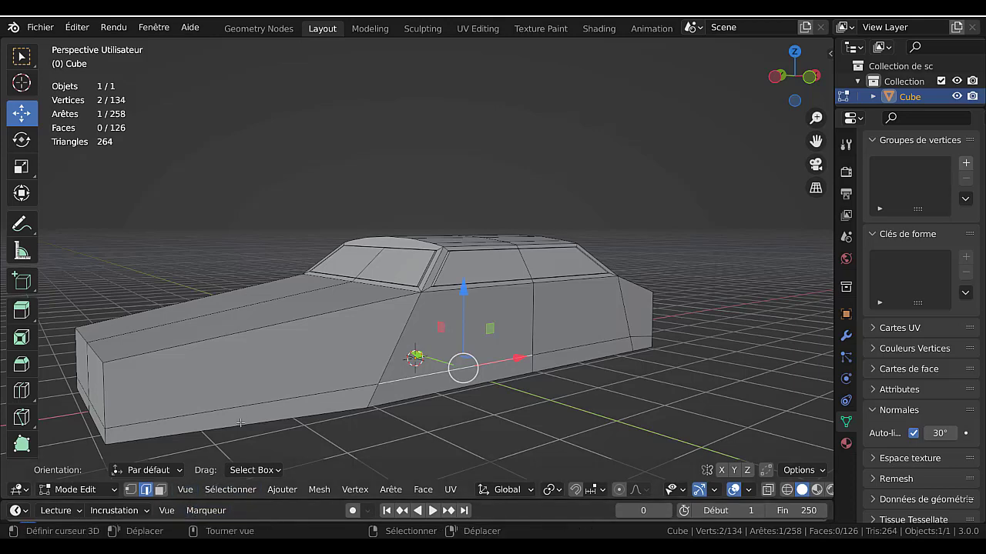
pyautogui.moveTo(240, 423); pyautogui.dragTo(360, 392, button='middle')
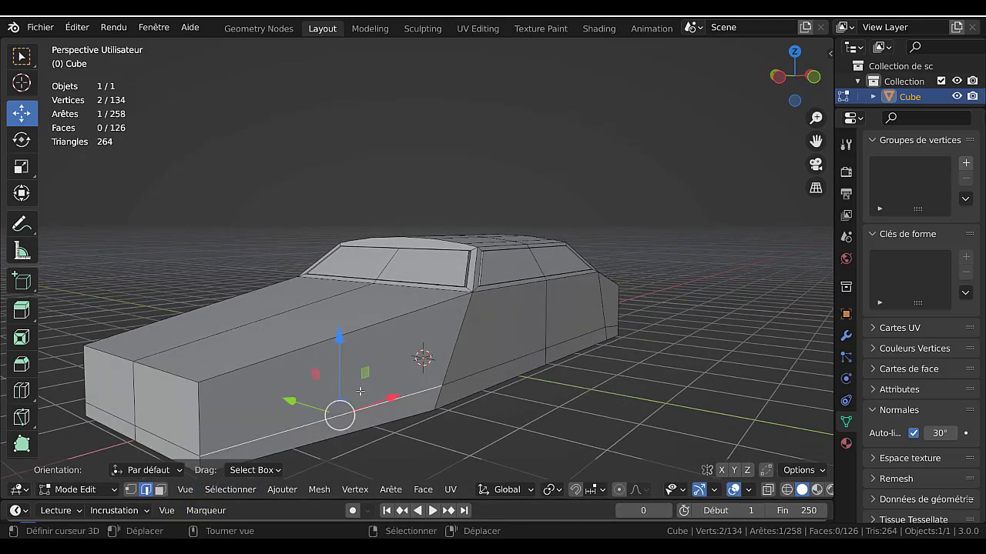
pyautogui.click(161, 490)
pyautogui.click(247, 413)
pyautogui.moveTo(247, 413); pyautogui.dragTo(311, 367, button='middle')
pyautogui.keyDown('shift'); pyautogui.click(422, 411); pyautogui.keyUp('shift')
# Add one loop cut across the hood and front fenders, slid forward close to the nose.
pyautogui.hotkey('ctrl', 'r')
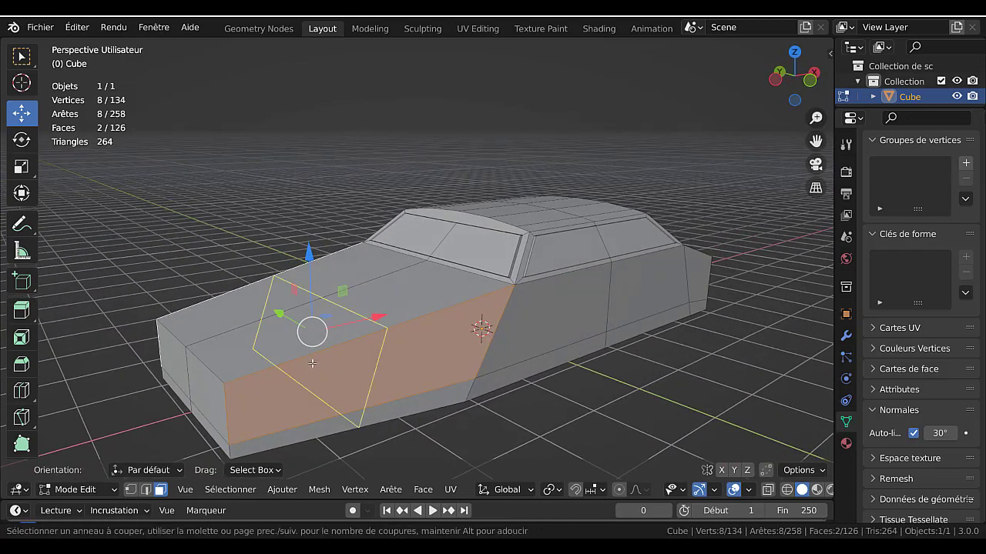
pyautogui.click(309, 370)
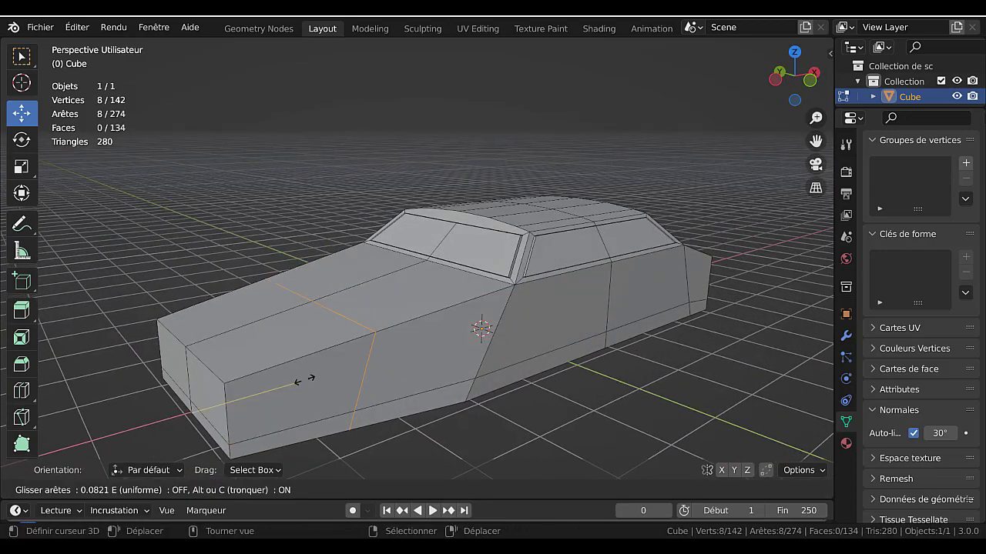
pyautogui.click(245, 453)
pyautogui.moveTo(277, 448); pyautogui.dragTo(289, 420, button='middle')
# Extrude the fender faces behind the new cut on both sides outward along their normals by about 0.14 m.
pyautogui.click(355, 362)
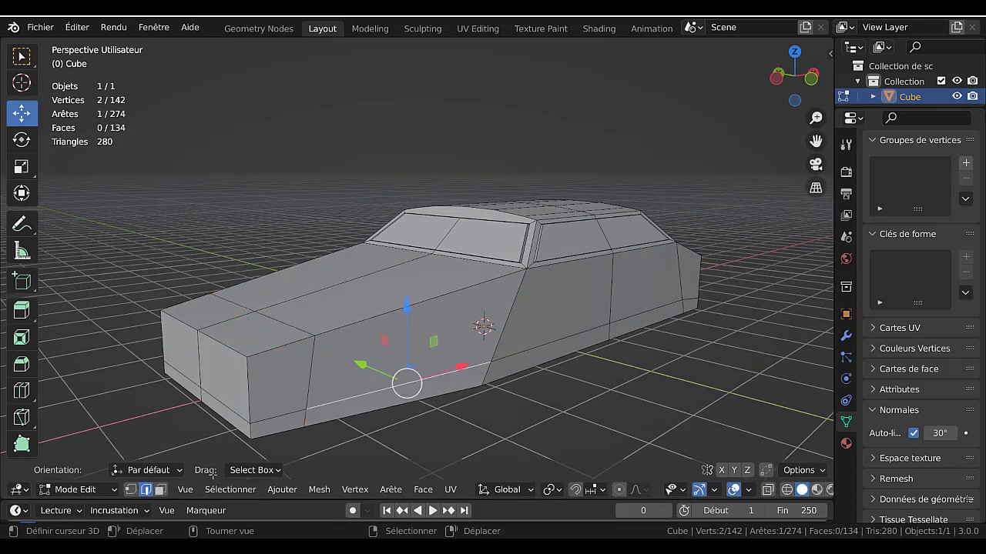
pyautogui.click(160, 490)
pyautogui.click(335, 398)
pyautogui.moveTo(335, 398); pyautogui.dragTo(473, 377, button='middle')
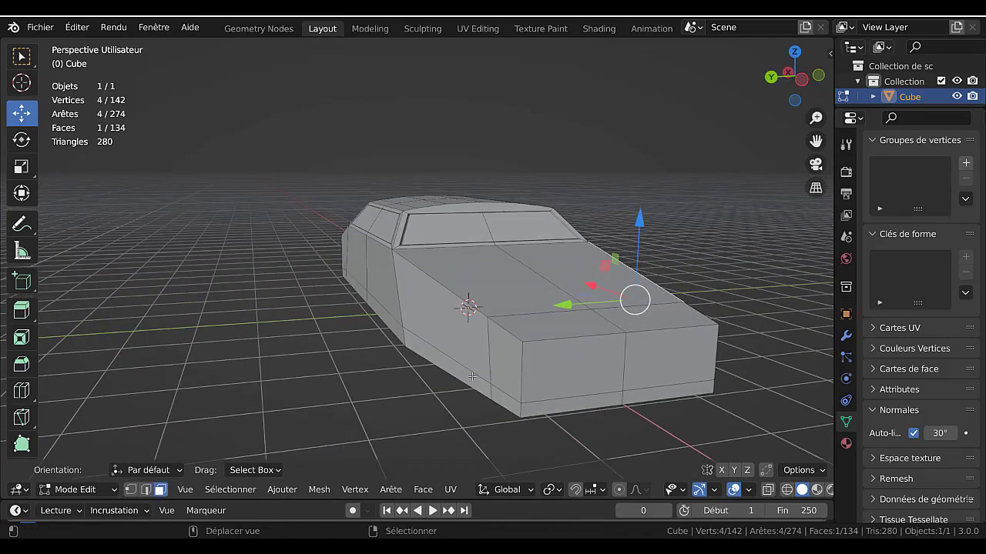
pyautogui.keyDown('shift'); pyautogui.click(461, 327); pyautogui.keyUp('shift')
pyautogui.moveTo(460, 326); pyautogui.dragTo(409, 317, button='middle')
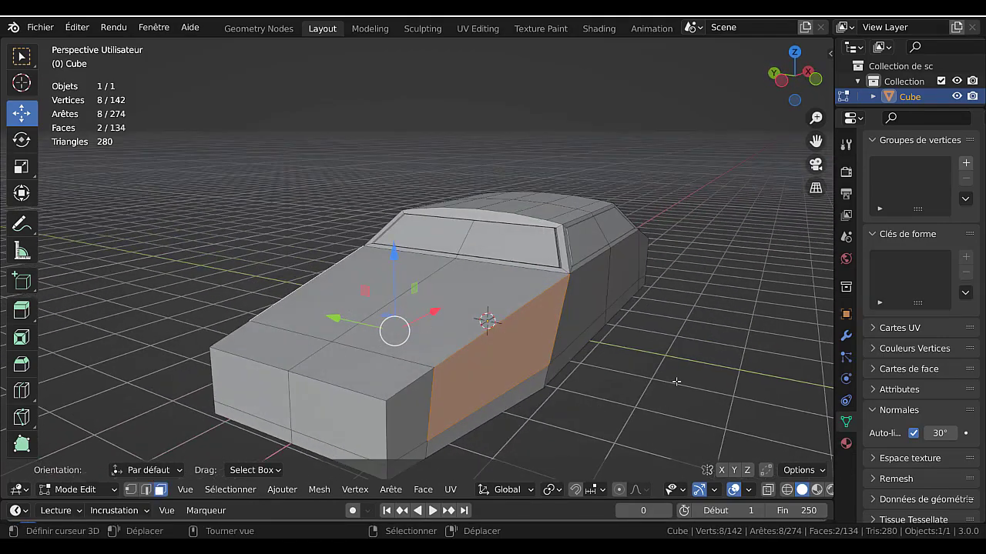
pyautogui.hotkey('alt', 'e')
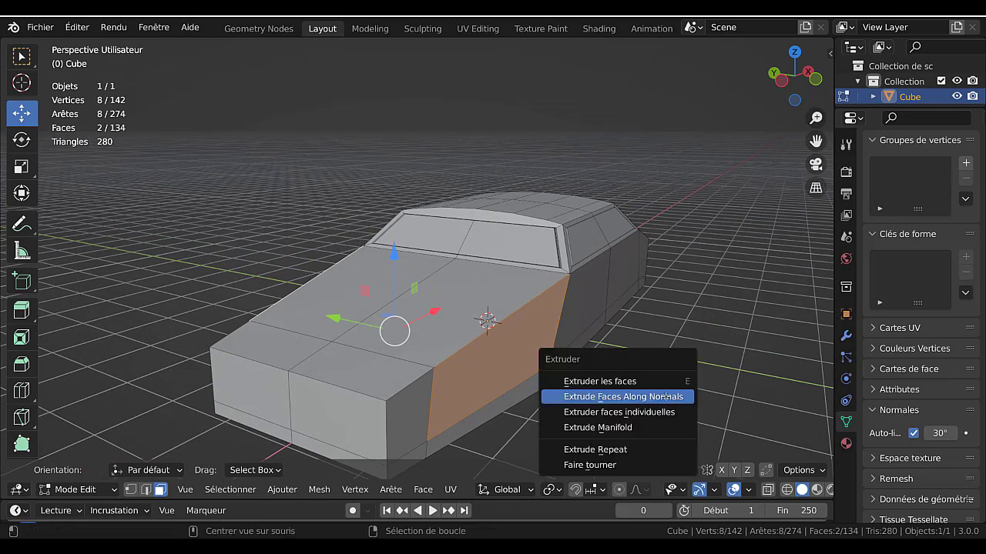
pyautogui.click(665, 396)
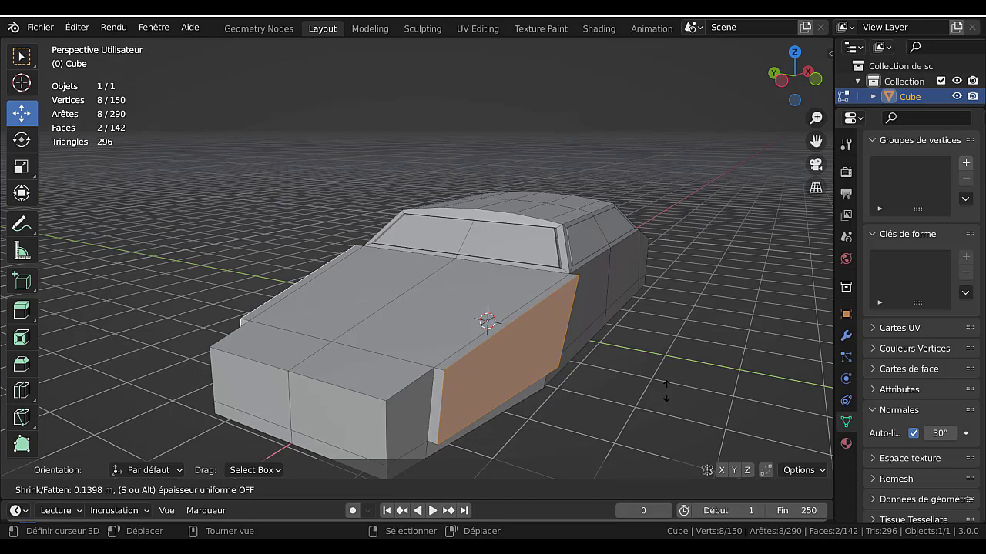
pyautogui.click(667, 392)
pyautogui.moveTo(623, 389); pyautogui.dragTo(633, 382, button='middle')
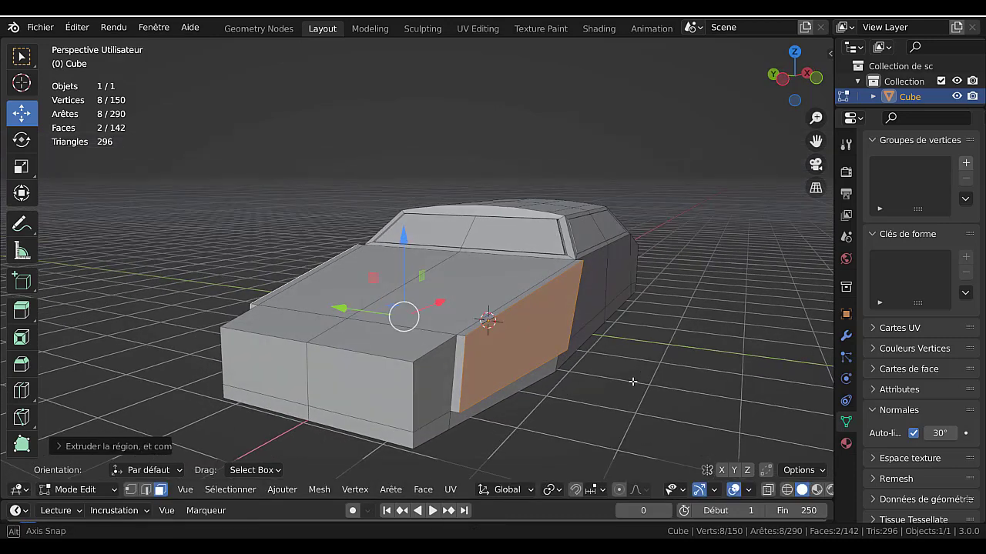
# Try to inset the extruded fender faces by about 0.15 m.
pyautogui.click(146, 490)
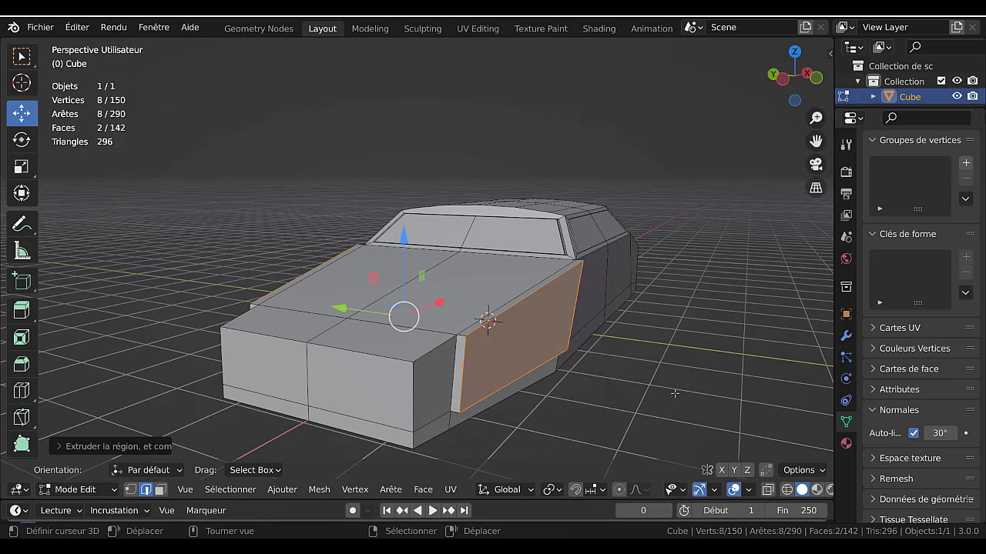
pyautogui.press('i')
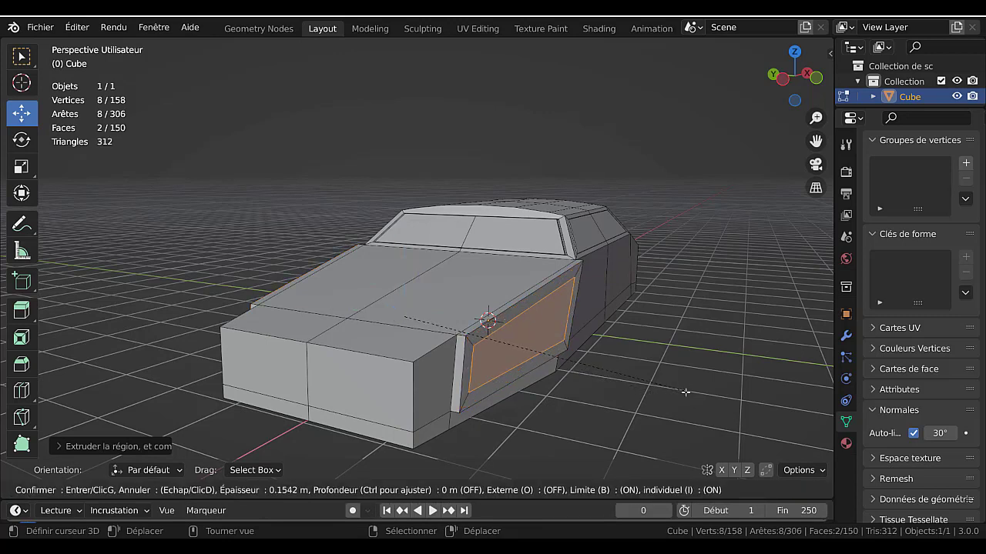
pyautogui.click(685, 393)
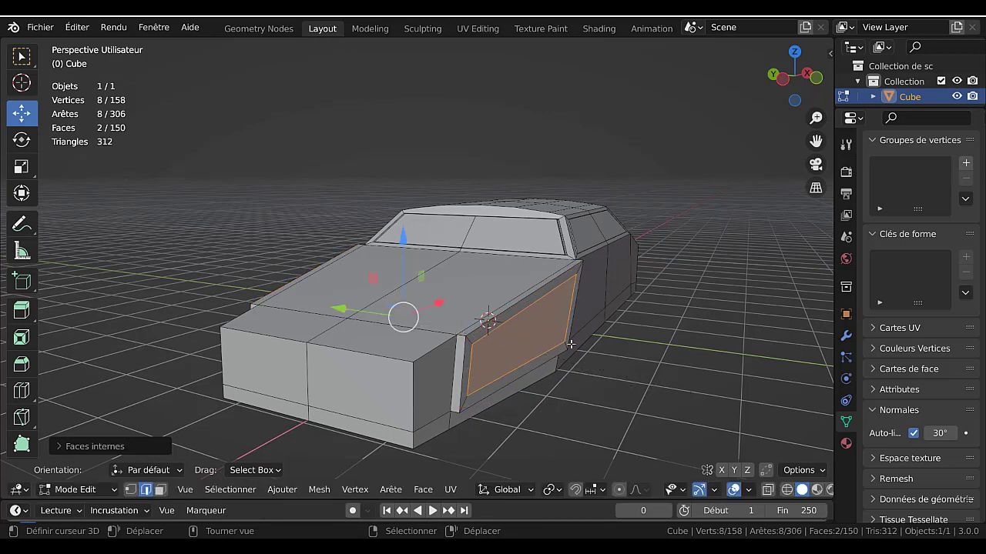
pyautogui.hotkey('ctrl', 'z')
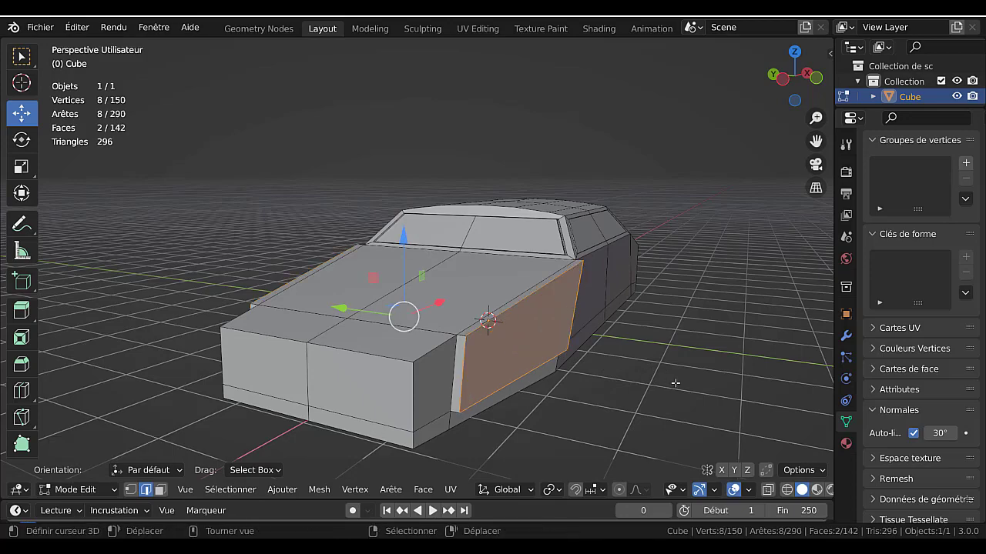
# Bevel the outer edges of both extruded fenders about 0.13 m wide with 4 segments, then check them in Object Mode.
pyautogui.hotkey('ctrl', 'b')
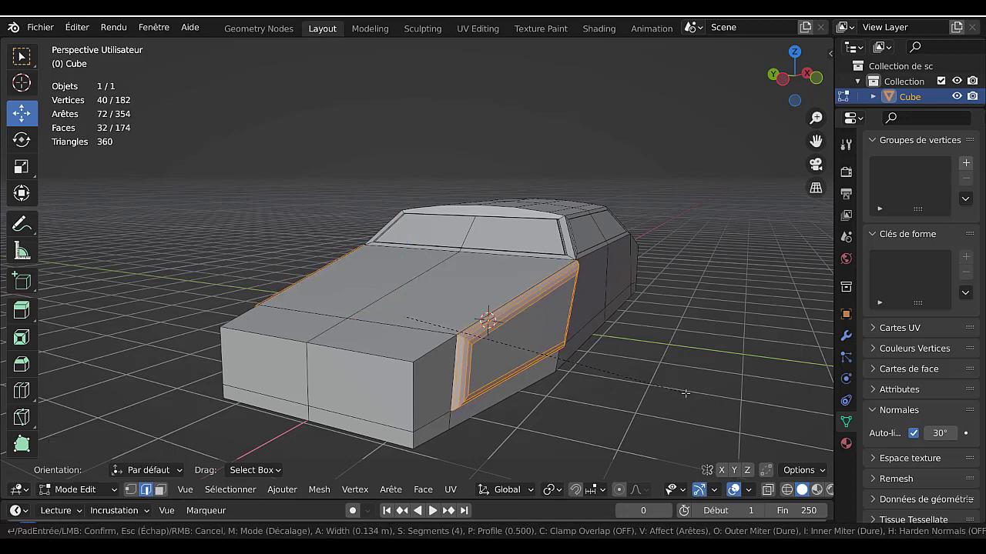
pyautogui.click(604, 401)
pyautogui.press('Tab')
pyautogui.moveTo(604, 401); pyautogui.dragTo(669, 403, button='middle')
pyautogui.press('Tab')
# Raise the hood's centre edge about 0.27 m along the Z axis.
pyautogui.click(482, 315)
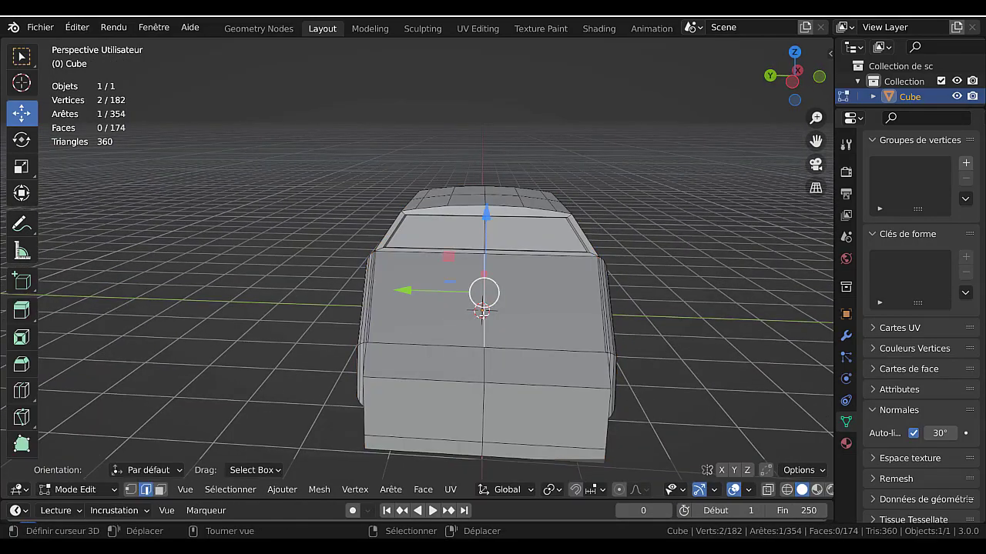
pyautogui.moveTo(539, 345); pyautogui.dragTo(563, 339, button='middle')
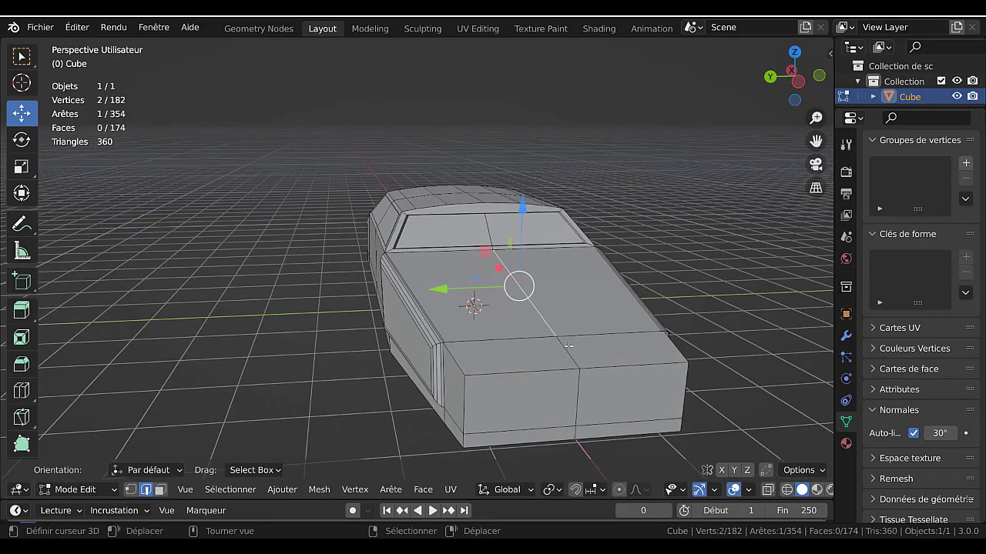
pyautogui.press('b')
pyautogui.press('Escape')
pyautogui.press('g')
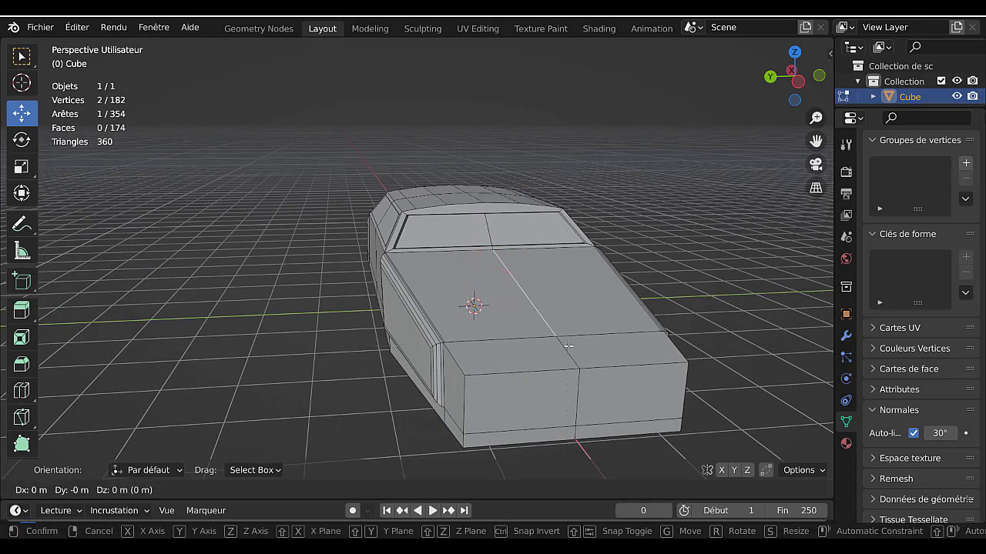
pyautogui.press('Escape')
pyautogui.press('g')
pyautogui.press('z')
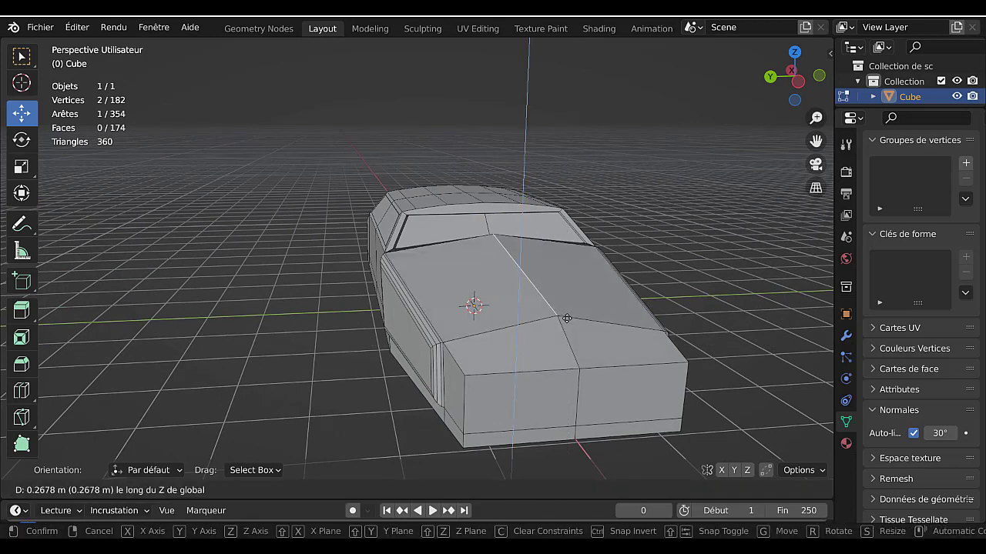
pyautogui.click(566, 328)
# Bevel the raised hood edge about 1.34 m wide with 4 segments.
pyautogui.moveTo(550, 321); pyautogui.dragTo(531, 321, button='middle')
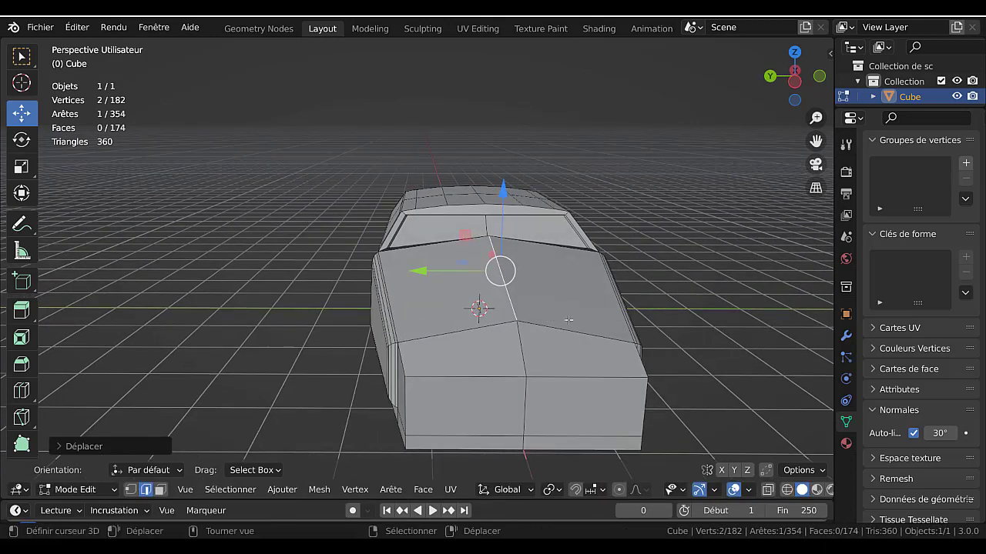
pyautogui.hotkey('ctrl', 'b')
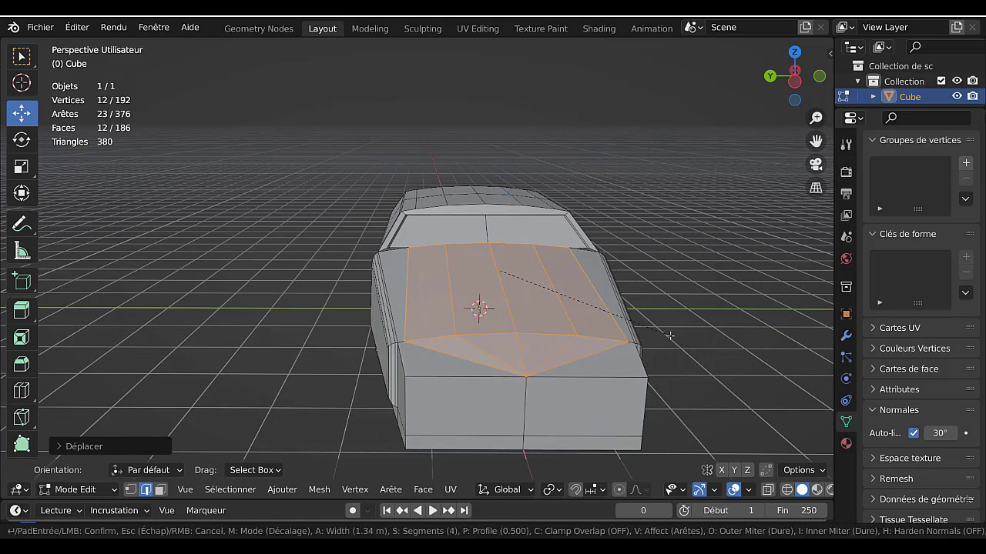
pyautogui.click(670, 336)
# Select the five fan-shaped edges between the beveled hood and the nose.
pyautogui.click(583, 358)
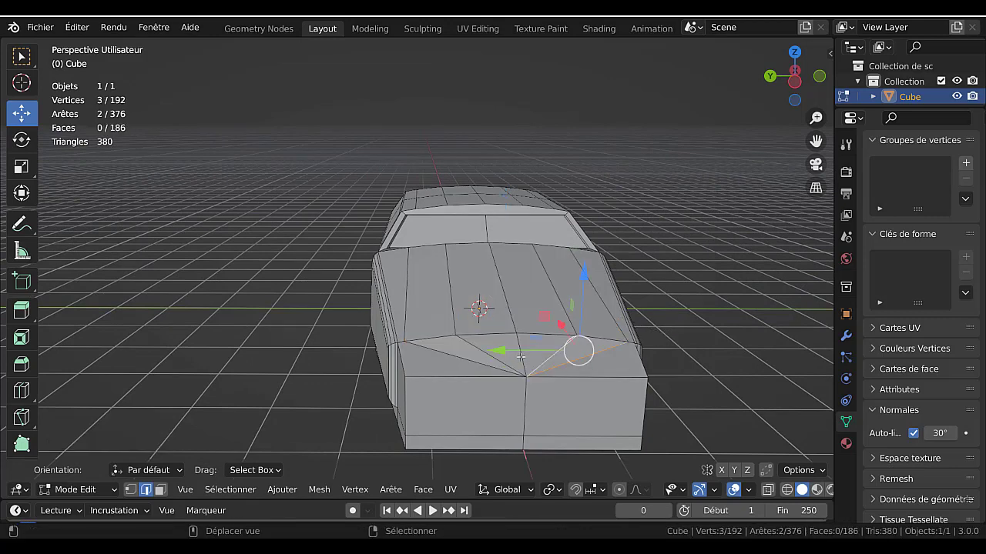
pyautogui.keyDown('shift'); pyautogui.click(470, 360); pyautogui.keyUp('shift')
pyautogui.moveTo(470, 361); pyautogui.dragTo(578, 349, button='middle')
# Try dissolving the five selected edges and compare the hood's shading in Object Mode.
pyautogui.press('x')
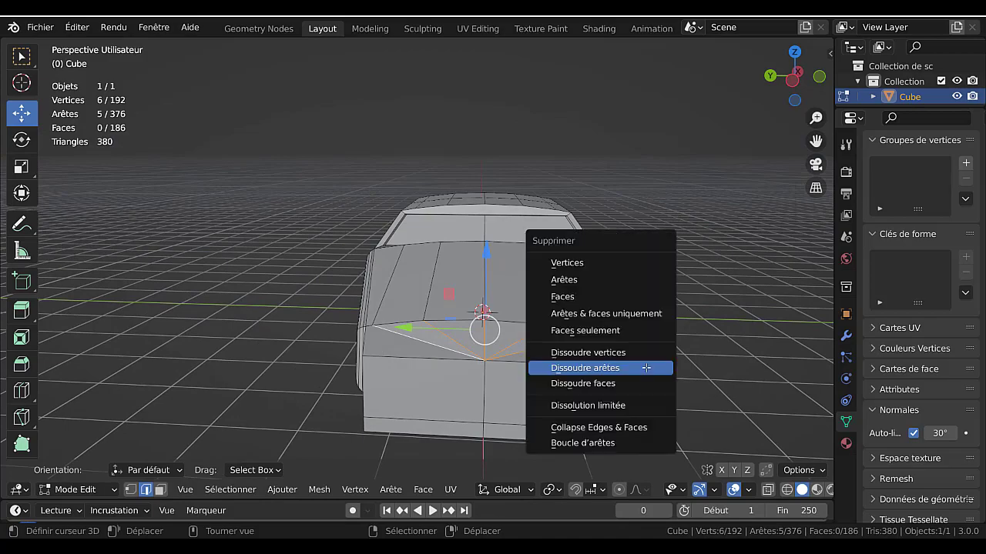
pyautogui.click(637, 368)
pyautogui.press('Tab')
pyautogui.moveTo(637, 373); pyautogui.dragTo(647, 324, button='middle')
pyautogui.press('Tab')
pyautogui.press('Tab')
pyautogui.press('Tab')
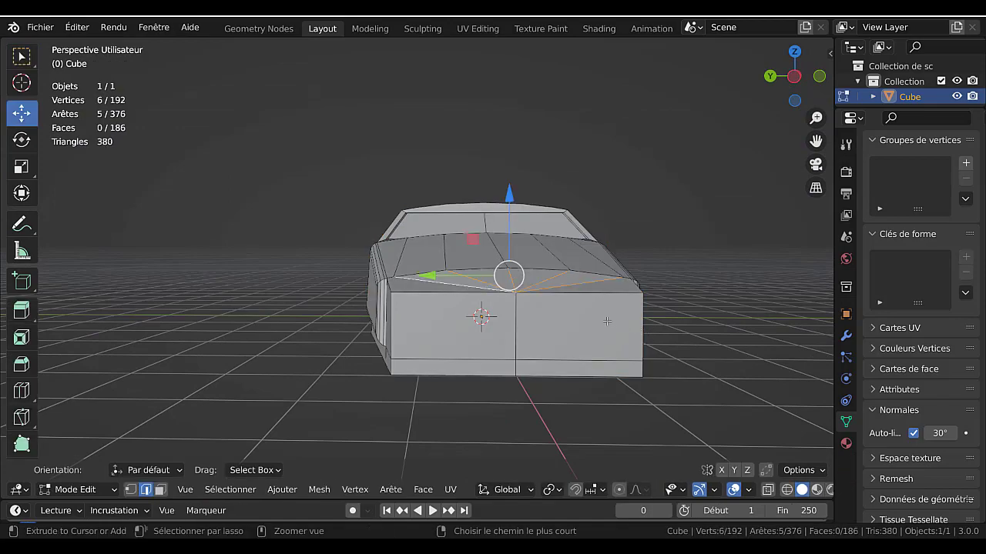
# Dissolve the five fan-shaped edges at the front of the hood.
pyautogui.scroll(2, 590, 312)
pyautogui.moveTo(590, 312); pyautogui.dragTo(626, 387, button='middle')
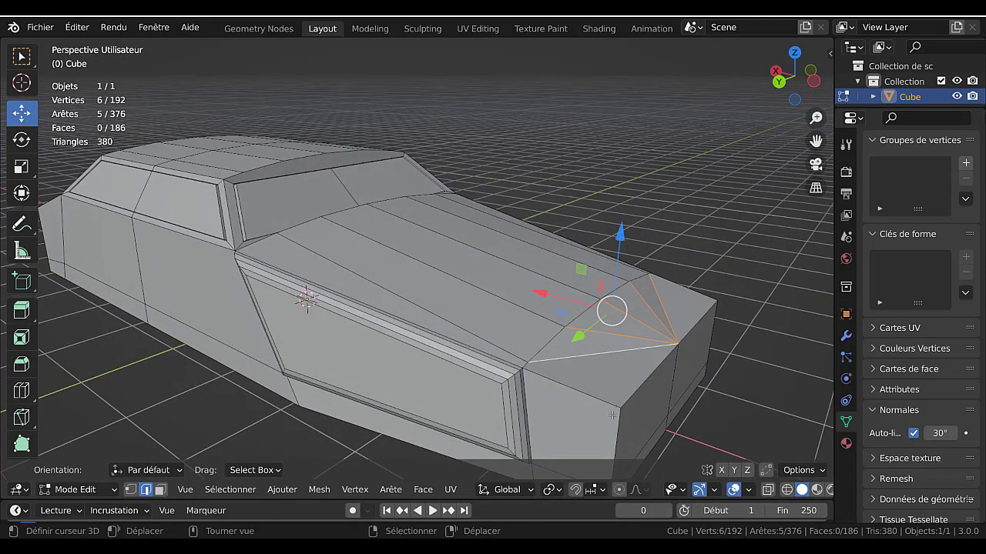
pyautogui.scroll(-1, 616, 421)
pyautogui.click(563, 394)
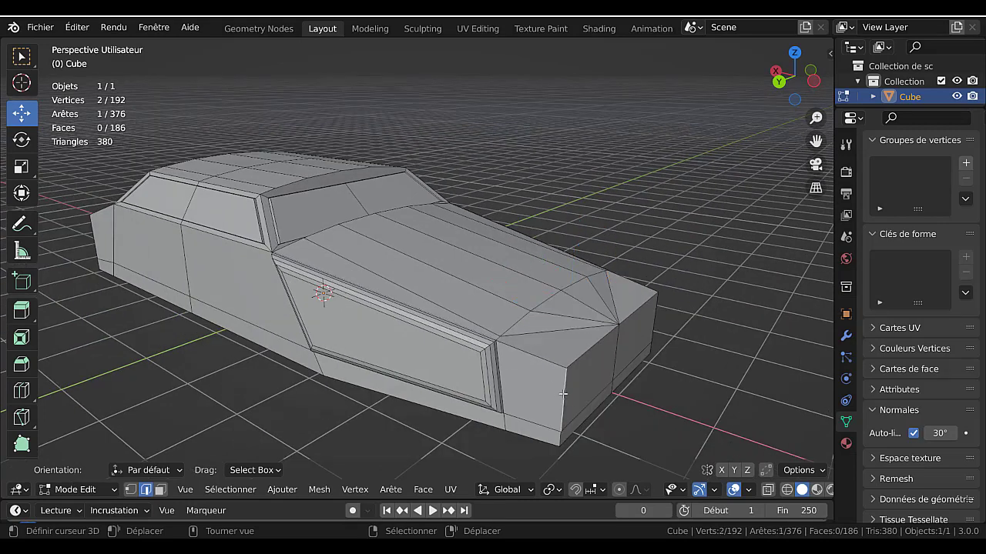
pyautogui.hotkey('ctrl', 'z')
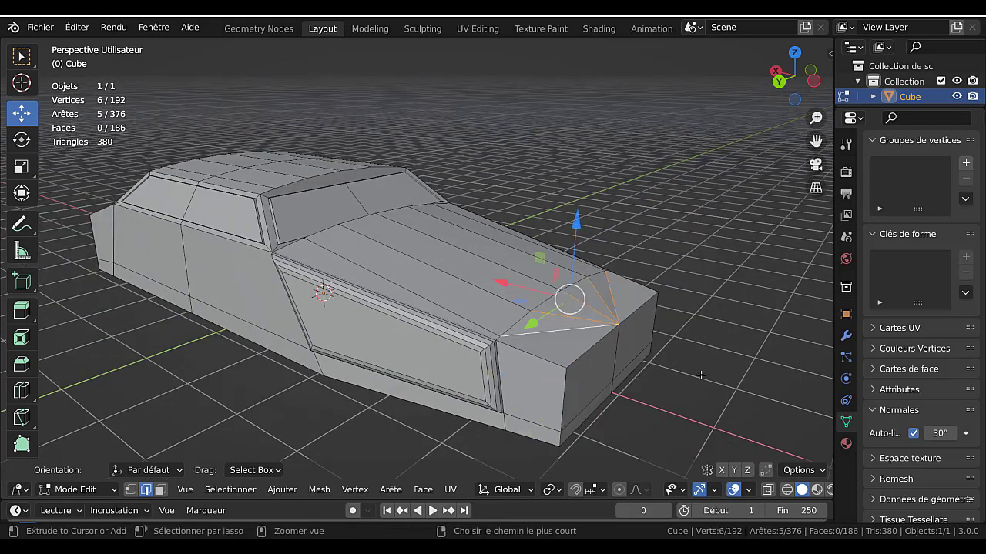
pyautogui.press('c')
pyautogui.press('Escape')
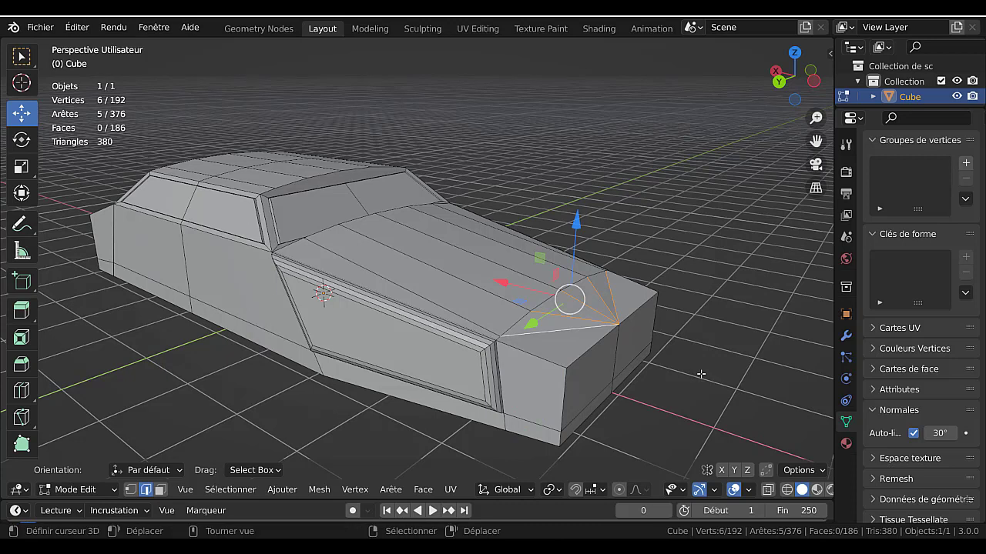
pyautogui.press('x')
pyautogui.click(700, 378)
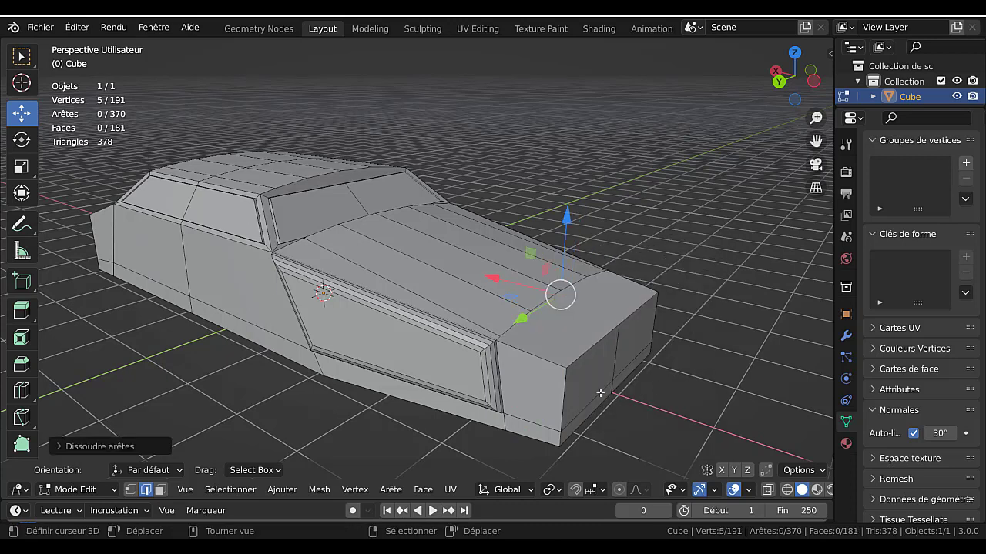
# Select the vertical corner edges on both sides of the car's nose together with the lower edges linking them.
pyautogui.click(160, 490)
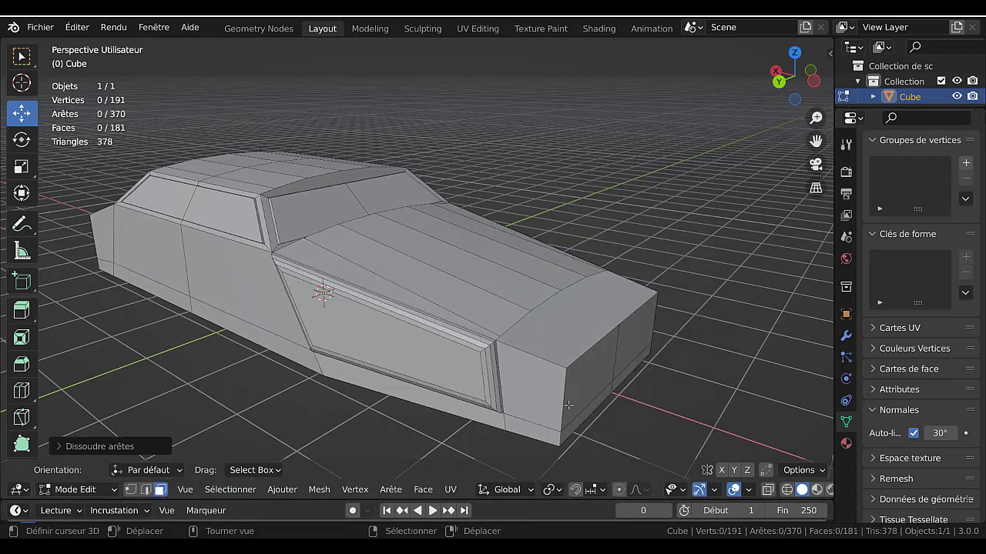
pyautogui.click(567, 405)
pyautogui.click(145, 489)
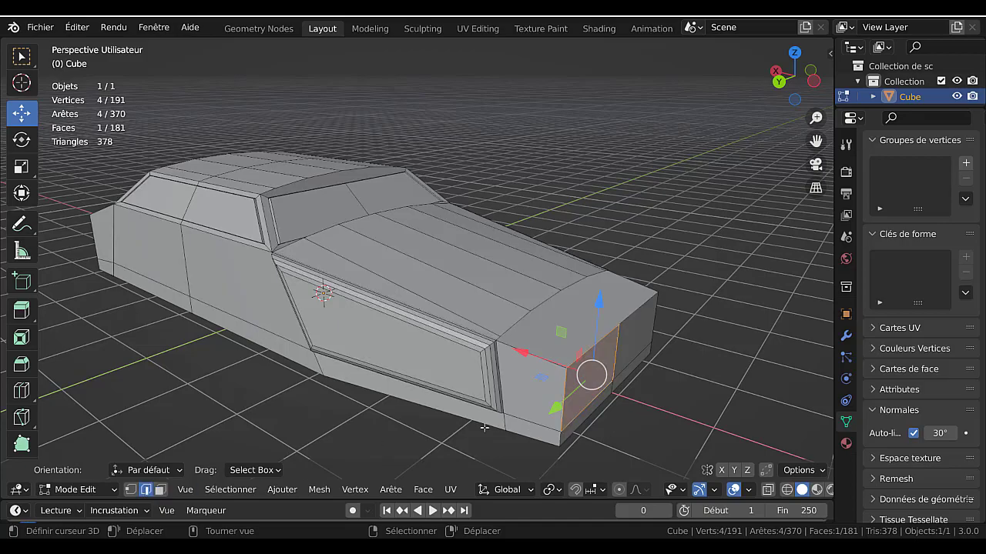
pyautogui.keyDown('ctrl'); pyautogui.click(556, 439); pyautogui.keyUp('ctrl')
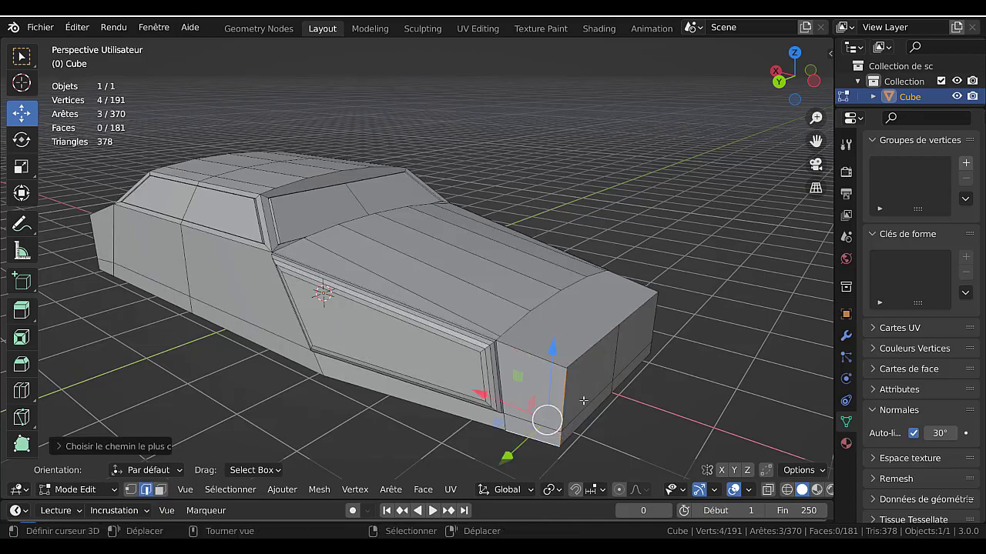
pyautogui.moveTo(543, 431); pyautogui.dragTo(381, 408, button='middle')
pyautogui.keyDown('ctrl'); pyautogui.click(281, 420); pyautogui.keyUp('ctrl')
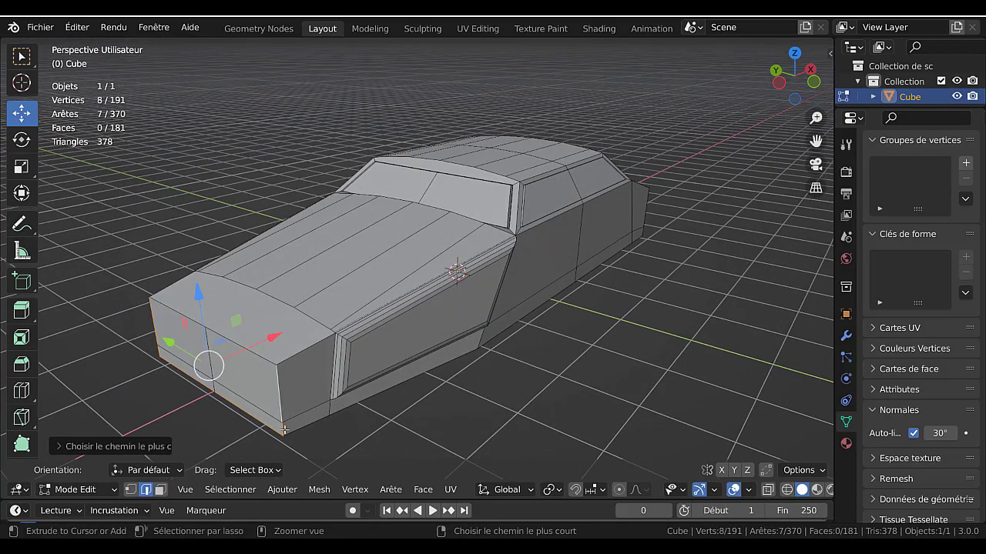
# Remove lower edges running across the nose from the selection, keeping the vertical corner edges on both sides.
pyautogui.moveTo(264, 331); pyautogui.dragTo(305, 312)
pyautogui.moveTo(306, 311); pyautogui.dragTo(515, 351, button='middle')
pyautogui.moveTo(580, 361); pyautogui.dragTo(387, 298, button='middle')
pyautogui.keyDown('shift'); pyautogui.click(367, 286); pyautogui.keyUp('shift')
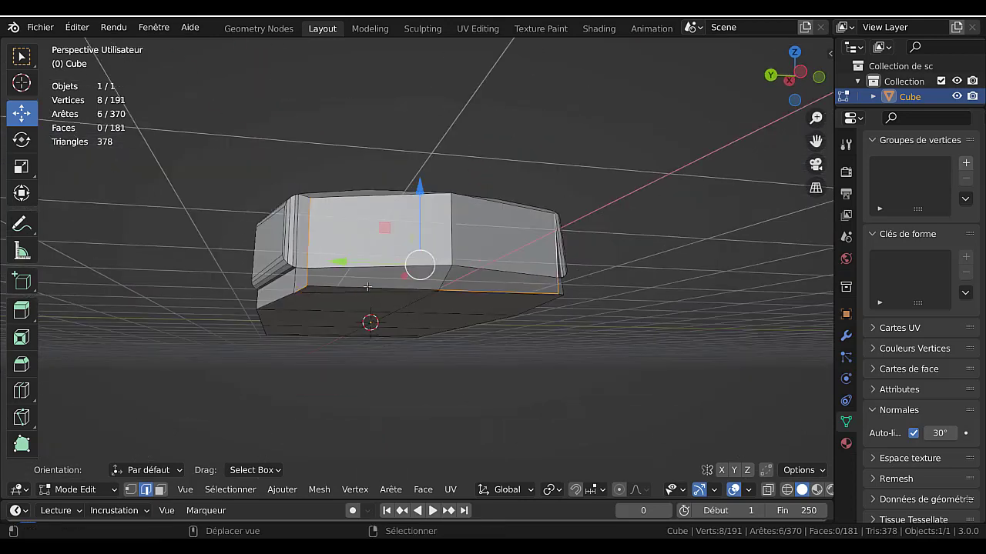
pyautogui.keyDown('shift'); pyautogui.click(459, 292); pyautogui.keyUp('shift')
pyautogui.moveTo(459, 291)
pyautogui.mouseDown(button='middle')
pyautogui.moveTo(501, 310)
pyautogui.moveTo(484, 288)
pyautogui.mouseUp(button='middle')
pyautogui.press('c')
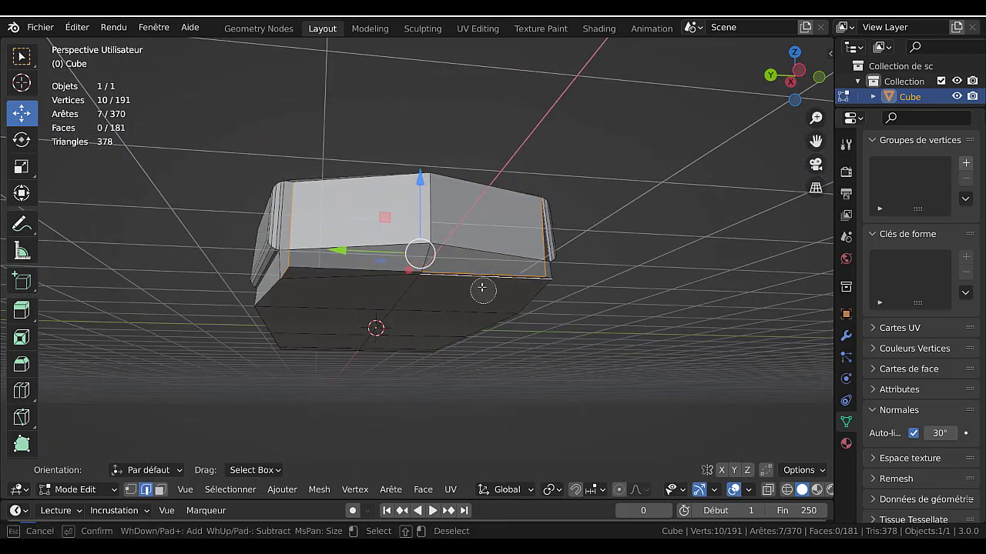
pyautogui.press('Escape')
pyautogui.moveTo(556, 326); pyautogui.dragTo(554, 359, button='middle')
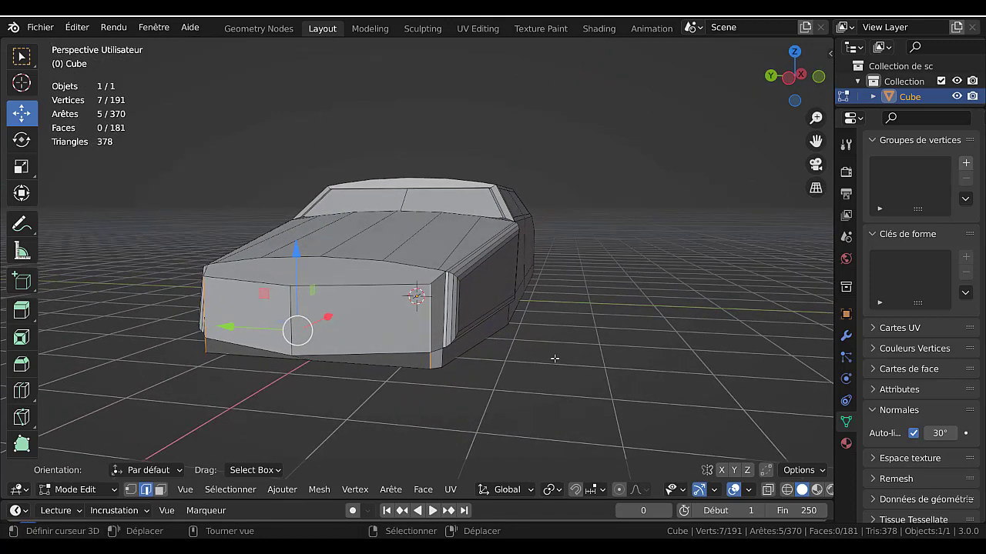
# Scale the selected nose corner edges inward along the Y axis and check the shape in Object Mode.
pyautogui.click(557, 490)
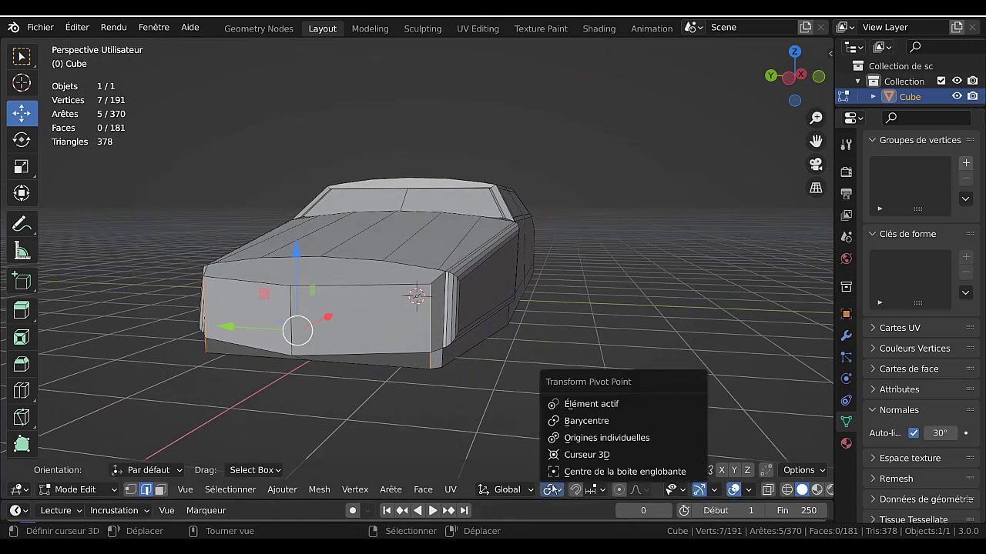
pyautogui.press('s')
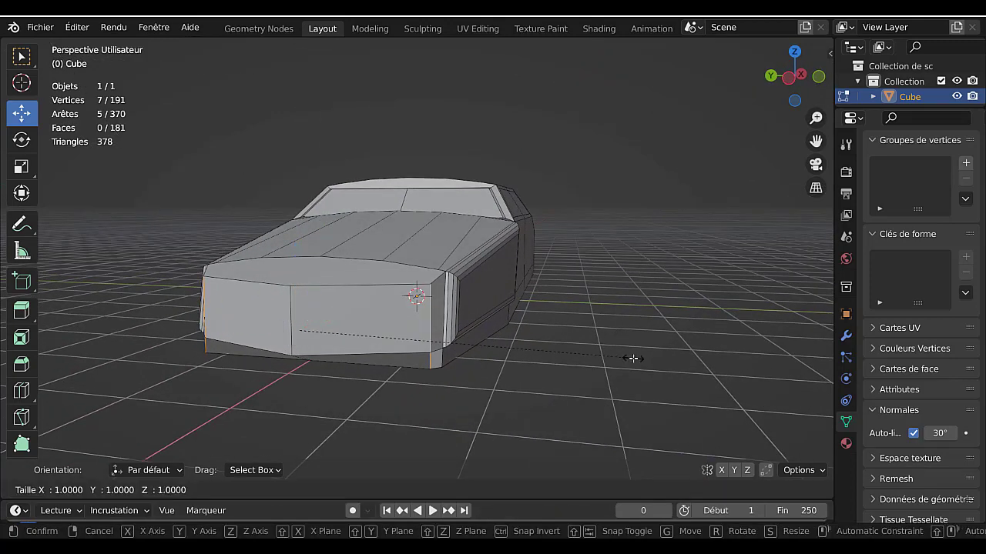
pyautogui.press('y')
pyautogui.click(573, 324)
pyautogui.press('Tab')
pyautogui.moveTo(574, 324); pyautogui.dragTo(621, 320, button='middle')
pyautogui.press('Tab')
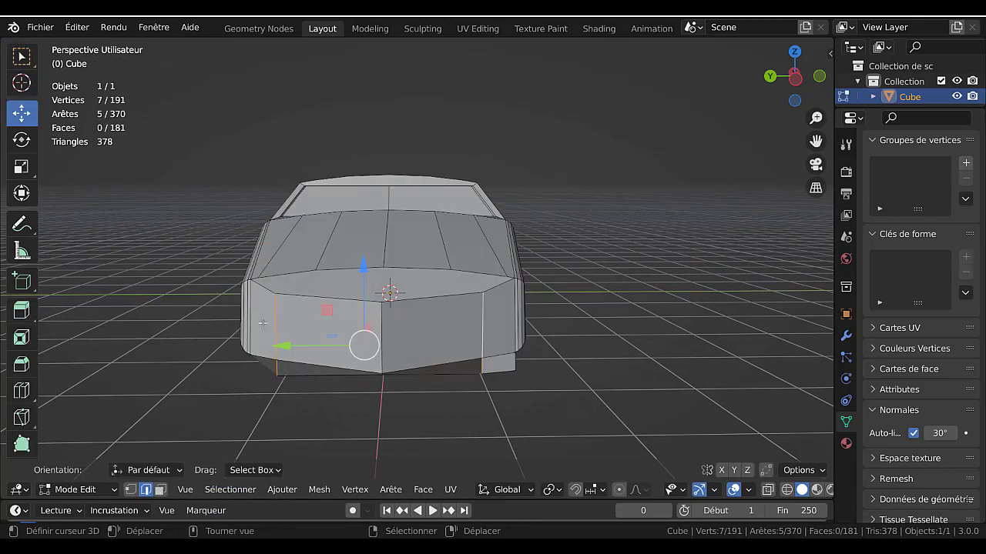
# Select the two narrow angled corner faces beside the nose and move them forward.
pyautogui.click(261, 323)
pyautogui.click(159, 491)
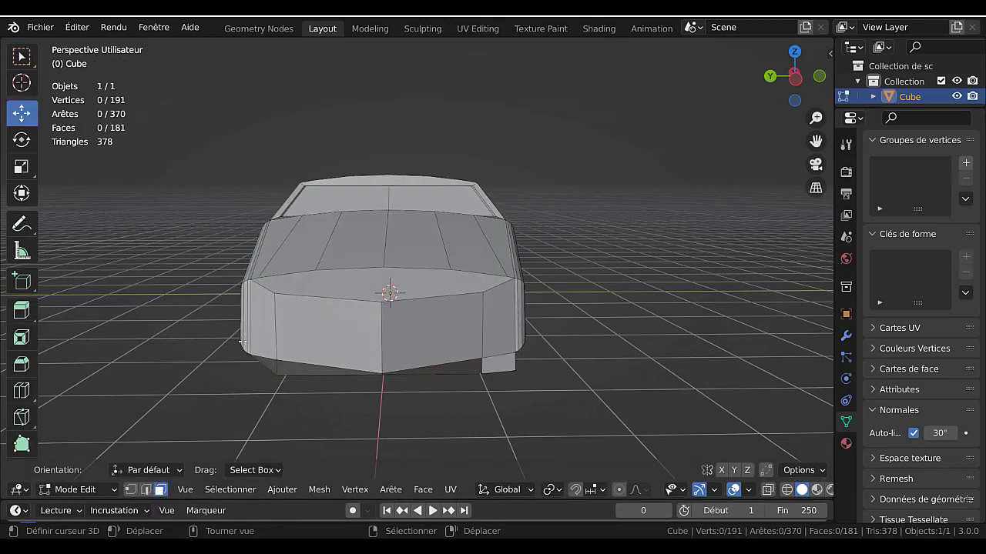
pyautogui.click(254, 328)
pyautogui.keyDown('shift'); pyautogui.click(494, 325); pyautogui.keyUp('shift')
pyautogui.moveTo(625, 342); pyautogui.dragTo(603, 348, button='middle')
pyautogui.press('g')
pyautogui.click(622, 409)
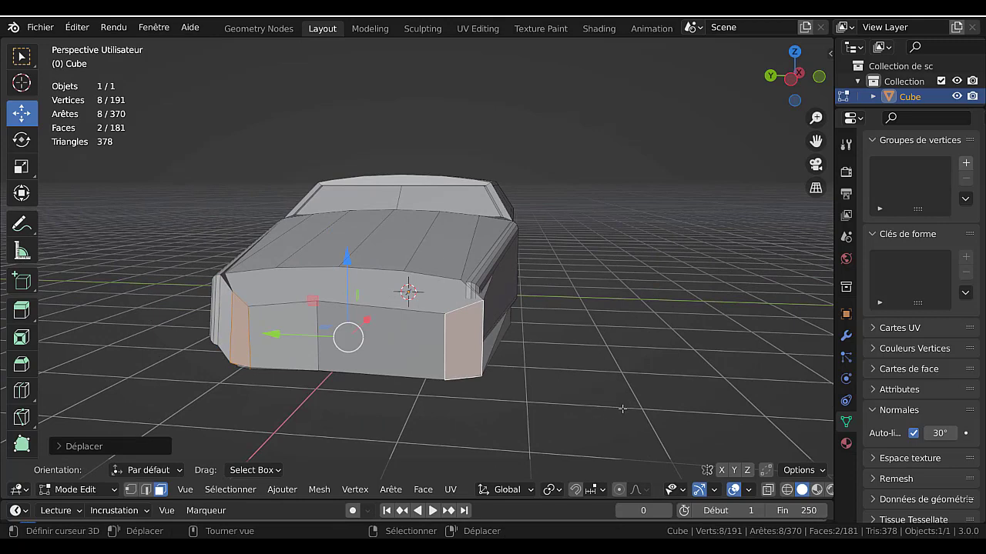
# Inset the two corner faces and extrude the inner faces inward to form headlight recesses.
pyautogui.press('i')
pyautogui.click(612, 401)
pyautogui.moveTo(612, 401); pyautogui.dragTo(479, 412, button='middle')
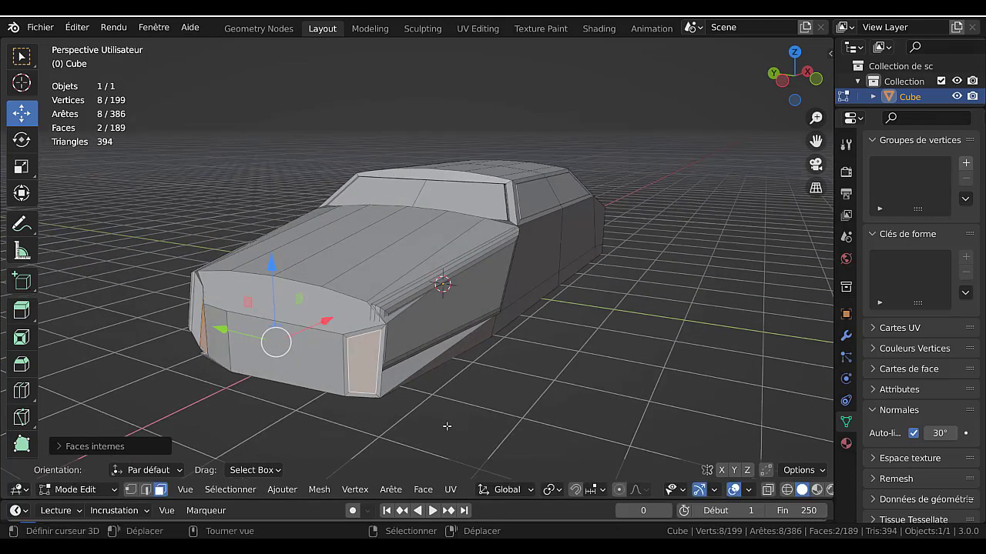
pyautogui.press('e')
pyautogui.click(453, 422)
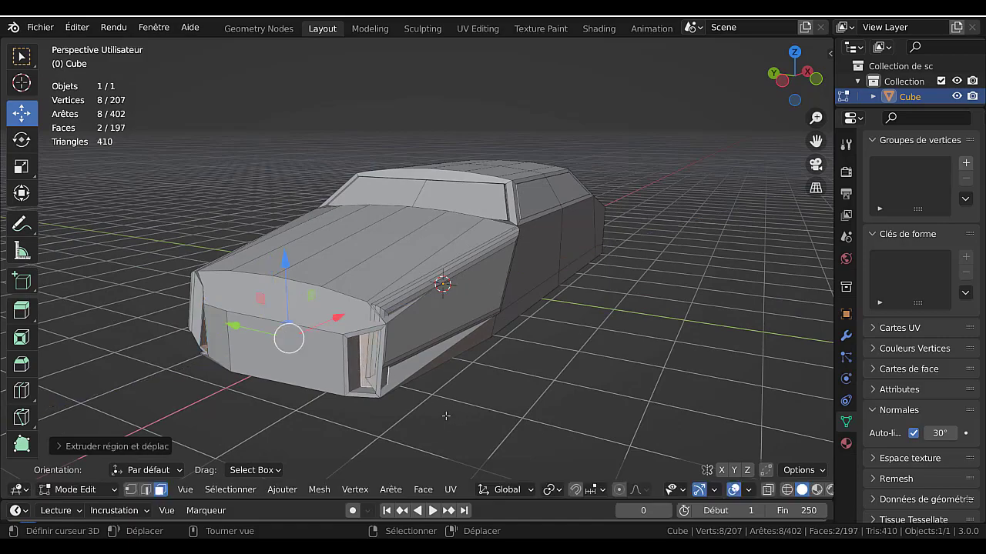
pyautogui.moveTo(510, 375); pyautogui.dragTo(501, 422, button='middle')
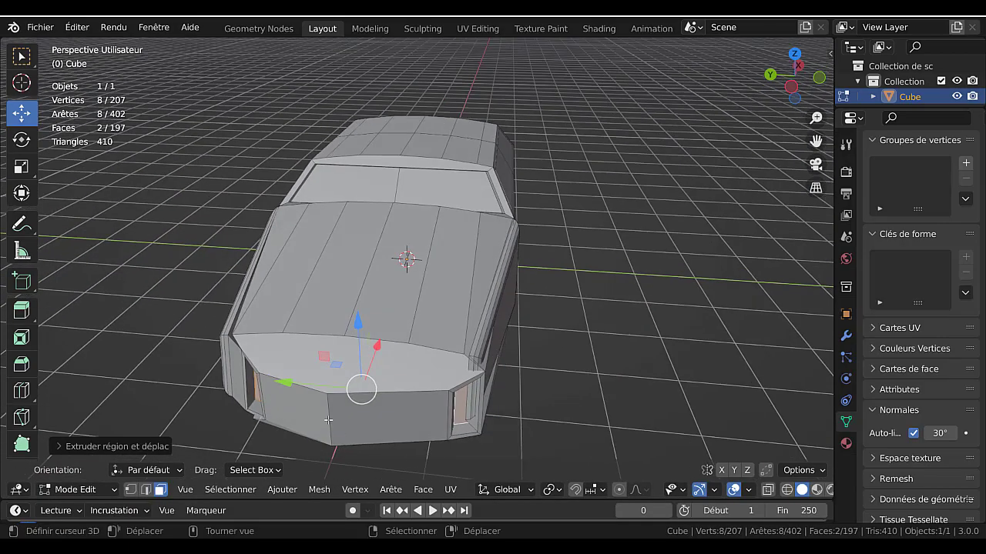
# Bevel the nose's central vertical edge about 0.79 m wide with 7 segments and check it in Object Mode.
pyautogui.rightClick(311, 417)
pyautogui.click(148, 491)
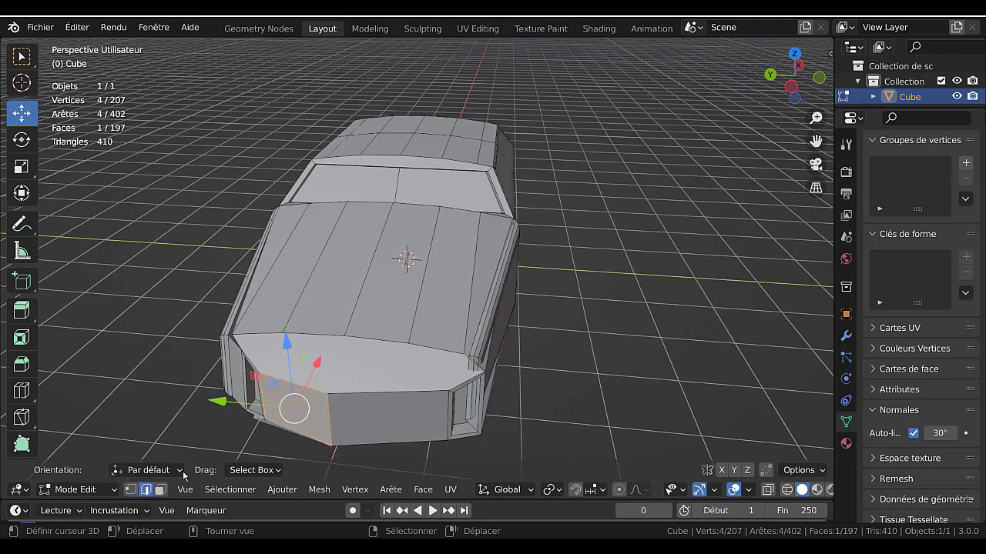
pyautogui.rightClick(331, 418)
pyautogui.hotkey('ctrl', 'b')
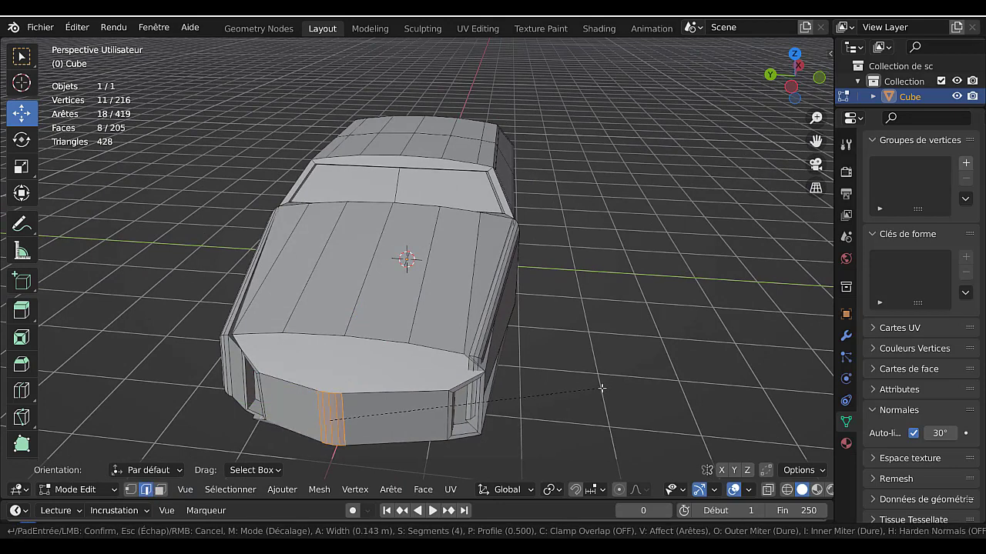
pyautogui.scroll(3, 644, 385)
pyautogui.click(649, 382)
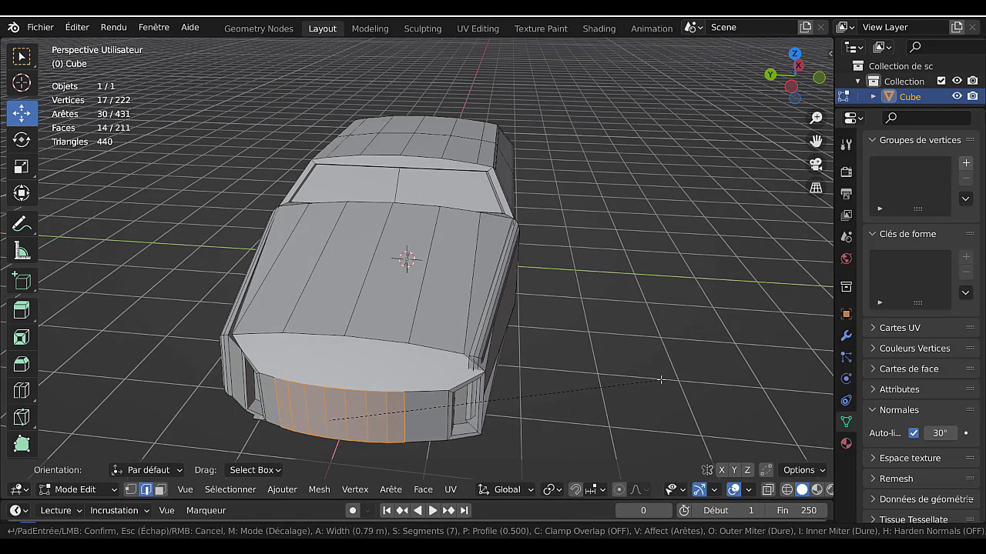
pyautogui.press('Tab')
pyautogui.moveTo(649, 382); pyautogui.dragTo(411, 290, button='middle')
pyautogui.press('Tab')
# Try to select the nose's curved lower edge as a shortest path between its two end vertices.
pyautogui.moveTo(397, 231); pyautogui.dragTo(399, 240)
pyautogui.moveTo(421, 386); pyautogui.dragTo(397, 262, button='middle')
pyautogui.click(328, 228)
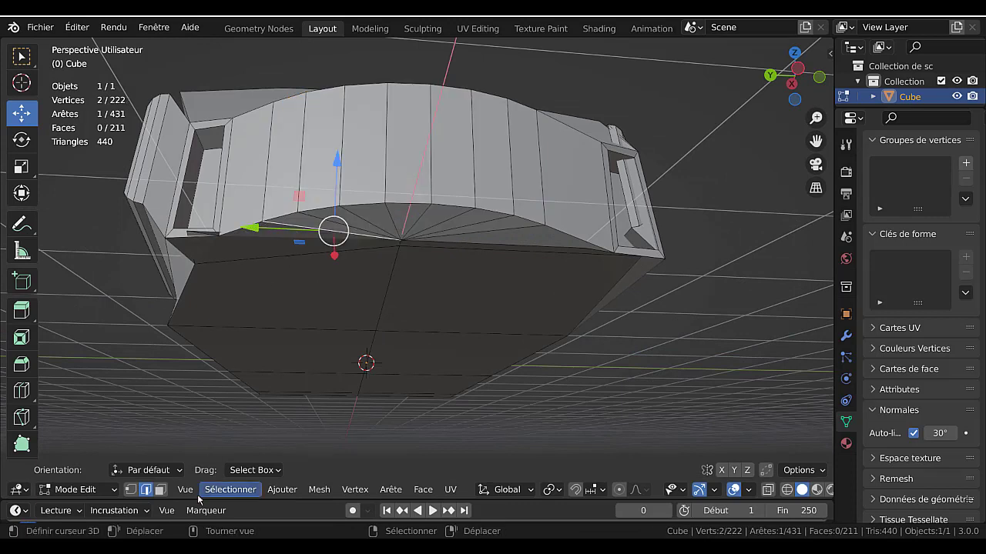
pyautogui.click(130, 489)
pyautogui.click(222, 233)
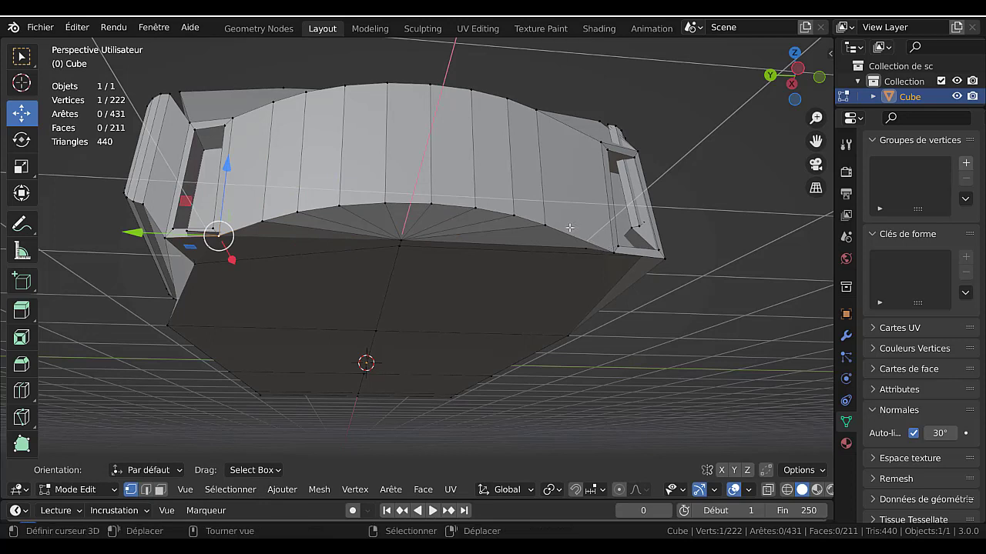
pyautogui.moveTo(543, 221); pyautogui.dragTo(517, 216, button='right')
pyautogui.rightClick(517, 215)
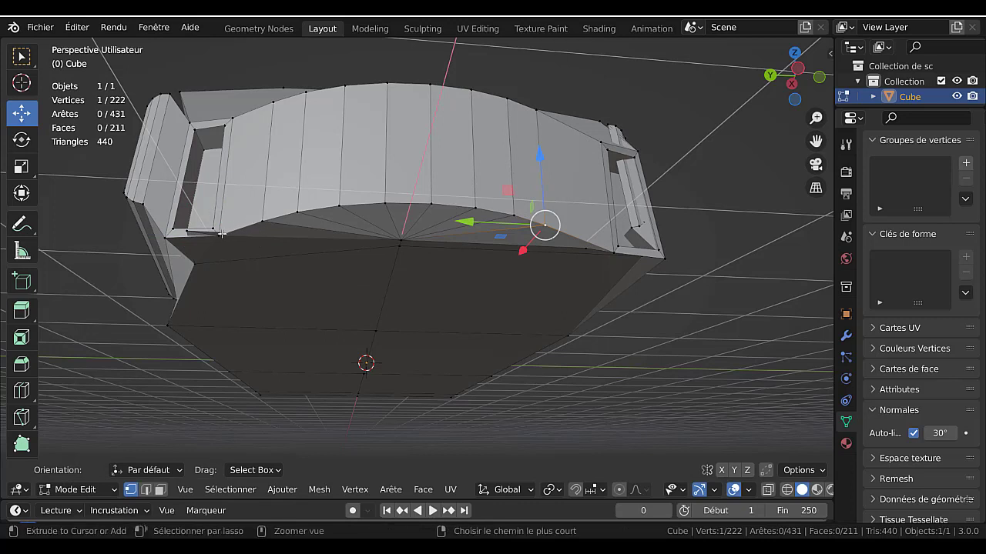
pyautogui.keyDown('ctrl'); pyautogui.click(266, 218); pyautogui.keyUp('ctrl')
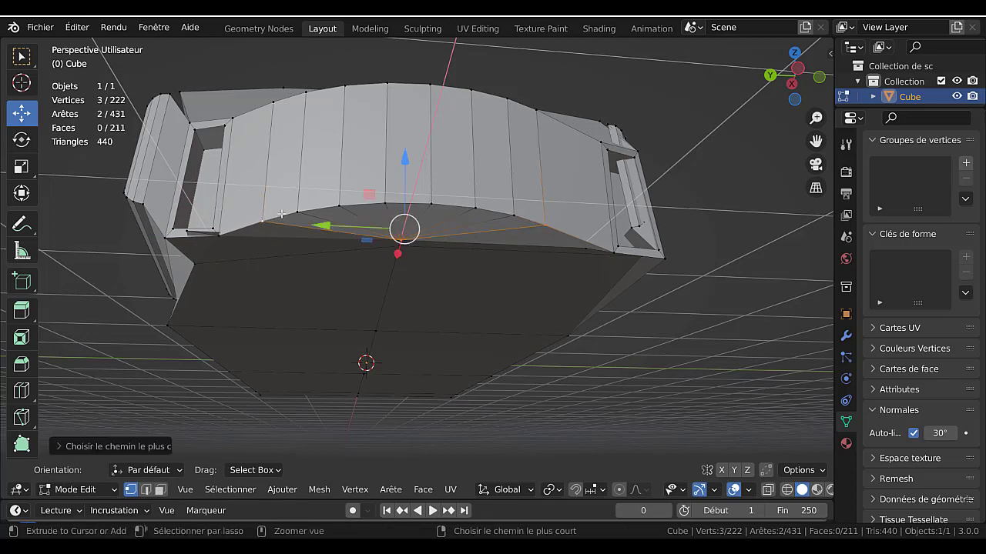
pyautogui.click(264, 221)
pyautogui.keyDown('ctrl'); pyautogui.click(542, 224); pyautogui.keyUp('ctrl')
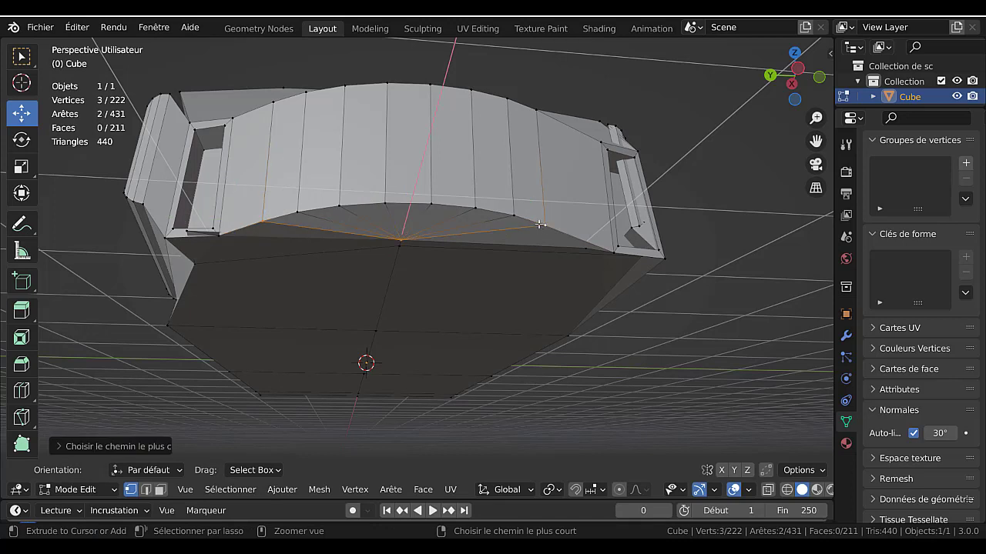
# Select the eight vertices along the nose's curved lower edge by picking shorter path sections.
pyautogui.click(300, 209)
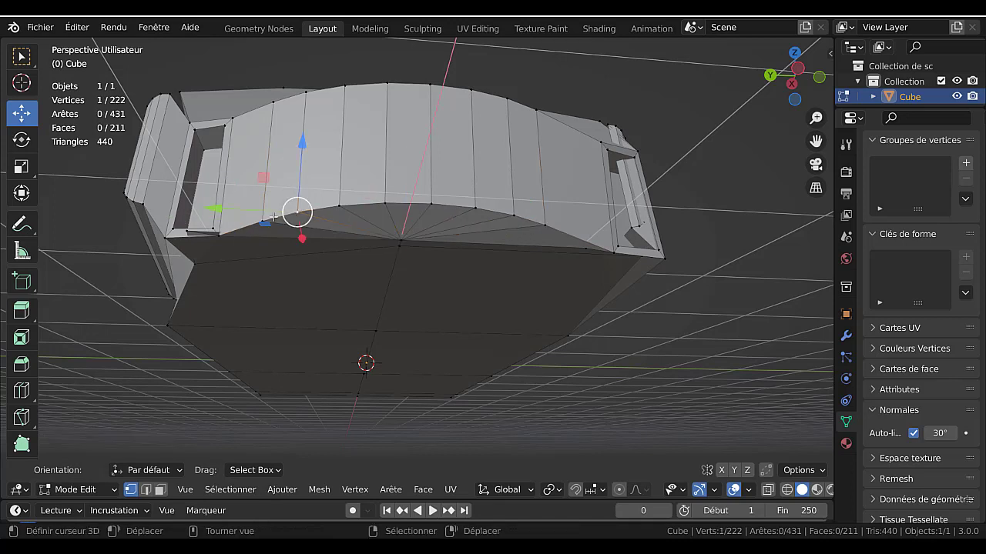
pyautogui.click(261, 221)
pyautogui.keyDown('ctrl'); pyautogui.click(387, 200); pyautogui.keyUp('ctrl')
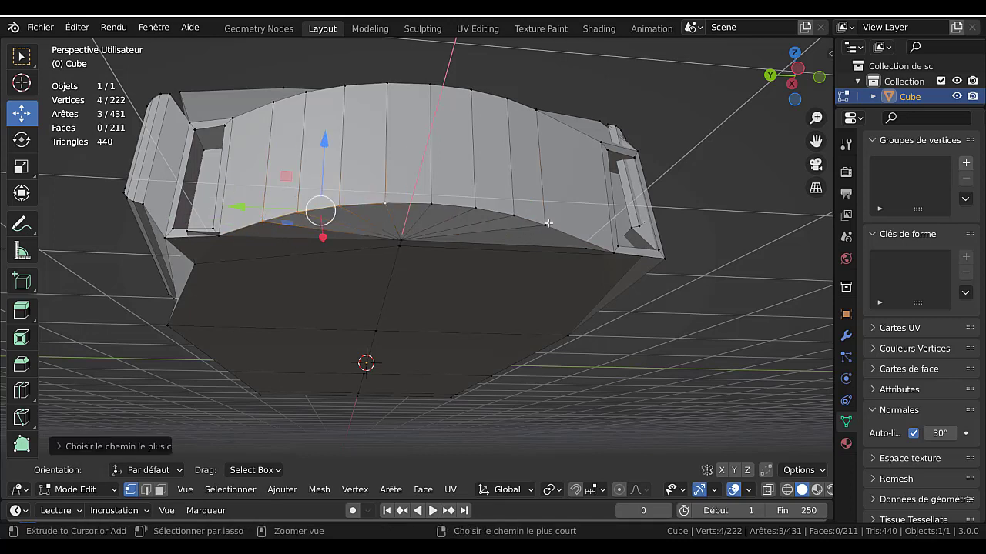
pyautogui.moveTo(532, 226); pyautogui.dragTo(460, 280, button='middle')
# Lower the selected vertices slightly and flatten them by scaling to 0 along the Z axis.
pyautogui.moveTo(418, 250); pyautogui.dragTo(420, 259)
pyautogui.moveTo(420, 260); pyautogui.dragTo(470, 246, button='middle')
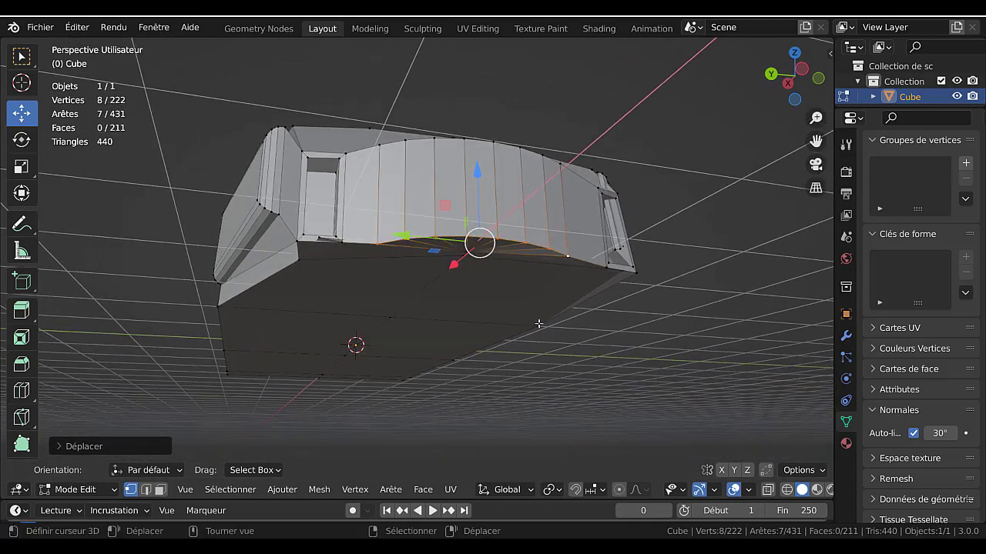
pyautogui.press('s')
pyautogui.press('z')
pyautogui.press('0')
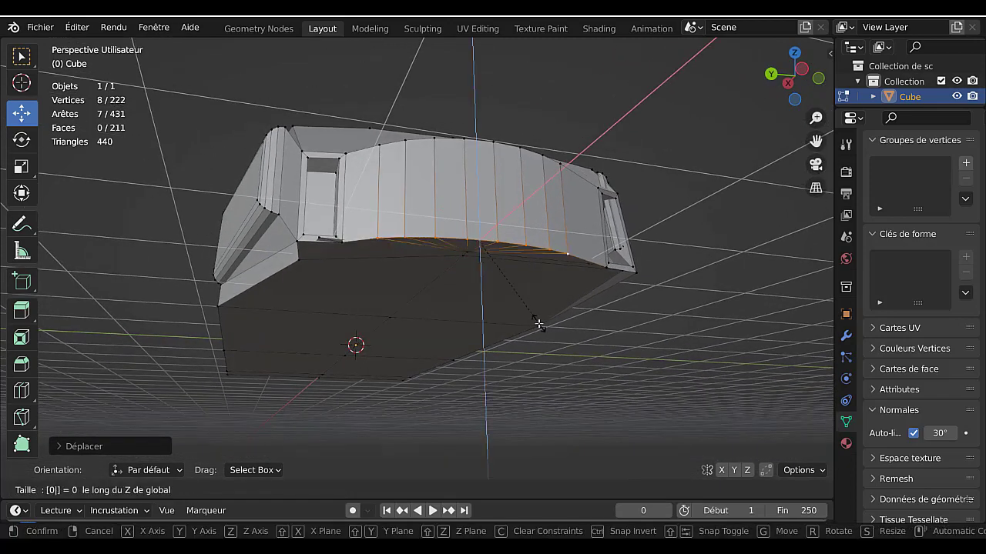
pyautogui.press('Return')
pyautogui.moveTo(545, 338); pyautogui.dragTo(478, 337, button='middle')
pyautogui.press('Tab')
# Add a horizontal loop cut around the front of the car, slid down close to the nose's lower edge.
pyautogui.hotkey('ctrl', 'r')
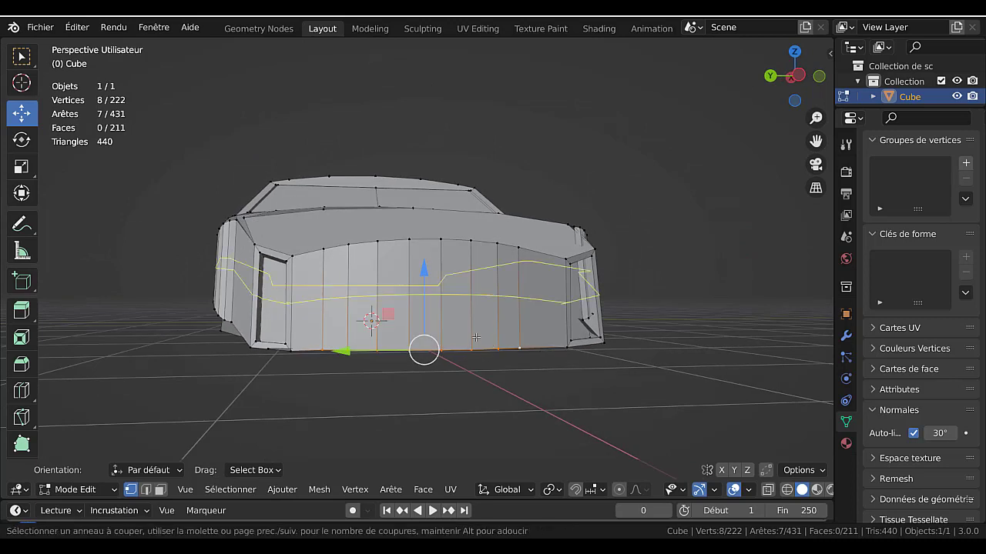
pyautogui.click(476, 338)
pyautogui.click(478, 372)
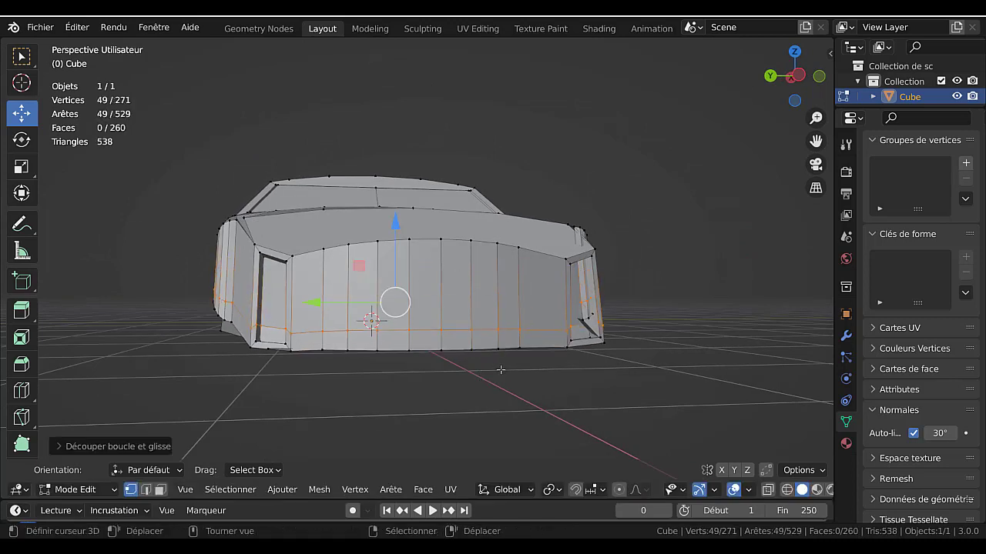
pyautogui.moveTo(479, 372); pyautogui.dragTo(405, 346, button='middle')
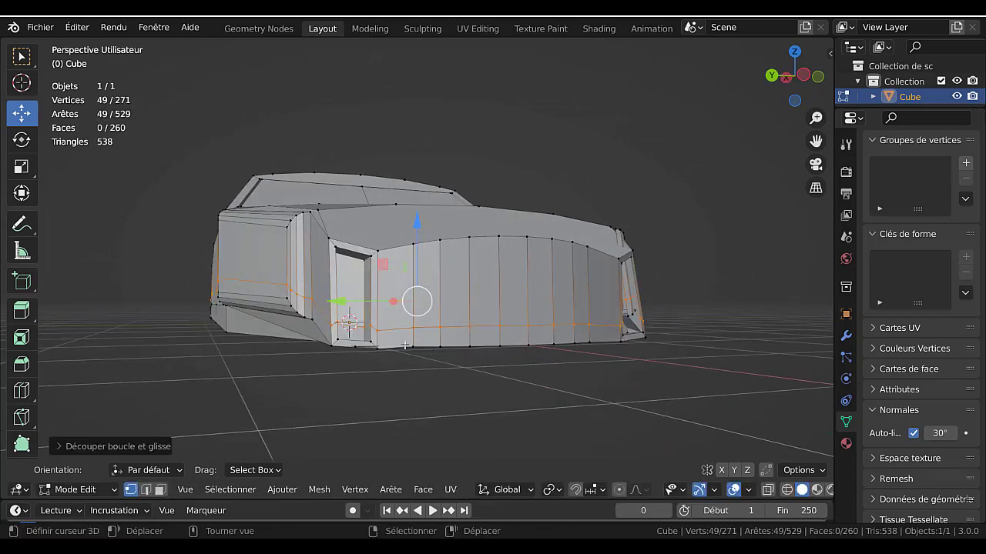
# Select the strip of nine faces along the bottom of the nose, between the two headlight recesses.
pyautogui.click(159, 490)
pyautogui.click(394, 339)
pyautogui.keyDown('ctrl'); pyautogui.click(603, 334); pyautogui.keyUp('ctrl')
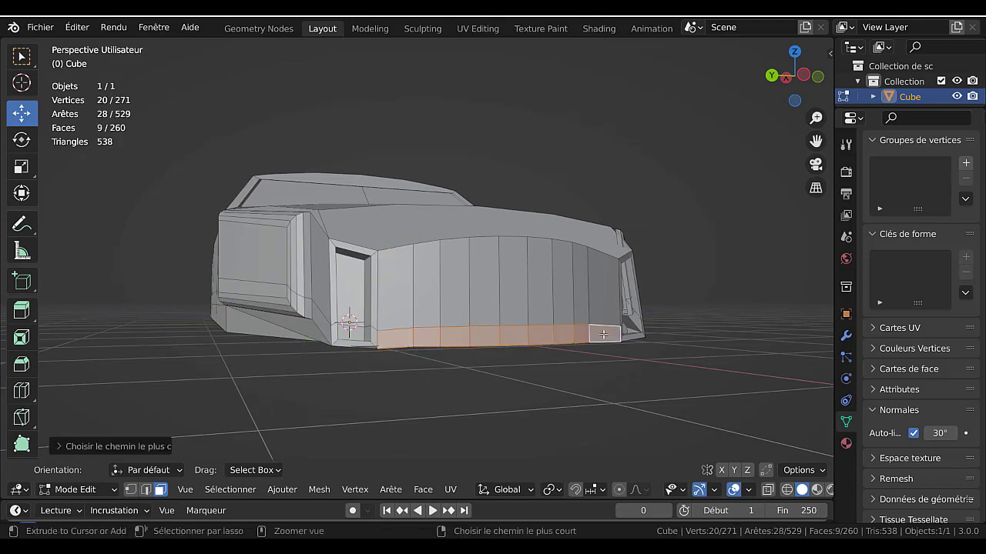
# Extrude the strip of faces along the lower front of the car outward to form a bumper lip.
pyautogui.scroll(-1, 597, 337)
pyautogui.moveTo(594, 339); pyautogui.dragTo(646, 367, button='middle')
pyautogui.press('e')
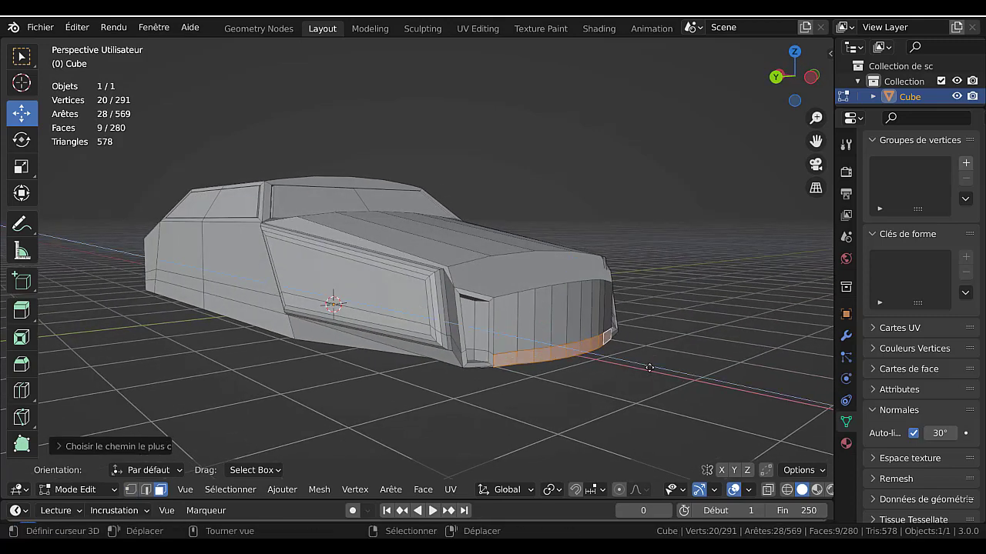
pyautogui.click(660, 371)
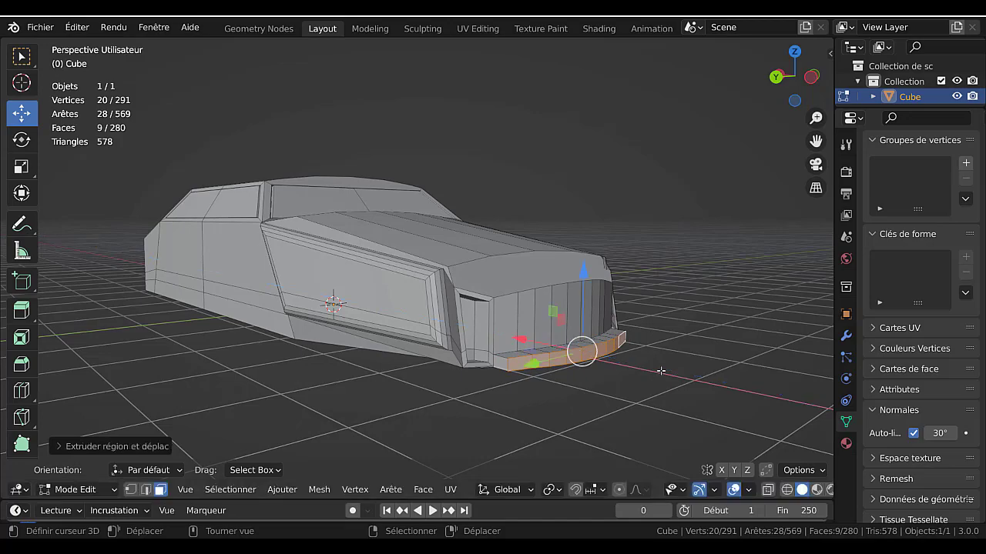
pyautogui.press('Tab')
pyautogui.moveTo(647, 370); pyautogui.dragTo(466, 301, button='middle')
pyautogui.press('Tab')
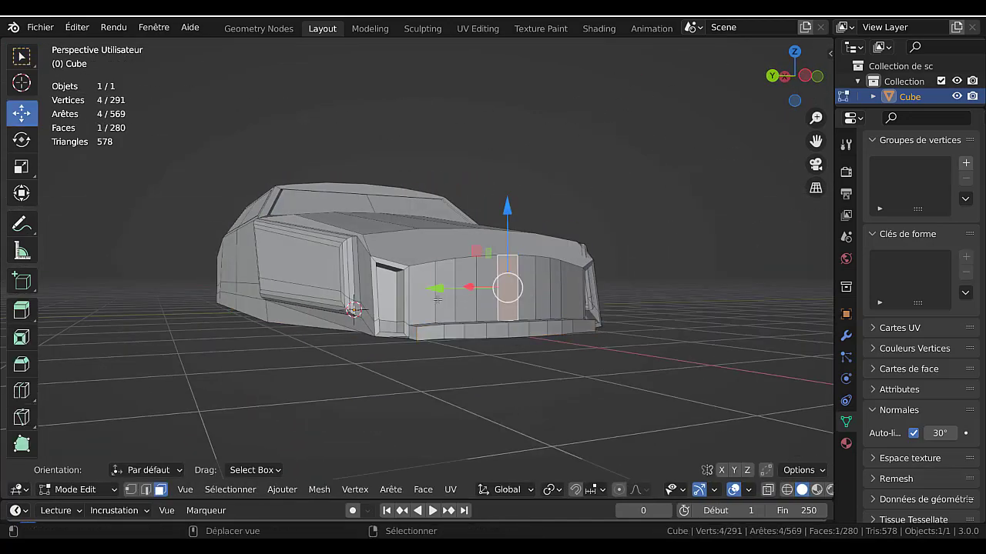
# Select the nine vertical grille faces above the bumper lip and subdivide them.
pyautogui.keyDown('shift'); pyautogui.click(443, 300); pyautogui.keyUp('shift')
pyautogui.press('c')
pyautogui.moveTo(435, 296); pyautogui.dragTo(558, 297)
pyautogui.rightClick(558, 297)
pyautogui.moveTo(558, 297)
pyautogui.mouseDown(button='middle')
pyautogui.moveTo(520, 348)
pyautogui.moveTo(492, 356)
pyautogui.mouseUp(button='middle')
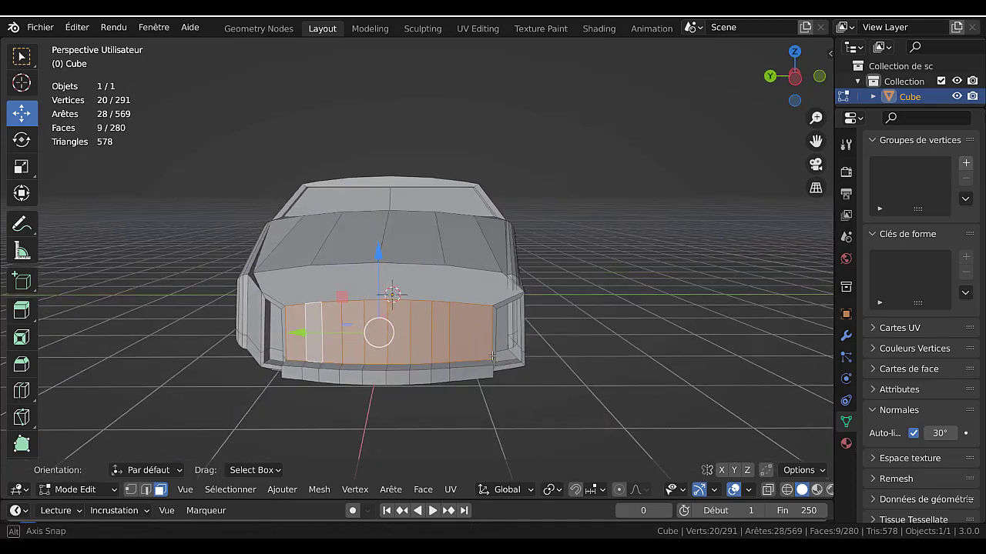
pyautogui.press('q')
pyautogui.click(572, 353)
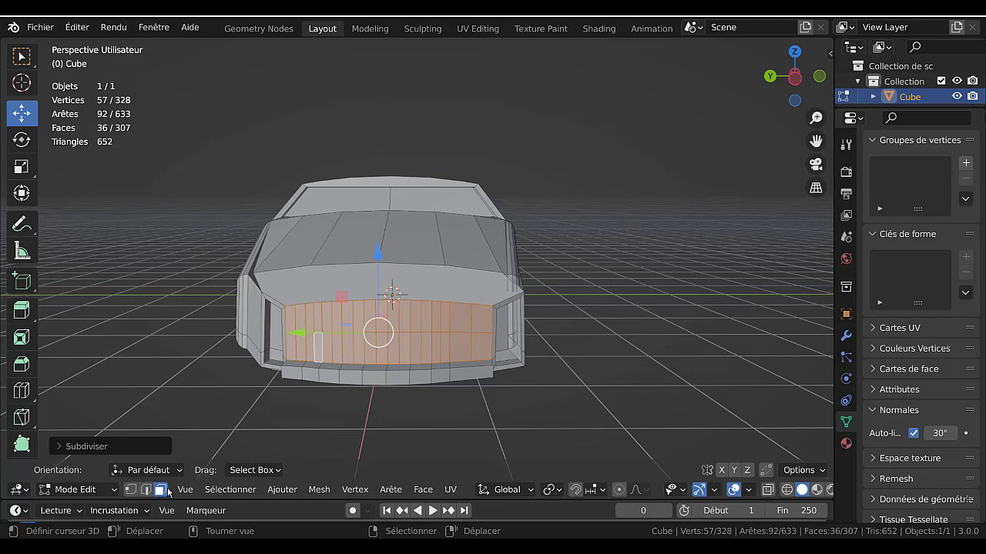
# Add a vertical loop cut through each of the two wider columns at the end of the grille.
pyautogui.keyDown('shift'); pyautogui.moveTo(376, 436); pyautogui.dragTo(474, 367, button='middle'); pyautogui.keyUp('shift')
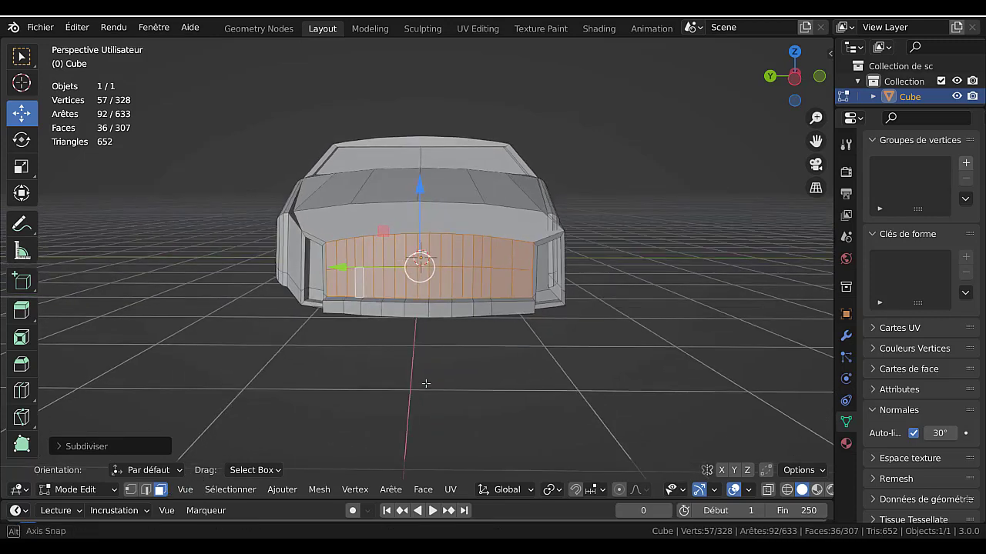
pyautogui.scroll(3, 493, 352)
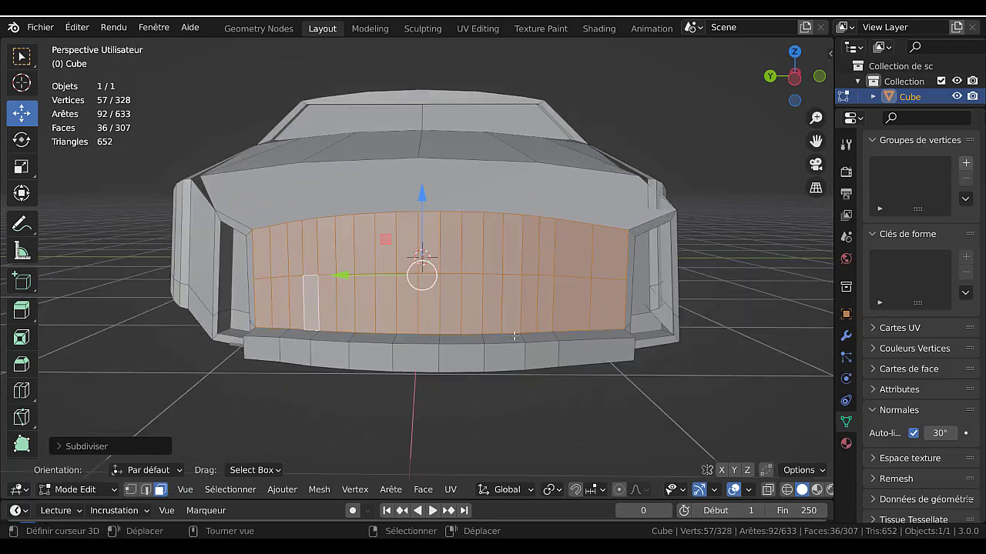
pyautogui.hotkey('ctrl', 'r')
pyautogui.click(574, 275)
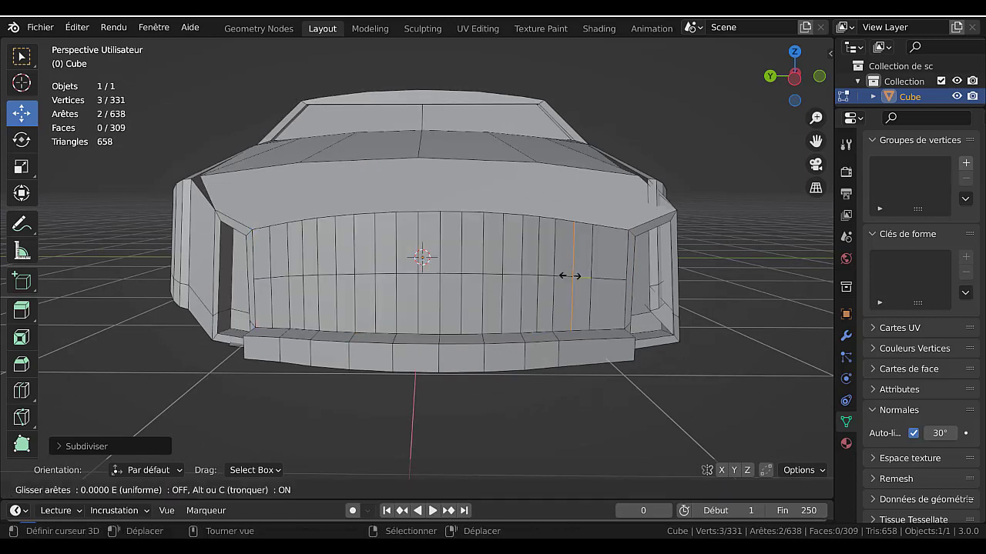
pyautogui.click(609, 280)
pyautogui.hotkey('ctrl', 'r')
pyautogui.click(602, 281)
pyautogui.click(597, 283)
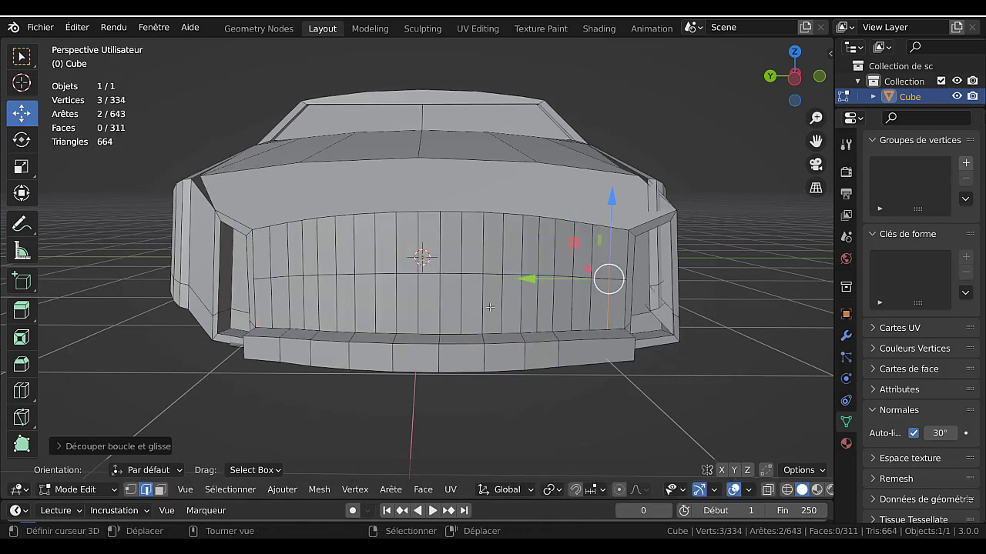
# Select all the grille faces in face mode and subdivide them again into a finer grid.
pyautogui.press('c')
pyautogui.moveTo(273, 279); pyautogui.dragTo(401, 275)
pyautogui.press('Escape')
pyautogui.click(161, 490)
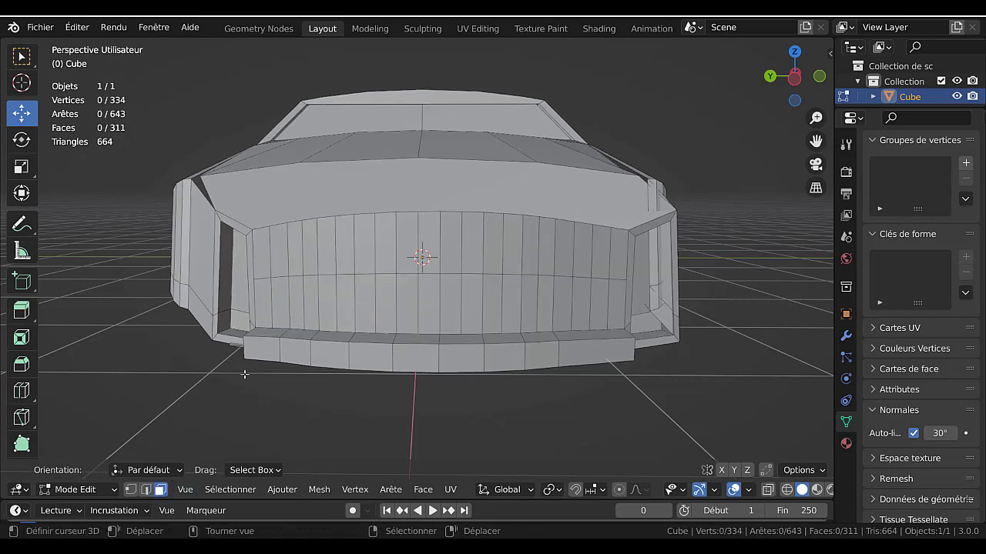
pyautogui.press('c')
pyautogui.moveTo(281, 285); pyautogui.dragTo(592, 285)
pyautogui.press('Escape')
pyautogui.scroll(-5, 504, 349)
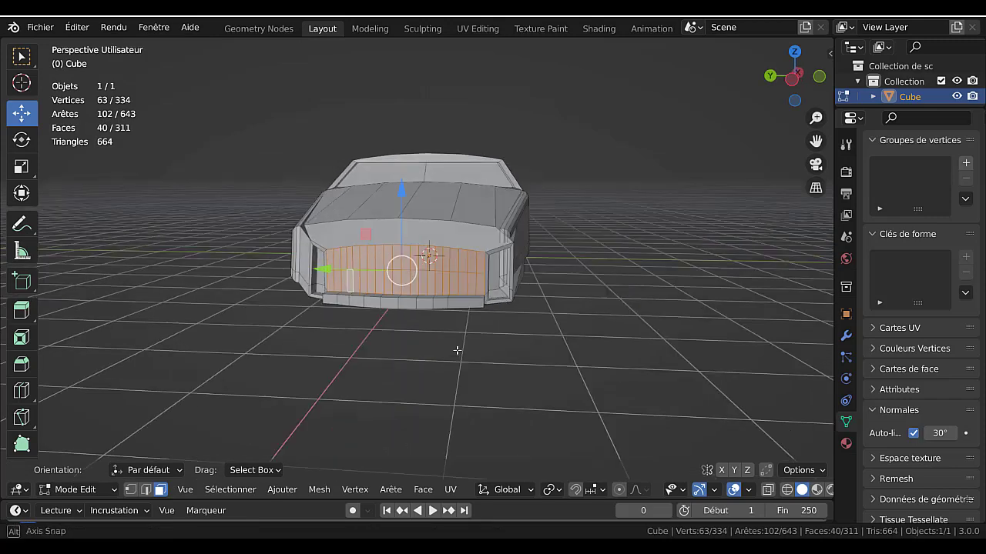
pyautogui.press('q')
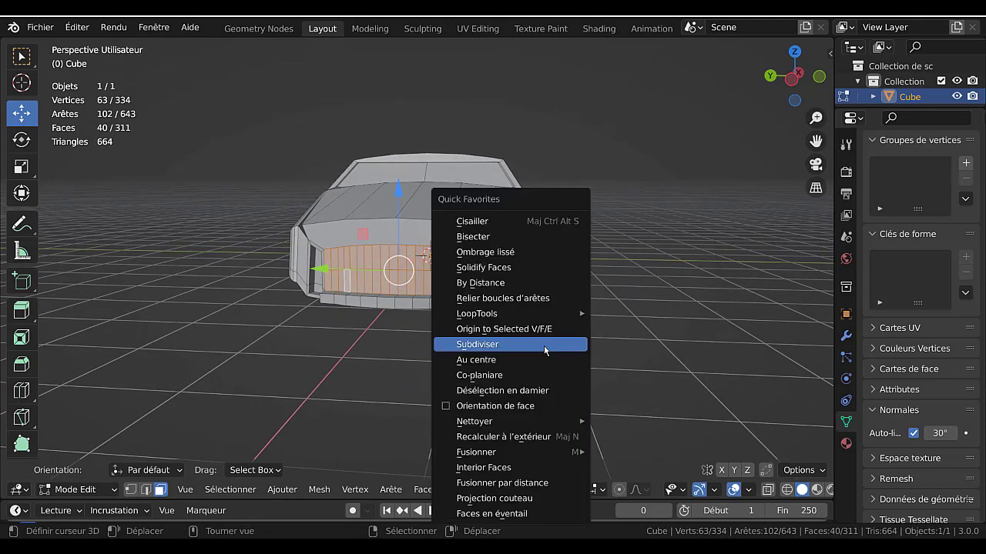
pyautogui.click(527, 346)
# Inset each grille face individually with a thickness of about 0.011 m.
pyautogui.scroll(5, 504, 348)
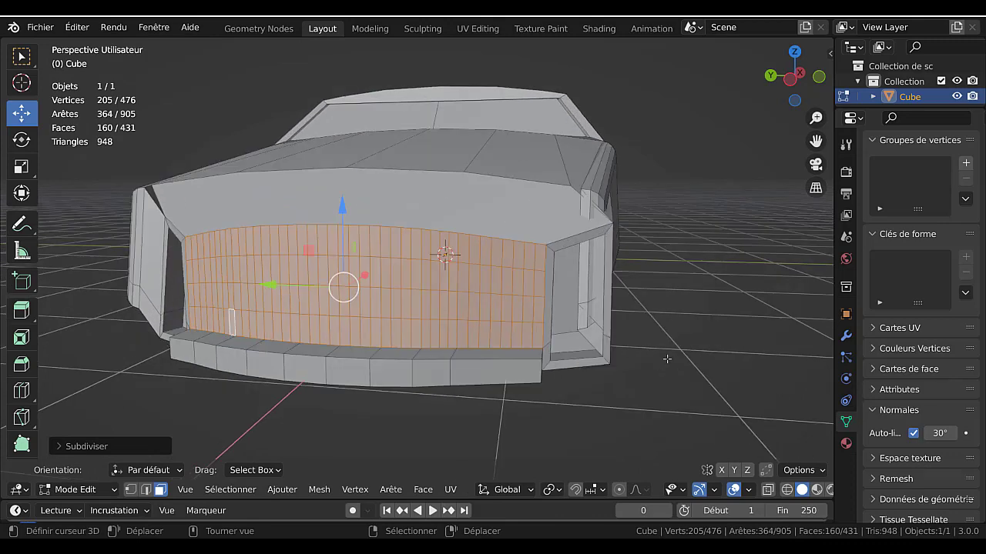
pyautogui.press('i')
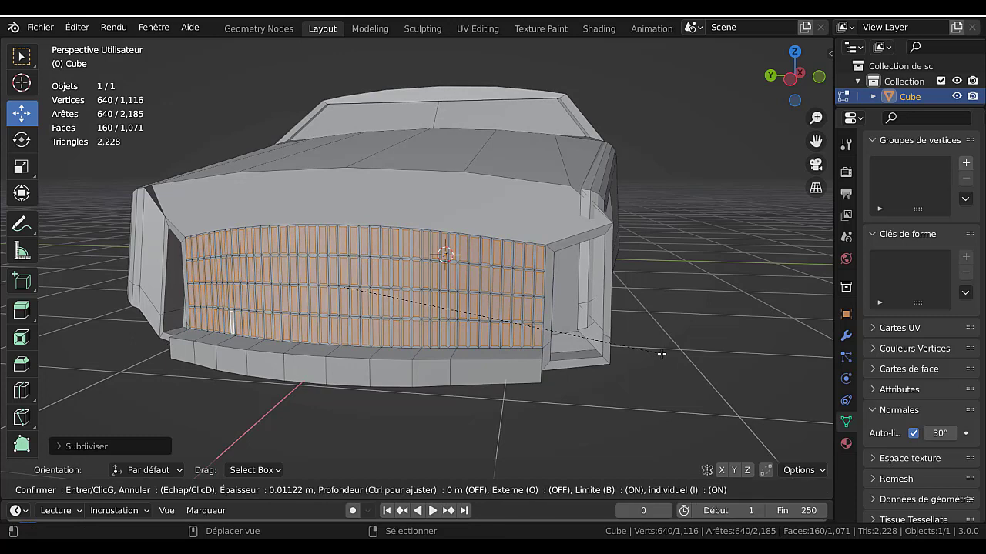
pyautogui.click(661, 353)
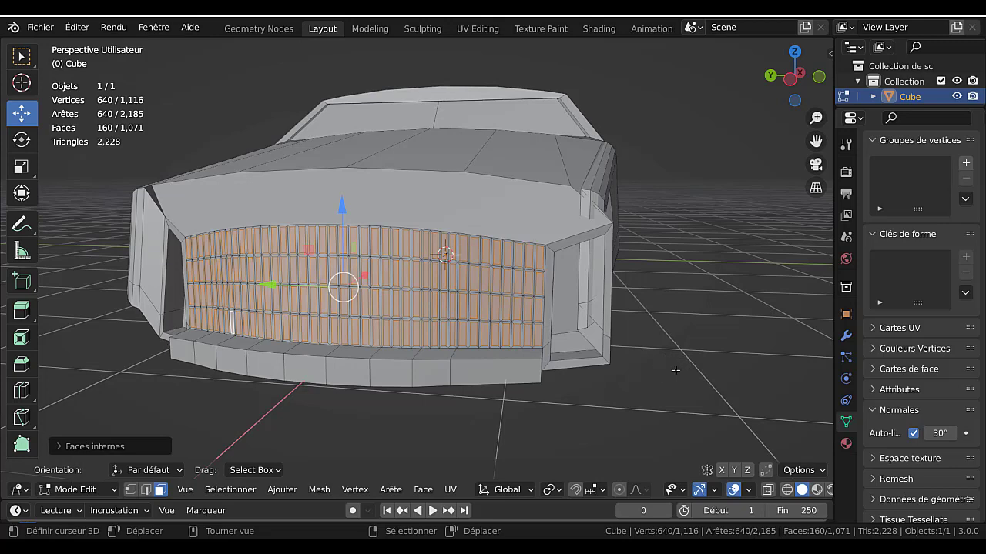
pyautogui.scroll(4, 703, 369)
pyautogui.scroll(-4, 694, 371)
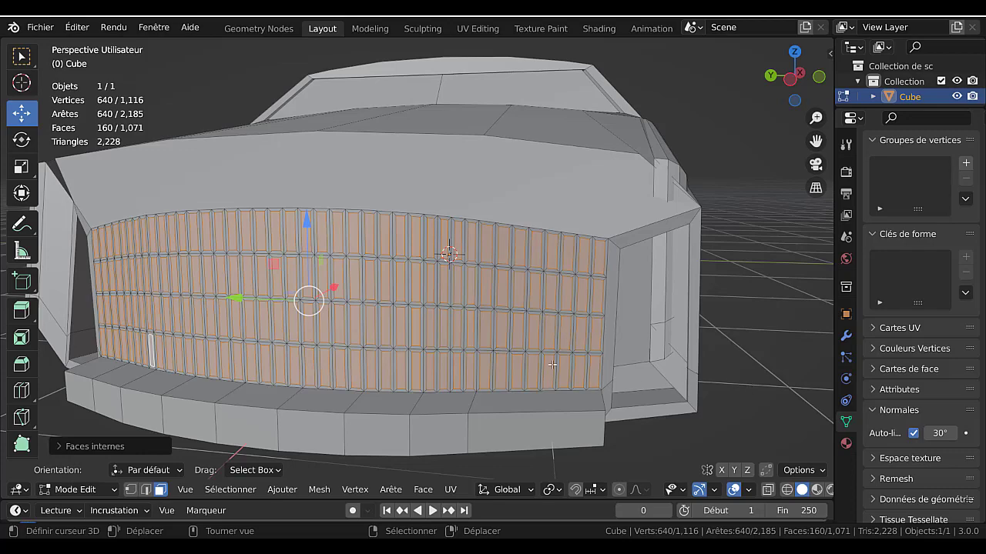
# Extrude the inset grille faces inward along their normals to form recessed openings.
pyautogui.scroll(-3, 724, 393)
pyautogui.moveTo(661, 404); pyautogui.dragTo(633, 407, button='middle')
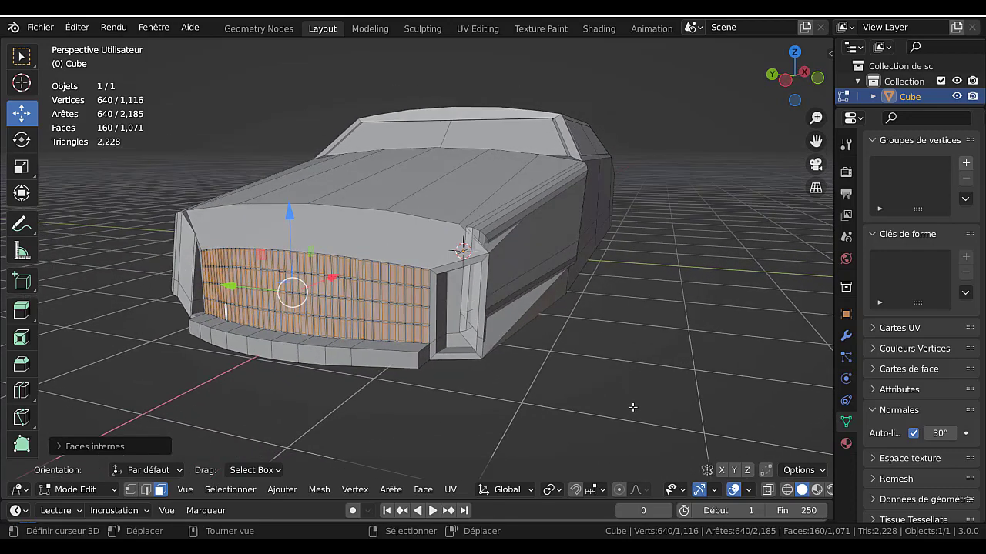
pyautogui.hotkey('alt', 'e')
pyautogui.click(608, 409)
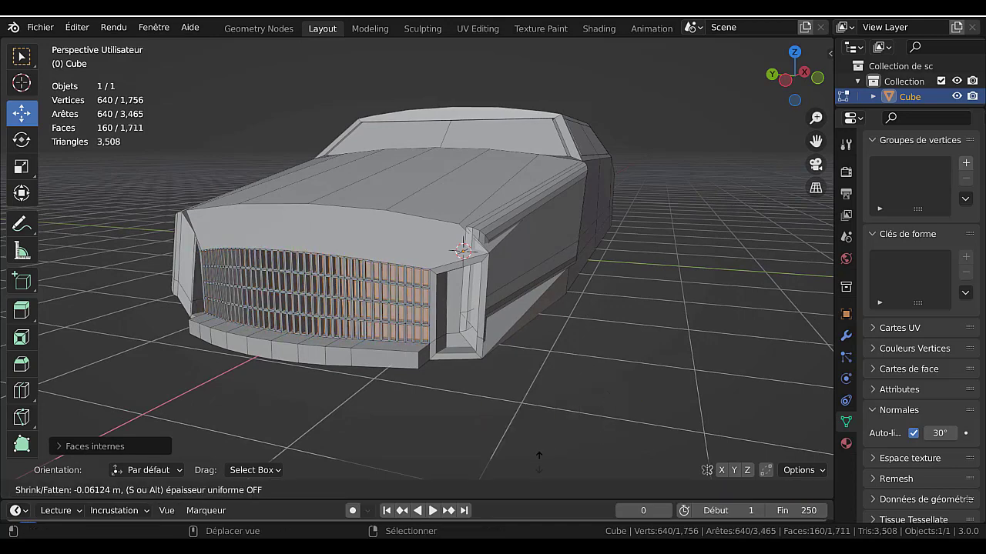
pyautogui.click(590, 424)
pyautogui.press('Tab')
pyautogui.moveTo(509, 443); pyautogui.dragTo(455, 274, button='middle')
pyautogui.press('Tab')
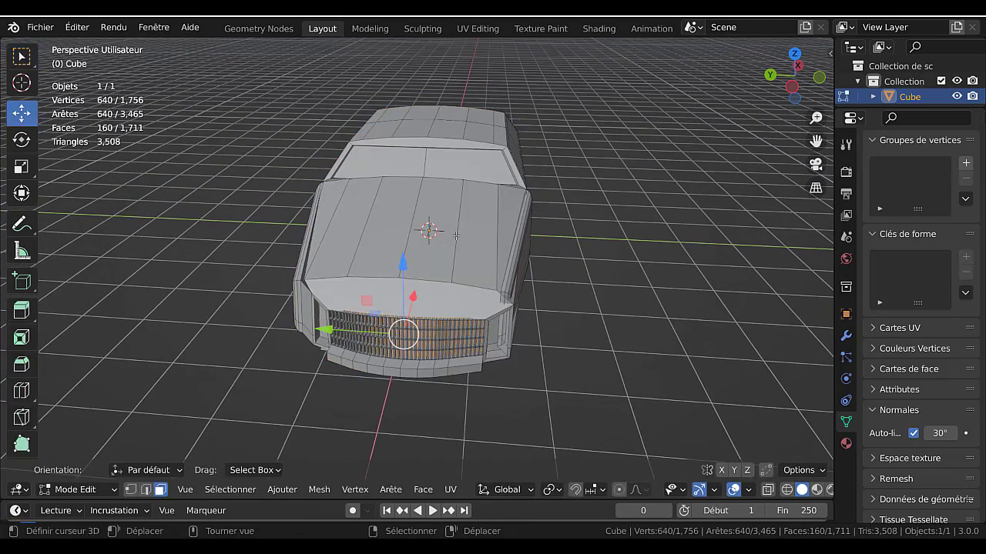
# Select the six faces of the hood, including the narrow ones along both sides.
pyautogui.click(459, 242)
pyautogui.keyDown('shift'); pyautogui.rightClick(346, 239); pyautogui.keyUp('shift')
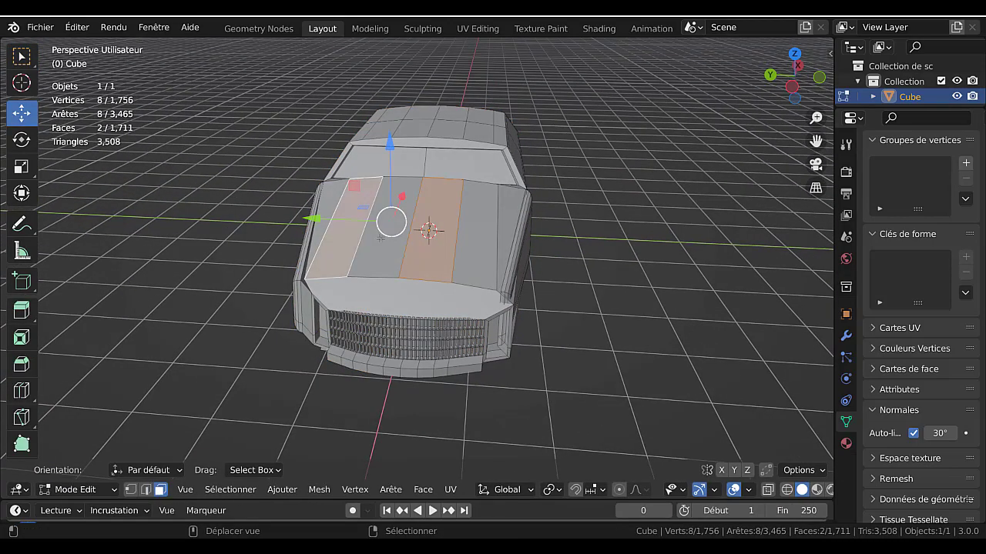
pyautogui.keyDown('shift'); pyautogui.rightClick(387, 240); pyautogui.keyUp('shift')
pyautogui.keyDown('shift'); pyautogui.rightClick(472, 238); pyautogui.keyUp('shift')
pyautogui.moveTo(472, 240); pyautogui.dragTo(475, 315, button='middle')
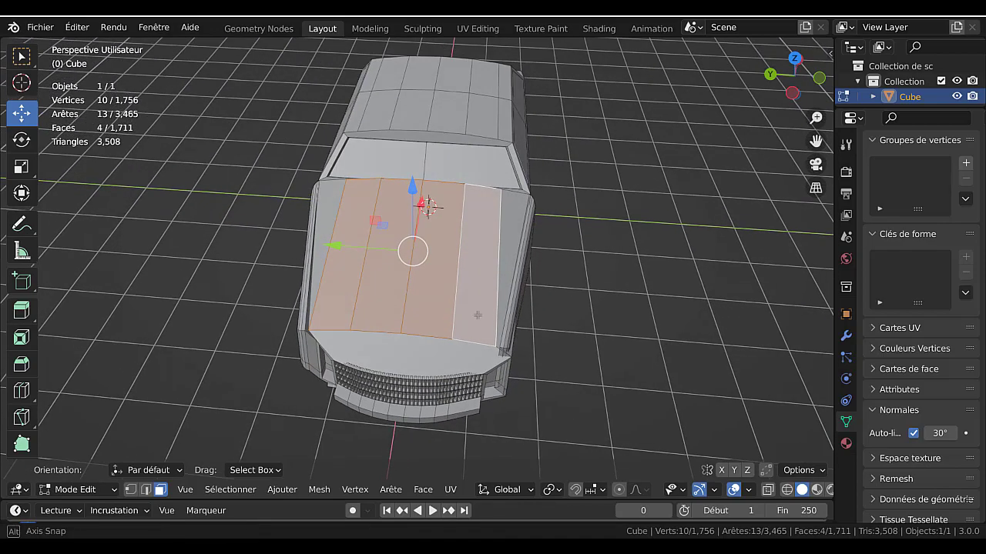
pyautogui.keyDown('shift'); pyautogui.rightClick(505, 211); pyautogui.keyUp('shift')
pyautogui.keyDown('shift'); pyautogui.rightClick(330, 215); pyautogui.keyUp('shift')
pyautogui.moveTo(330, 215); pyautogui.dragTo(592, 283, button='middle')
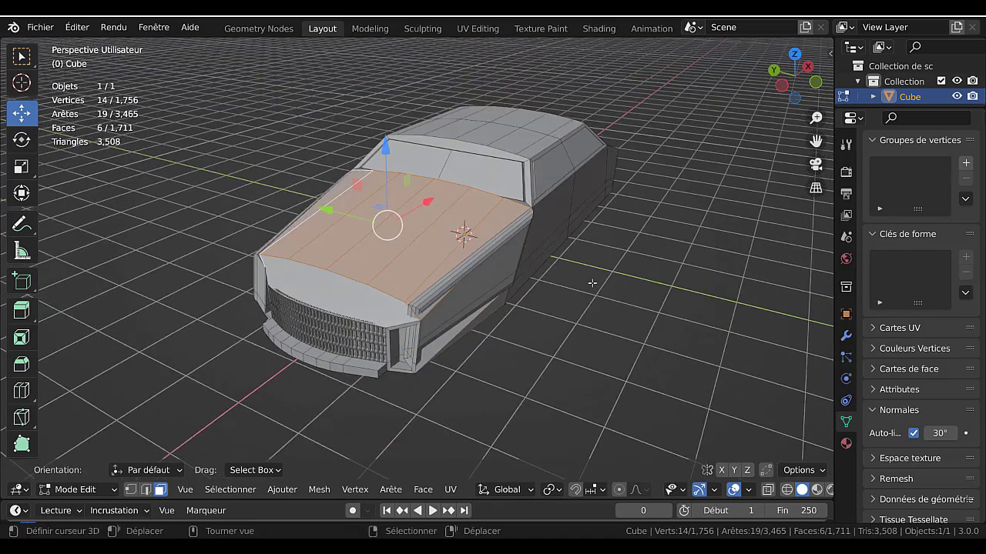
# Try to inset the six hood faces, first individually and as one region by about 0.11 m, and undo it.
pyautogui.scroll(2, 611, 336)
pyautogui.press('i')
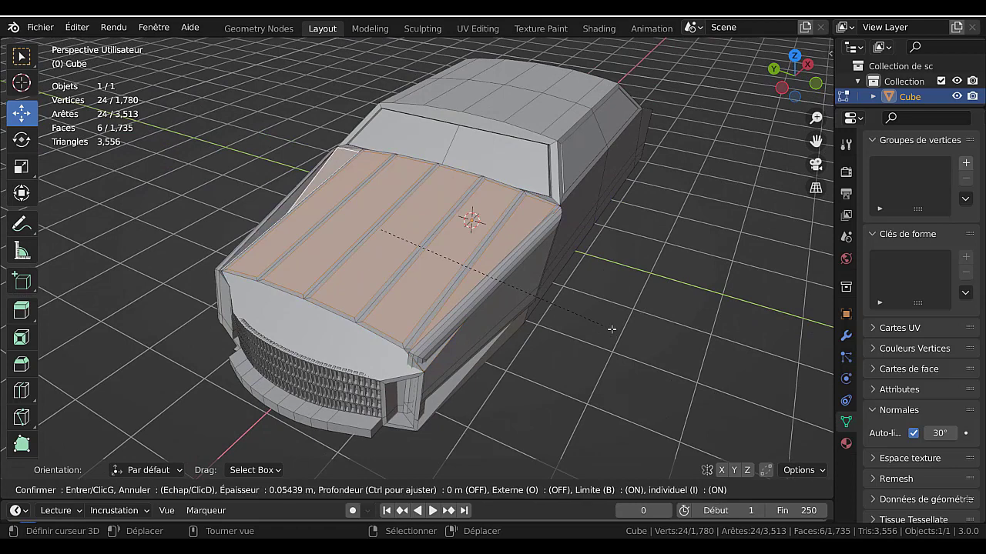
pyautogui.press('Escape')
pyautogui.press('i')
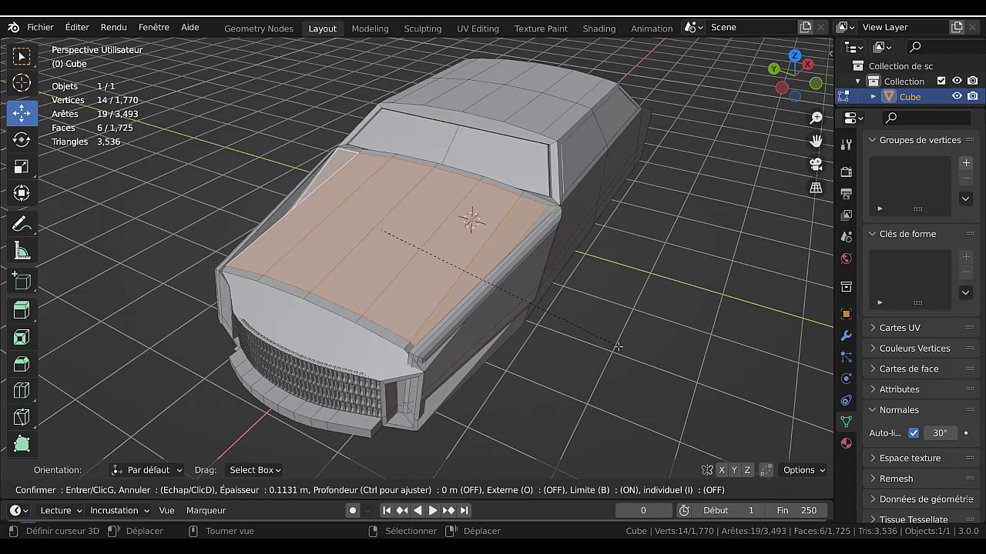
pyautogui.click(617, 345)
pyautogui.moveTo(618, 345); pyautogui.dragTo(717, 346, button='middle')
pyautogui.hotkey('ctrl', 'z')
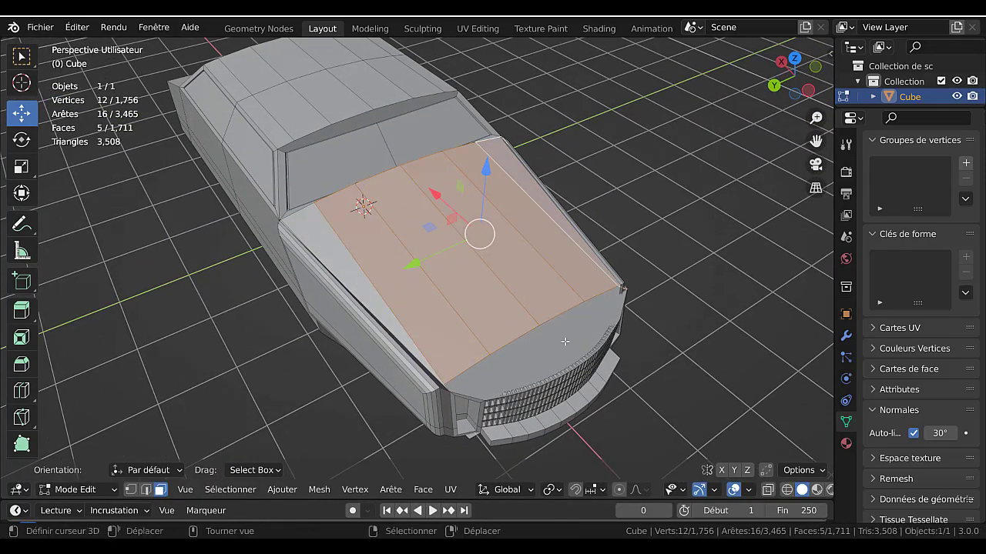
# Deselect the remaining outer hood face and slightly inset the four central hood faces as one region.
pyautogui.moveTo(557, 340); pyautogui.dragTo(503, 353, button='middle')
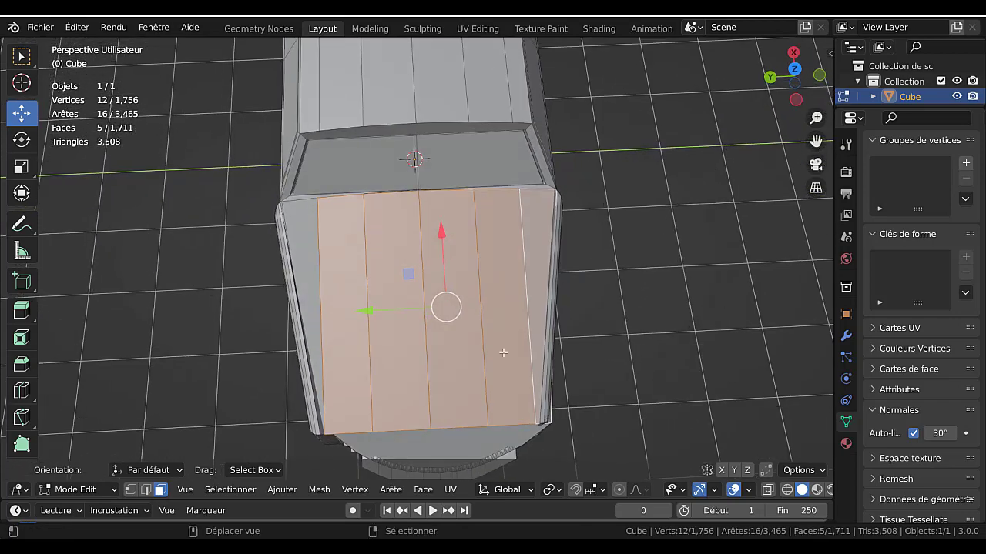
pyautogui.keyDown('shift'); pyautogui.click(541, 206); pyautogui.keyUp('shift')
pyautogui.moveTo(636, 265); pyautogui.dragTo(649, 309, button='middle')
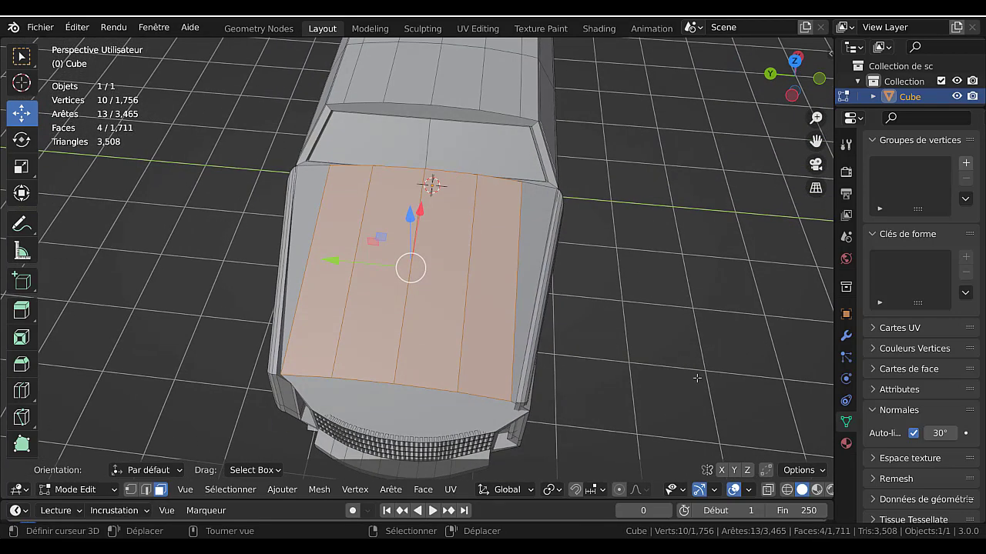
pyautogui.press('i')
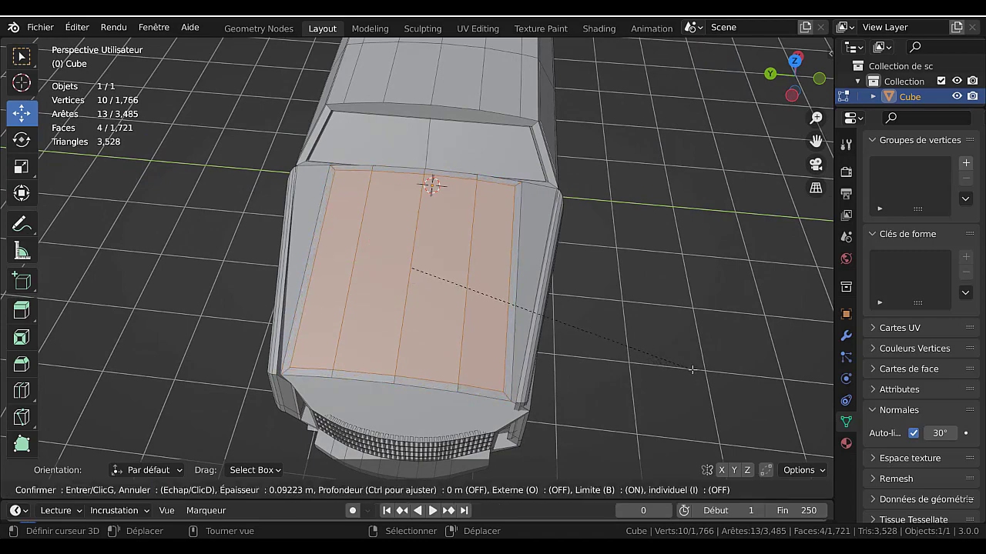
pyautogui.click(693, 371)
pyautogui.moveTo(685, 353); pyautogui.dragTo(685, 321, button='middle')
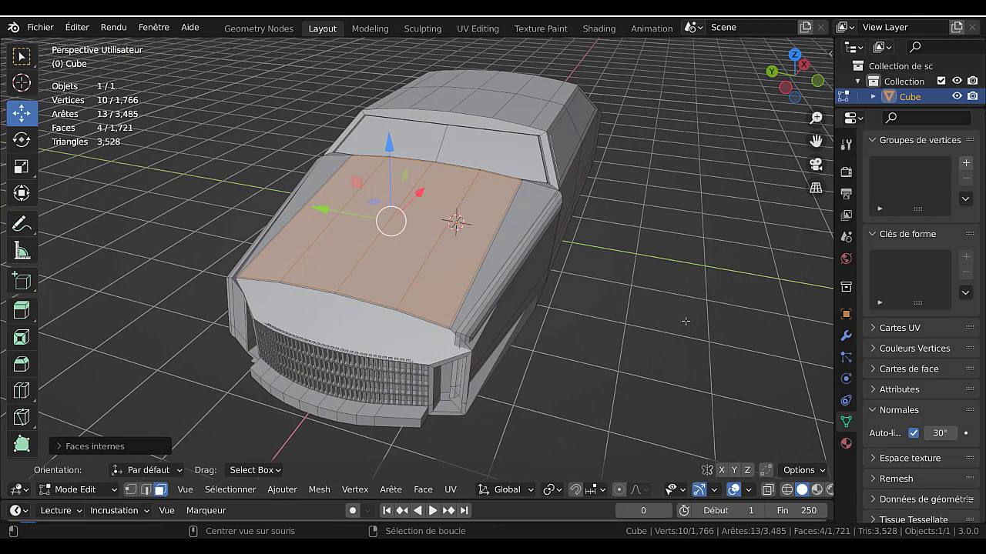
# Extrude the hood panel inward along its normals and scale it down slightly.
pyautogui.hotkey('alt', 'e')
pyautogui.click(686, 322)
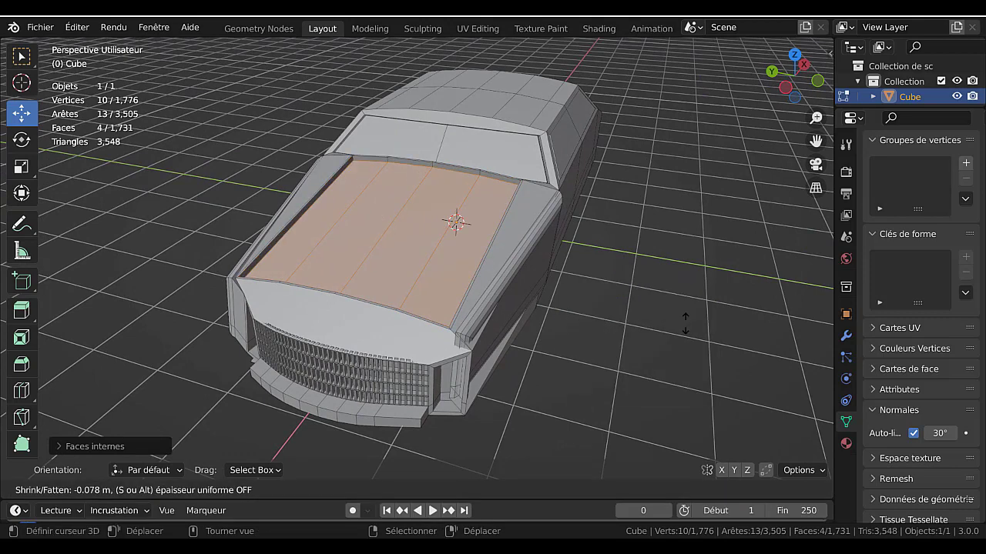
pyautogui.click(699, 362)
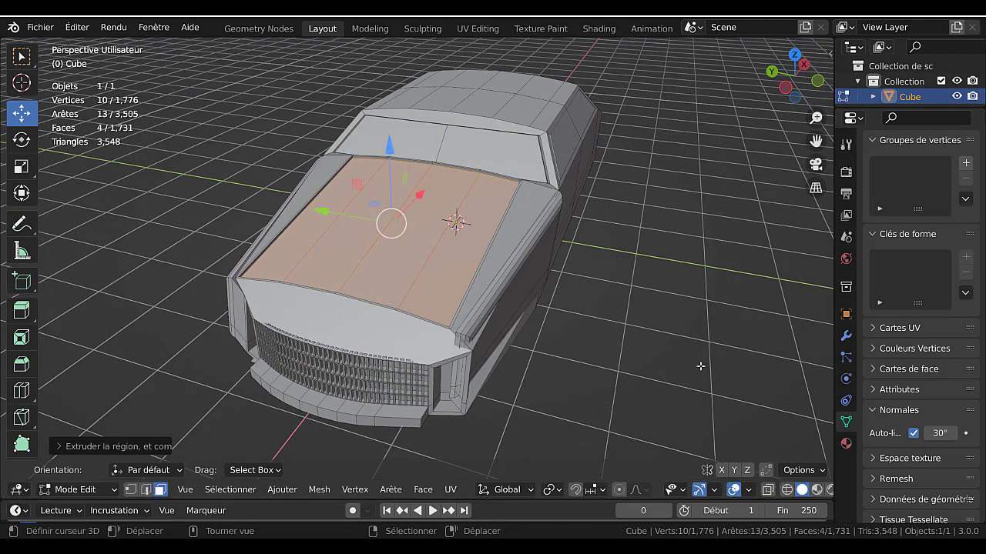
pyautogui.press('s')
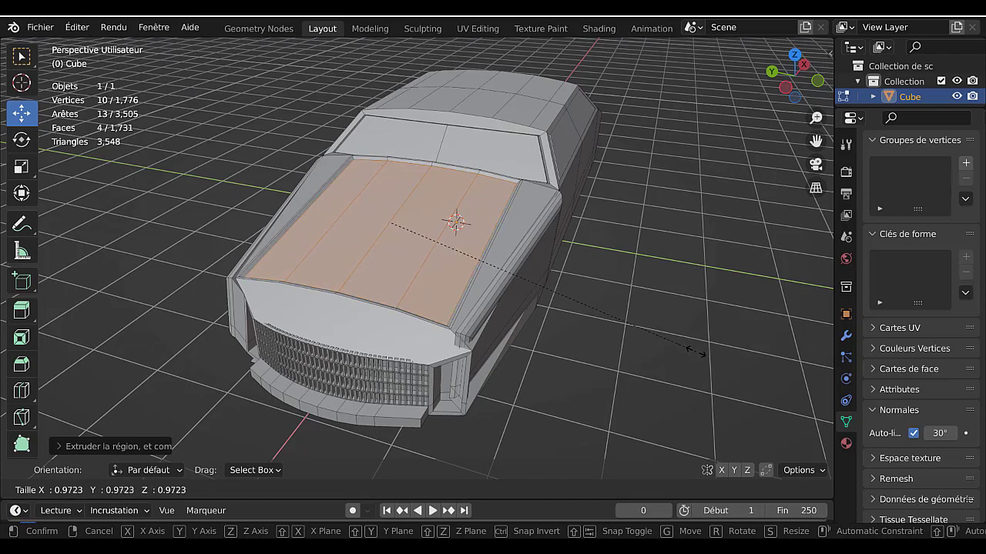
pyautogui.click(695, 351)
# Extrude the hood panel back outward along its normals by about 0.03 m and check the car in object mode.
pyautogui.hotkey('alt', 'e')
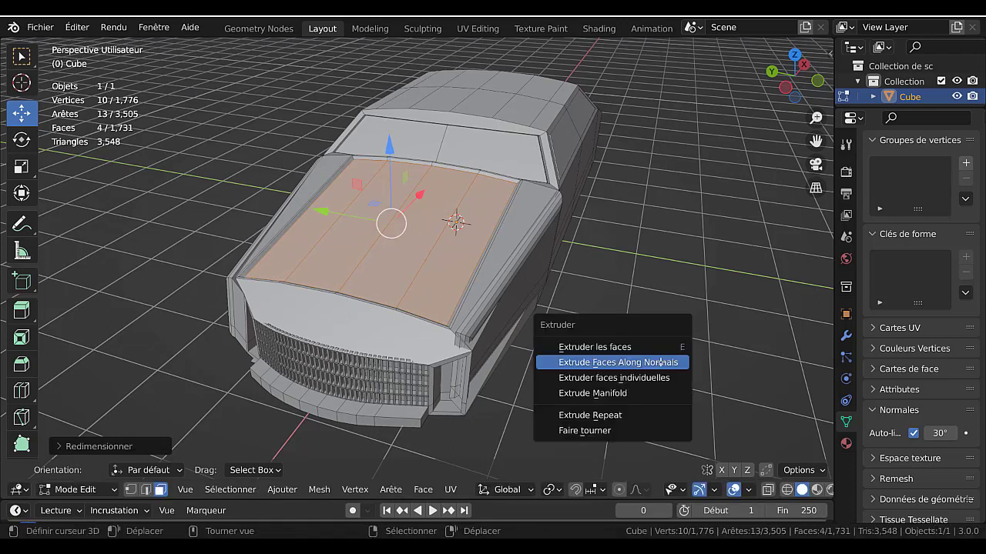
pyautogui.click(662, 363)
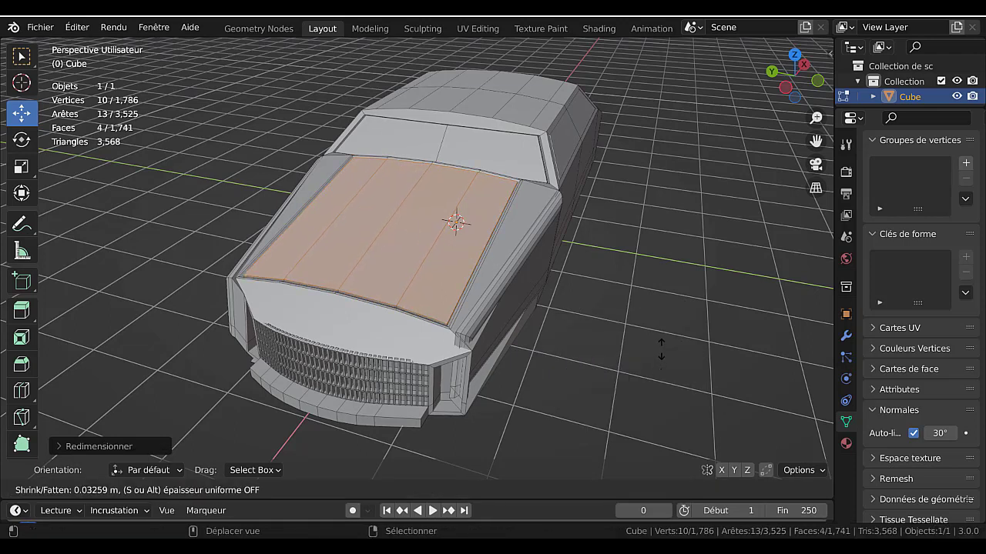
pyautogui.click(661, 345)
pyautogui.press('Tab')
pyautogui.moveTo(662, 374); pyautogui.dragTo(484, 254, button='middle')
pyautogui.moveTo(438, 321); pyautogui.dragTo(354, 300, button='middle')
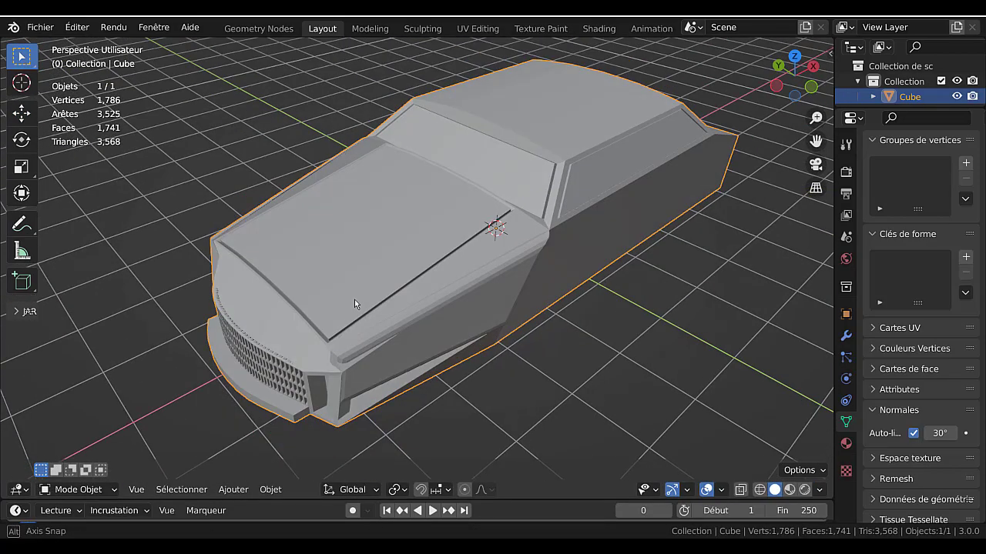
# Apply smooth shading to the car body and enter edit mode with the rear end in view.
pyautogui.moveTo(415, 329); pyautogui.dragTo(497, 277, button='middle')
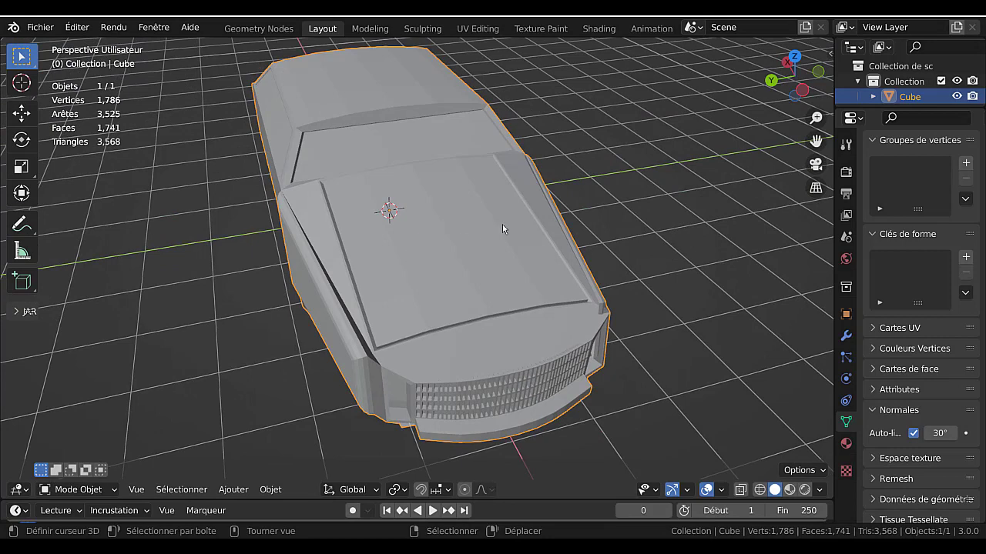
pyautogui.click(271, 489)
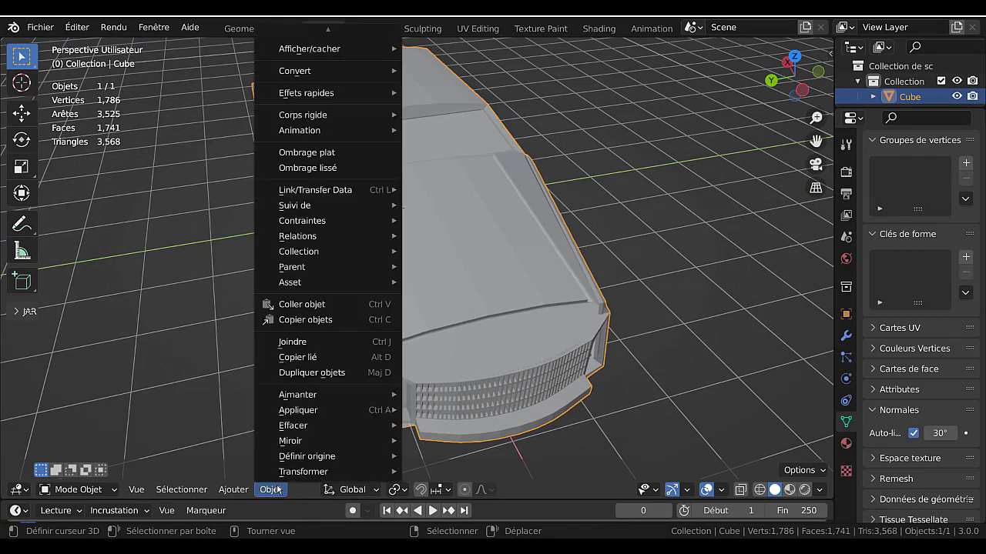
pyautogui.click(292, 170)
pyautogui.moveTo(449, 267); pyautogui.dragTo(435, 295, button='middle')
pyautogui.press('Tab')
pyautogui.click(432, 307)
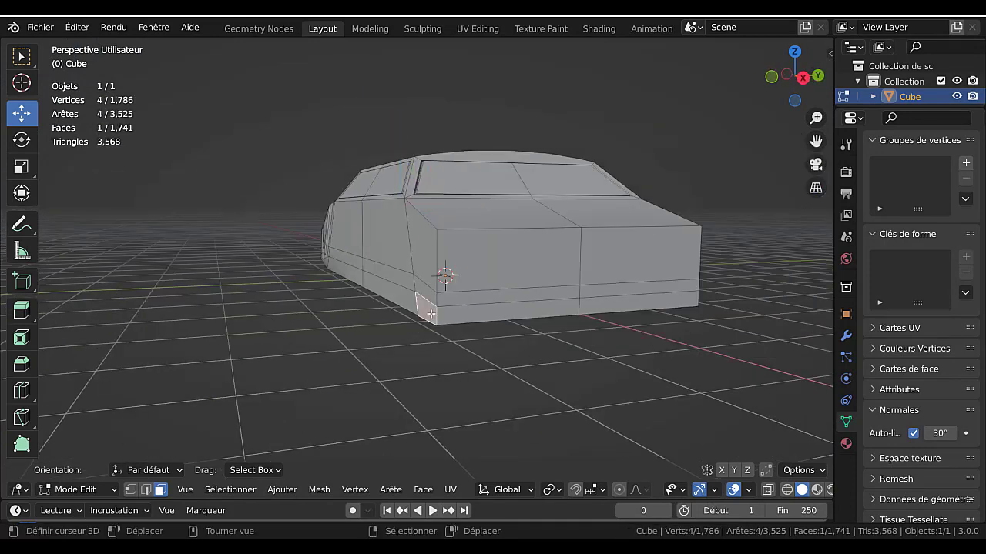
pyautogui.keyDown('shift'); pyautogui.click(497, 308); pyautogui.keyUp('shift')
pyautogui.keyDown('shift'); pyautogui.click(642, 305); pyautogui.keyUp('shift')
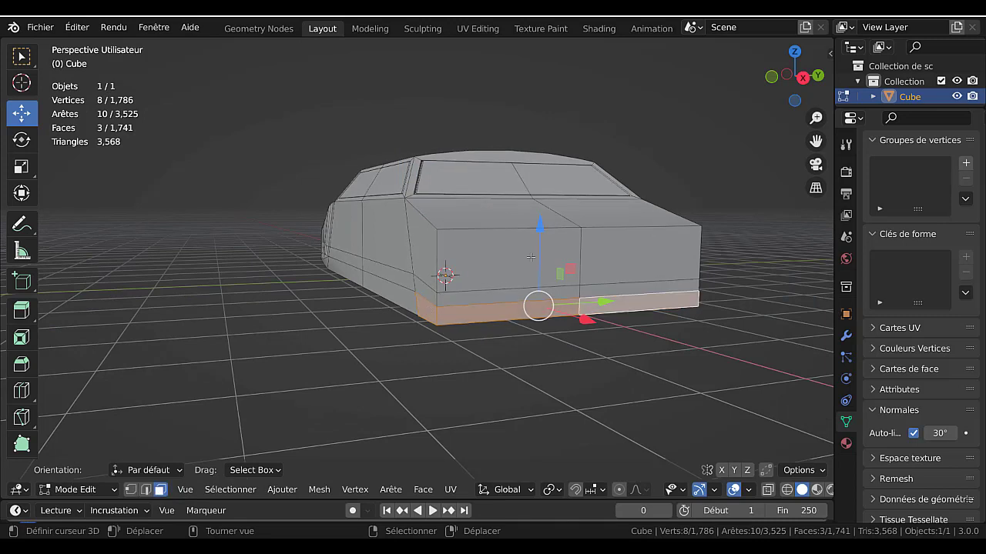
pyautogui.click(582, 240)
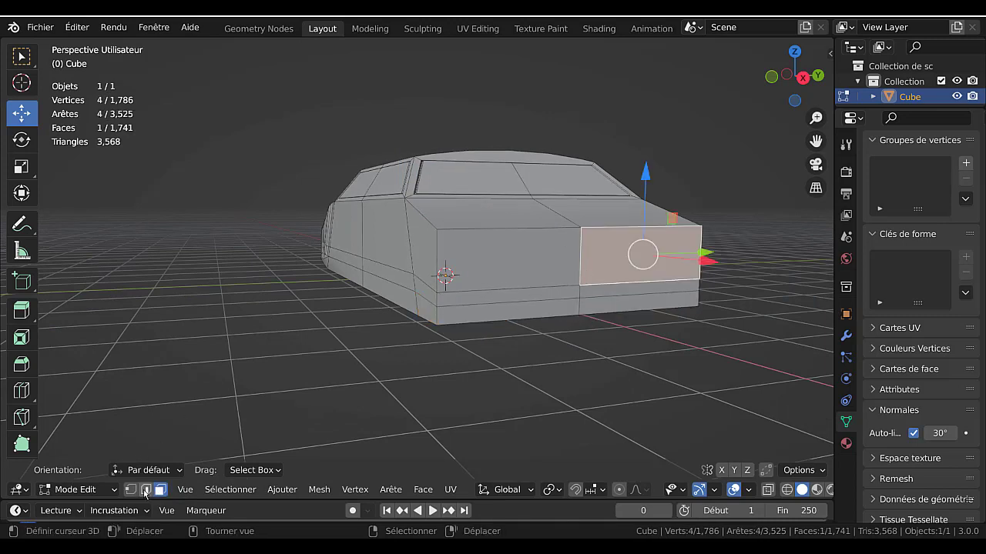
# Select the three vertical centre edges of the car's rear face and pull them outward along the X axis.
pyautogui.click(145, 490)
pyautogui.click(578, 252)
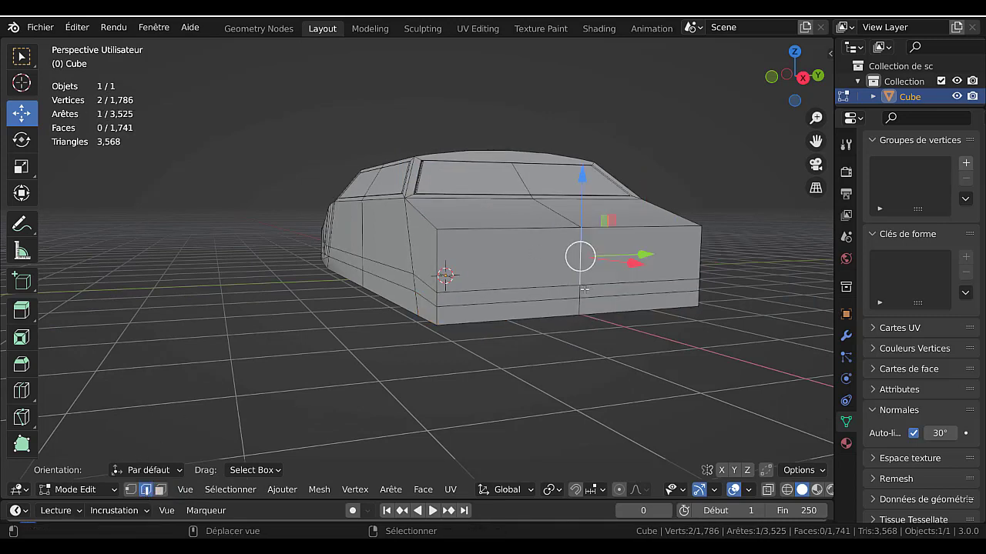
pyautogui.keyDown('shift'); pyautogui.click(584, 290); pyautogui.keyUp('shift')
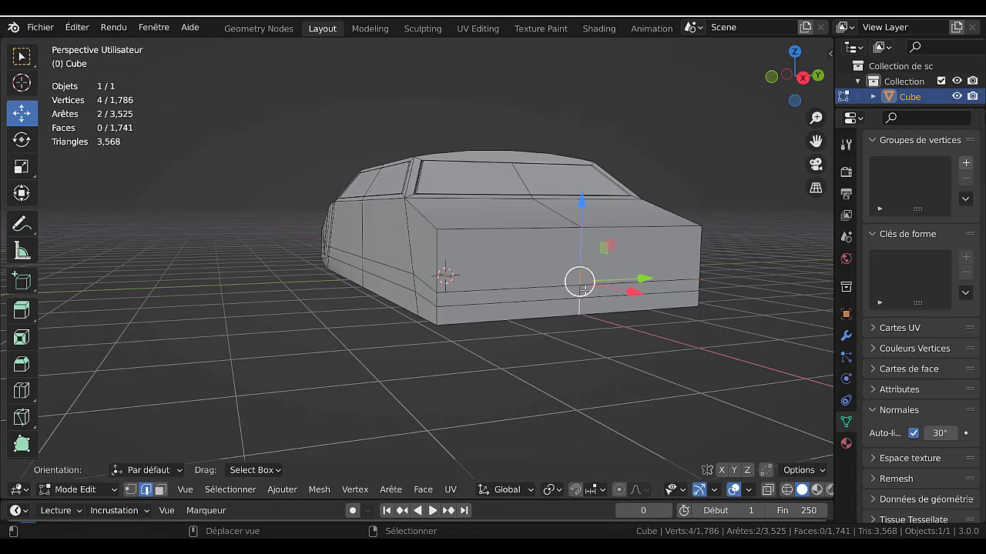
pyautogui.moveTo(656, 289); pyautogui.dragTo(674, 309, button='middle')
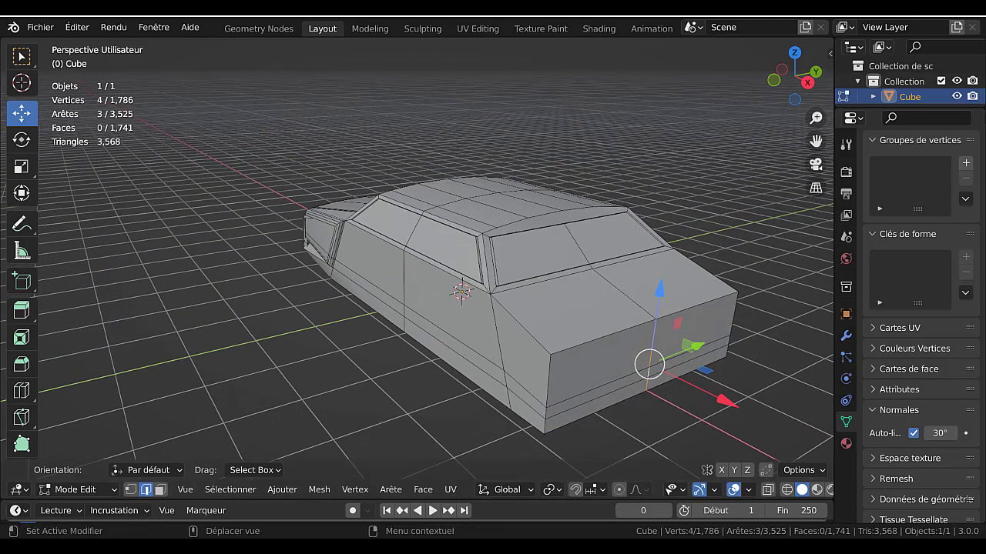
pyautogui.moveTo(715, 378); pyautogui.dragTo(763, 421)
# Bevel the rear centre edges widely with 7 segments to round the back, and check the car in object mode.
pyautogui.hotkey('ctrl', 'b')
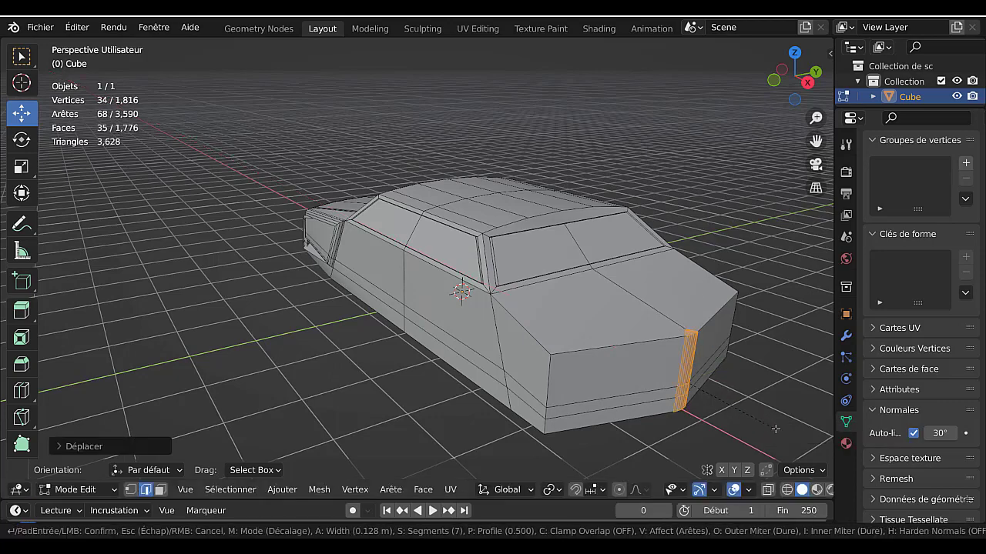
pyautogui.scroll(6, 819, 456)
pyautogui.press('Return')
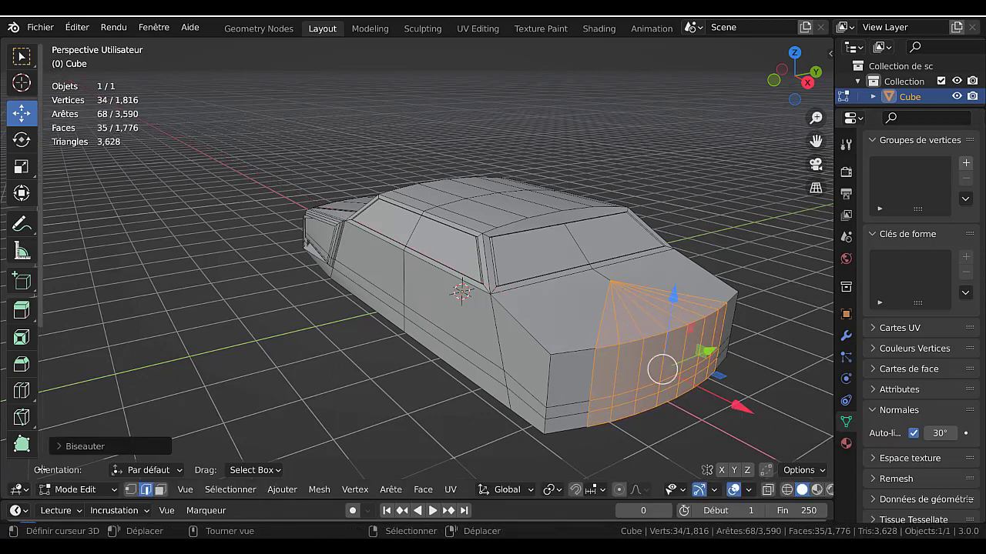
pyautogui.press('Tab')
pyautogui.moveTo(120, 437); pyautogui.dragTo(429, 416, button='middle')
pyautogui.scroll(1, 429, 384)
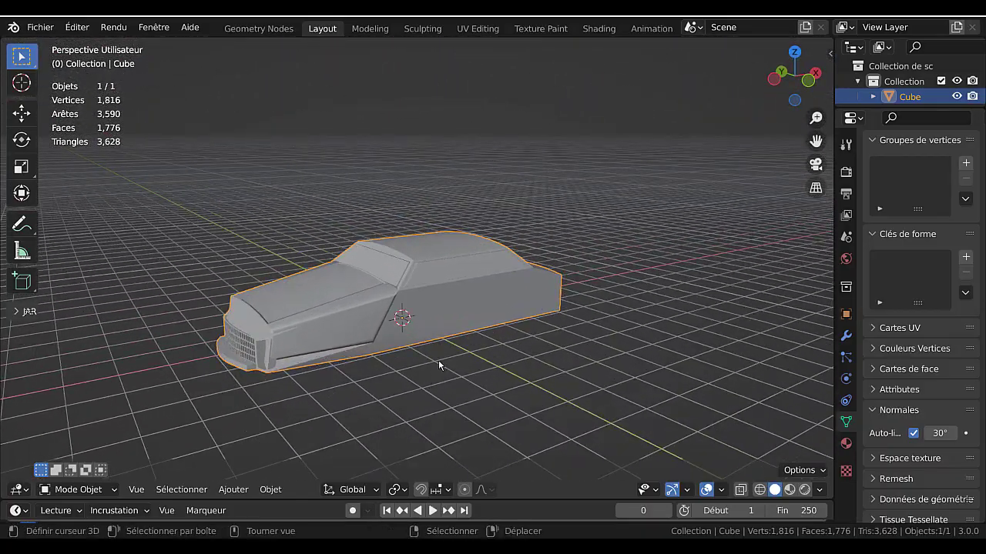
pyautogui.scroll(1, 445, 352)
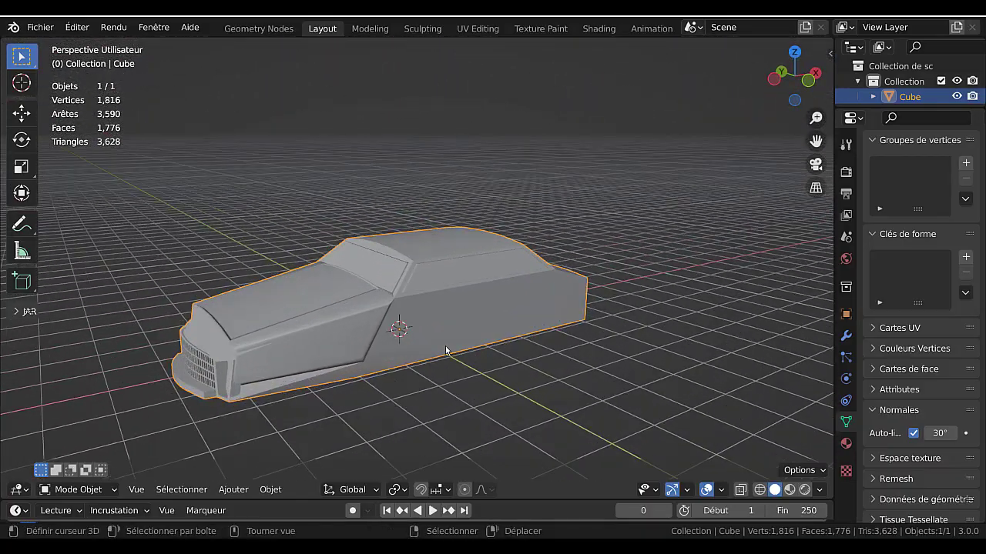
# Widen the properties area and set the scene's render engine to Workbench.
pyautogui.click(846, 258)
pyautogui.click(937, 170)
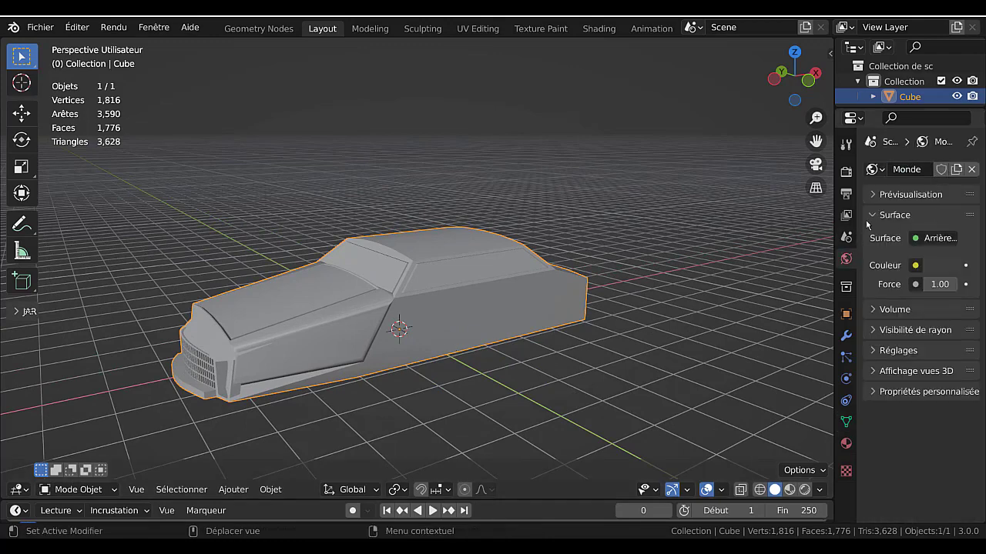
pyautogui.moveTo(834, 206); pyautogui.dragTo(741, 205)
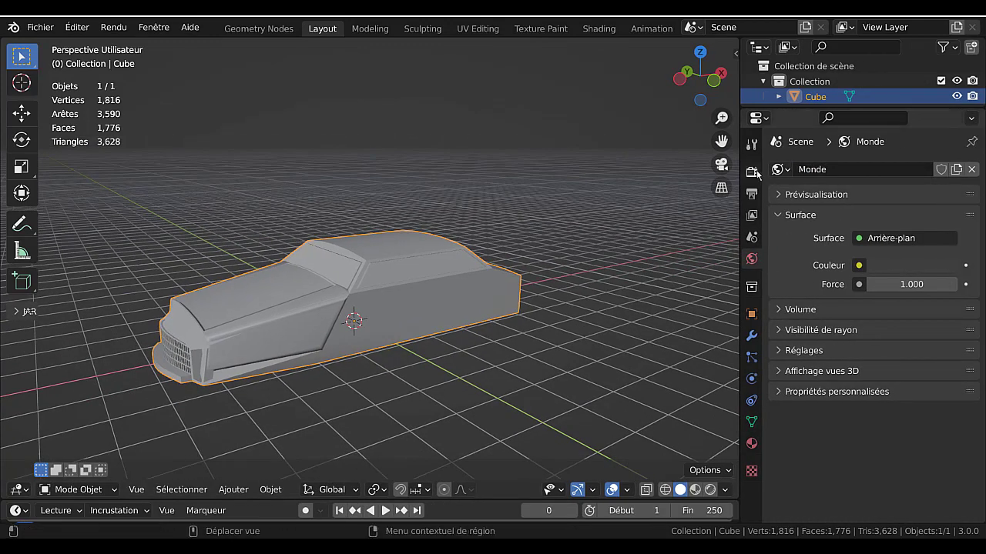
pyautogui.click(751, 172)
pyautogui.click(901, 169)
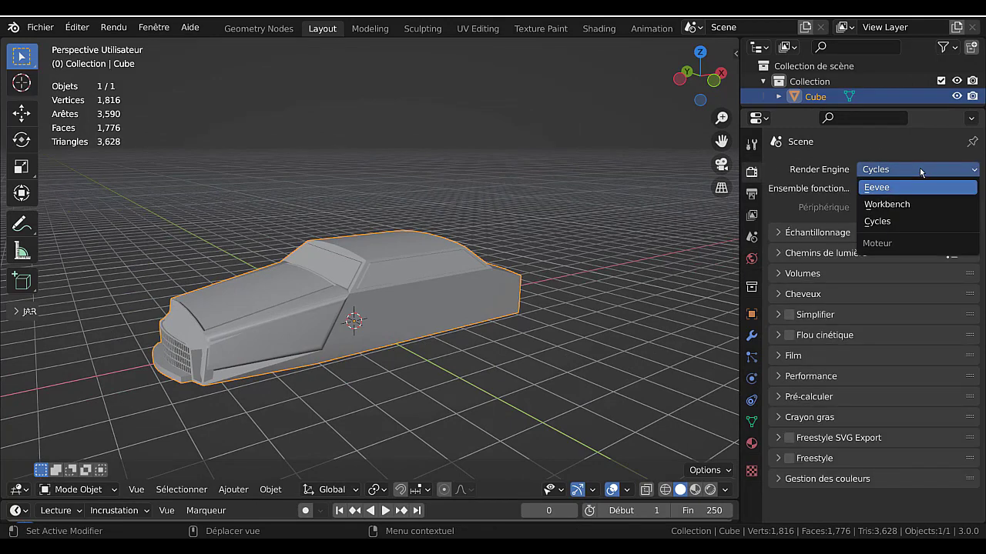
pyautogui.click(911, 206)
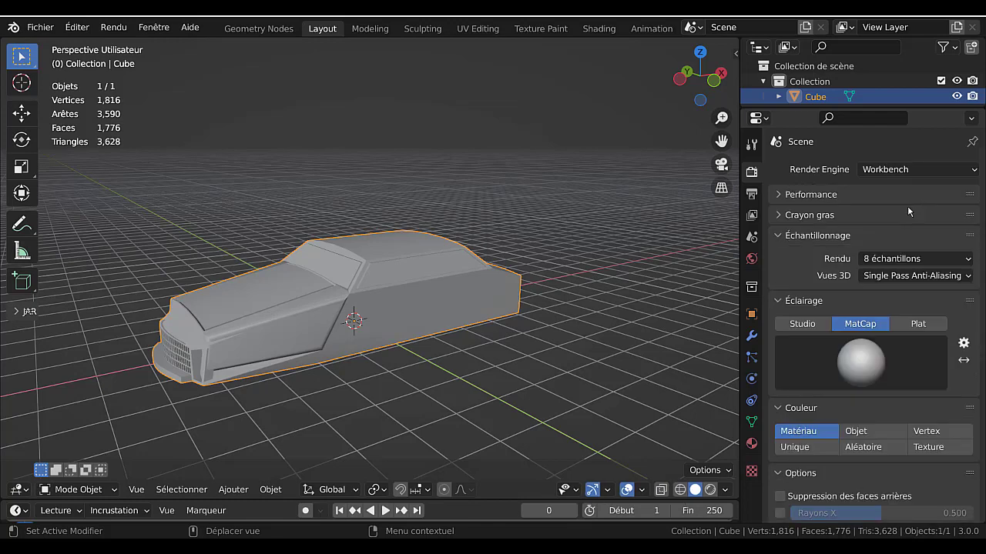
# Choose the silvery MatCap with the bright ring and display the car in rendered viewport shading.
pyautogui.click(894, 377)
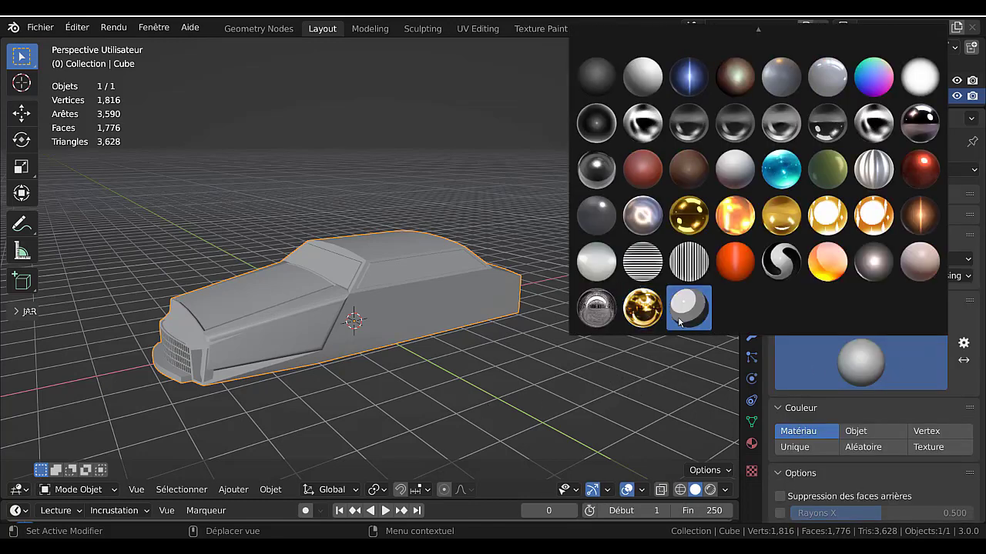
pyautogui.click(652, 218)
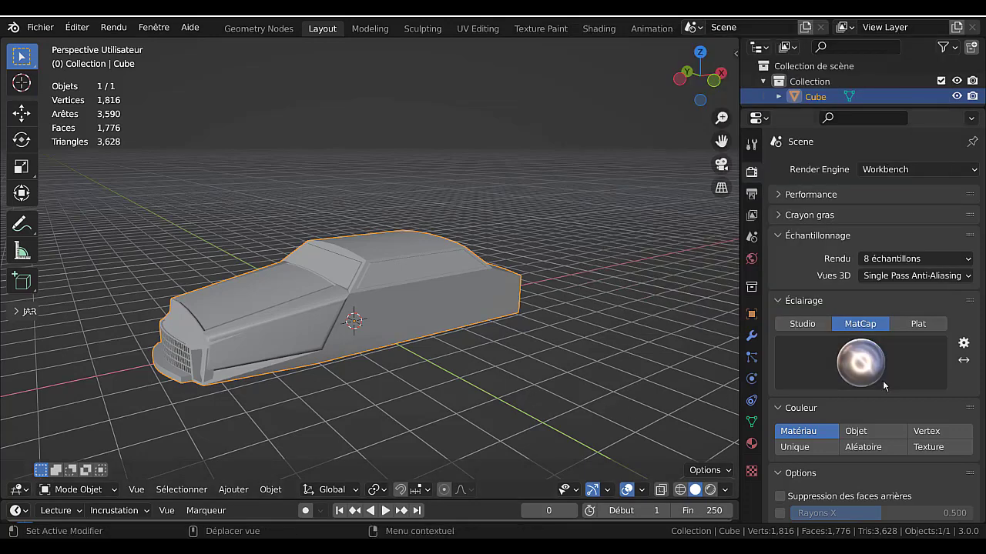
pyautogui.scroll(-3, 884, 385)
pyautogui.scroll(-2, 816, 385)
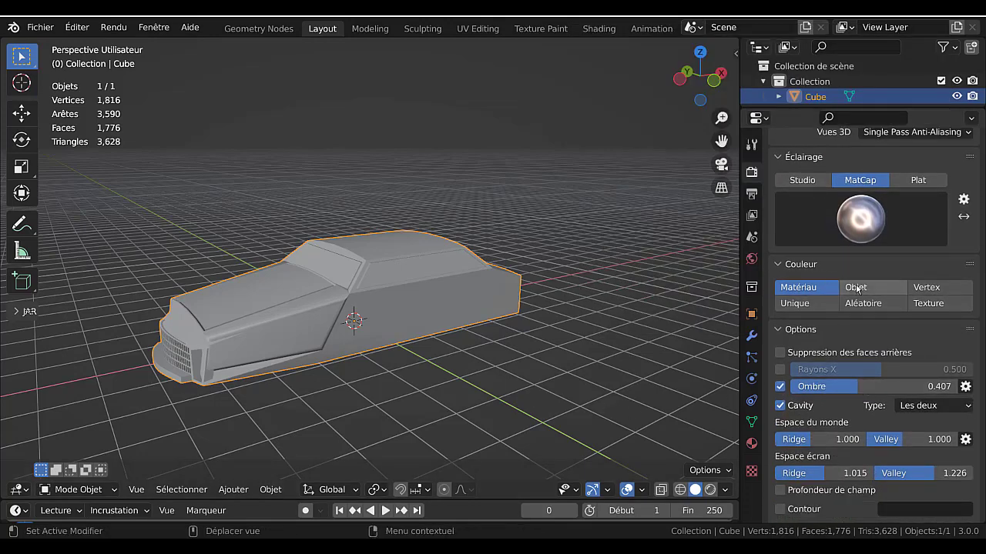
pyautogui.click(709, 490)
pyautogui.moveTo(550, 341)
pyautogui.mouseDown(button='middle')
pyautogui.moveTo(649, 328)
pyautogui.moveTo(645, 369)
pyautogui.moveTo(524, 345)
pyautogui.moveTo(398, 345)
pyautogui.moveTo(573, 315)
pyautogui.mouseUp(button='middle')
# Try the black-and-white chrome, turquoise and fiery orange MatCaps on the car.
pyautogui.click(884, 218)
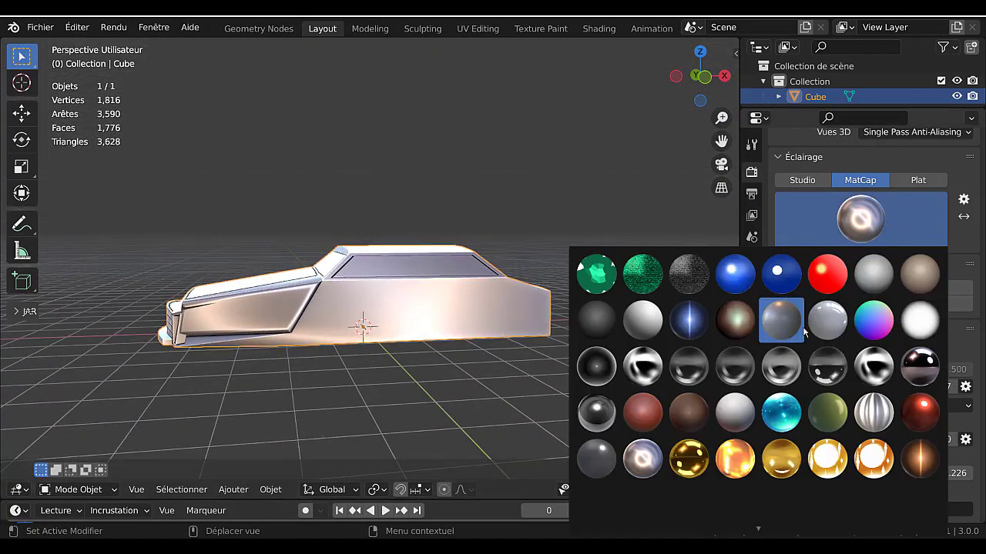
pyautogui.click(641, 367)
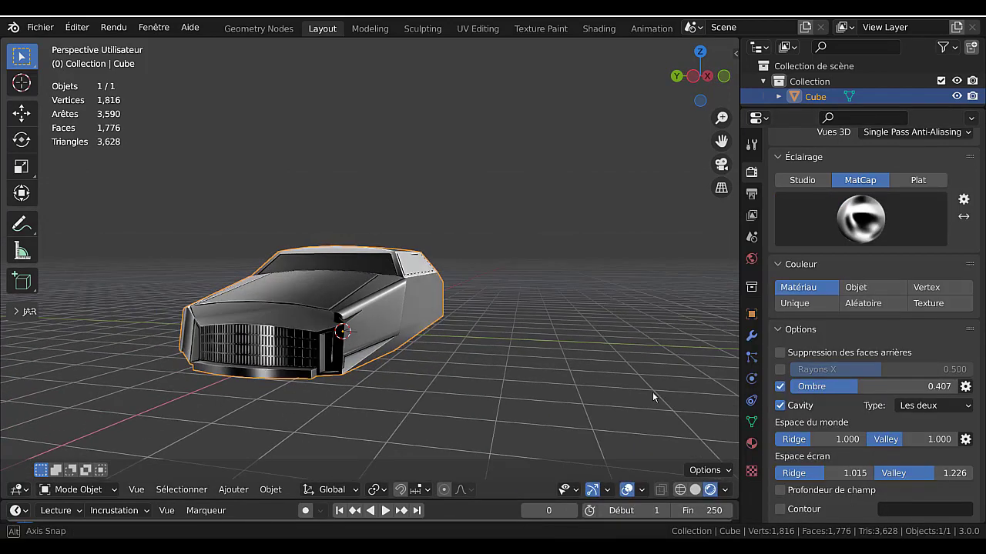
pyautogui.click(860, 225)
pyautogui.click(780, 414)
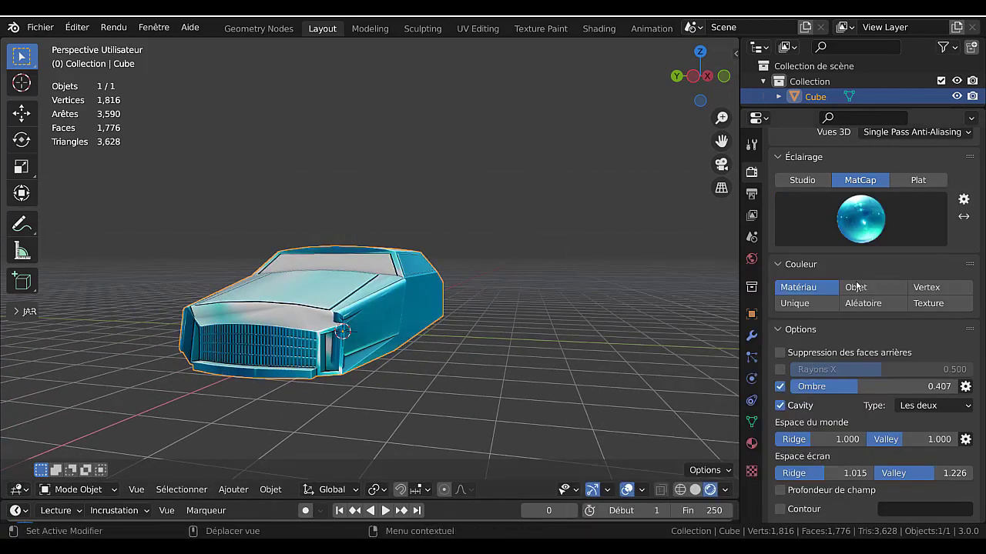
pyautogui.click(874, 237)
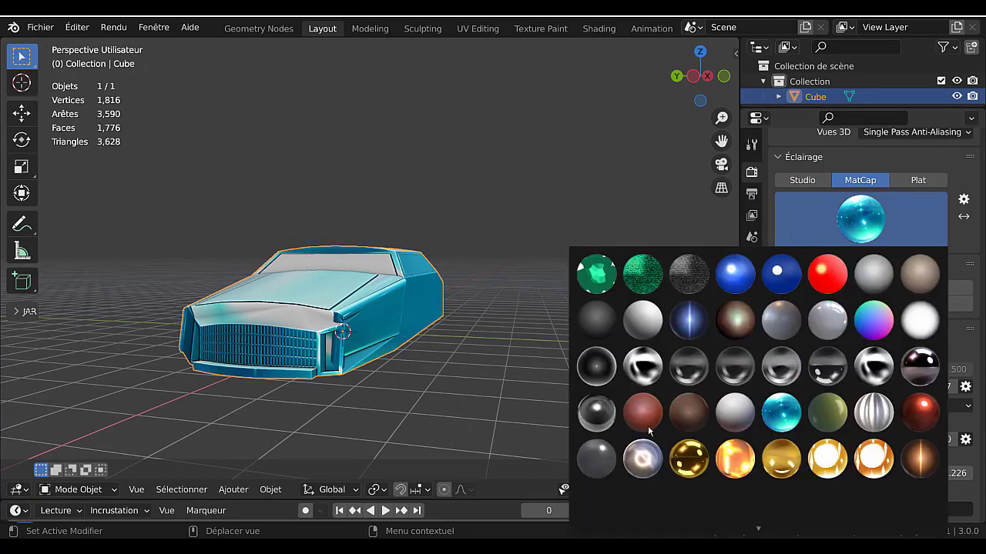
pyautogui.click(735, 458)
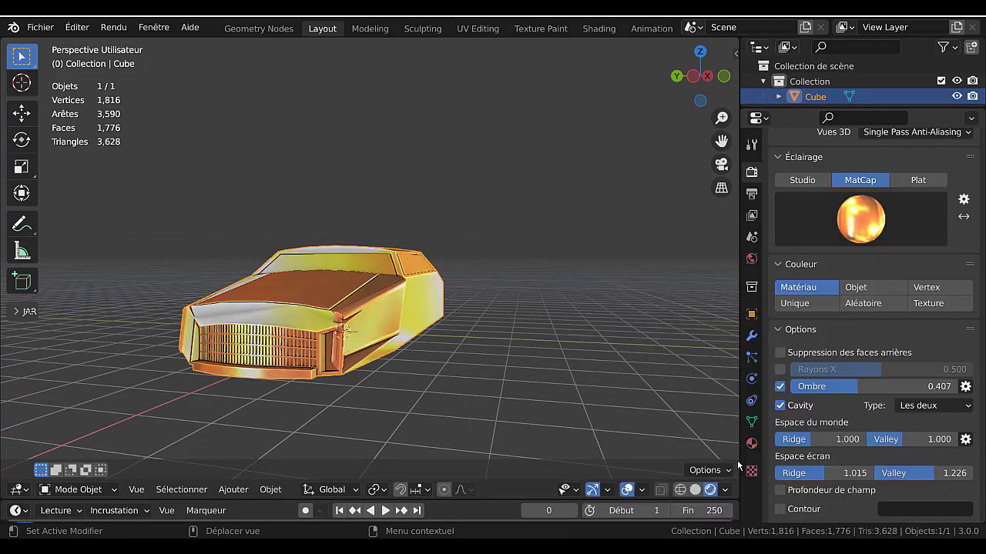
pyautogui.moveTo(585, 296)
pyautogui.mouseDown(button='middle')
pyautogui.moveTo(481, 325)
pyautogui.moveTo(367, 334)
pyautogui.moveTo(593, 308)
pyautogui.mouseUp(button='middle')
# Compare the black-and-white chrome MatCap again and settle on the dark glassy chrome one.
pyautogui.click(878, 224)
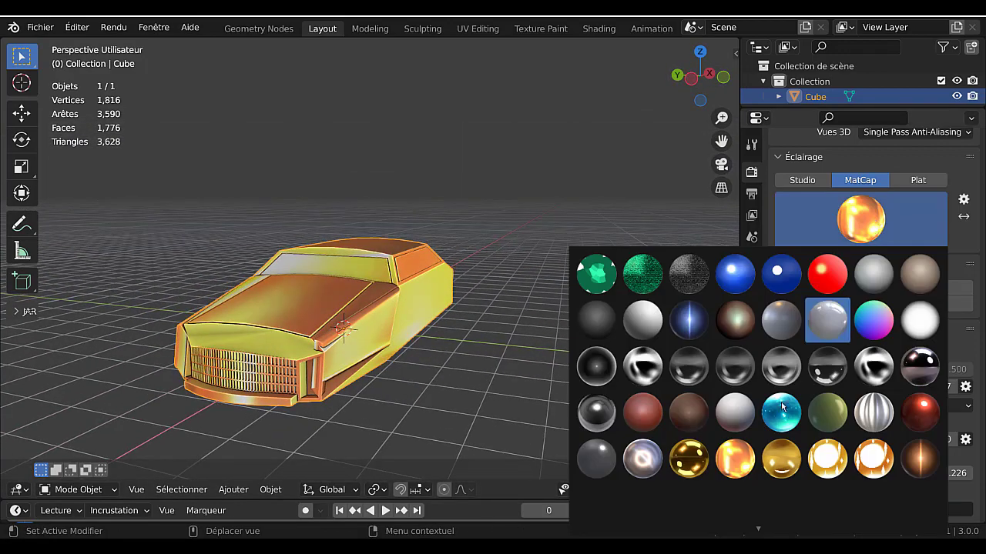
pyautogui.click(642, 366)
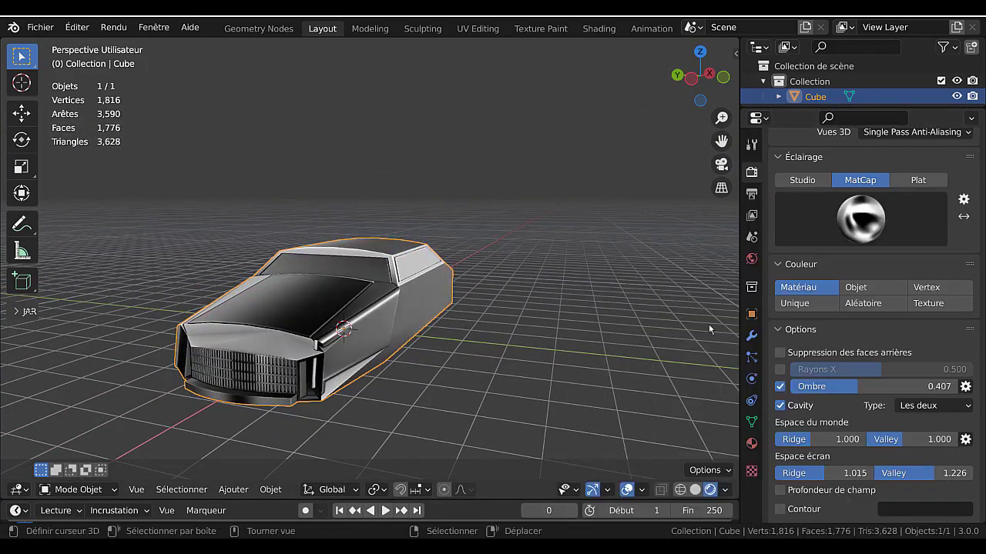
pyautogui.click(859, 222)
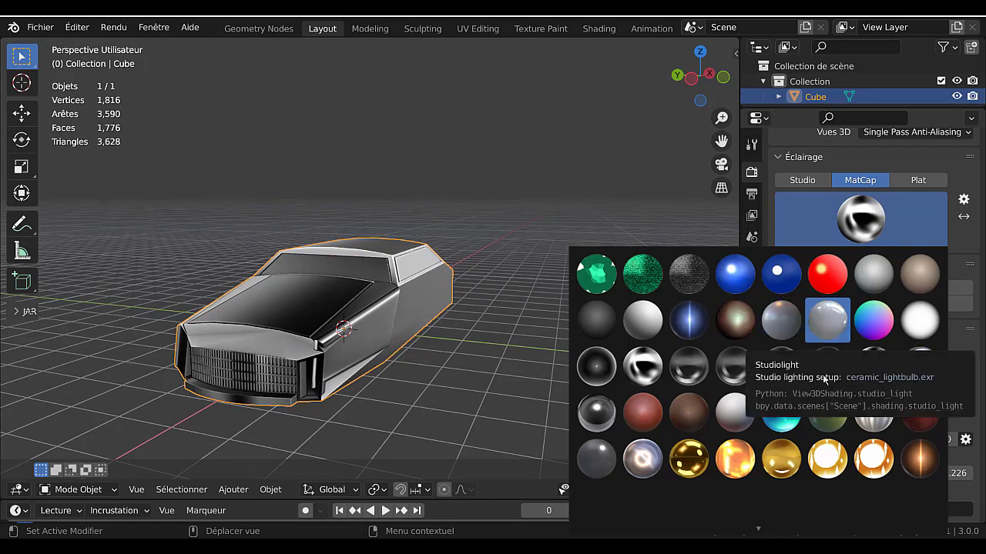
pyautogui.click(603, 416)
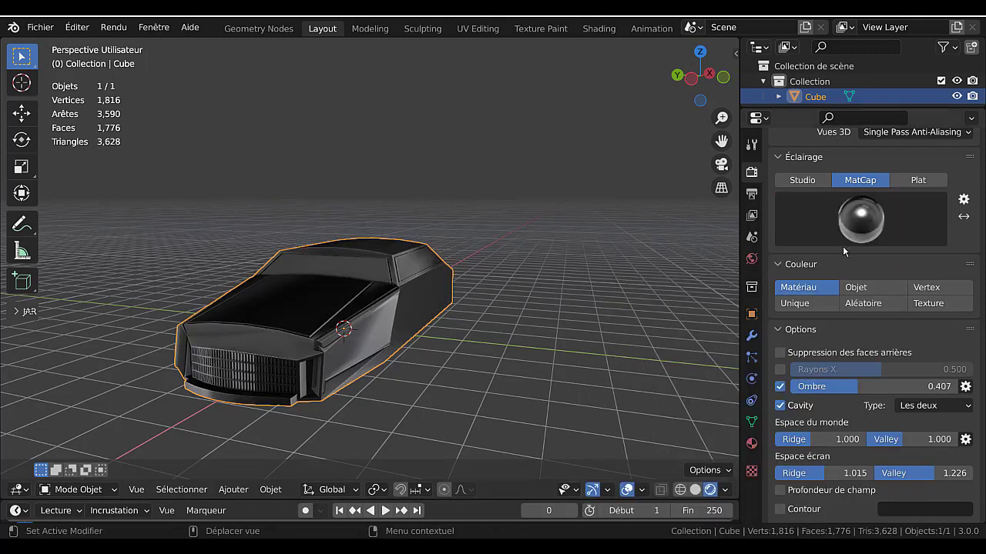
# Open the lights preferences from the MatCap settings and look through the installed MatCaps.
pyautogui.click(860, 219)
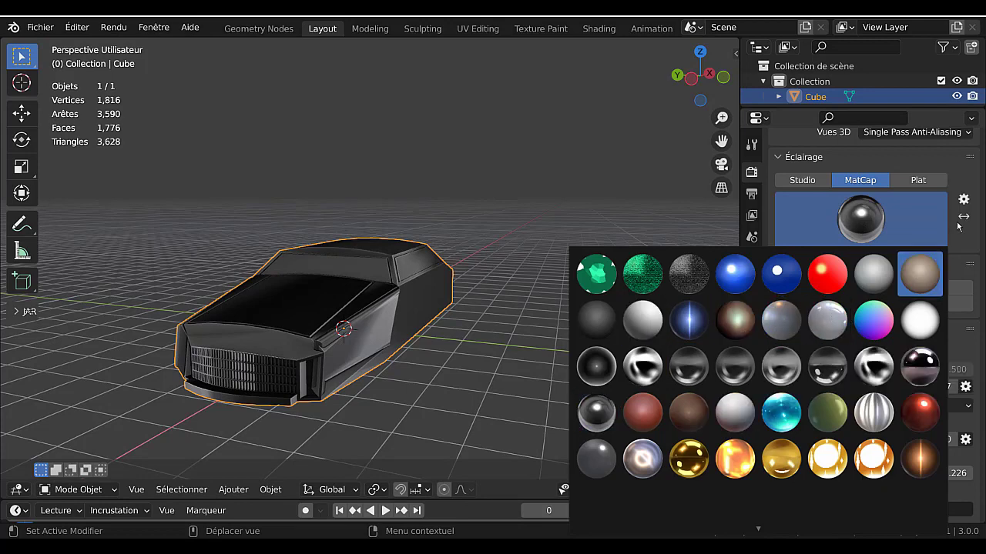
pyautogui.click(963, 199)
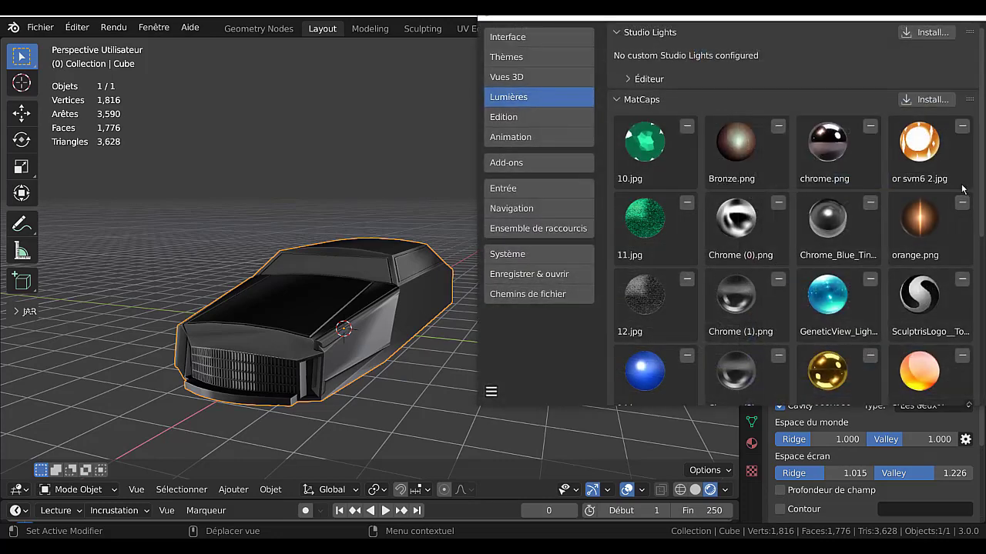
pyautogui.moveTo(835, 24); pyautogui.dragTo(664, 100)
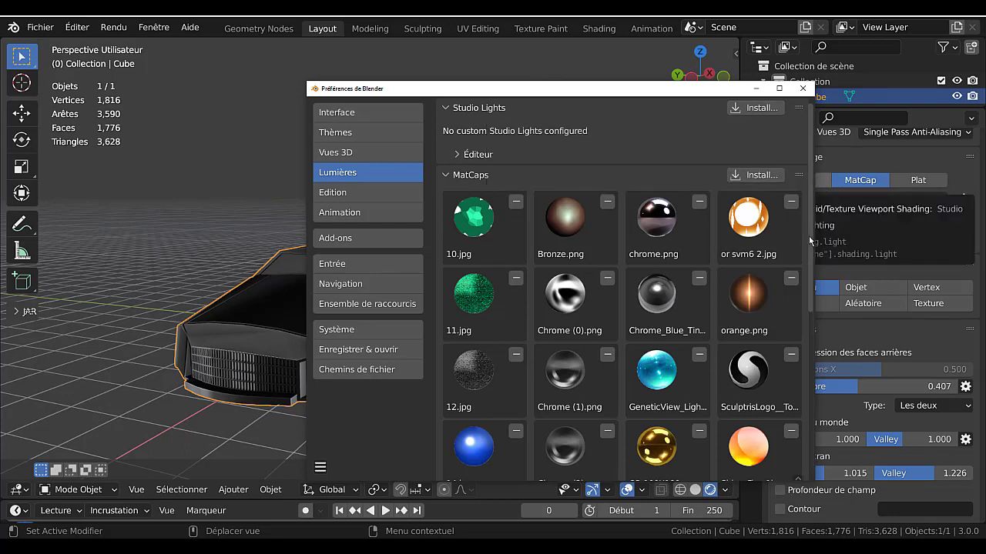
pyautogui.scroll(-4, 809, 235)
pyautogui.scroll(4, 801, 233)
pyautogui.scroll(-2, 812, 242)
pyautogui.scroll(2, 812, 238)
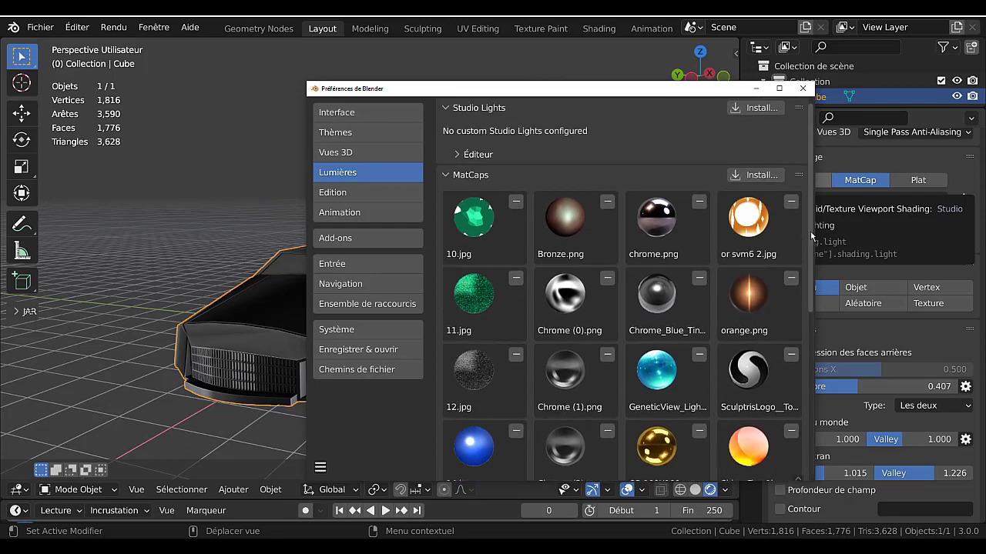
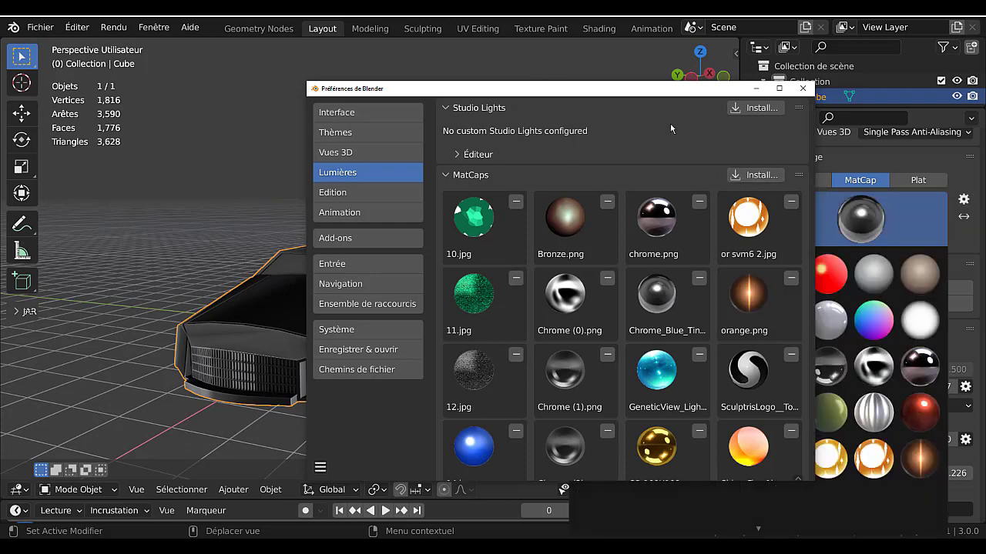
# Start installing a custom studio light and look through the folders in the Texture Blender bookmark.
pyautogui.click(761, 108)
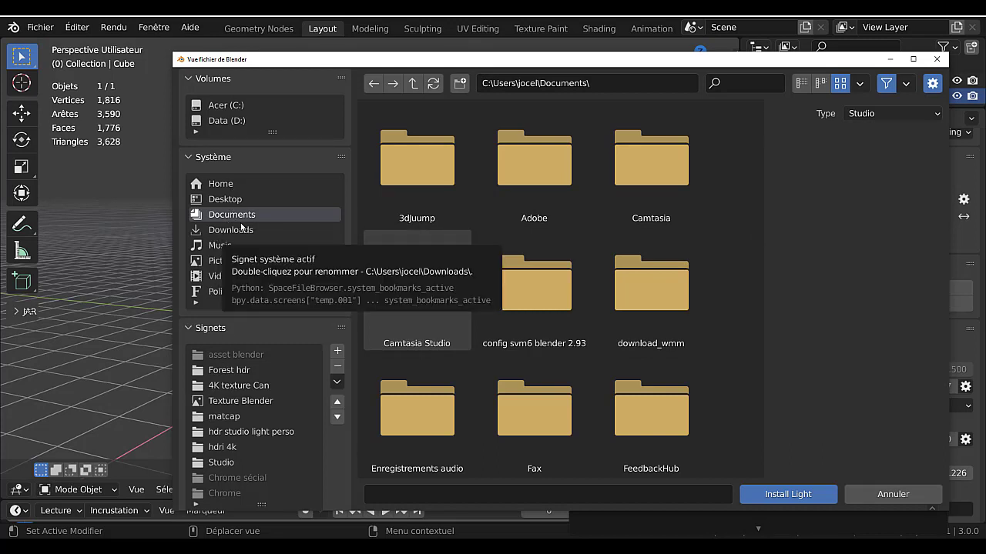
pyautogui.click(231, 401)
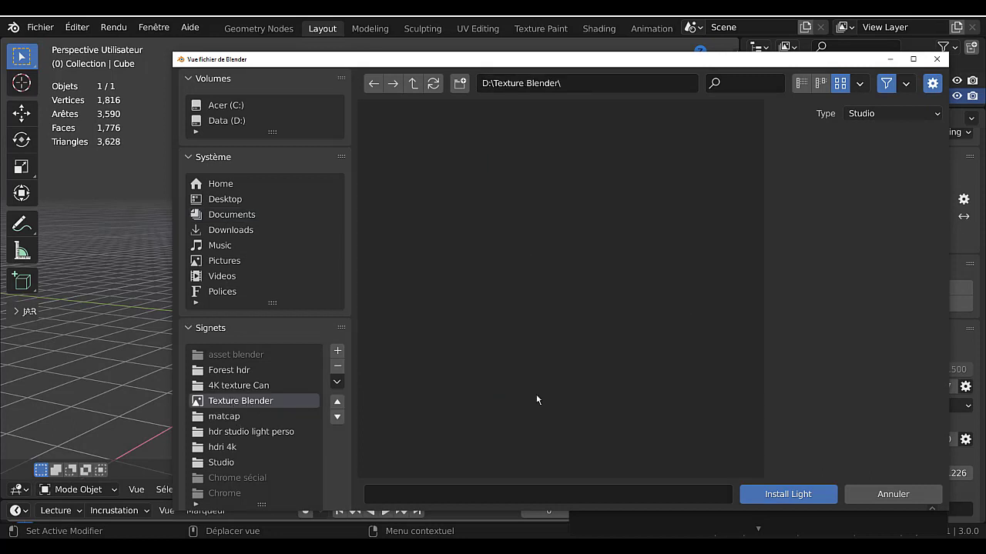
pyautogui.scroll(-5, 736, 358)
pyautogui.scroll(-8, 744, 358)
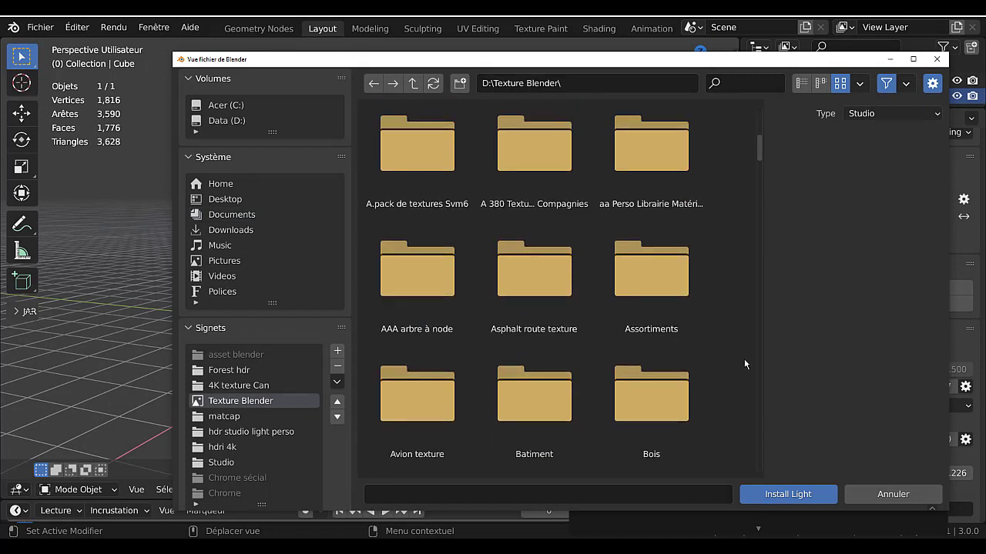
pyautogui.scroll(8, 744, 363)
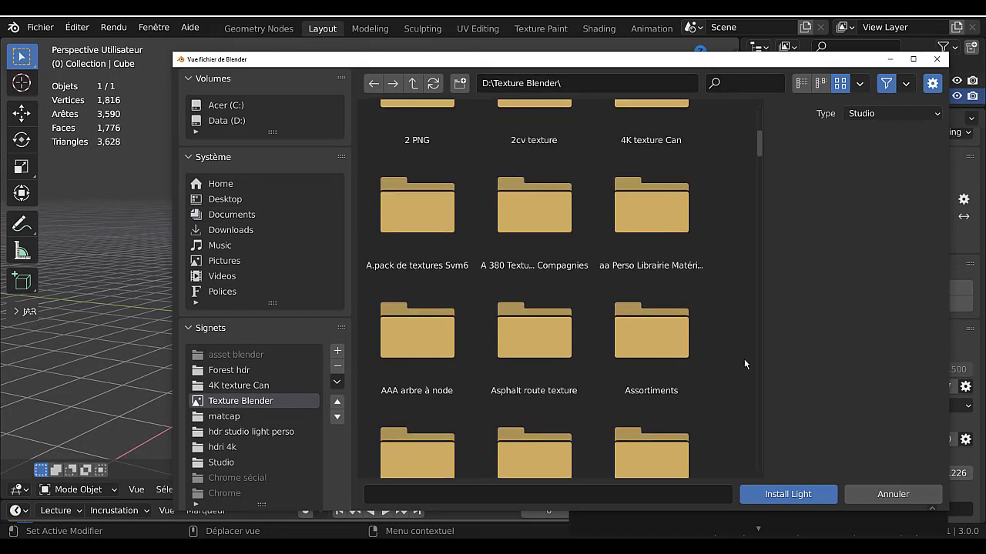
pyautogui.scroll(1, 744, 363)
pyautogui.scroll(1, 744, 363)
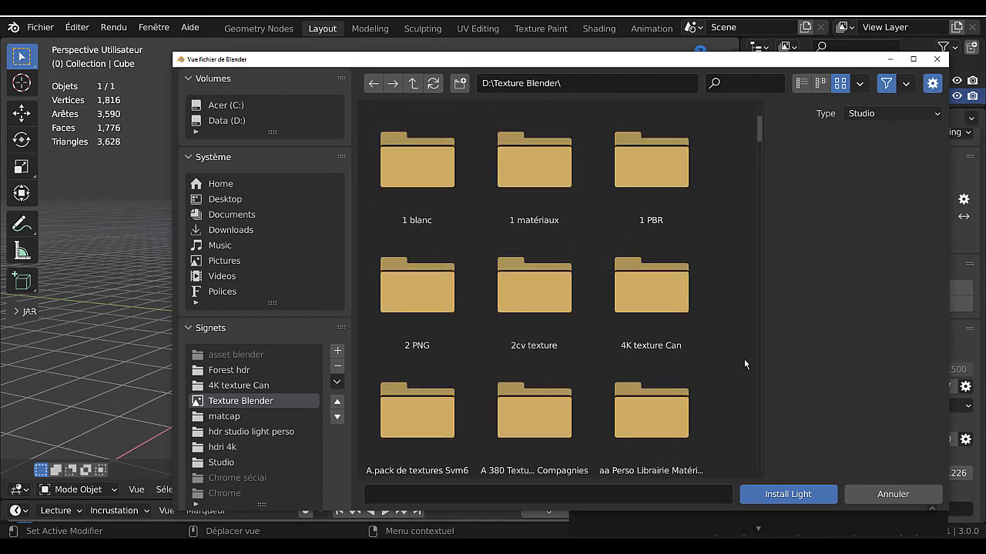
pyautogui.scroll(-4, 744, 363)
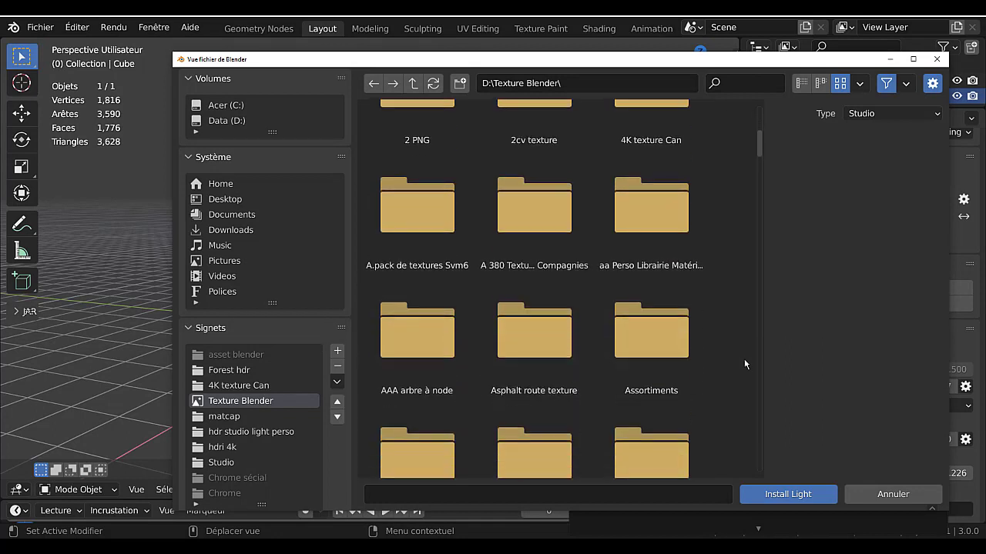
pyautogui.scroll(-5, 744, 364)
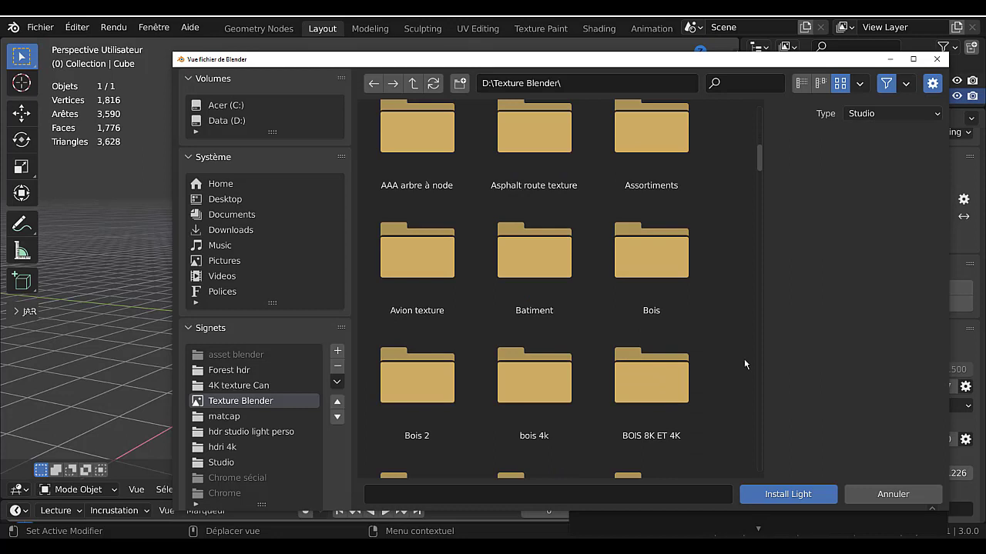
# Show the Texture Blender folder as a detailed list and open its matcap2 subfolder.
pyautogui.click(801, 85)
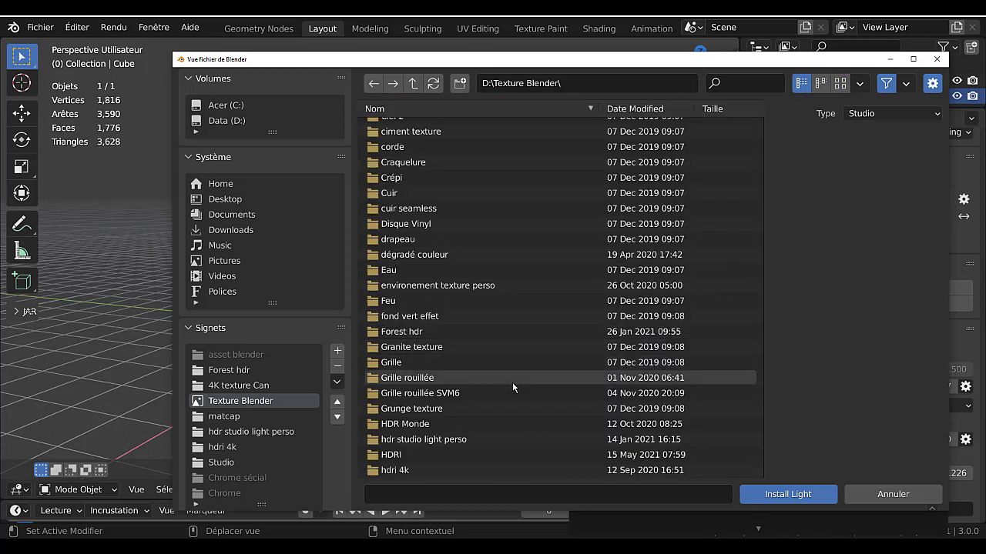
pyautogui.scroll(6, 512, 382)
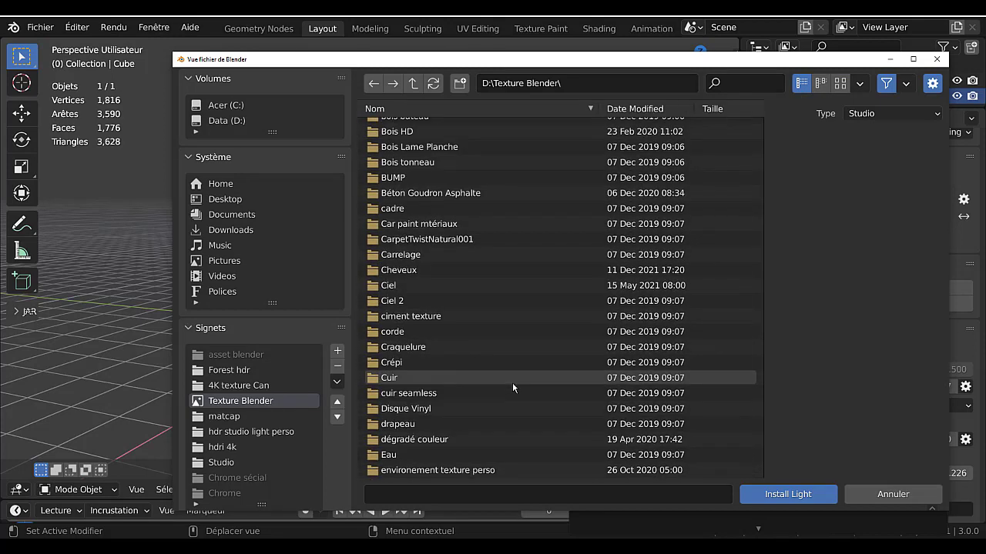
pyautogui.scroll(5, 512, 382)
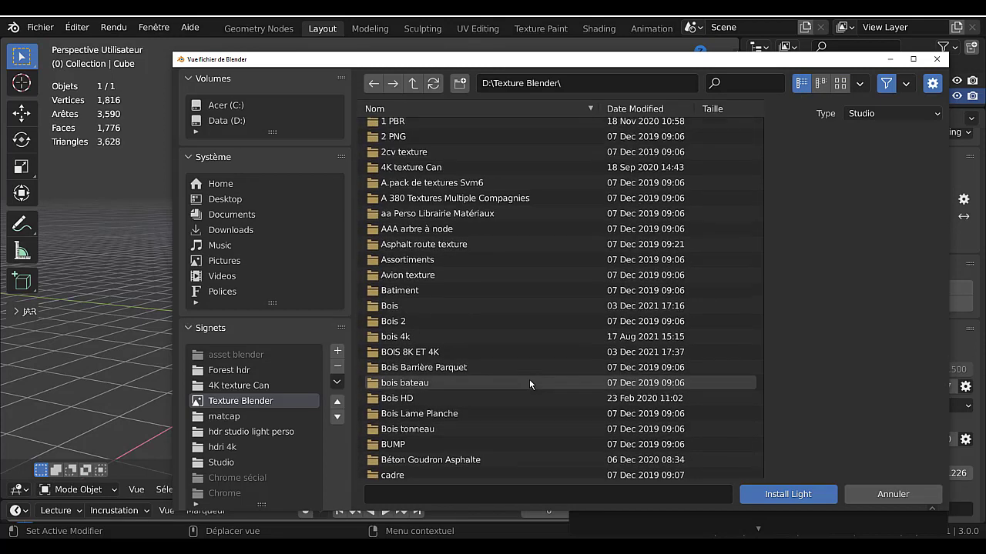
pyautogui.scroll(1, 529, 379)
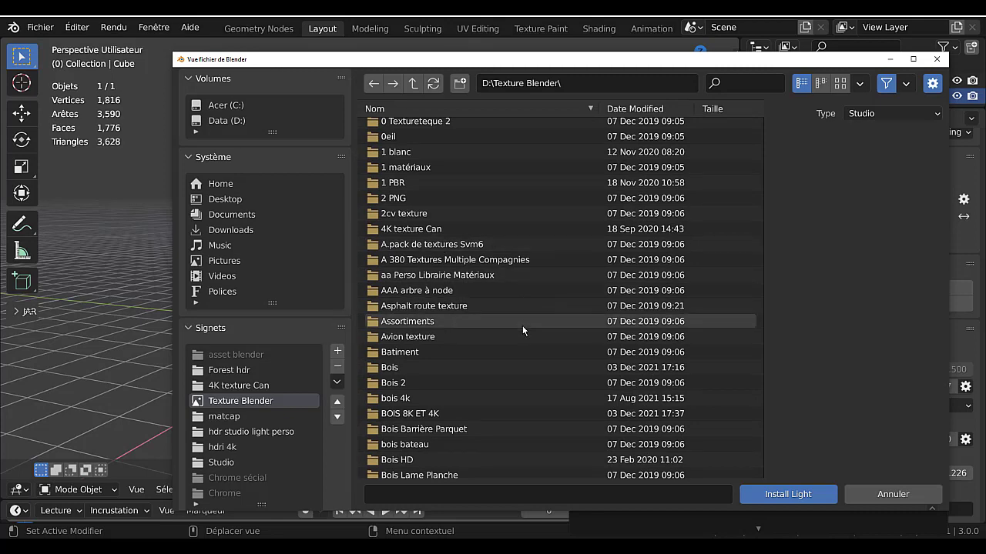
pyautogui.scroll(-15, 524, 331)
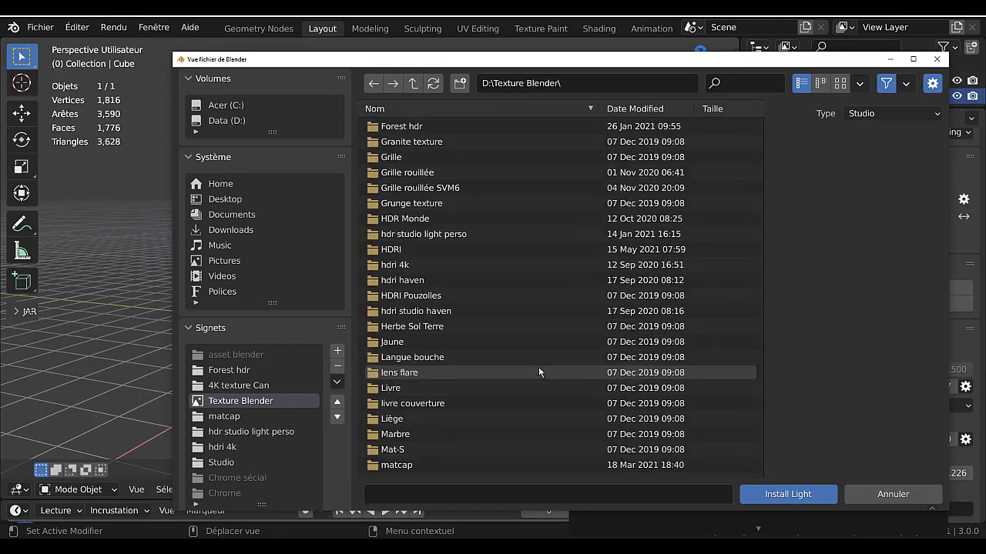
pyautogui.scroll(-5, 538, 366)
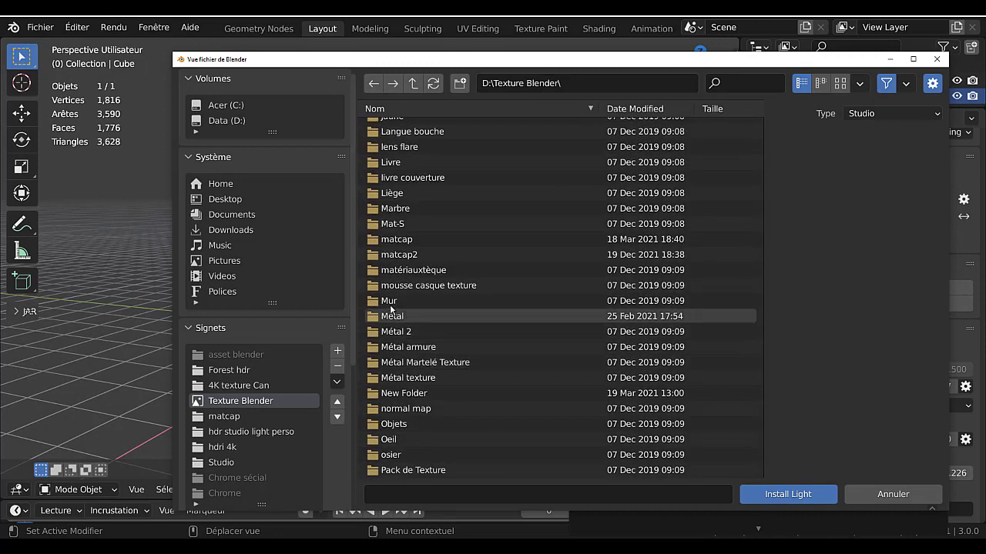
pyautogui.click(392, 255)
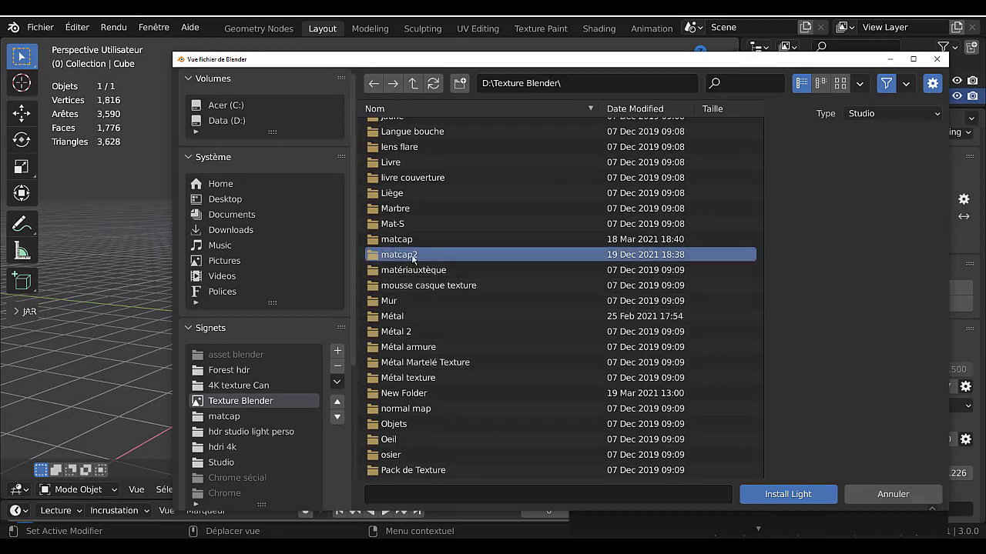
pyautogui.click(772, 490)
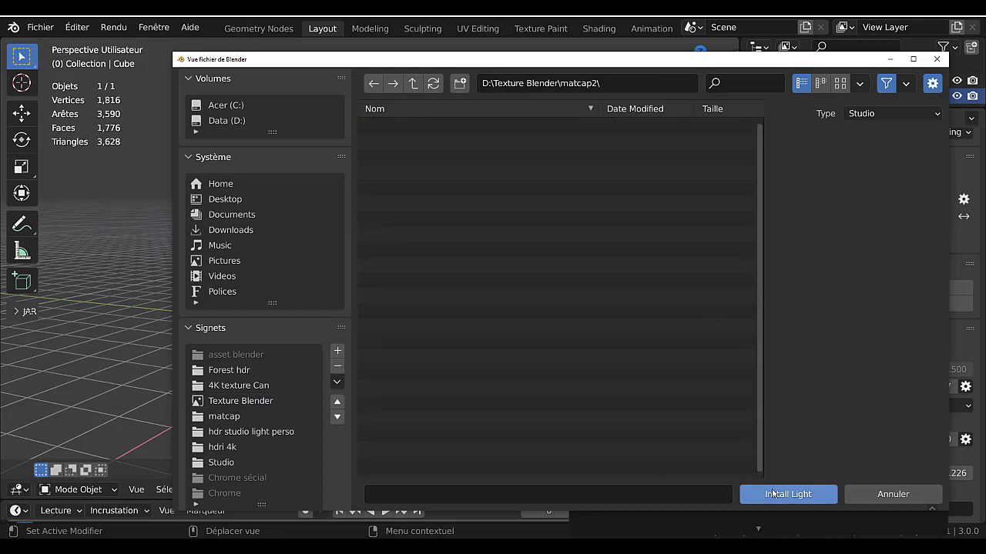
# Return to the Texture Blender folder and open its matcap subfolder to check for installable light files.
pyautogui.click(373, 83)
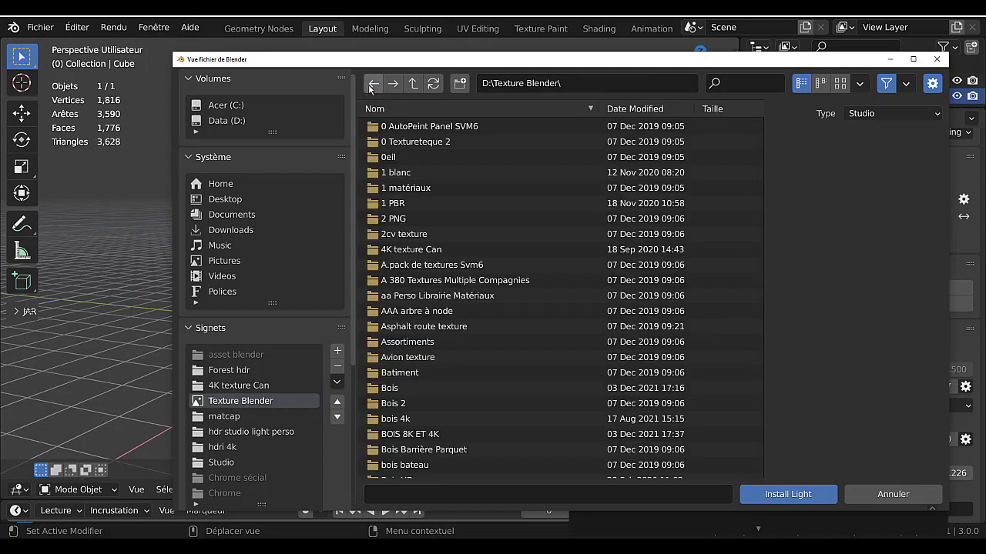
pyautogui.scroll(-2, 575, 422)
pyautogui.scroll(-10, 574, 415)
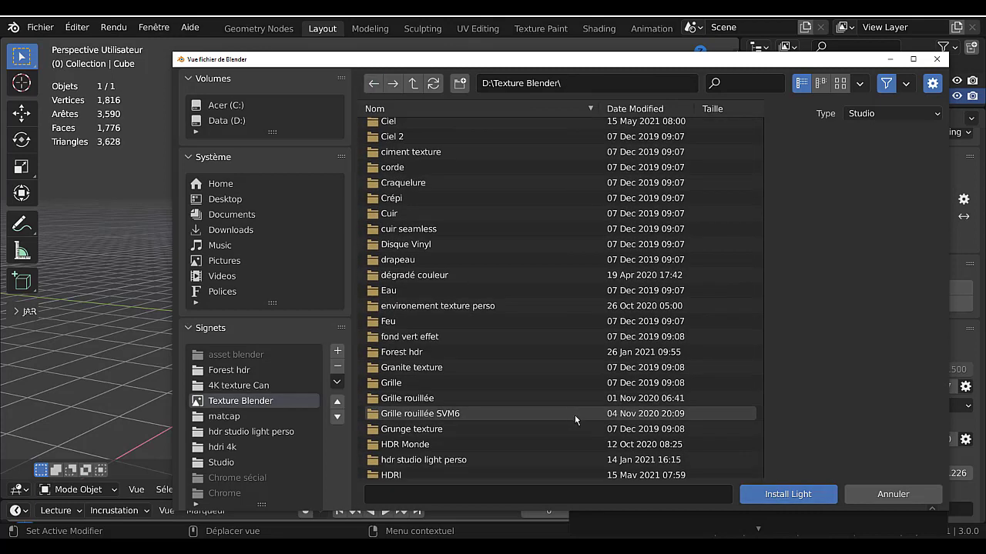
pyautogui.scroll(-5, 513, 366)
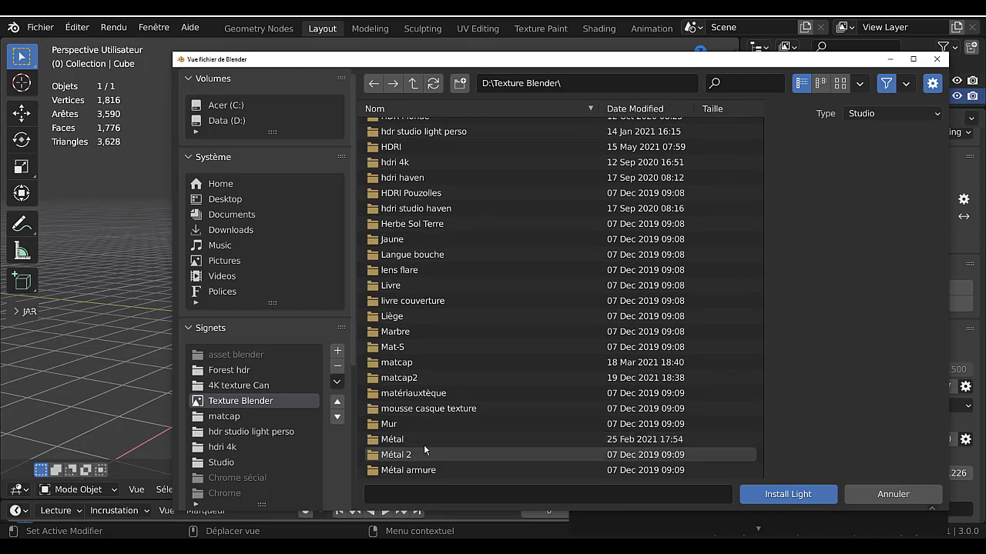
pyautogui.scroll(-2, 452, 447)
pyautogui.scroll(-1, 422, 445)
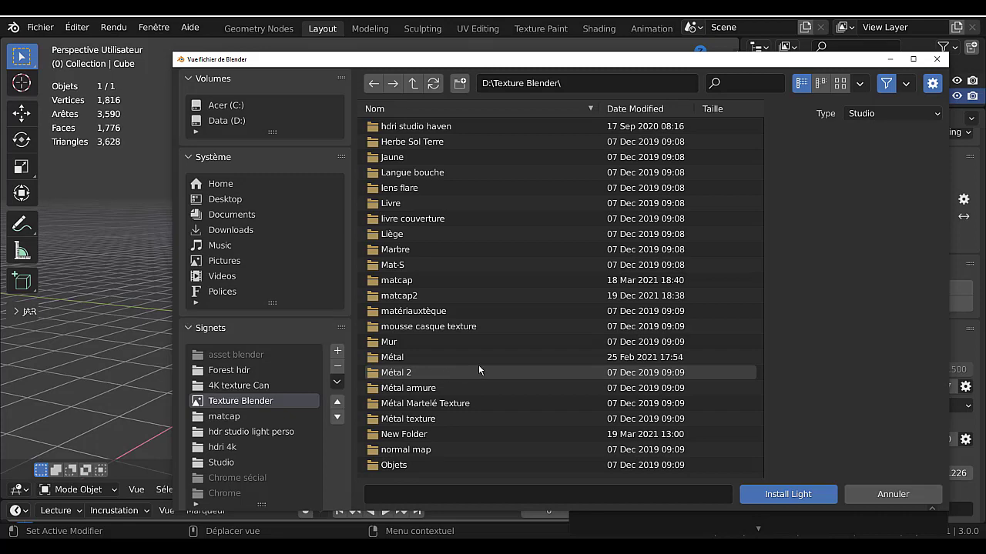
pyautogui.scroll(5, 478, 366)
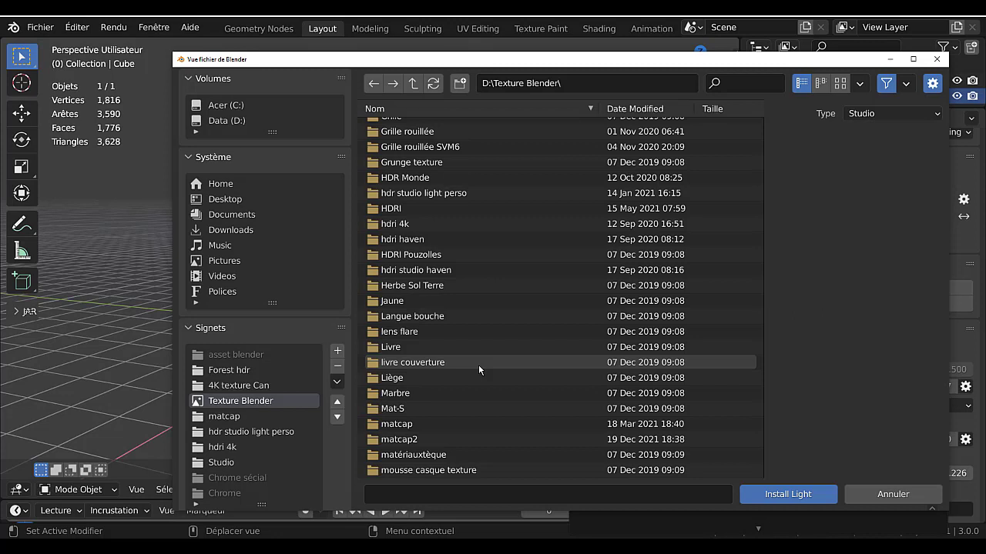
pyautogui.click(389, 427)
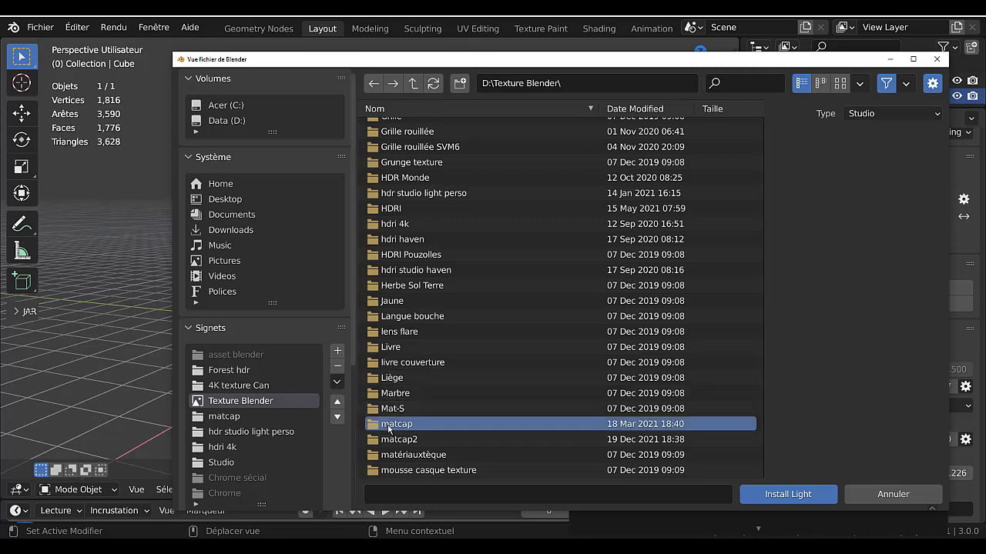
pyautogui.click(780, 496)
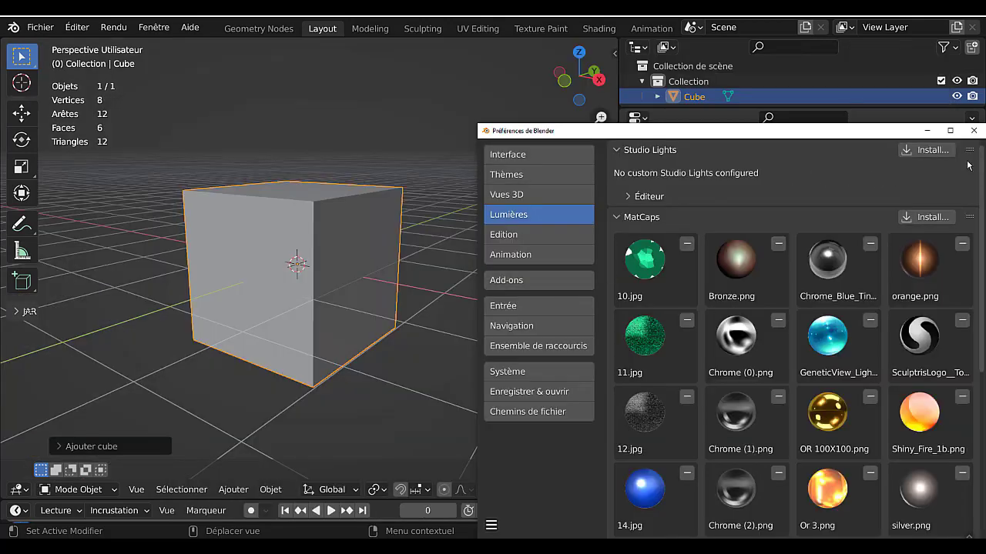
# Start installing a MatCap from the lights preferences and open the Texture Blender bookmark.
pyautogui.moveTo(815, 138); pyautogui.dragTo(735, 108)
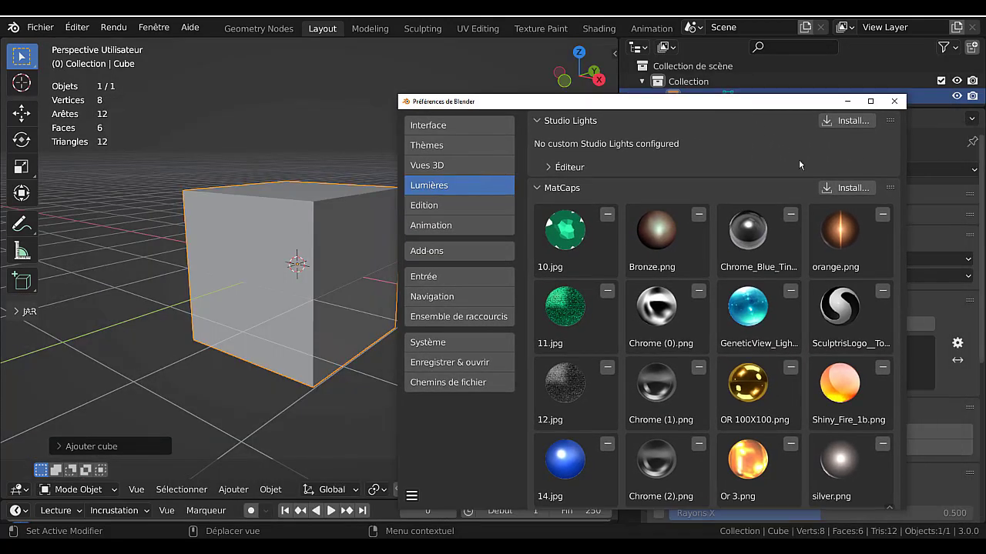
pyautogui.click(860, 188)
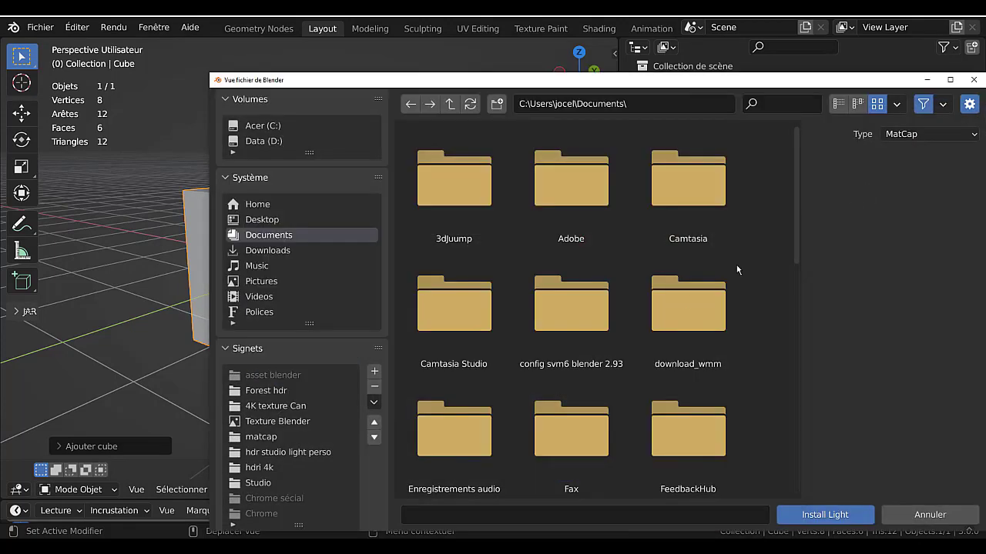
pyautogui.scroll(-2, 703, 358)
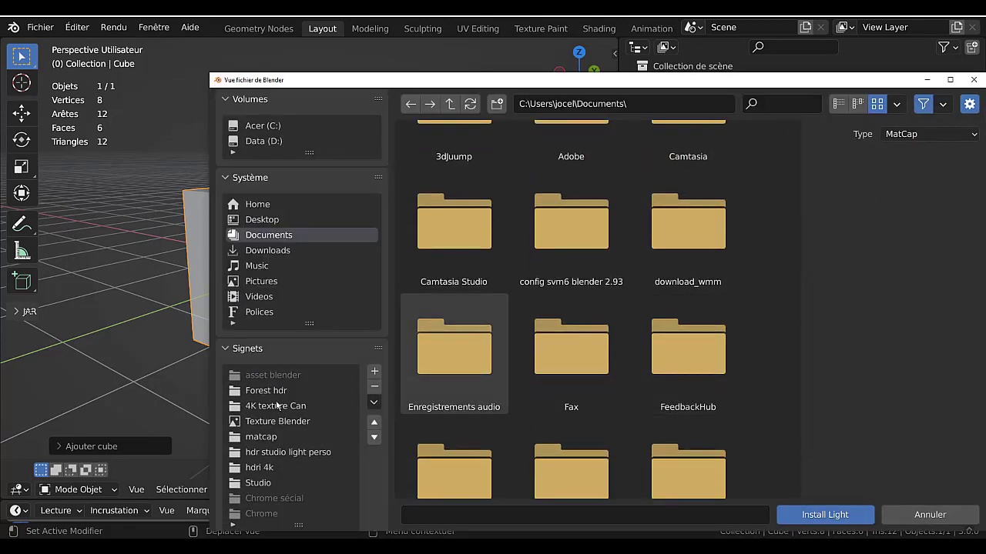
pyautogui.click(270, 423)
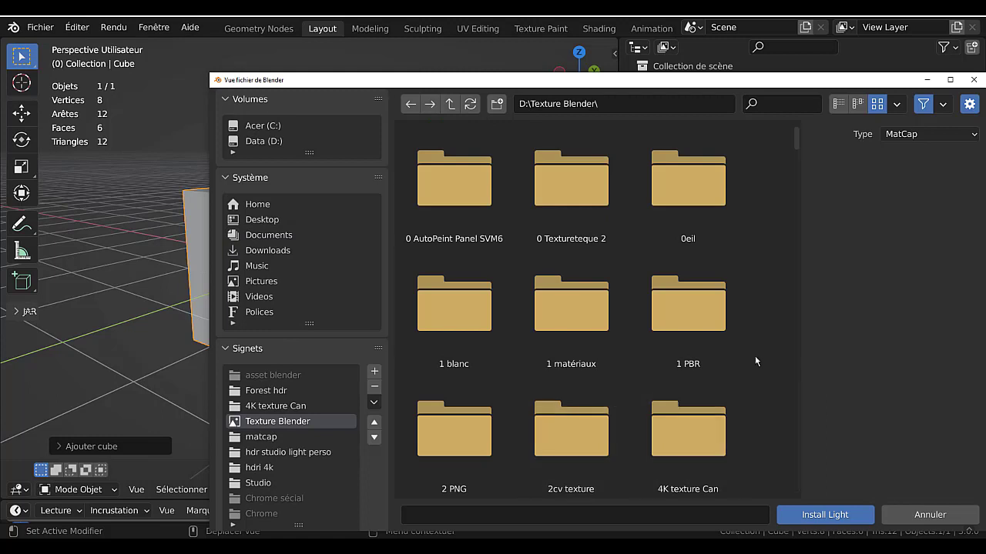
# Look through the texture folders inside Texture Blender for one holding MatCap images.
pyautogui.scroll(-2, 755, 359)
pyautogui.scroll(-3, 755, 356)
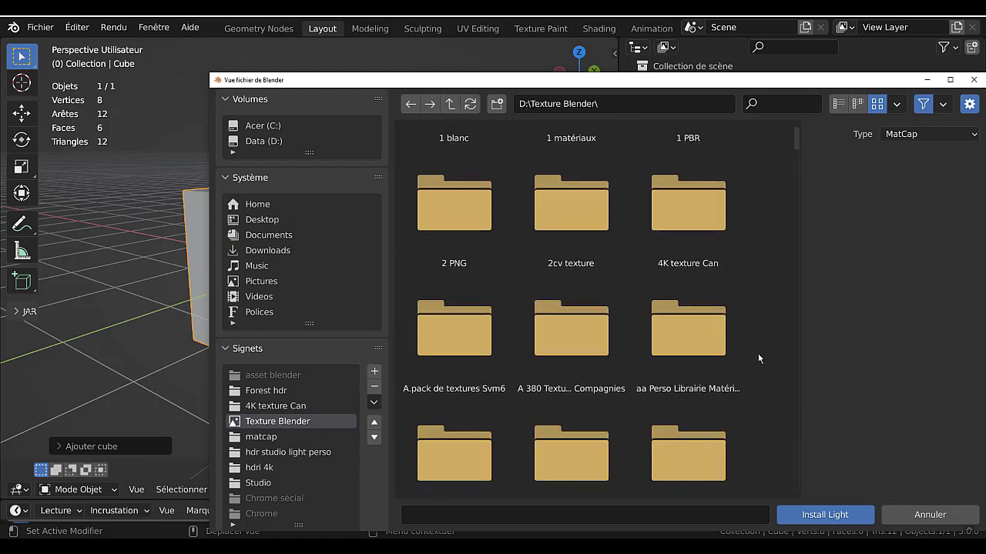
pyautogui.scroll(-5, 758, 358)
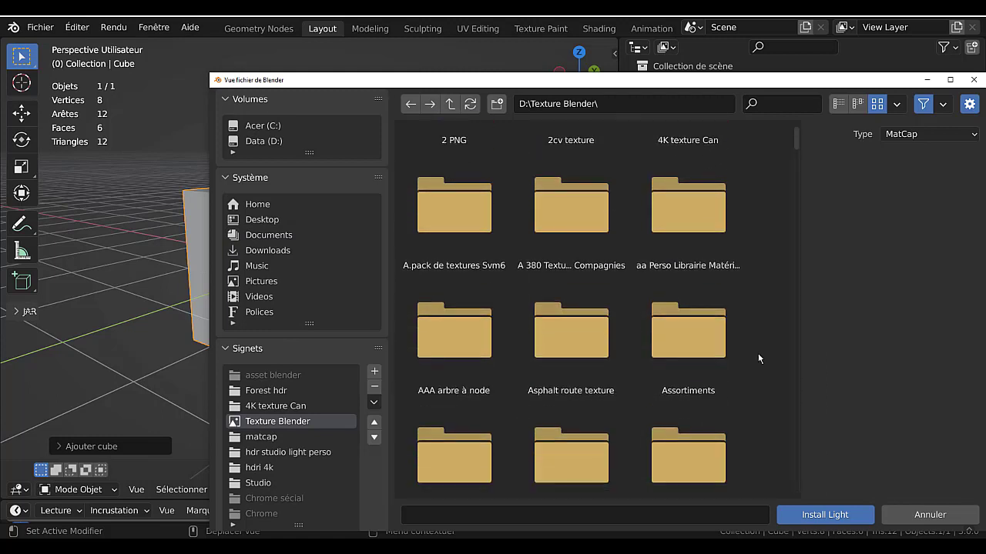
pyautogui.scroll(-4, 758, 354)
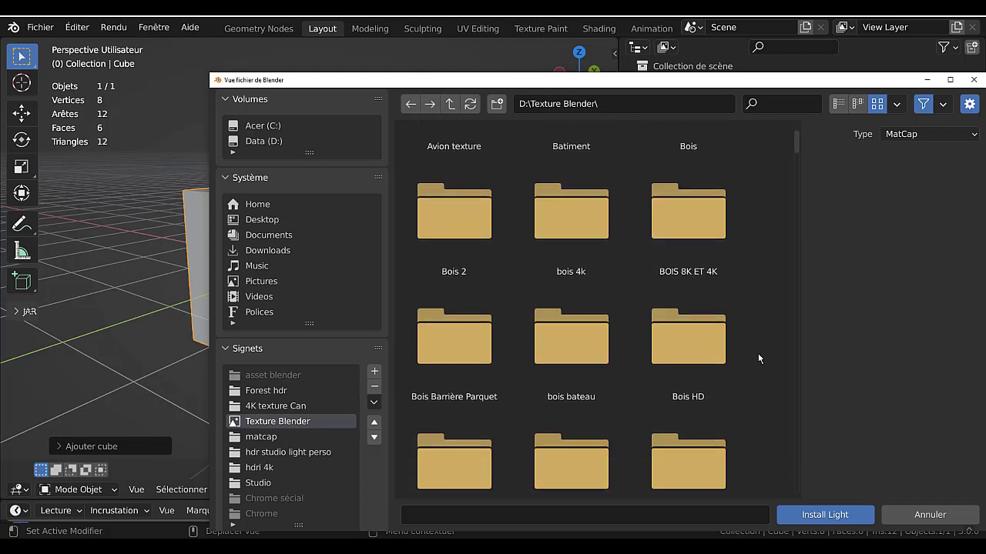
pyautogui.scroll(5, 762, 348)
pyautogui.scroll(8, 757, 395)
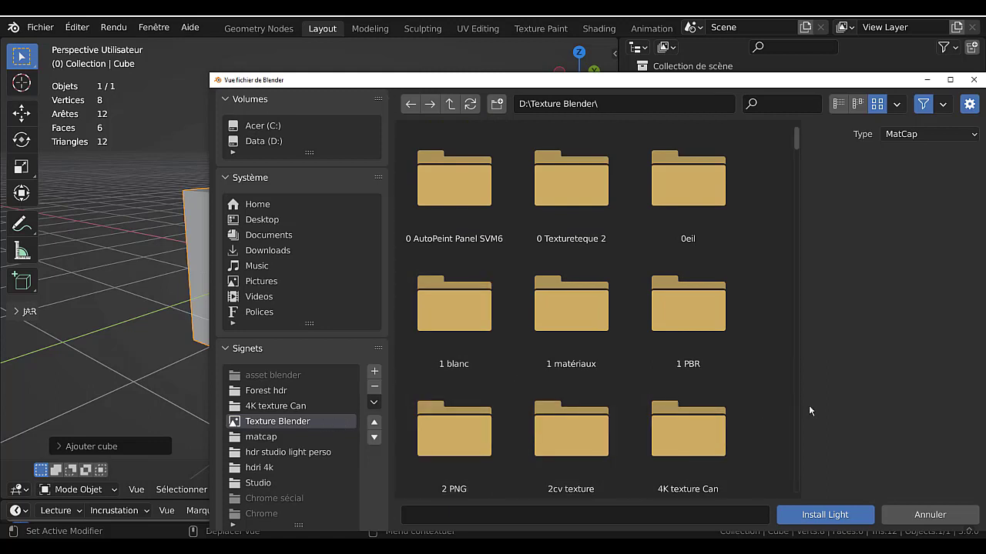
pyautogui.scroll(-1, 778, 397)
pyautogui.scroll(-2, 777, 396)
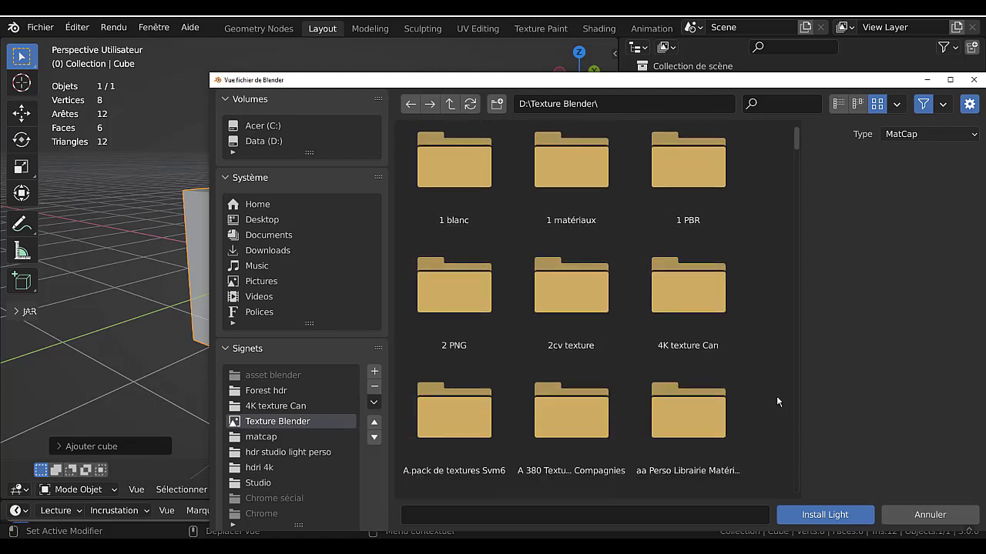
pyautogui.scroll(3, 776, 396)
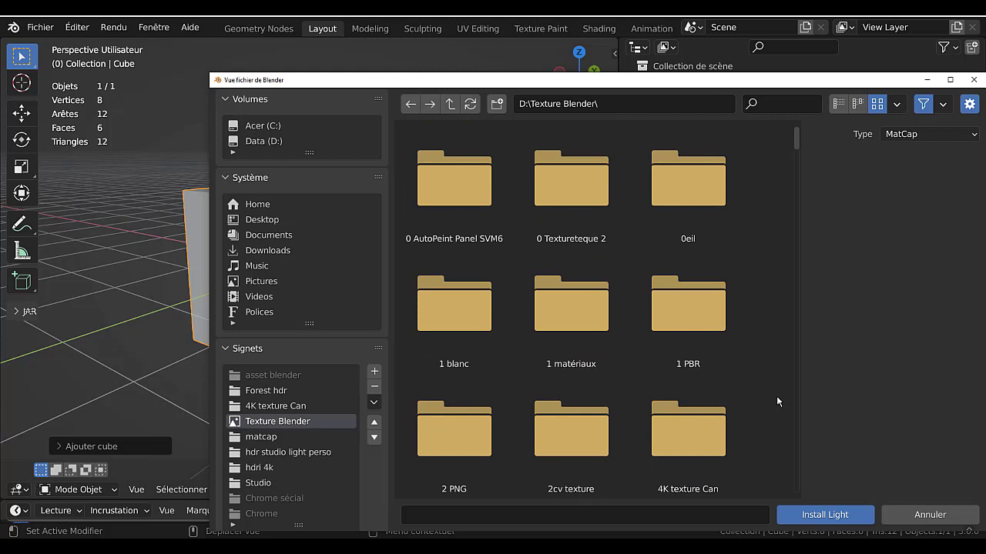
# Inspect the 0 AutoPeint Panel SVM6 folder and its archipack_materials subfolder, and go back up to the parent folder.
pyautogui.click(469, 246)
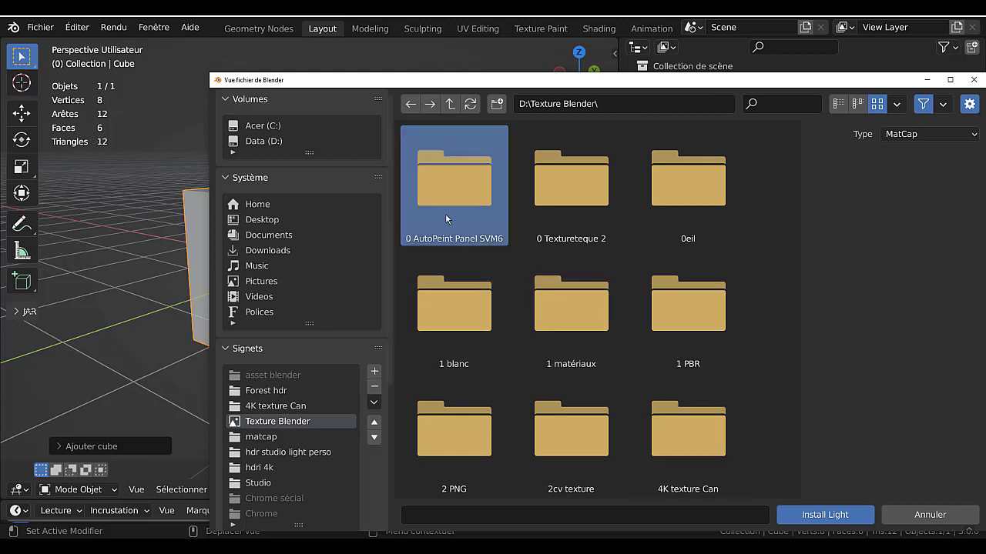
pyautogui.click(820, 513)
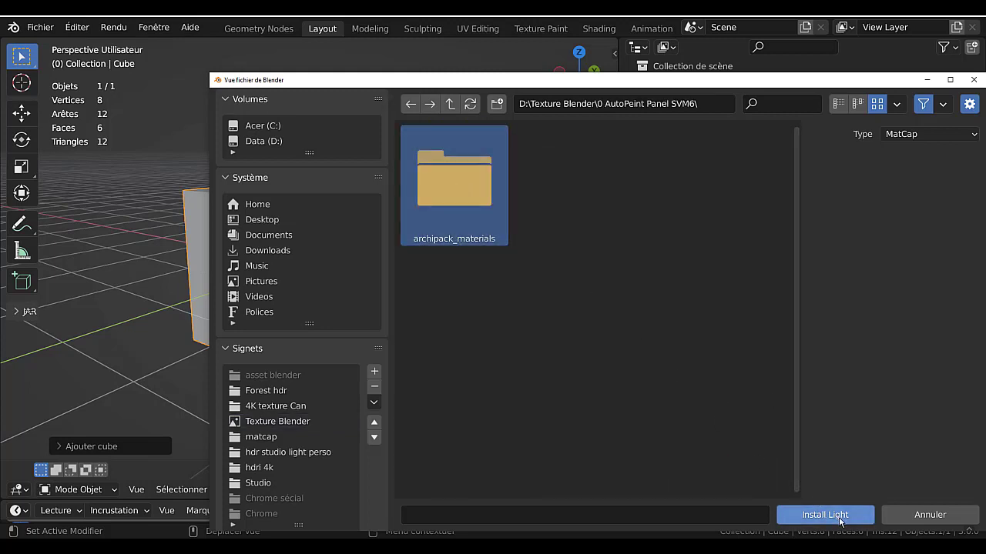
pyautogui.click(812, 514)
pyautogui.click(411, 103)
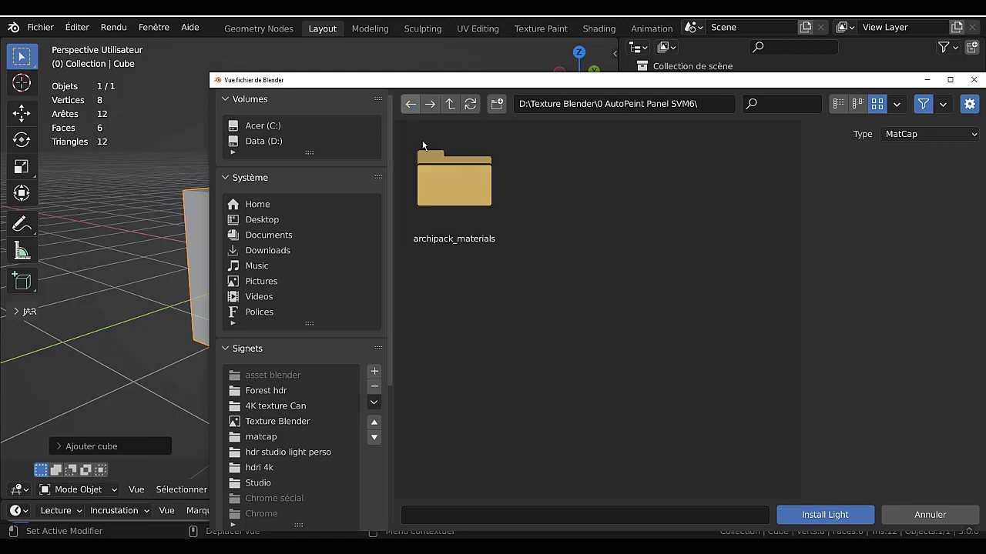
# Open the Cuivre Laiton folder inside A.pack de textures Svm6 in the Texture Blender folder.
pyautogui.click(411, 104)
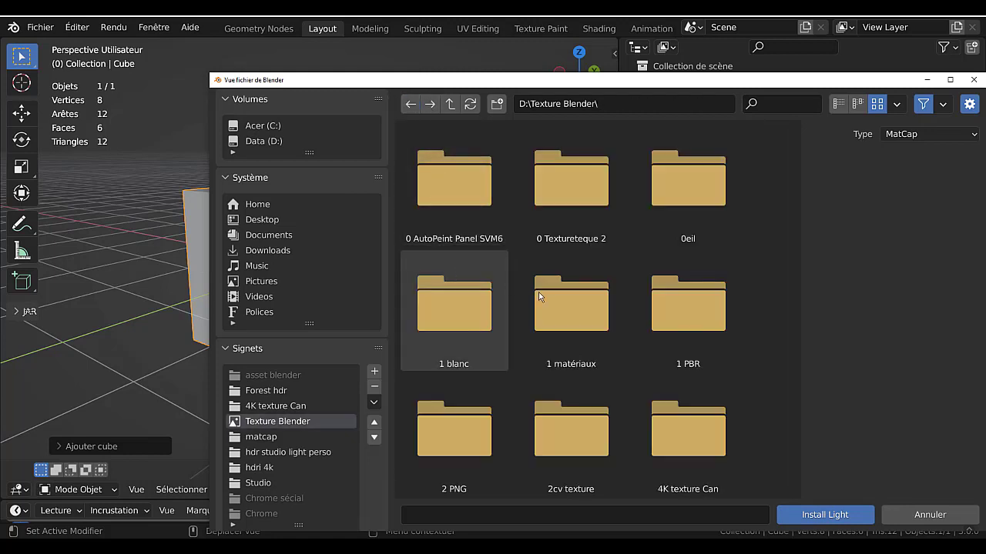
pyautogui.scroll(-5, 771, 315)
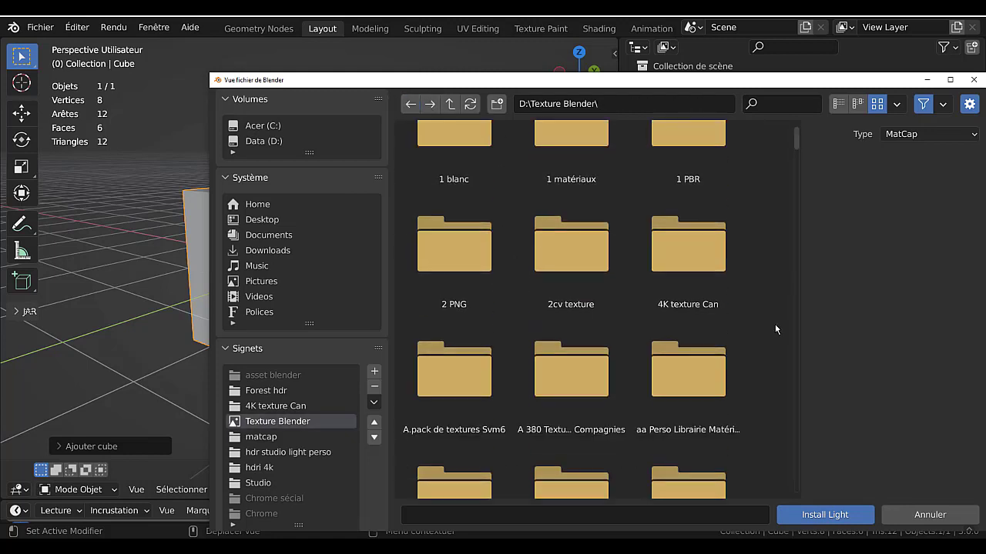
pyautogui.click(436, 396)
pyautogui.click(830, 518)
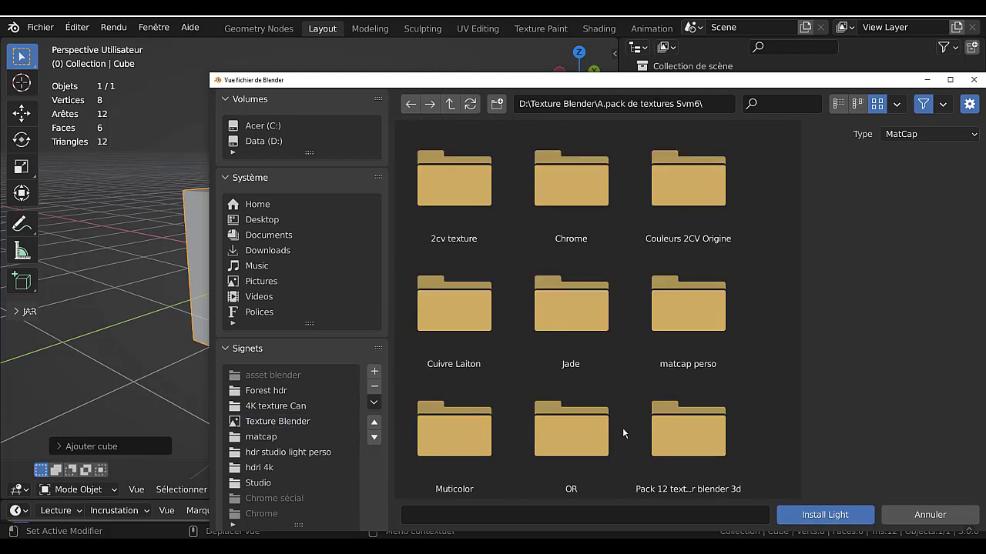
pyautogui.scroll(-2, 494, 327)
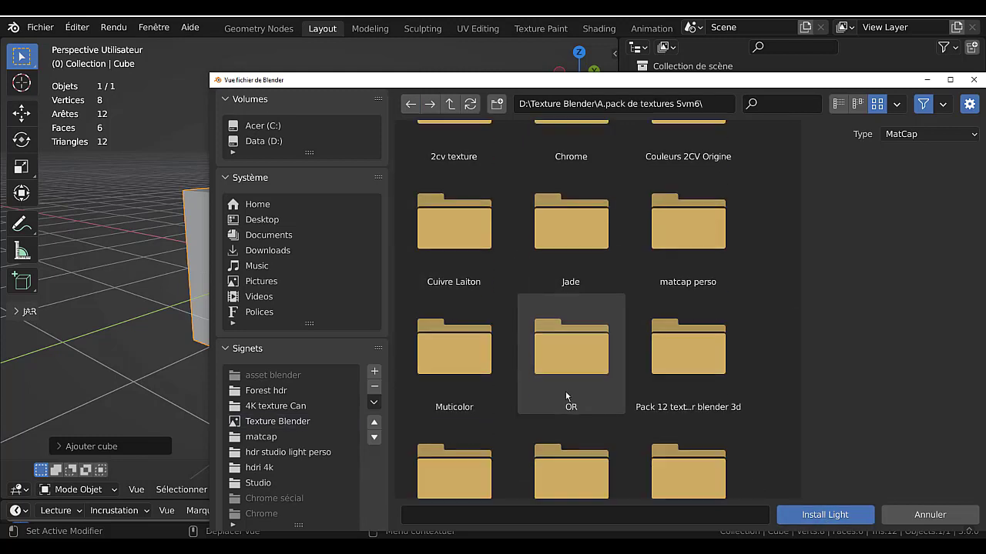
pyautogui.click(435, 229)
pyautogui.click(825, 514)
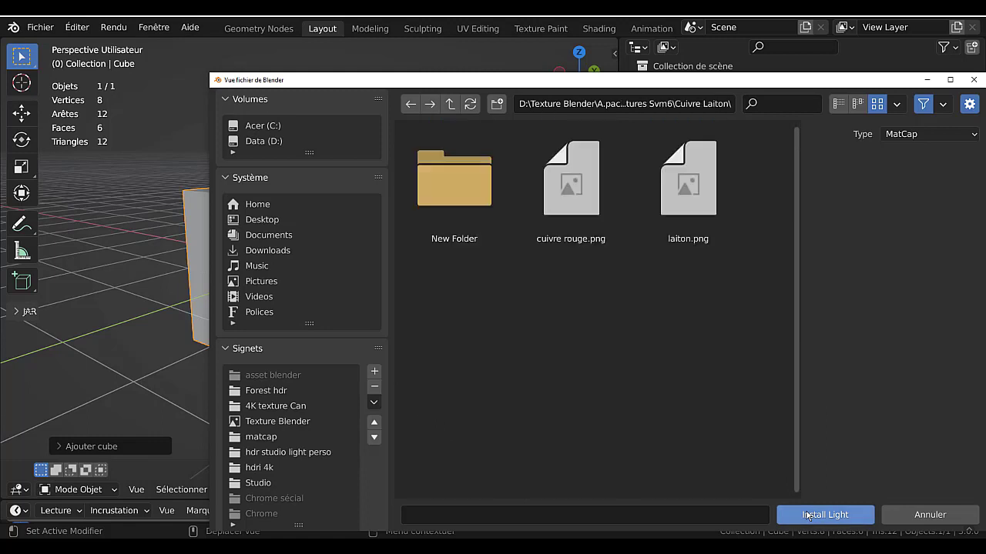
# Check the New Folder subfolder for MatCap images and return to the Cuivre Laiton folder.
pyautogui.click(464, 183)
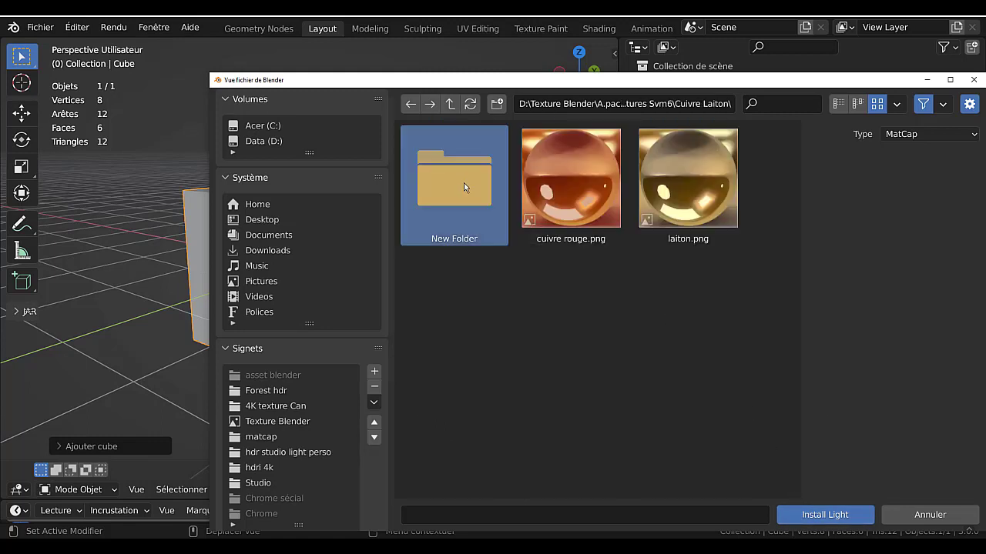
pyautogui.click(812, 514)
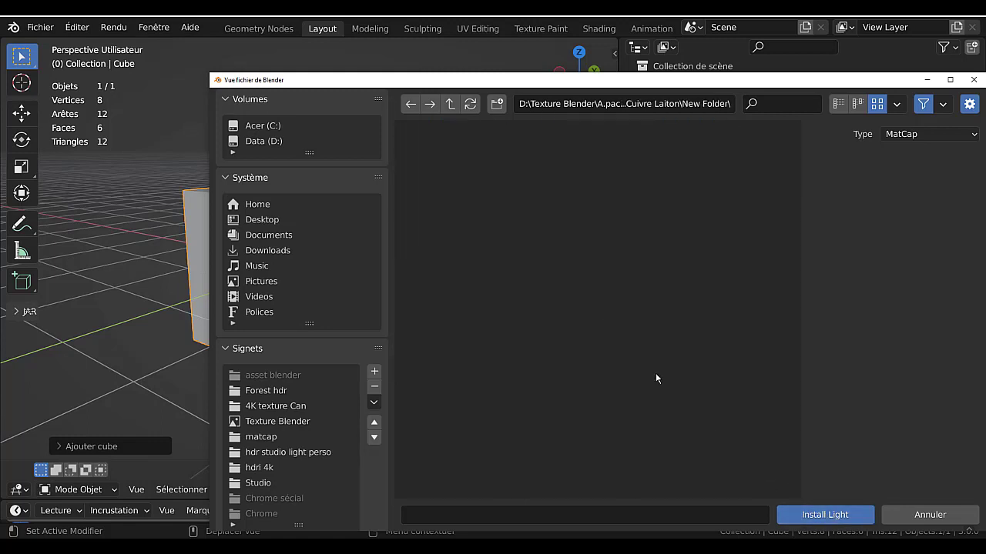
pyautogui.click(410, 105)
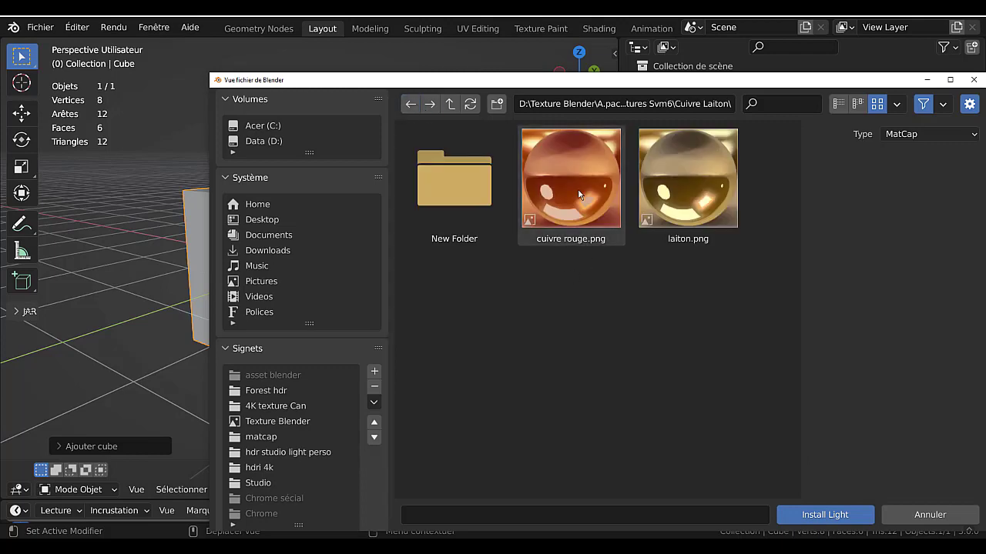
# Install cuivre rouge.png as a MatCap, check the end of the MatCap list, and close the preferences.
pyautogui.click(568, 171)
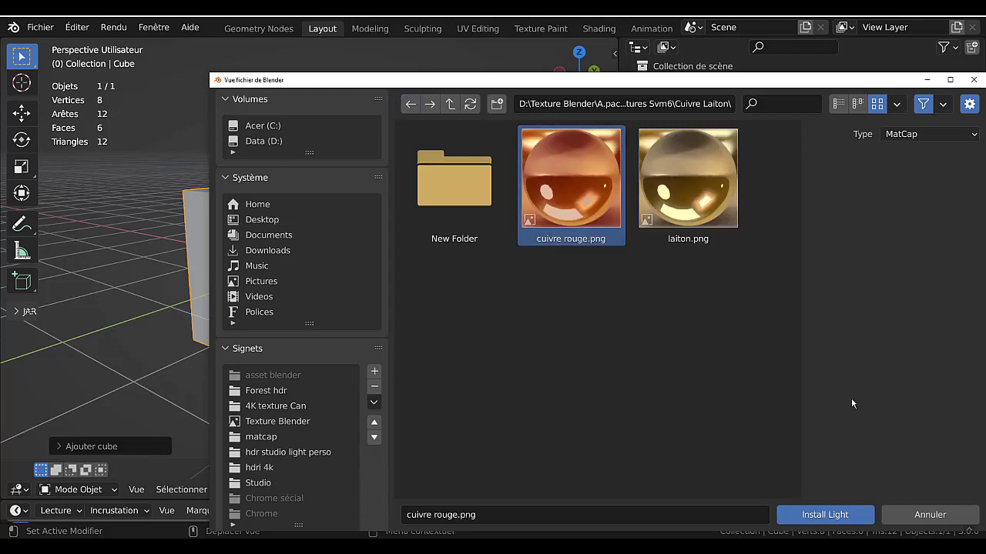
pyautogui.click(833, 516)
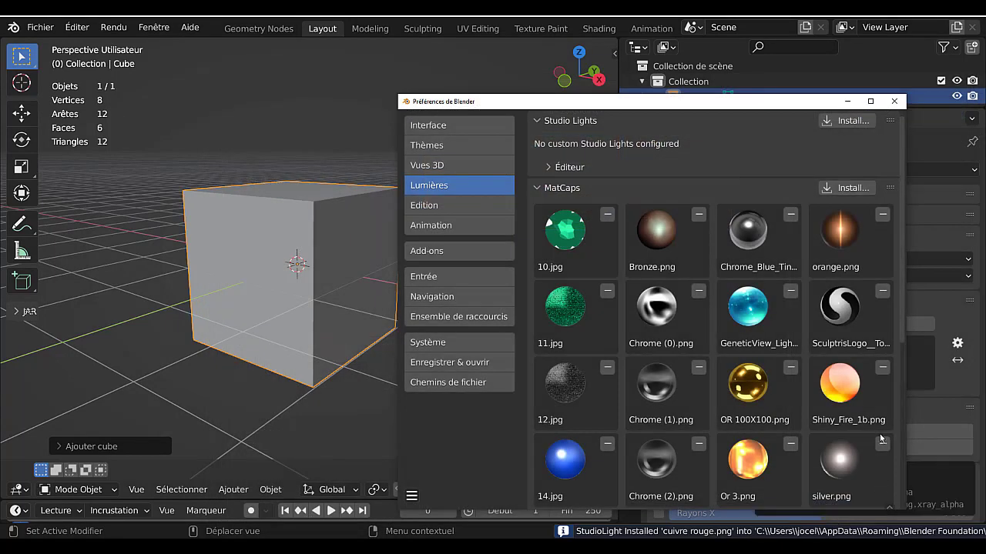
pyautogui.scroll(-8, 863, 423)
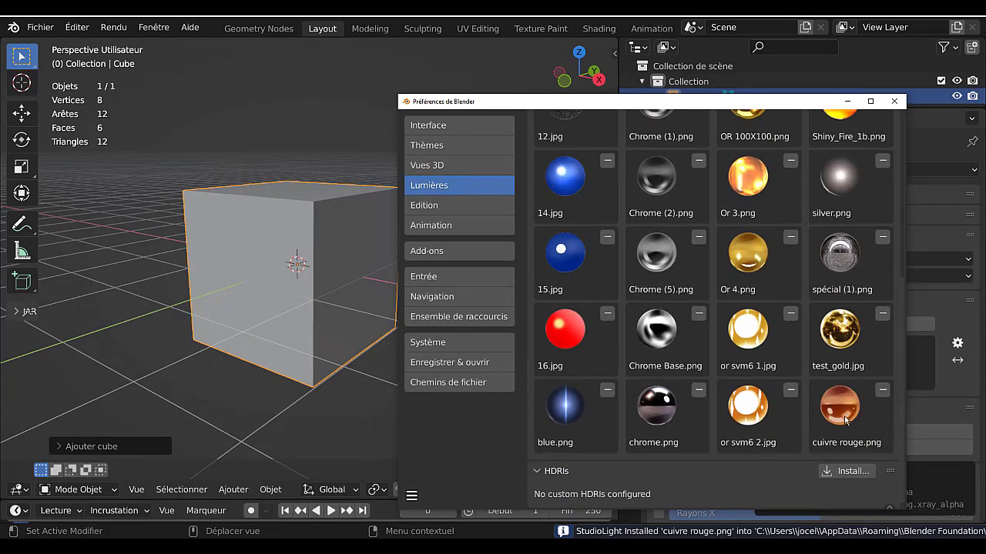
pyautogui.click(895, 101)
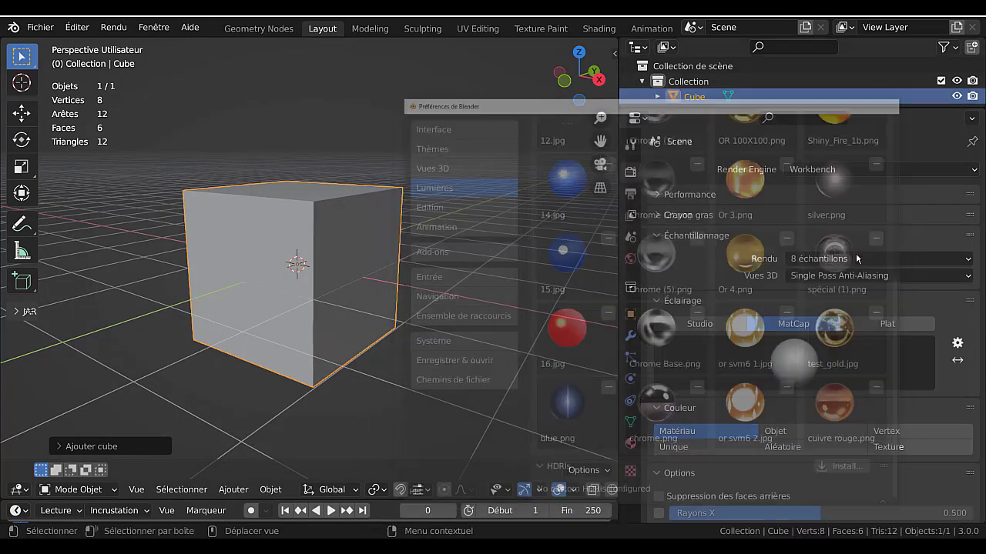
# Set the Workbench lighting to the cuivre rouge MatCap and preview it on the cube in rendered shading.
pyautogui.click(797, 349)
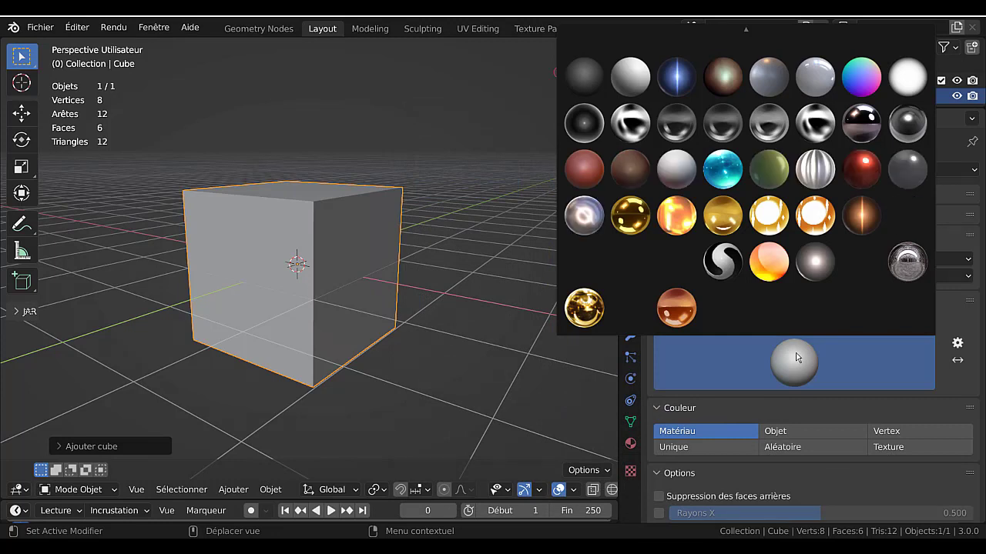
pyautogui.click(678, 316)
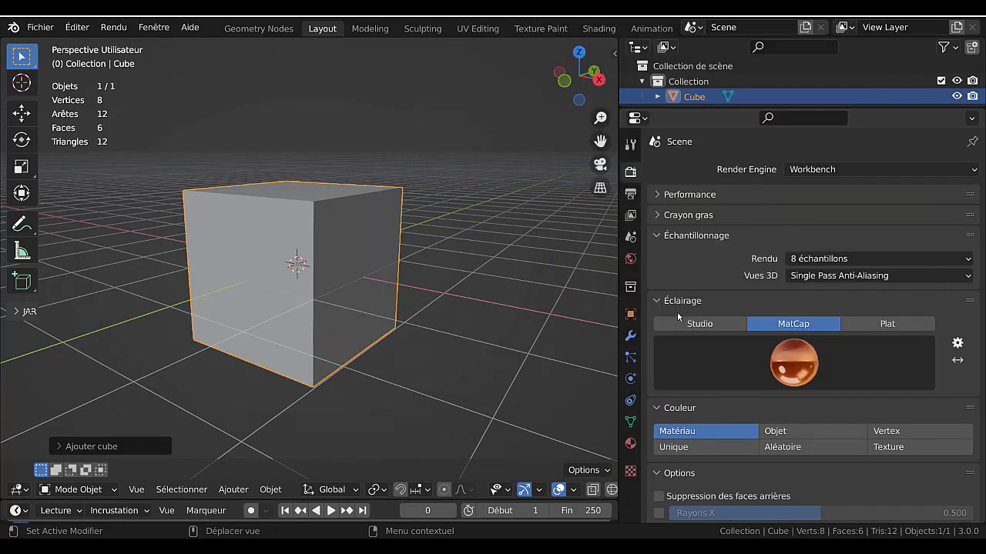
pyautogui.scroll(-3, 578, 499)
pyautogui.click(589, 490)
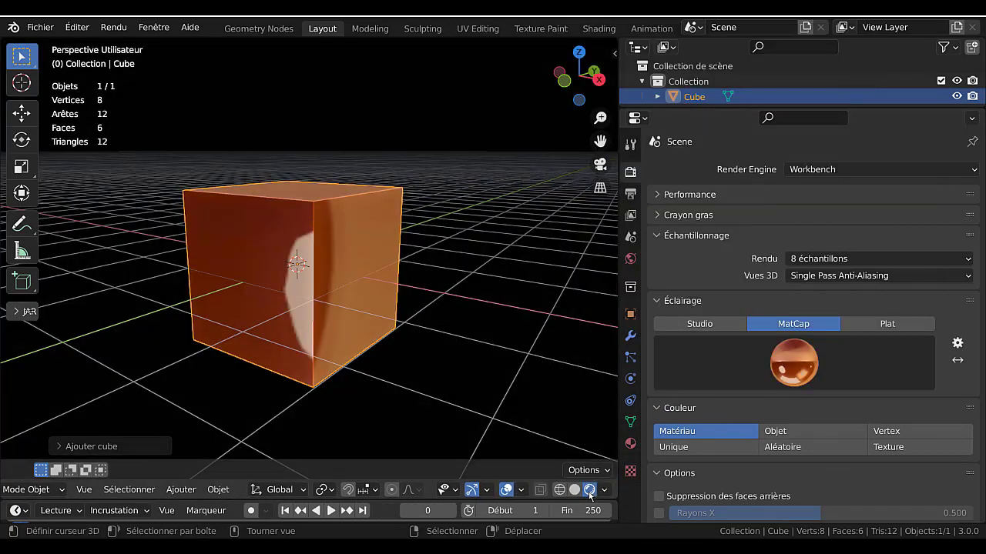
pyautogui.moveTo(402, 387)
pyautogui.mouseDown(button='middle')
pyautogui.moveTo(473, 393)
pyautogui.moveTo(299, 397)
pyautogui.moveTo(307, 324)
pyautogui.moveTo(500, 362)
pyautogui.moveTo(415, 404)
pyautogui.mouseUp(button='middle')
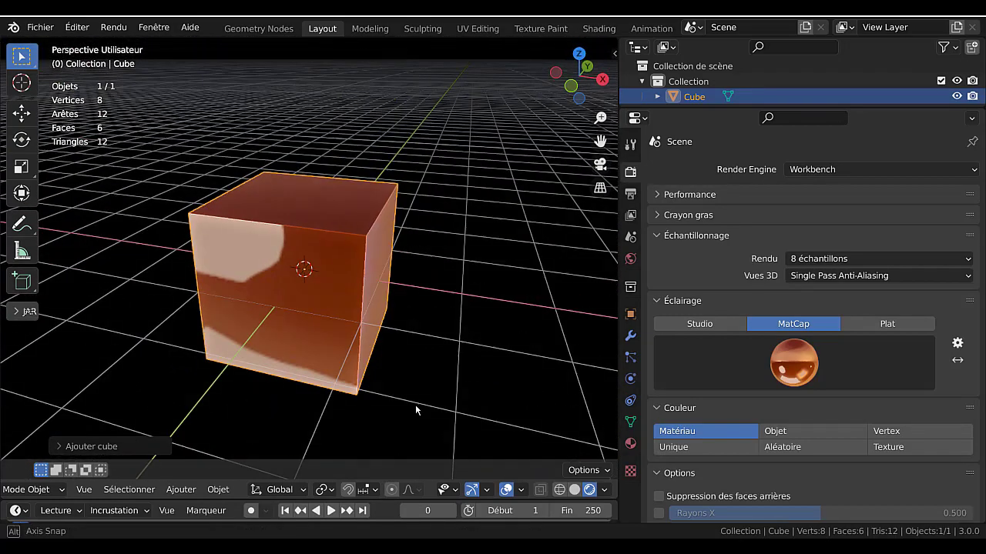
pyautogui.click(815, 371)
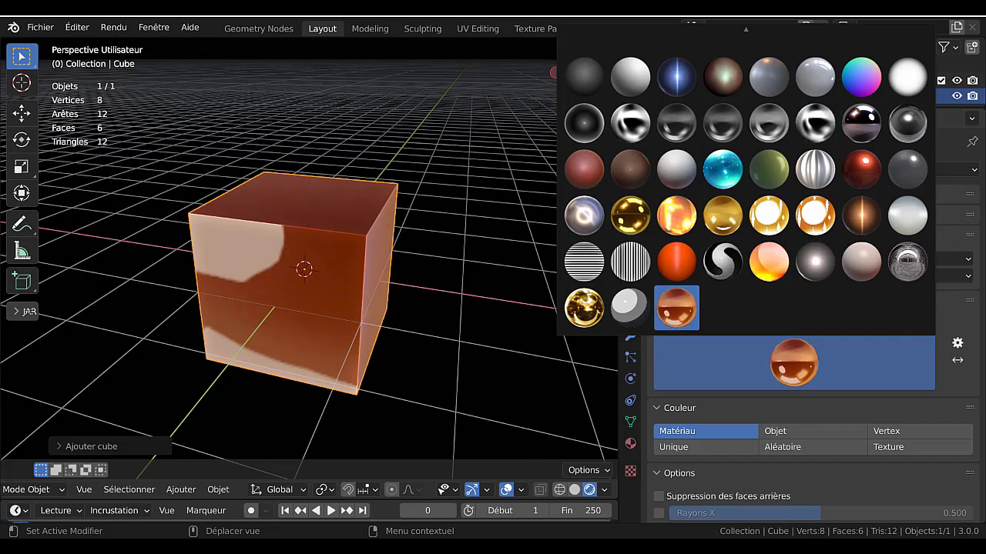
# Switch to the Blender window containing the car model and apply the gold MatCap Or 4.png.
pyautogui.moveTo(567, 548)
pyautogui.click(497, 504)
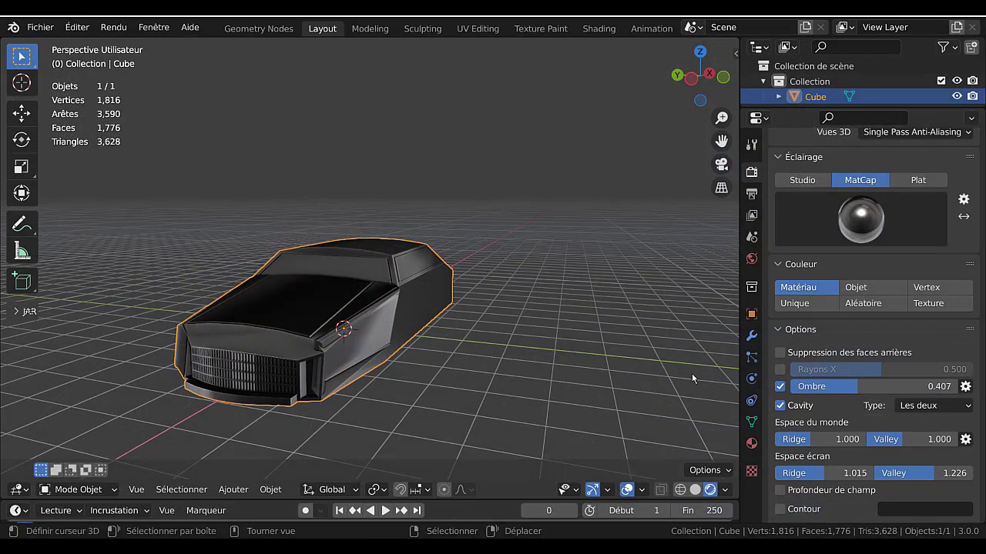
pyautogui.click(872, 225)
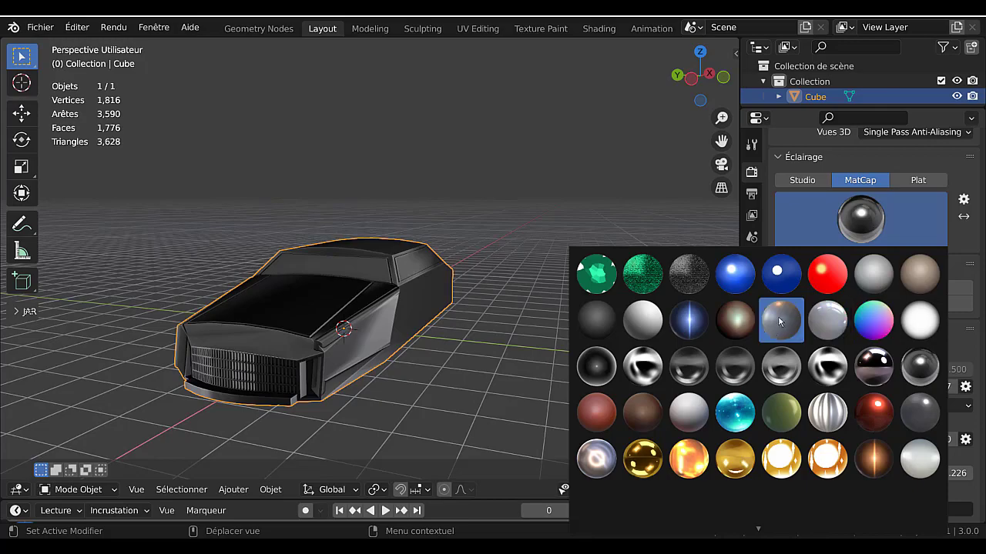
pyautogui.click(730, 465)
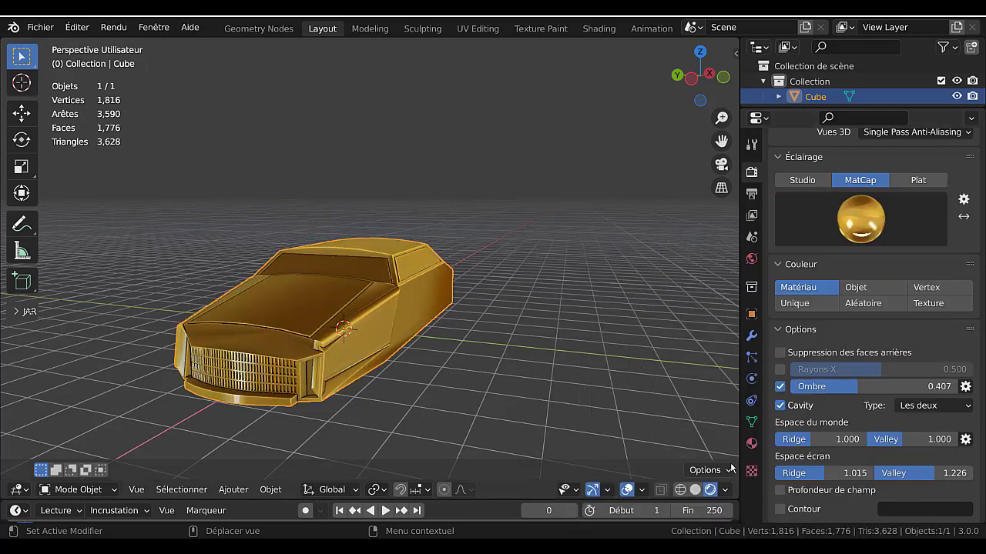
# Lower the Workbench shadow strength to 0.060 and widen the 3D viewport around the car.
pyautogui.moveTo(653, 422); pyautogui.dragTo(835, 401, button='middle')
pyautogui.moveTo(836, 386)
pyautogui.mouseDown()
pyautogui.moveTo(772, 387)
pyautogui.moveTo(910, 387)
pyautogui.moveTo(800, 386)
pyautogui.mouseUp()
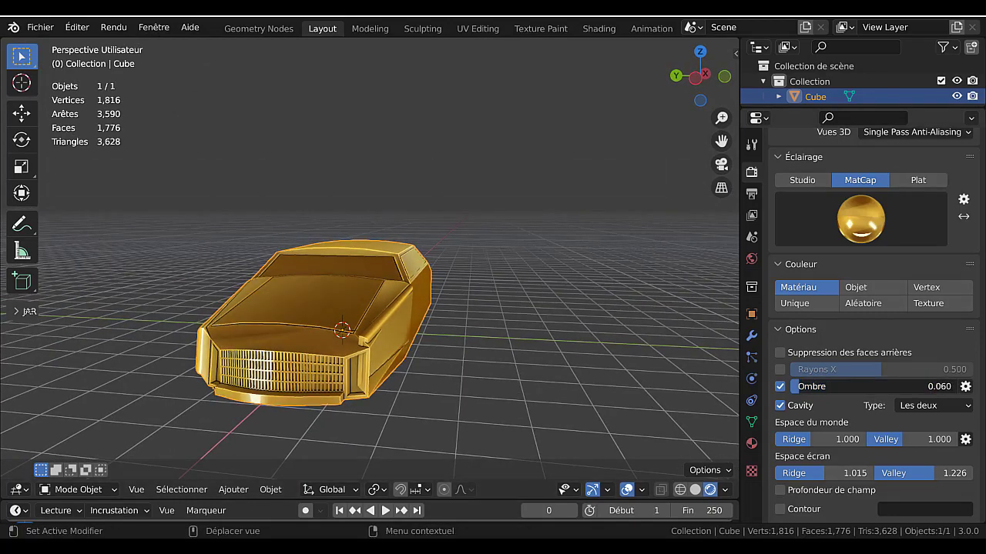
pyautogui.moveTo(370, 368); pyautogui.dragTo(727, 306, button='middle')
pyautogui.moveTo(738, 282); pyautogui.dragTo(791, 282)
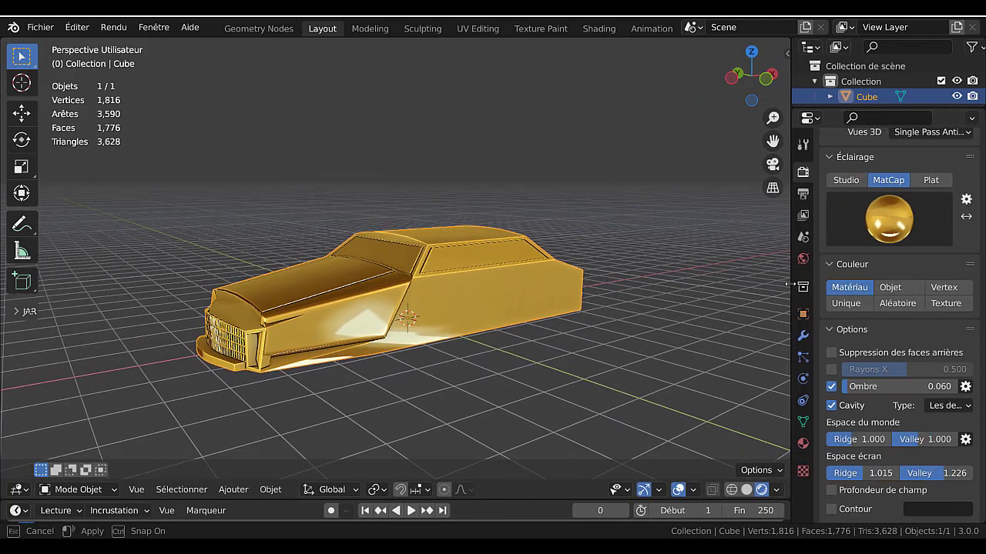
# Change the car's MatCap to the pearly sphere with the bright central ring.
pyautogui.click(889, 218)
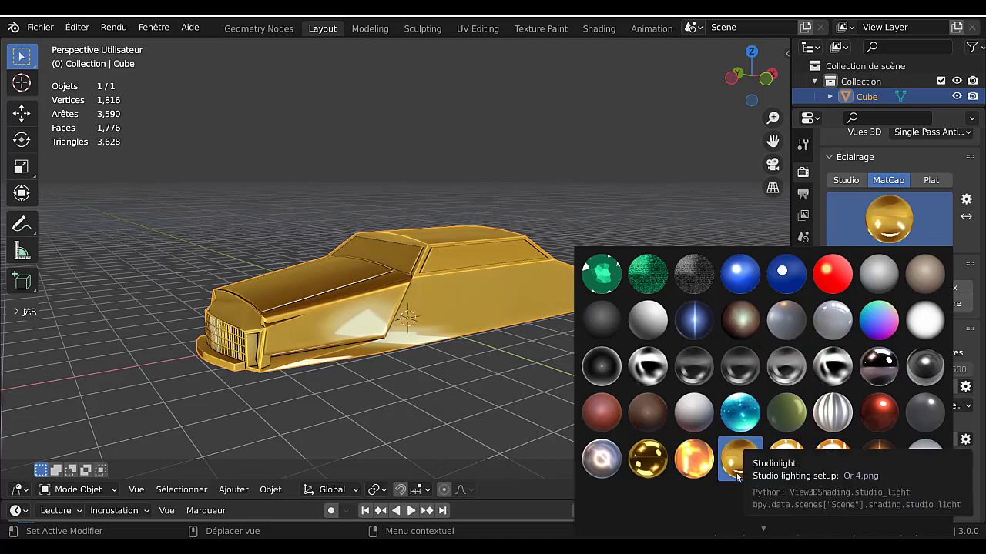
pyautogui.click(601, 458)
pyautogui.moveTo(534, 476); pyautogui.dragTo(482, 380, button='middle')
# Add a mesh cylinder in an enlarged front view of the car and rotate it 90° about the X axis.
pyautogui.press('KP_1')
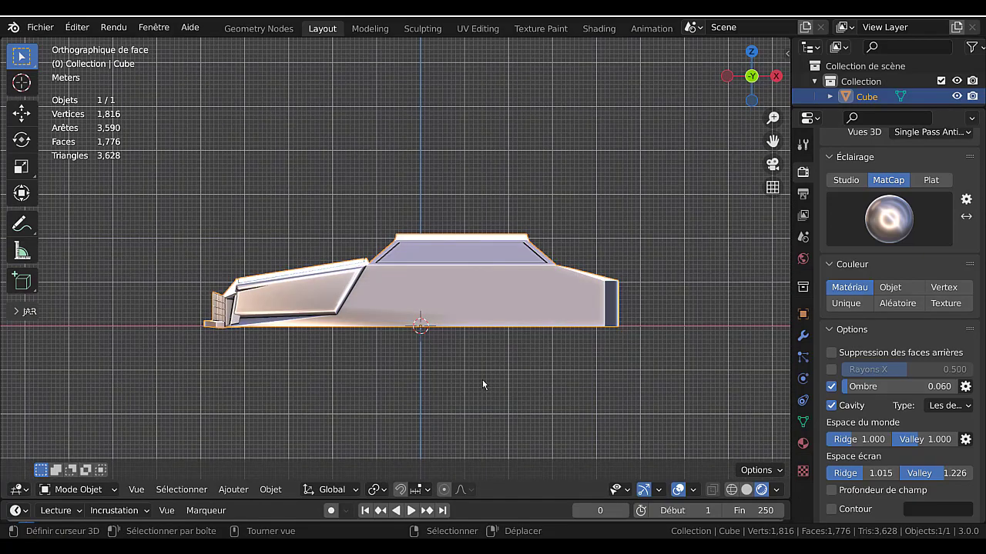
pyautogui.moveTo(791, 324); pyautogui.dragTo(901, 324)
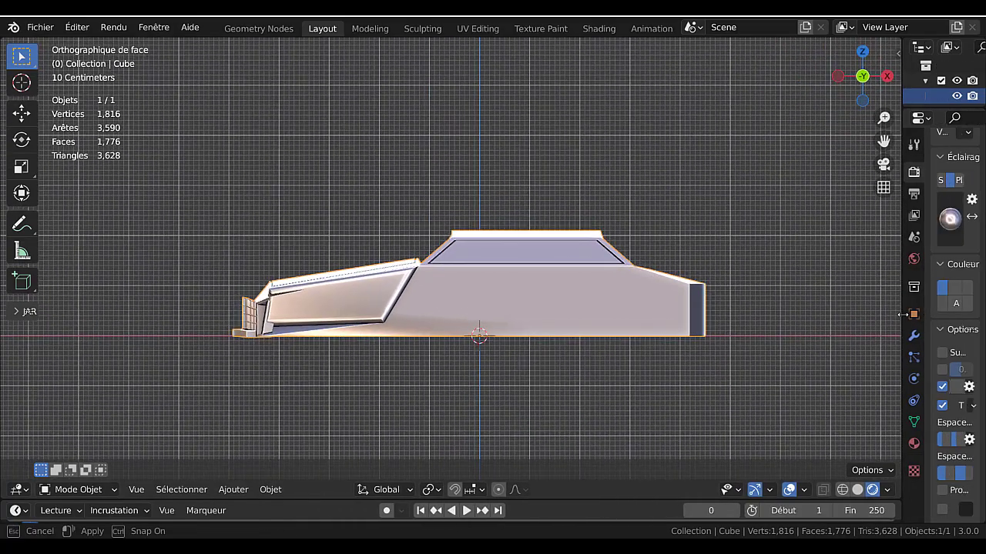
pyautogui.keyDown('shift'); pyautogui.scroll(-2, 758, 314); pyautogui.keyUp('shift')
pyautogui.click(237, 489)
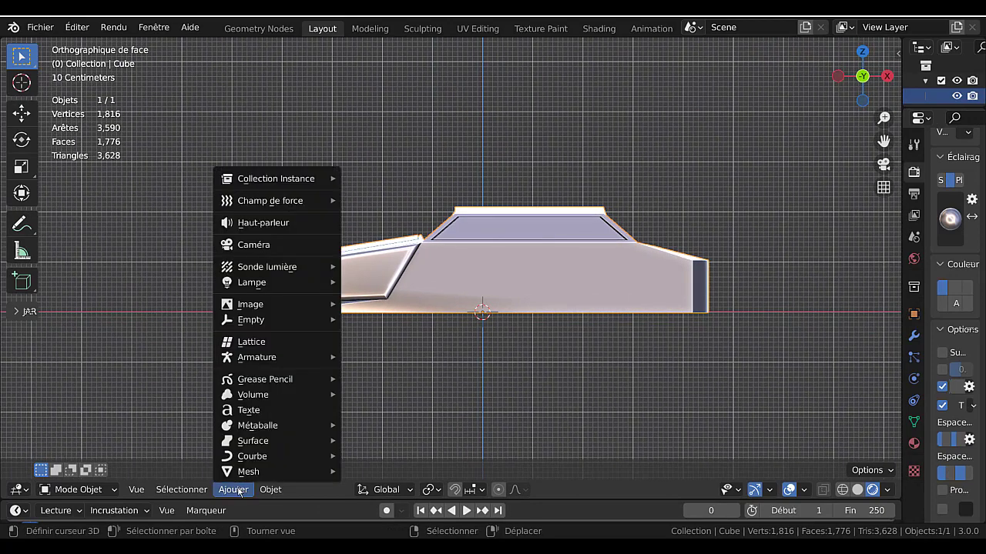
pyautogui.moveTo(243, 472)
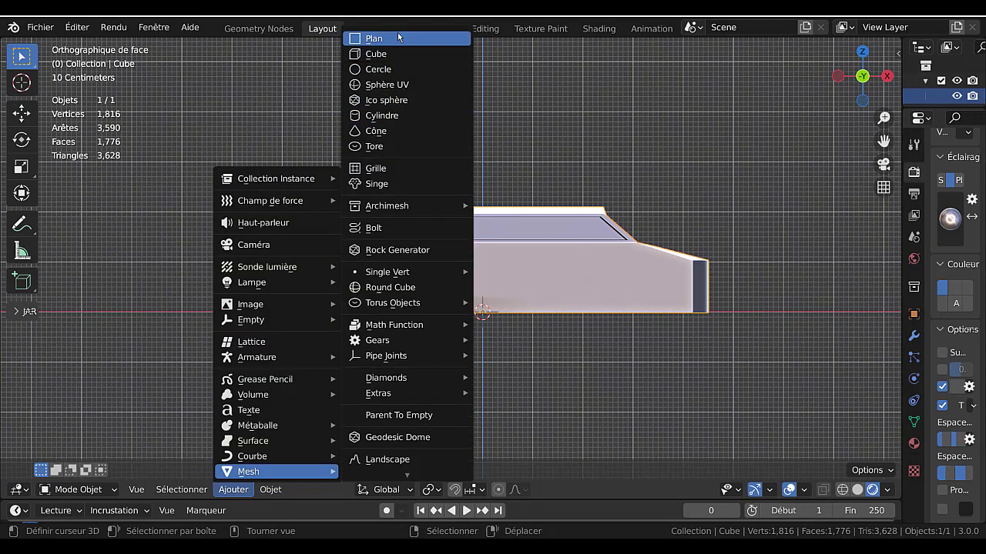
pyautogui.click(394, 116)
pyautogui.write('r')
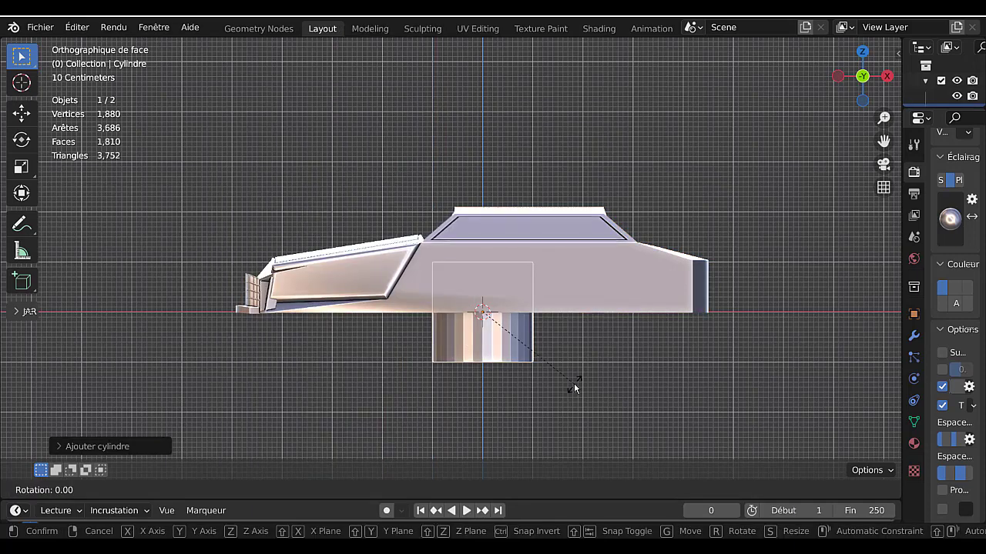
pyautogui.write('x90')
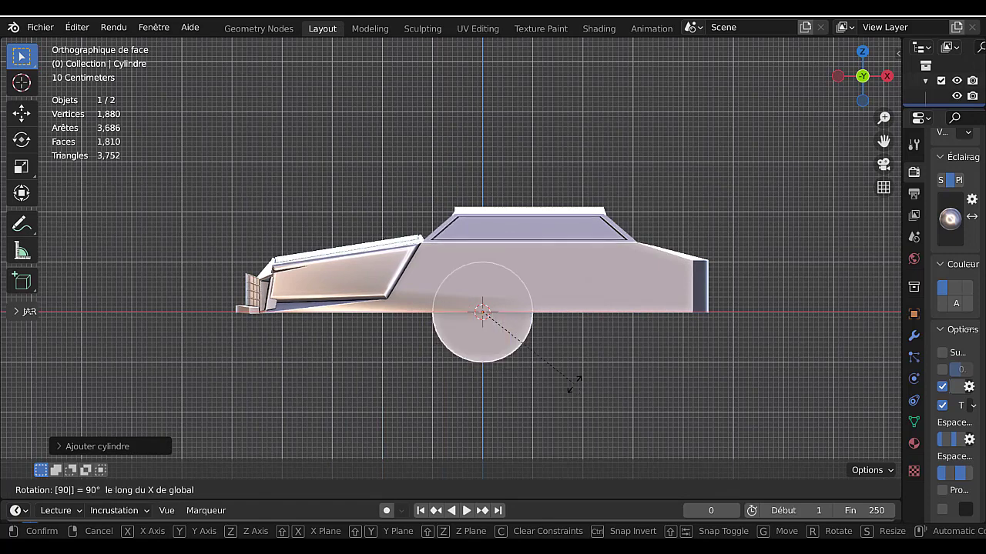
pyautogui.press('Return')
# Scale the cylinder to about 0.45 in top view and stretch it along Y slightly past both sides of the car body.
pyautogui.press('KP_7')
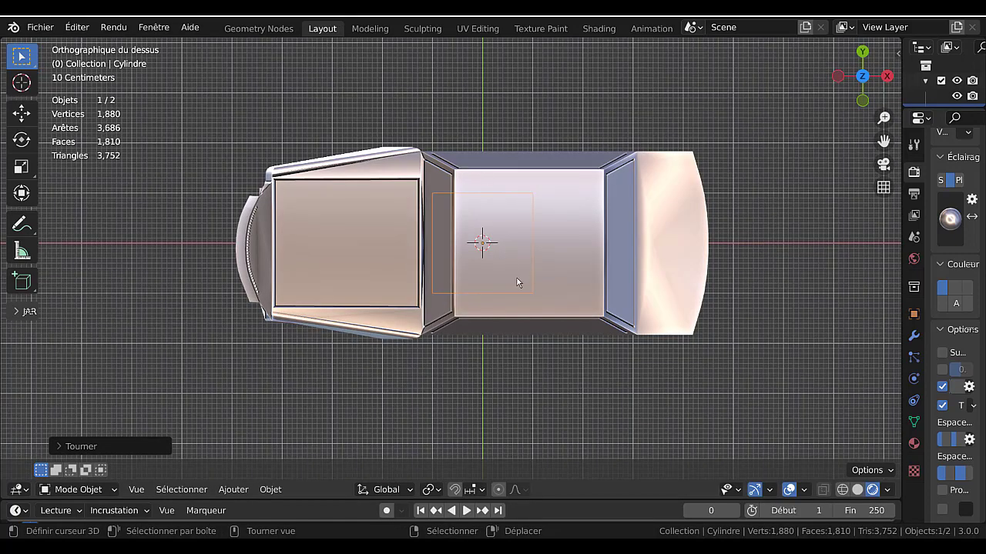
pyautogui.press('s')
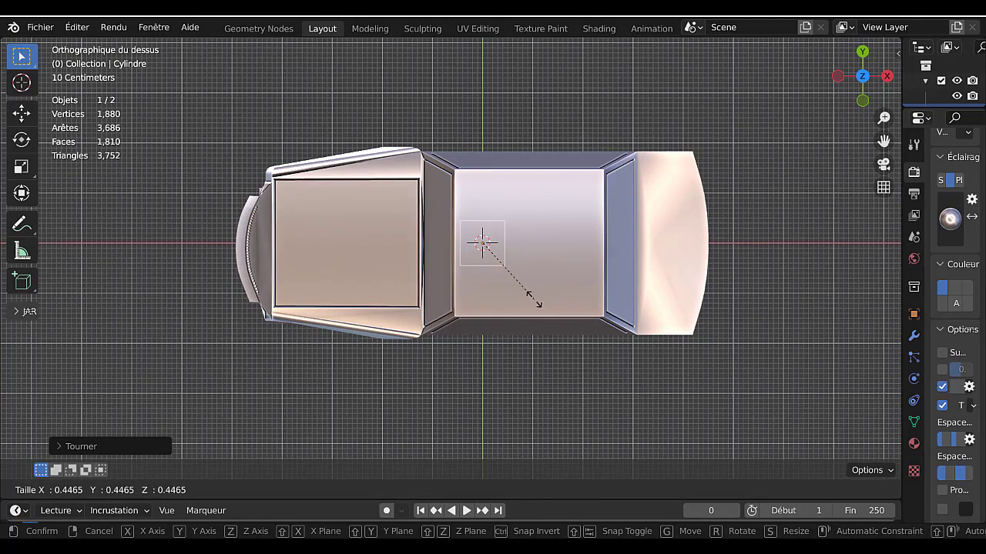
pyautogui.click(543, 287)
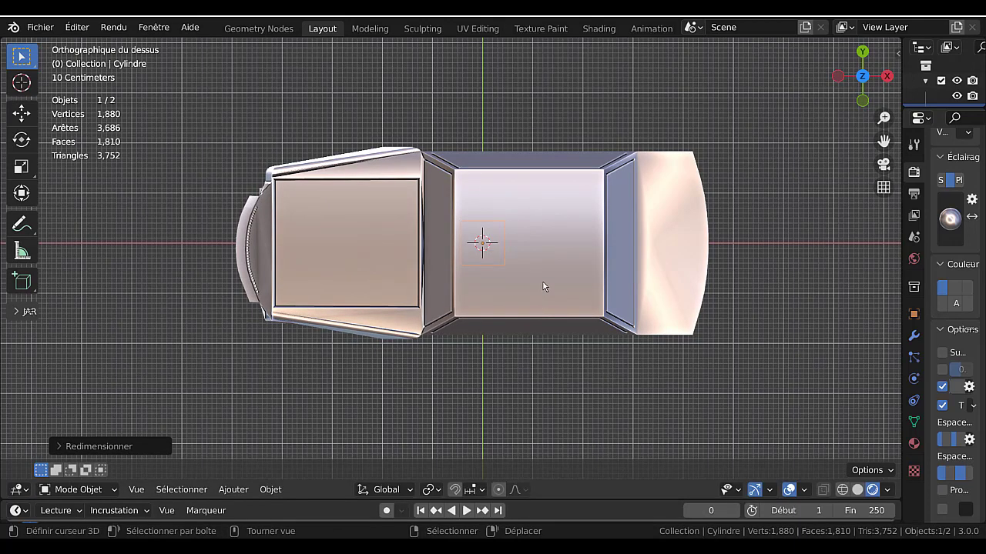
pyautogui.press('s')
pyautogui.press('y')
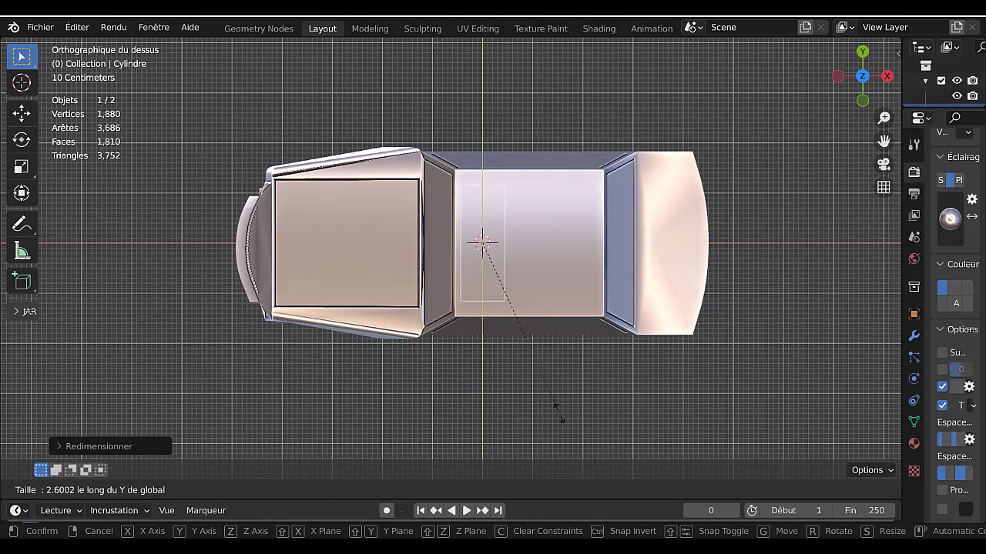
pyautogui.click(526, 140)
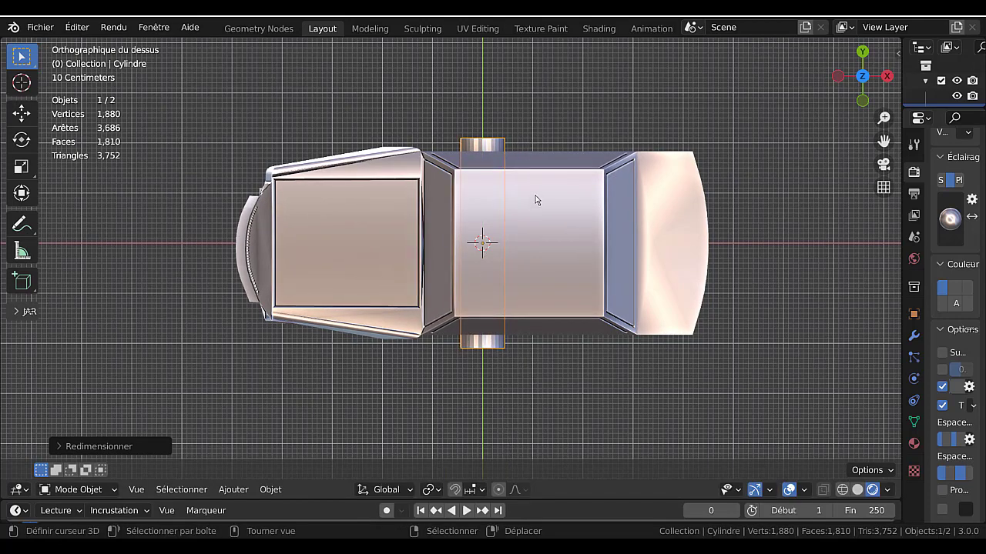
# Move the cylinder about -2.95 m along X, beneath the car's hood.
pyautogui.hotkey('shift', 'd')
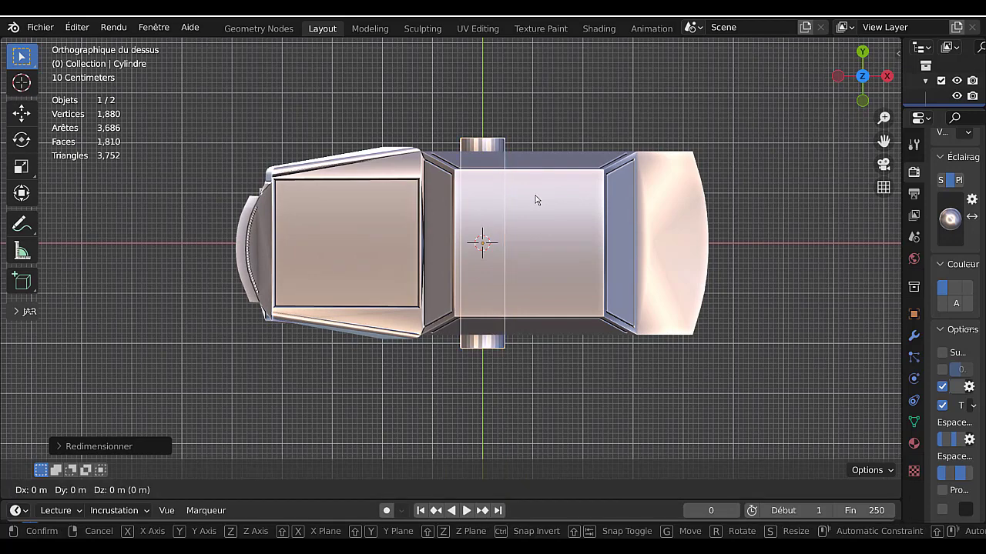
pyautogui.press('x')
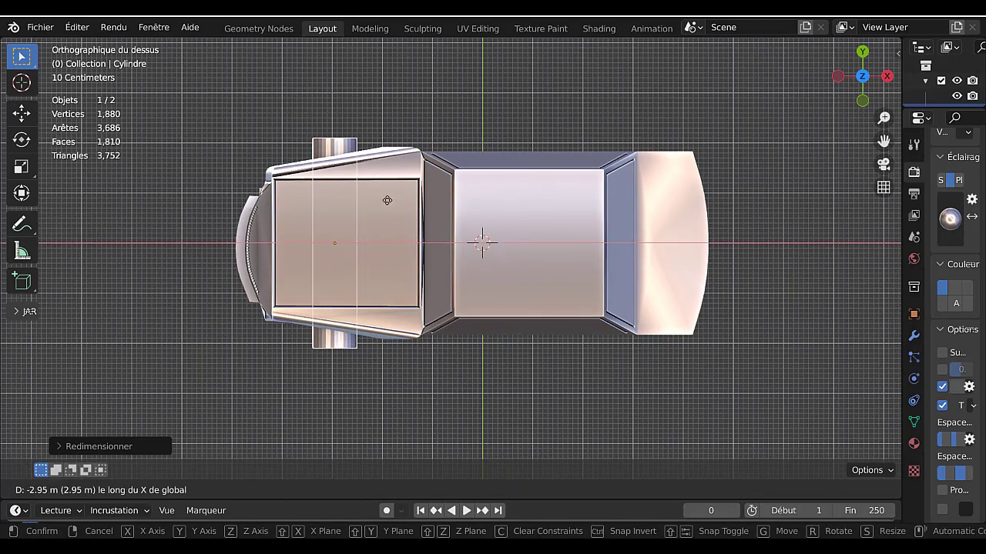
pyautogui.click(388, 200)
# Scale the cylinder to about 1.59 in front view and raise it slightly along Z at the front wheel position.
pyautogui.press('KP_1')
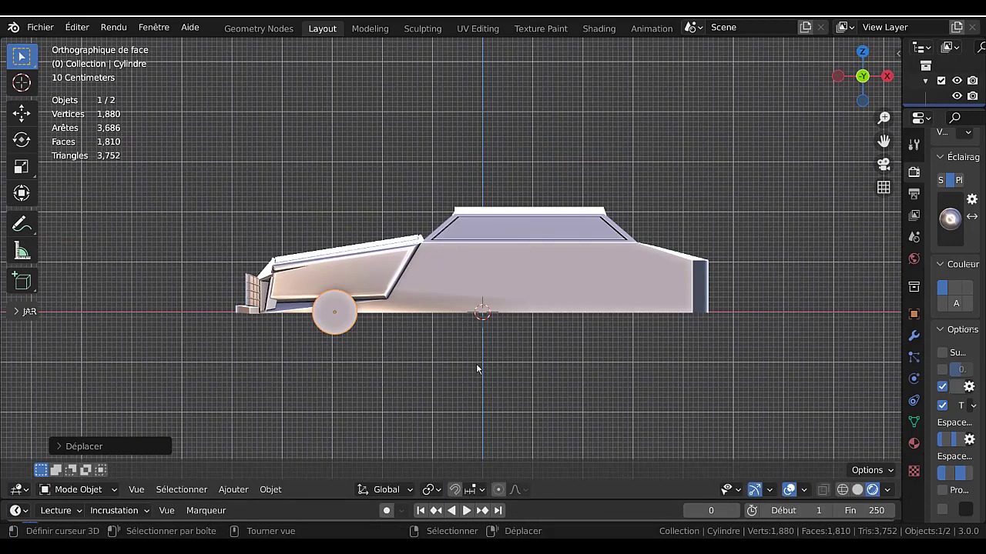
pyautogui.keyDown('shift'); pyautogui.moveTo(476, 369); pyautogui.dragTo(514, 301, button='middle'); pyautogui.keyUp('shift')
pyautogui.press('s')
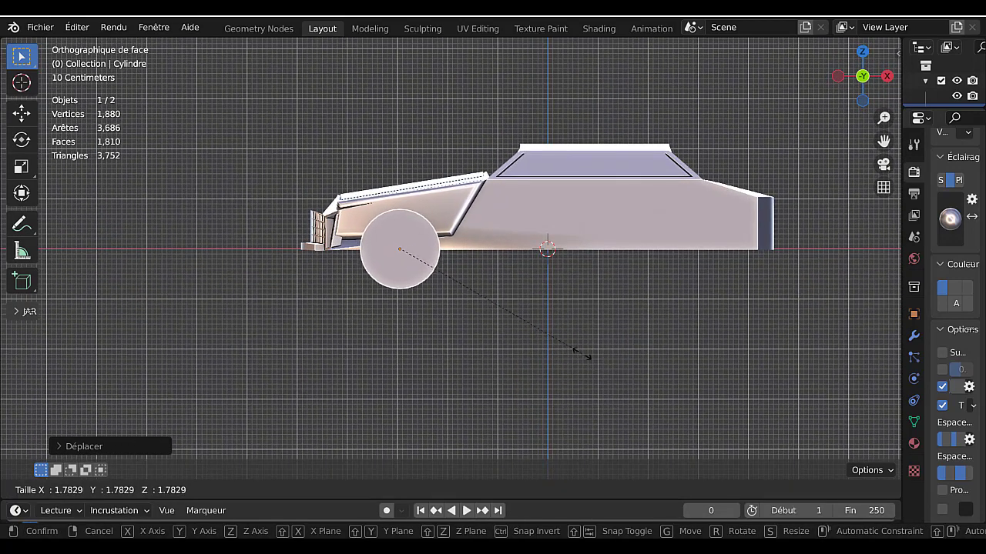
pyautogui.write('1.5886')
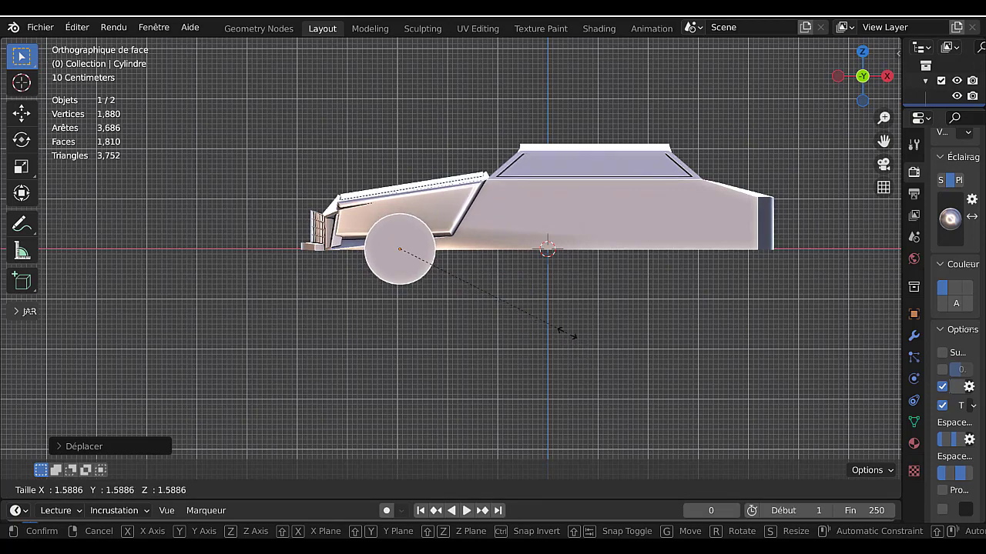
pyautogui.press('Return')
pyautogui.press('g')
pyautogui.press('z')
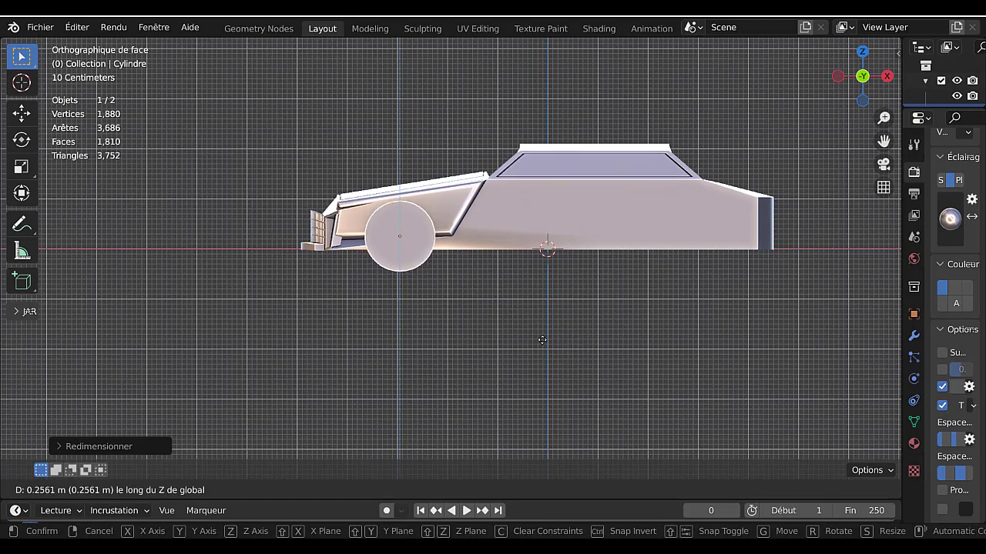
pyautogui.click(542, 340)
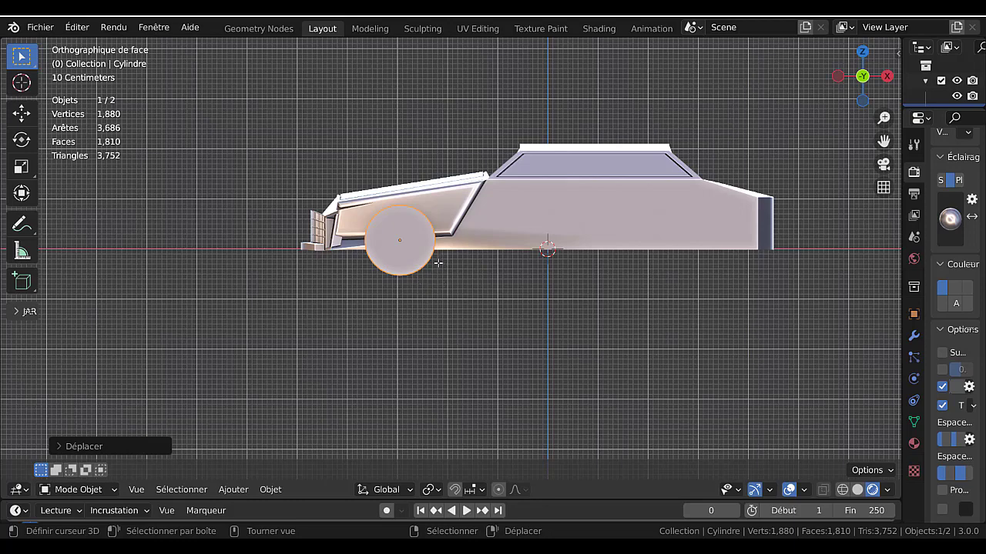
# Apply the cylinder's transformation in Object Mode.
pyautogui.press('Tab')
pyautogui.press('Tab')
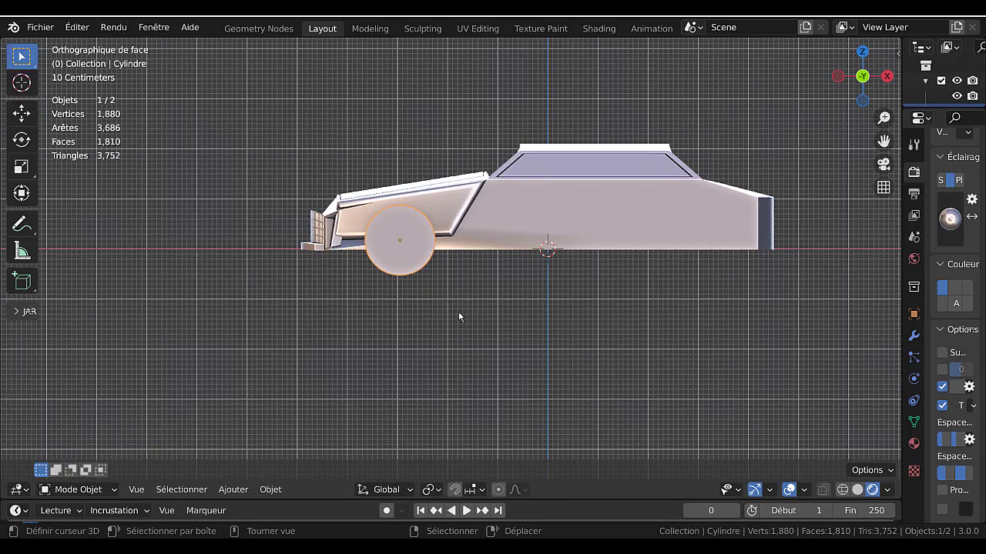
pyautogui.hotkey('ctrl', 'a')
pyautogui.click(458, 311)
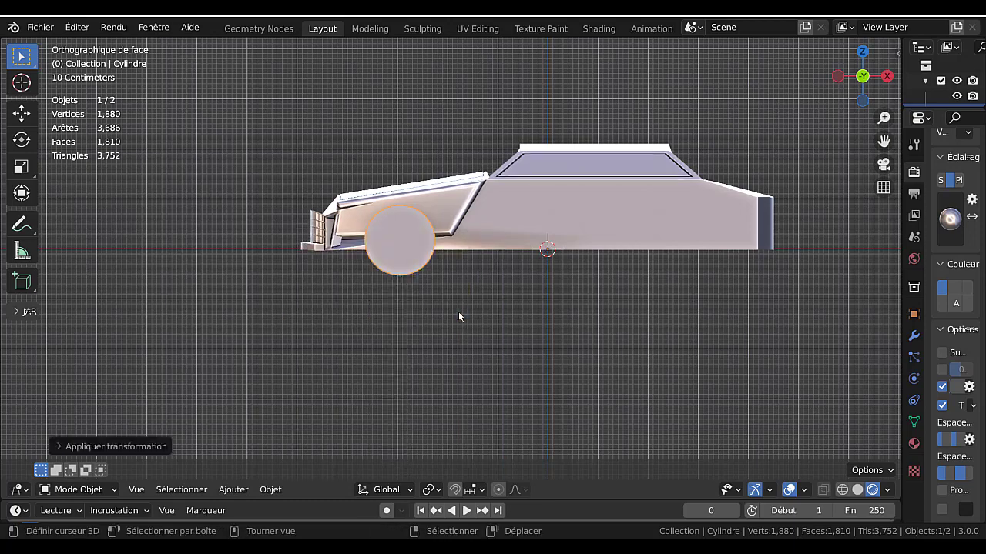
# Duplicate the cylinder's geometry in Edit Mode and move the copy along X to the rear wheel position.
pyautogui.press('Tab')
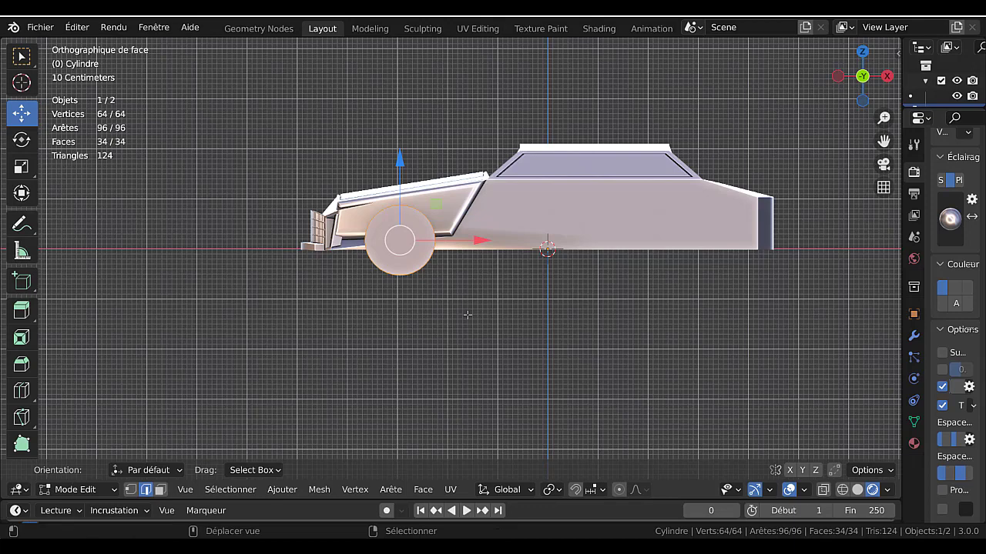
pyautogui.hotkey('shift', 'd')
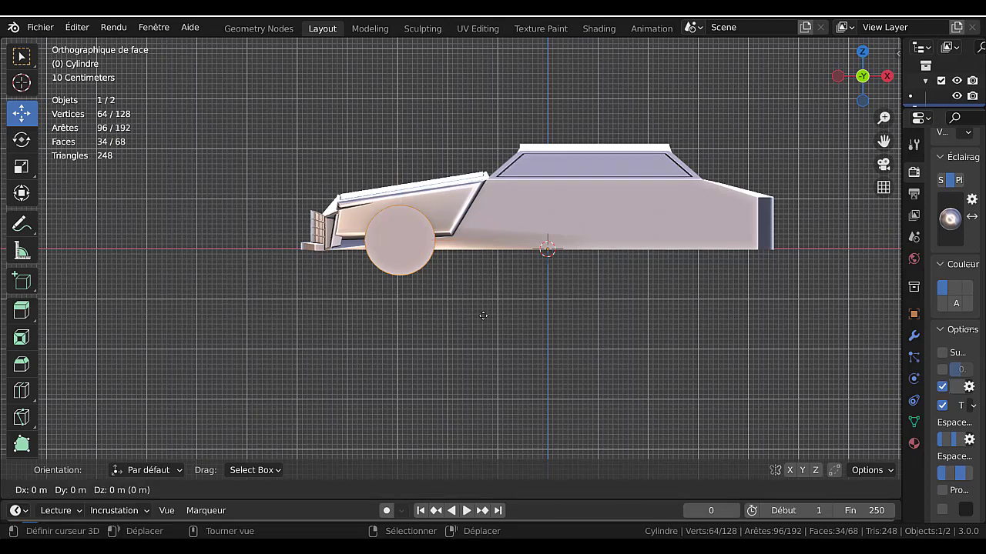
pyautogui.press('x')
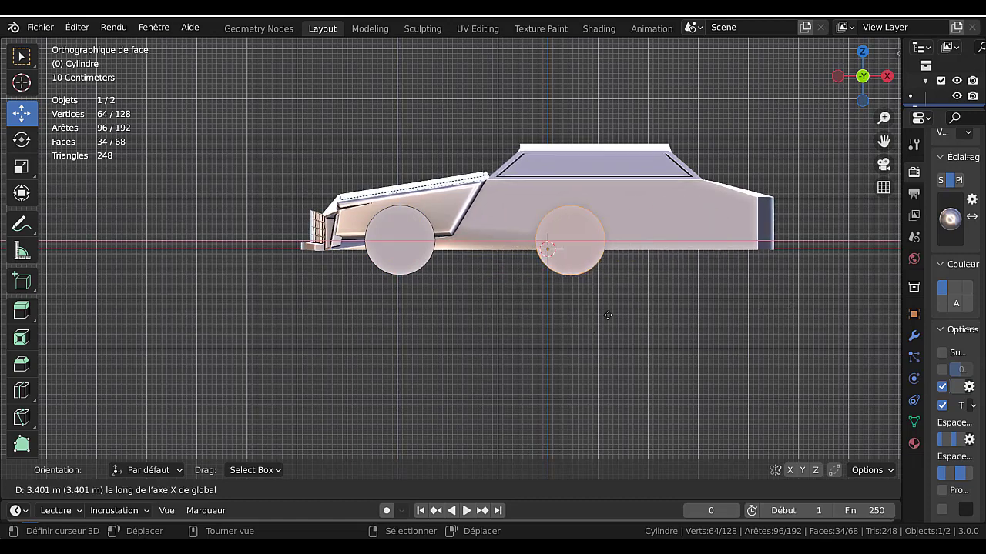
pyautogui.click(770, 308)
# Scale the cylinder object along Y to about 0.67 so the wheels stick out less from the car body.
pyautogui.moveTo(667, 314); pyautogui.dragTo(568, 356, button='middle')
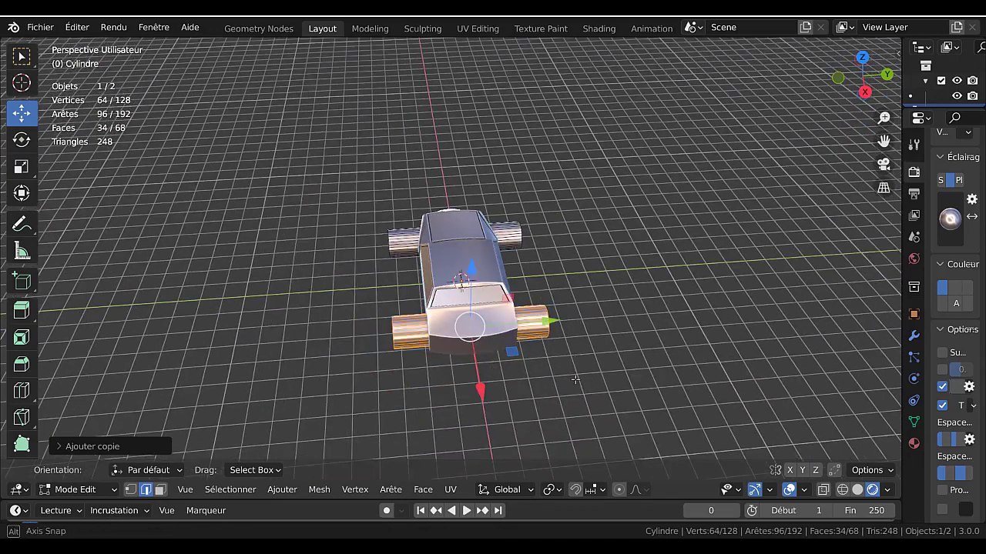
pyautogui.scroll(3, 585, 354)
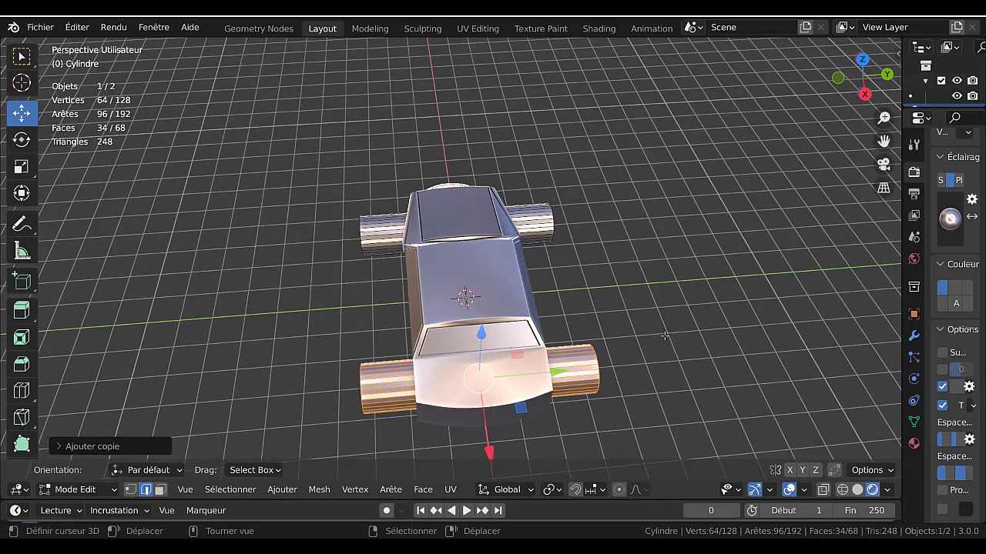
pyautogui.press('Tab')
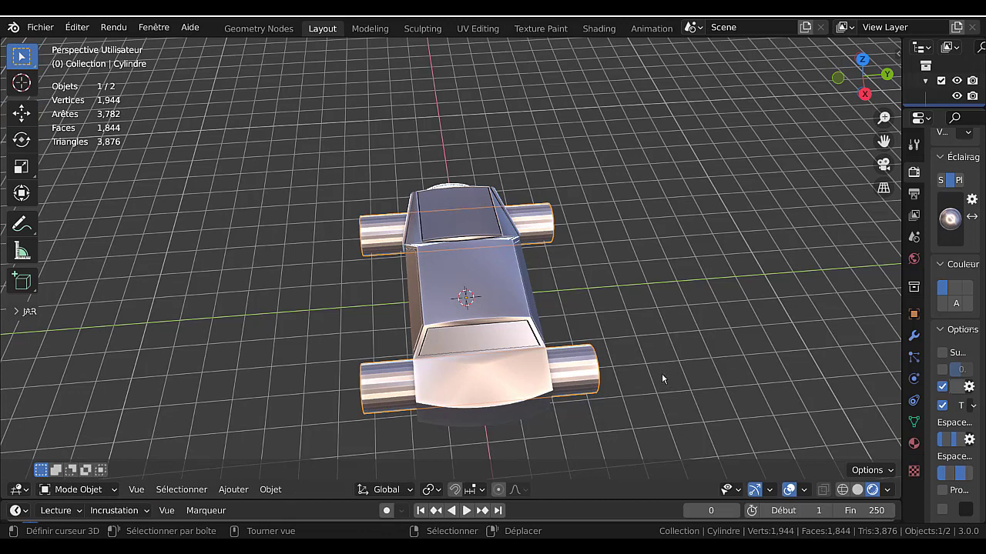
pyautogui.press('s')
pyautogui.press('y')
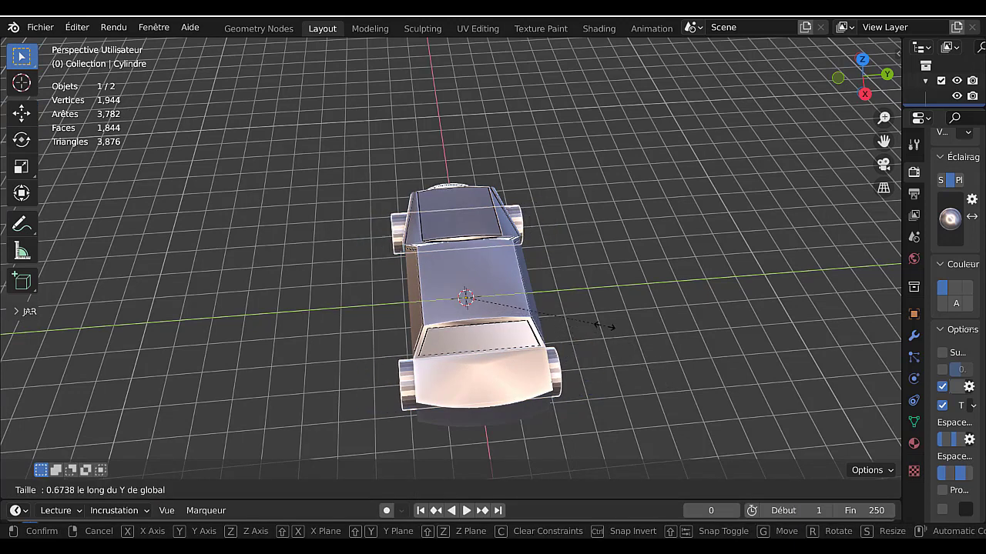
pyautogui.click(606, 326)
# Shade the cylinders smooth and enable Auto Smooth at 30° for their normals.
pyautogui.moveTo(606, 326); pyautogui.dragTo(630, 339, button='middle')
pyautogui.click(283, 485)
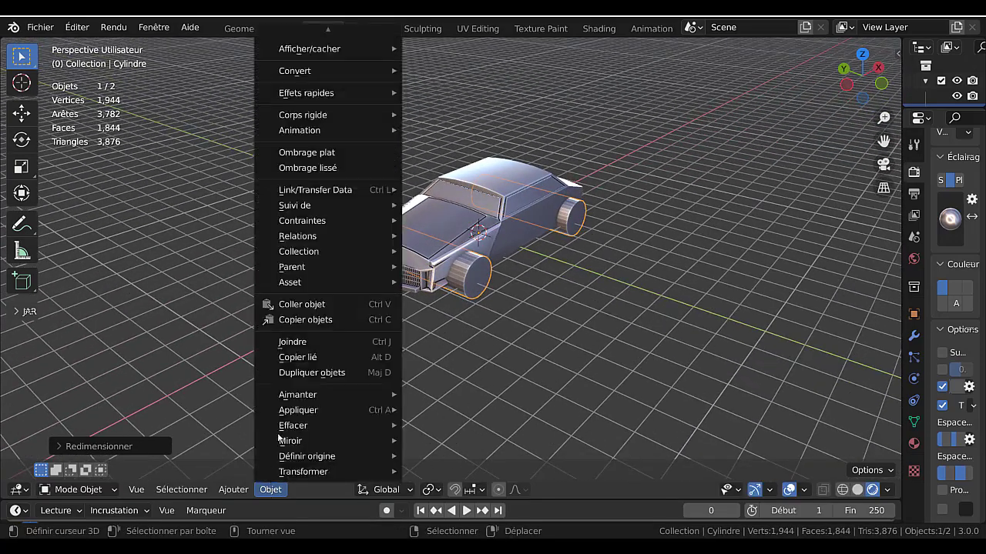
pyautogui.click(311, 168)
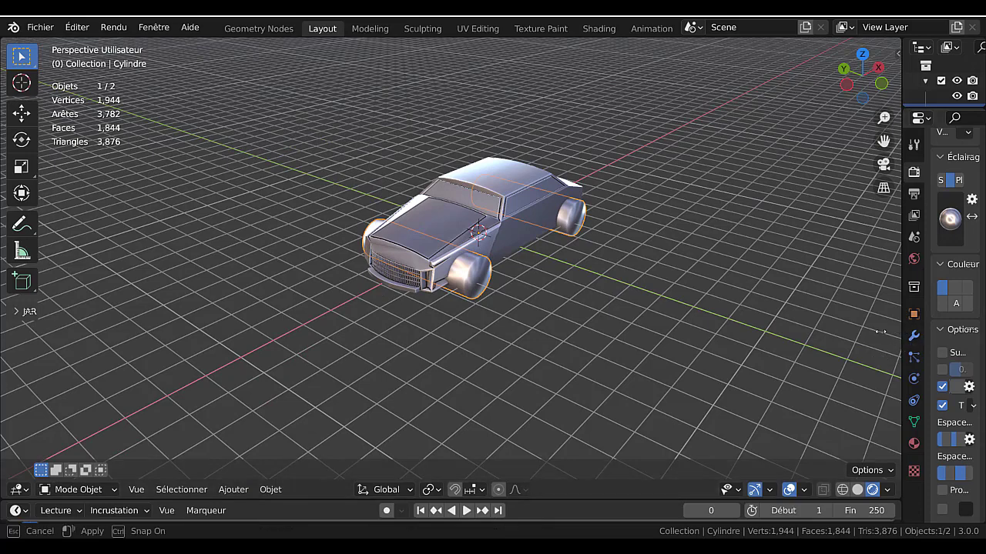
pyautogui.moveTo(902, 332); pyautogui.dragTo(795, 332)
pyautogui.click(807, 422)
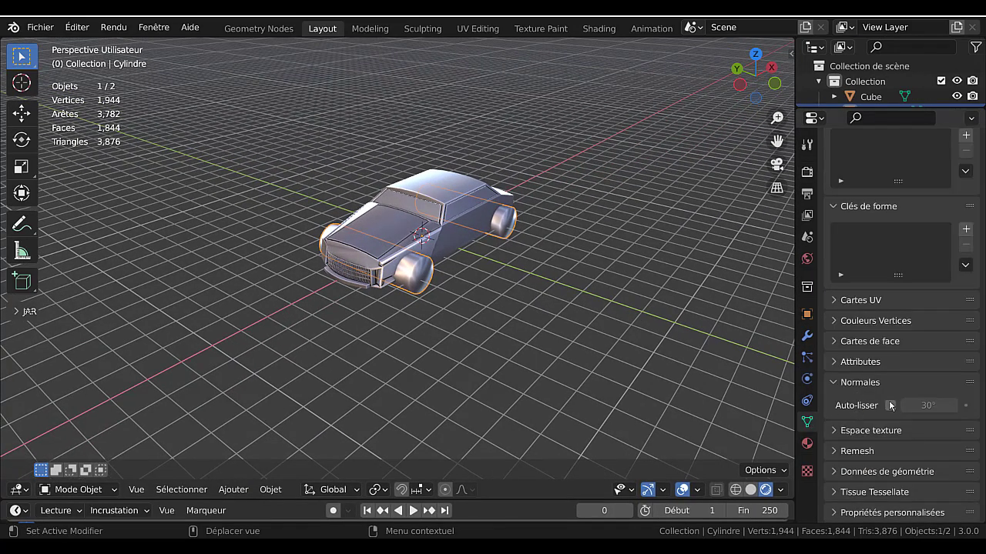
pyautogui.click(891, 406)
# Add a centred loop cut around the middle of both the front and the rear cylinder.
pyautogui.scroll(5, 482, 315)
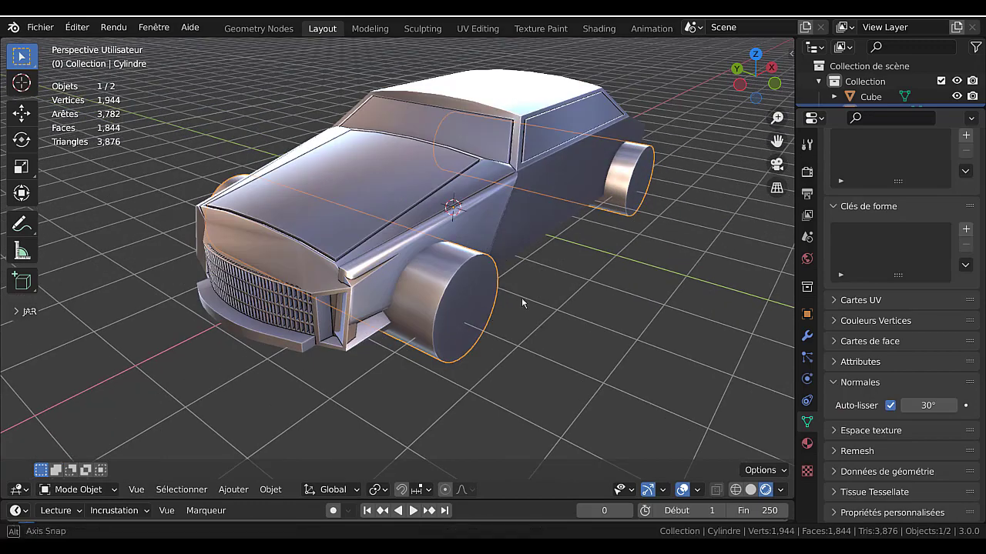
pyautogui.moveTo(521, 297); pyautogui.dragTo(519, 250, button='middle')
pyautogui.press('Tab')
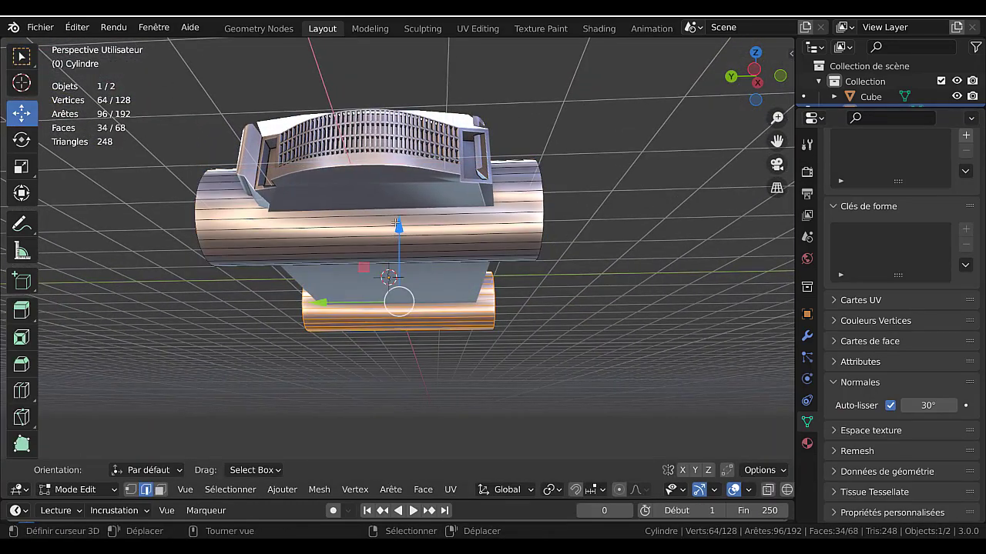
pyautogui.hotkey('ctrl', 'r')
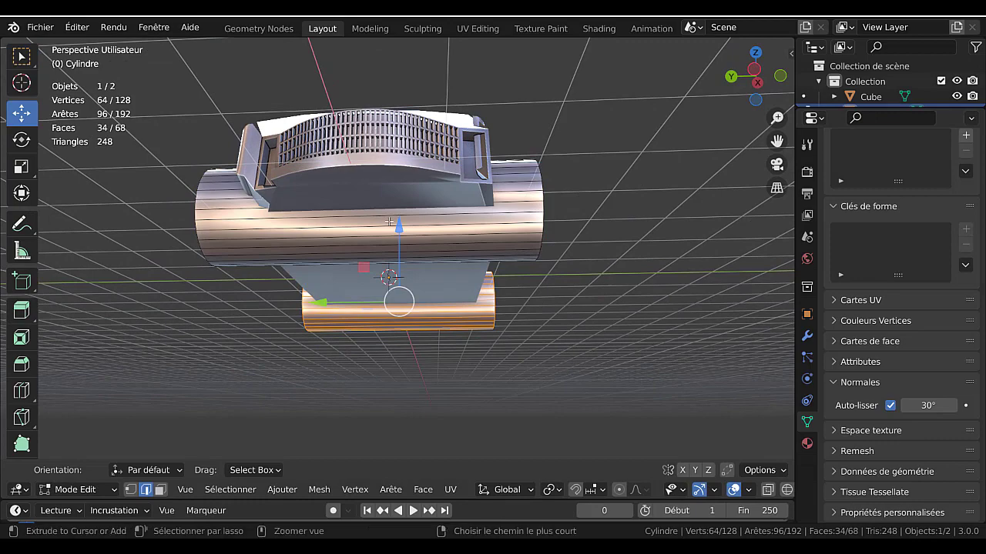
pyautogui.click(389, 222)
pyautogui.rightClick(389, 222)
pyautogui.moveTo(399, 248); pyautogui.dragTo(395, 369, button='middle')
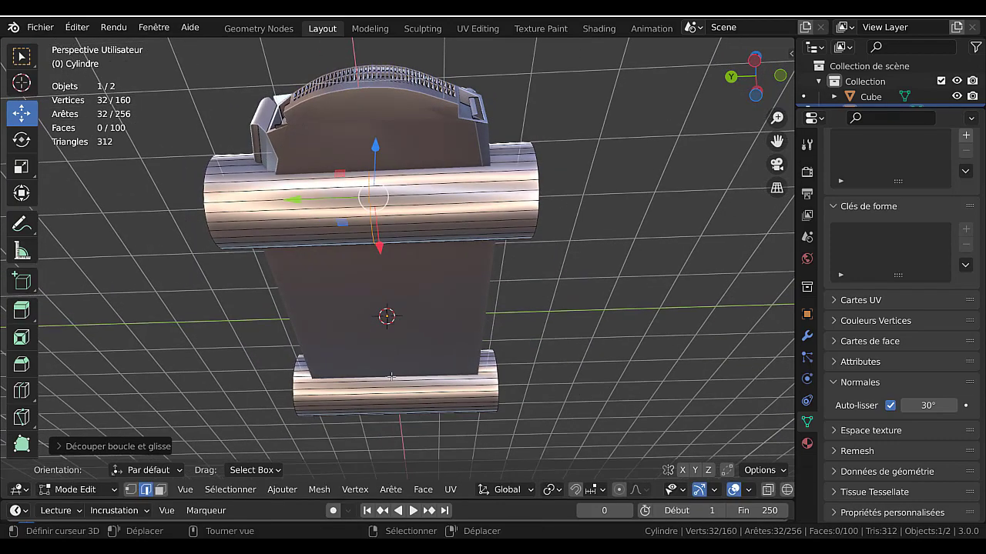
pyautogui.hotkey('ctrl', 'r')
pyautogui.click(393, 388)
pyautogui.rightClick(393, 387)
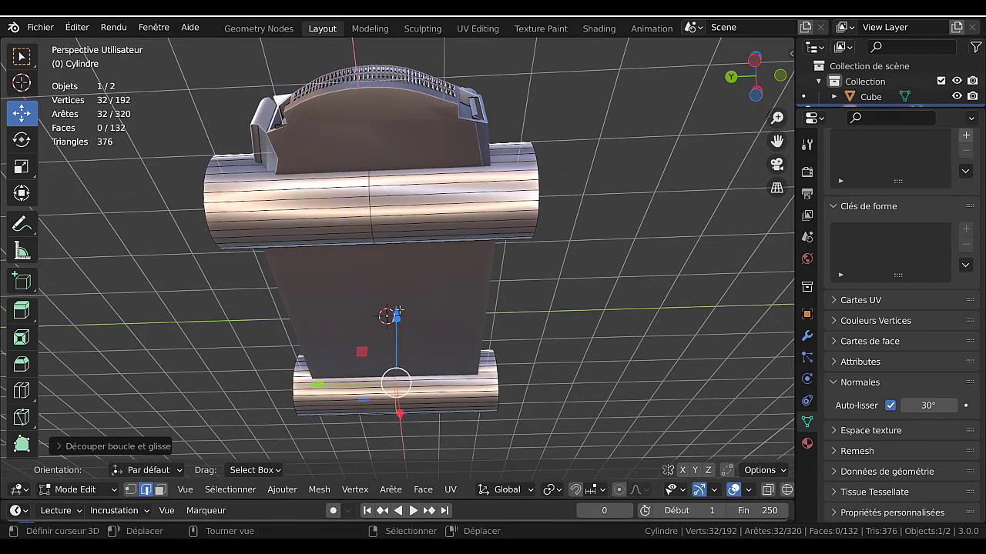
# Select the middle edge loops of both cylinders and bevel them with one segment into wide central bands between the wheels.
pyautogui.scroll(2, 394, 295)
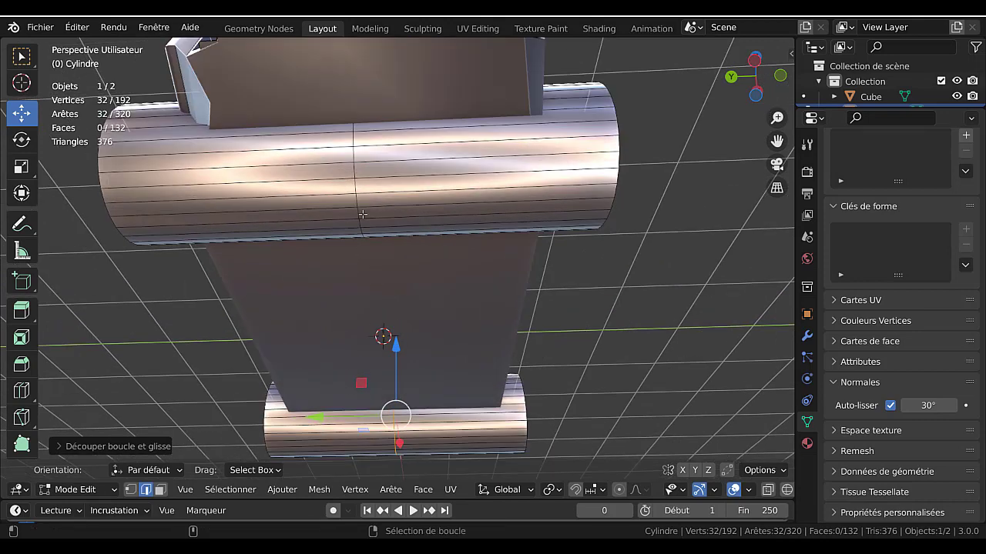
pyautogui.keyDown('alt'); pyautogui.keyDown('shift'); pyautogui.click(353, 177); pyautogui.keyUp('shift'); pyautogui.keyUp('alt')
pyautogui.scroll(-3, 595, 329)
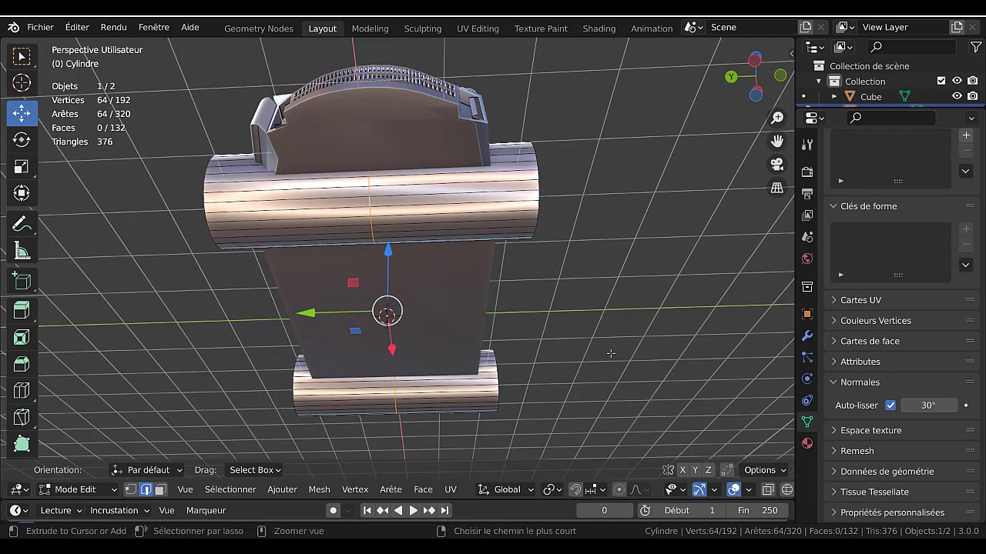
pyautogui.hotkey('ctrl', 'b')
pyautogui.scroll(6, 693, 355)
pyautogui.scroll(-6, 716, 358)
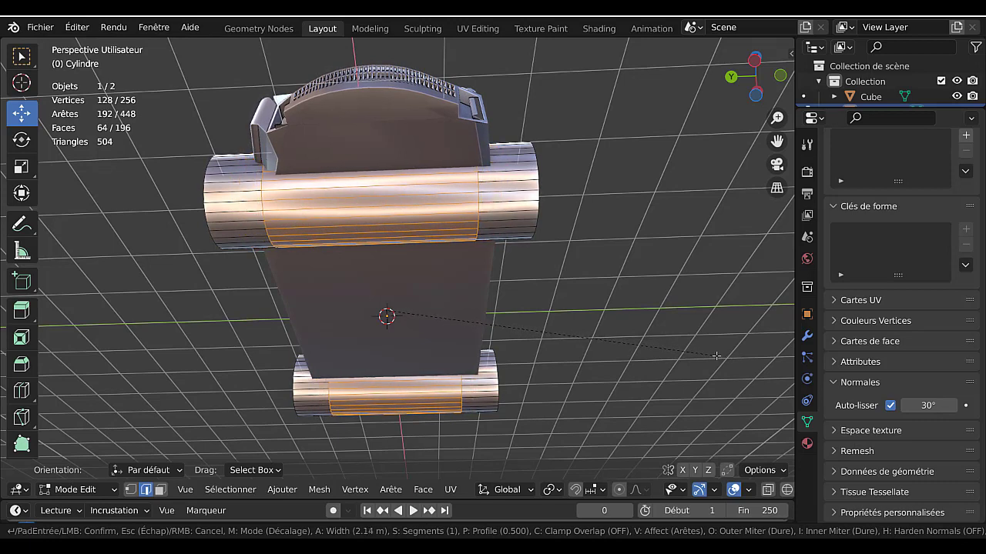
pyautogui.click(709, 358)
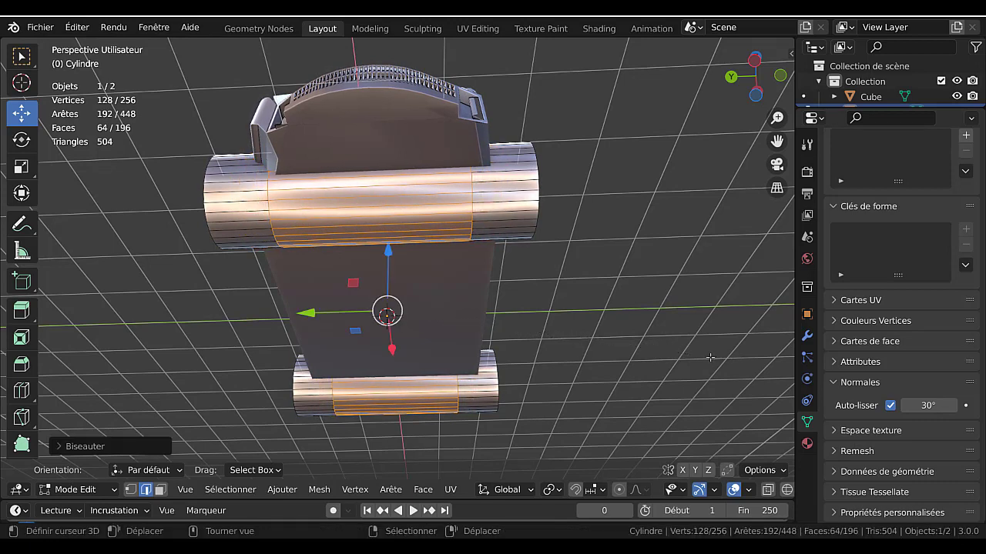
# Extrude the central bands inward along their normals by about -0.47 m to form thin axles.
pyautogui.hotkey('alt', 'e')
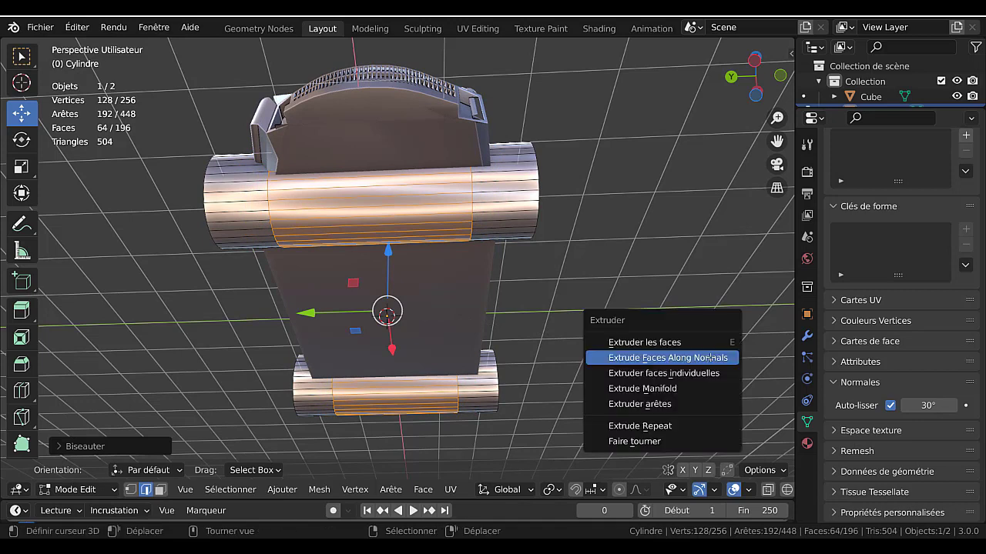
pyautogui.click(667, 358)
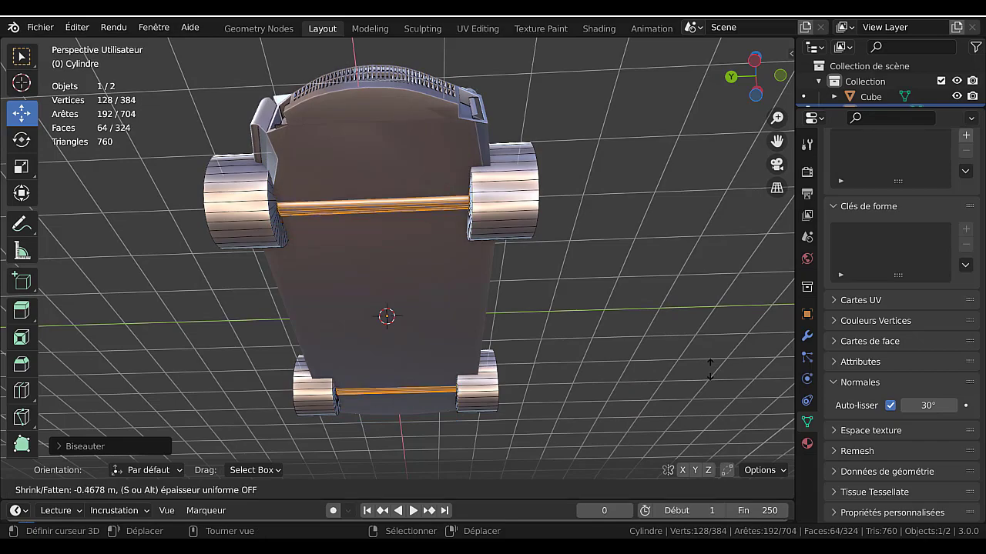
pyautogui.click(709, 368)
# Select the outer side faces of all four wheels and scale them along the global Y axis to about 0.83.
pyautogui.moveTo(661, 326); pyautogui.dragTo(578, 389, button='middle')
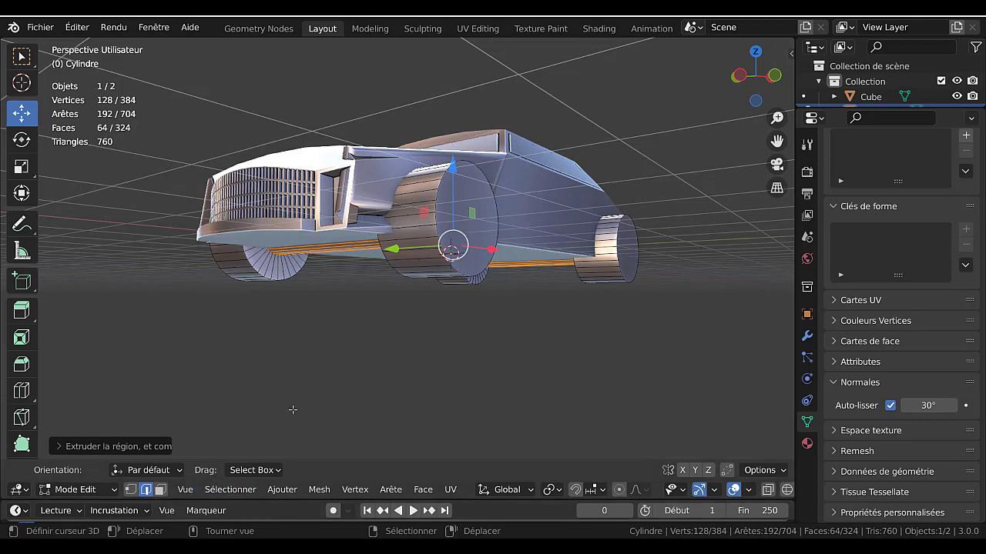
pyautogui.click(161, 491)
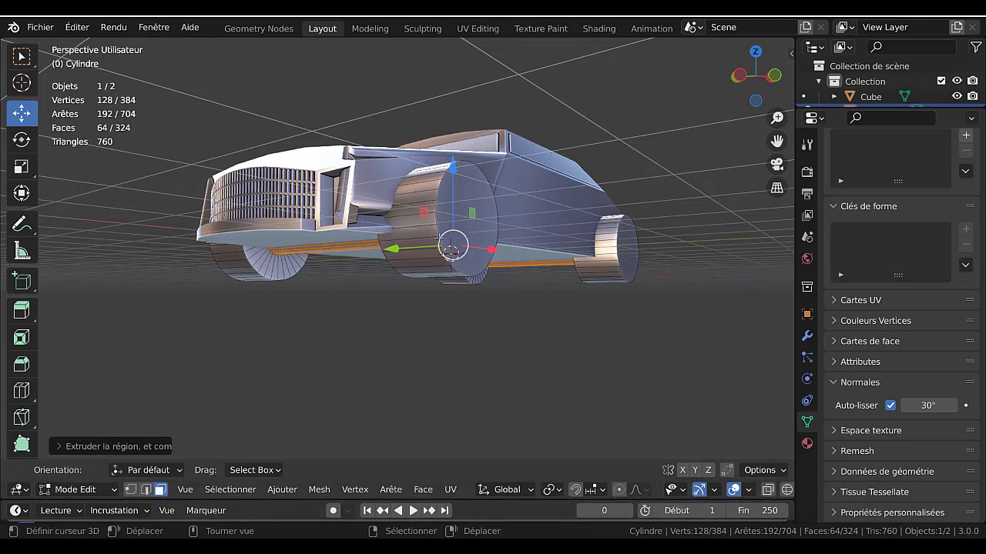
pyautogui.rightClick(452, 225)
pyautogui.moveTo(401, 313); pyautogui.dragTo(495, 312, button='middle')
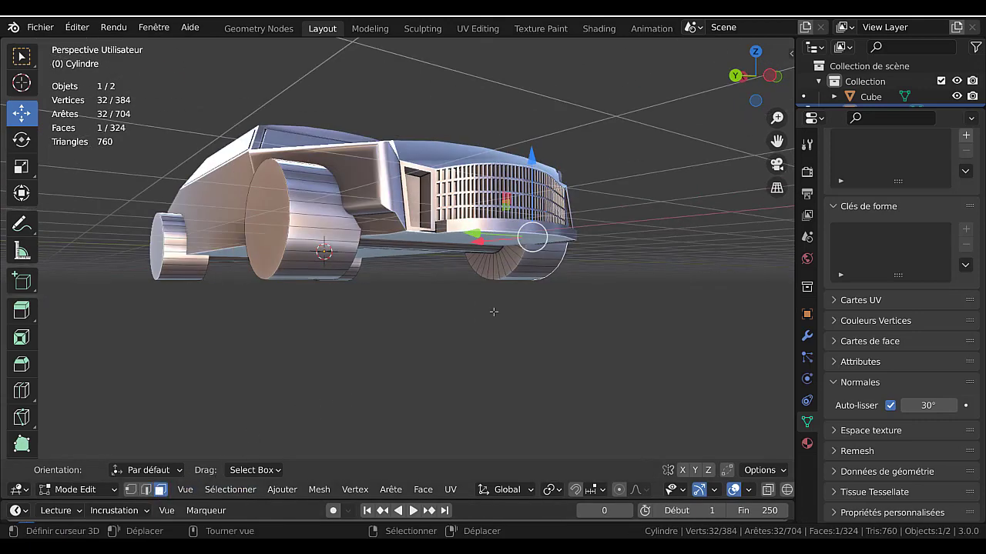
pyautogui.keyDown('shift'); pyautogui.rightClick(276, 233); pyautogui.keyUp('shift')
pyautogui.moveTo(575, 300); pyautogui.dragTo(621, 280, button='middle')
pyautogui.rightClick(621, 280)
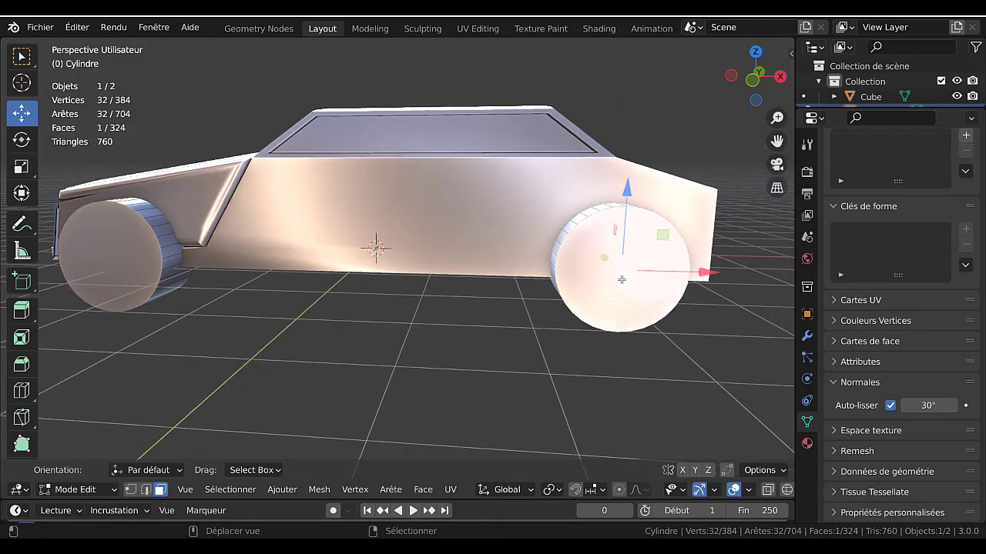
pyautogui.keyDown('shift'); pyautogui.rightClick(153, 292); pyautogui.keyUp('shift')
pyautogui.moveTo(153, 292); pyautogui.dragTo(449, 331, button='middle')
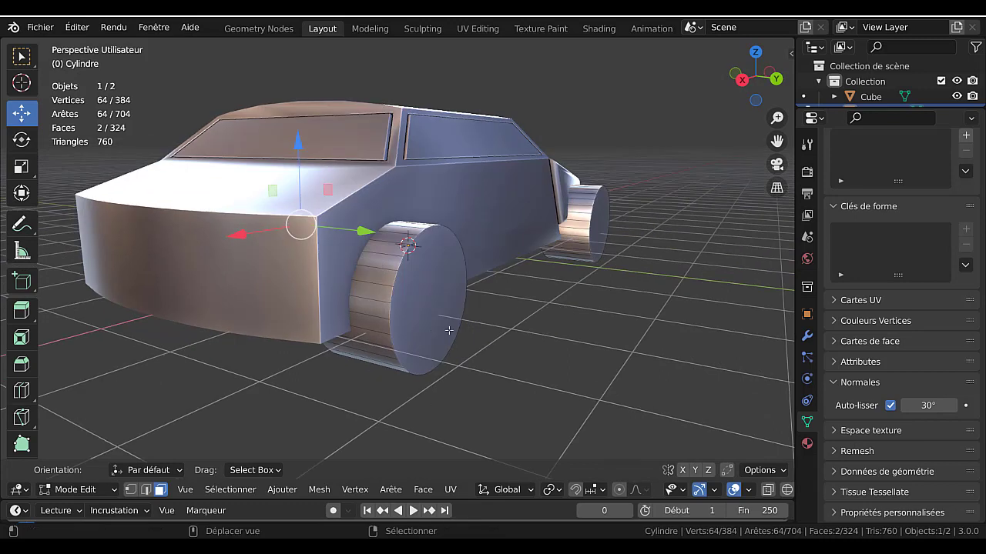
pyautogui.keyDown('shift'); pyautogui.rightClick(449, 331); pyautogui.keyUp('shift')
pyautogui.keyDown('shift'); pyautogui.rightClick(602, 225); pyautogui.keyUp('shift')
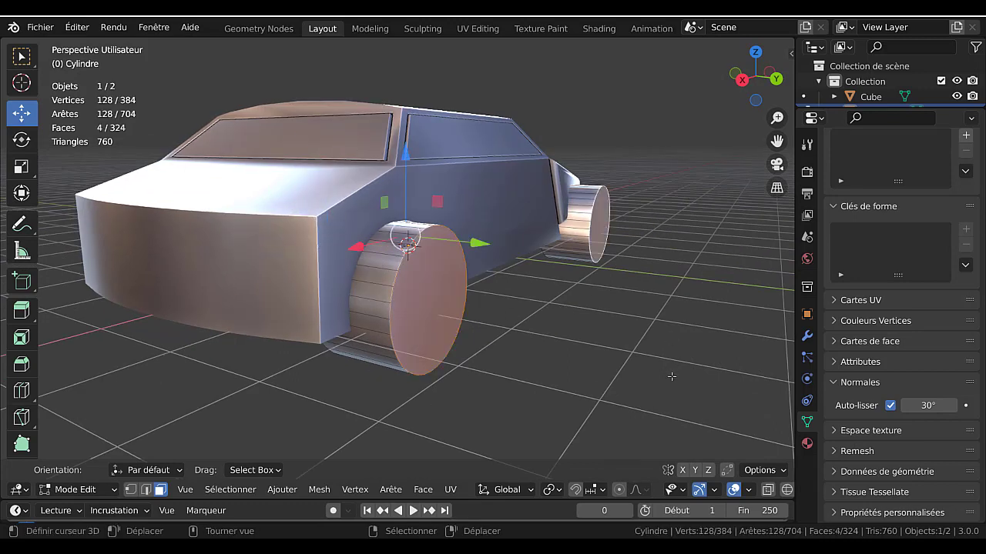
pyautogui.press('s')
pyautogui.press('y')
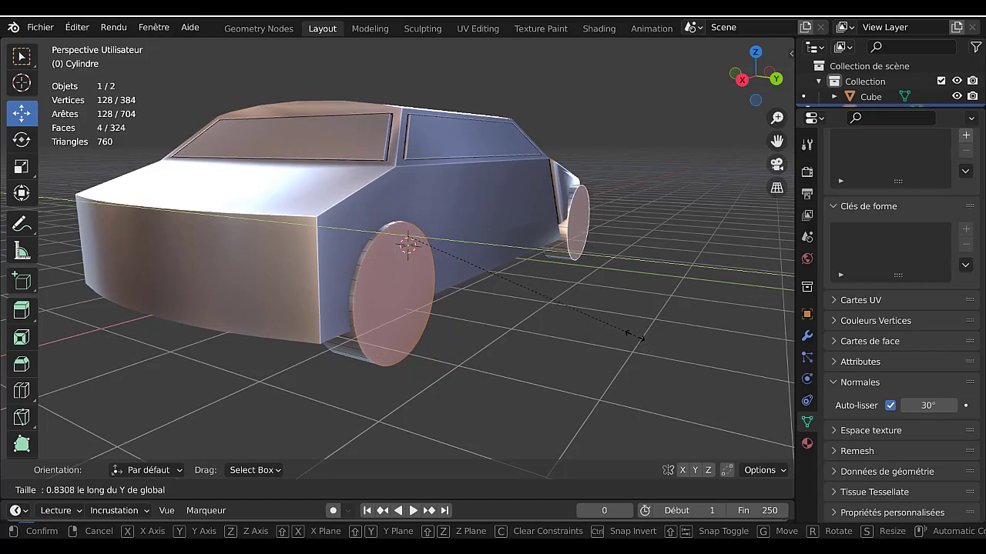
pyautogui.click(642, 345)
pyautogui.moveTo(518, 353); pyautogui.dragTo(513, 321, button='middle')
pyautogui.press('Tab')
pyautogui.scroll(-2, 587, 348)
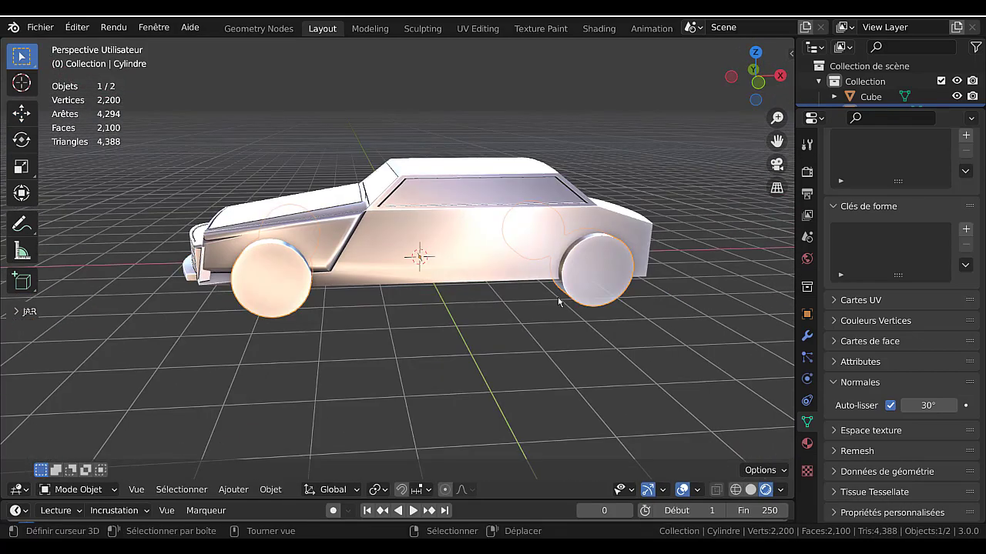
# Duplicate the wheels in place and subtract the copy from the car body with a Boolean difference to cut the wheel arches.
pyautogui.moveTo(648, 296); pyautogui.dragTo(554, 334, button='middle')
pyautogui.scroll(3, 278, 312)
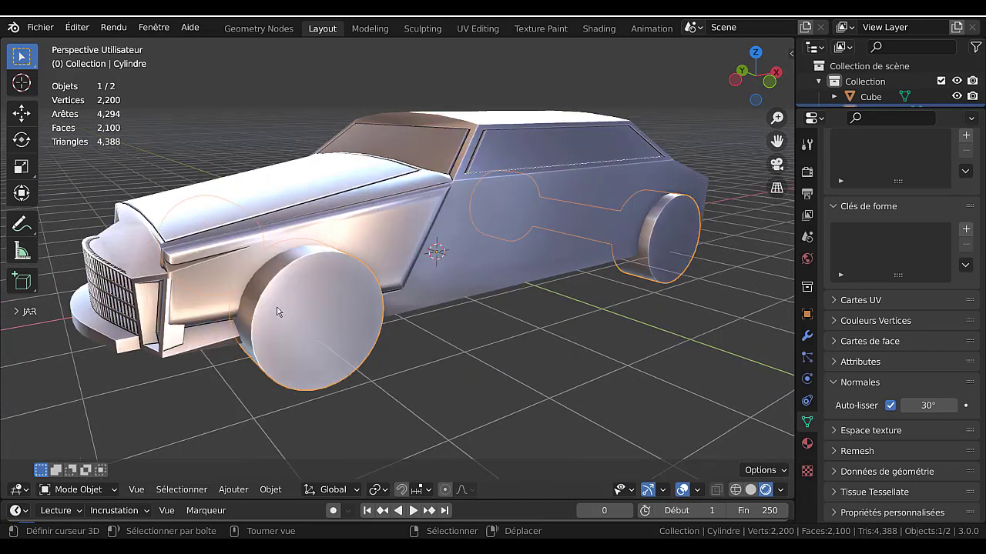
pyautogui.moveTo(333, 321); pyautogui.dragTo(419, 305, button='middle')
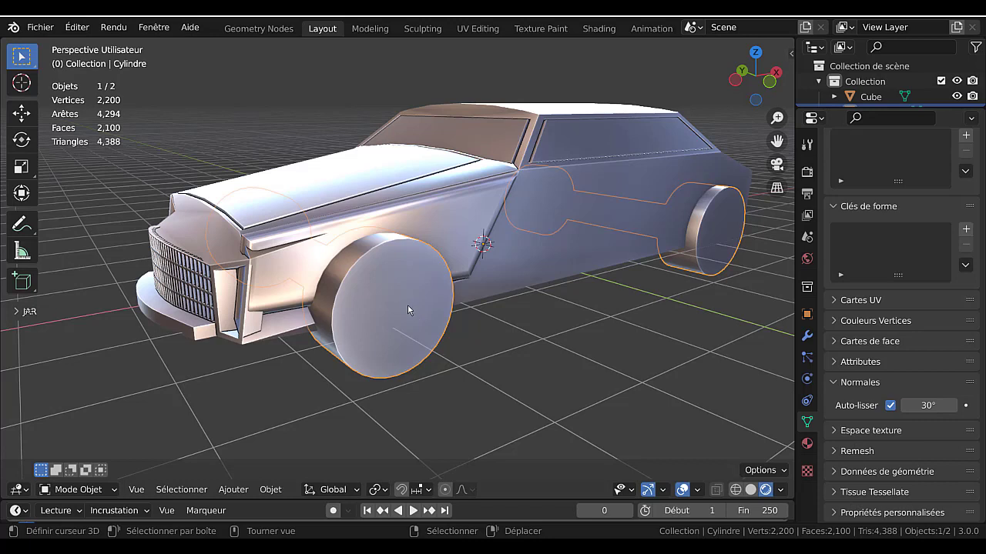
pyautogui.hotkey('shift', 'd')
pyautogui.rightClick(408, 309)
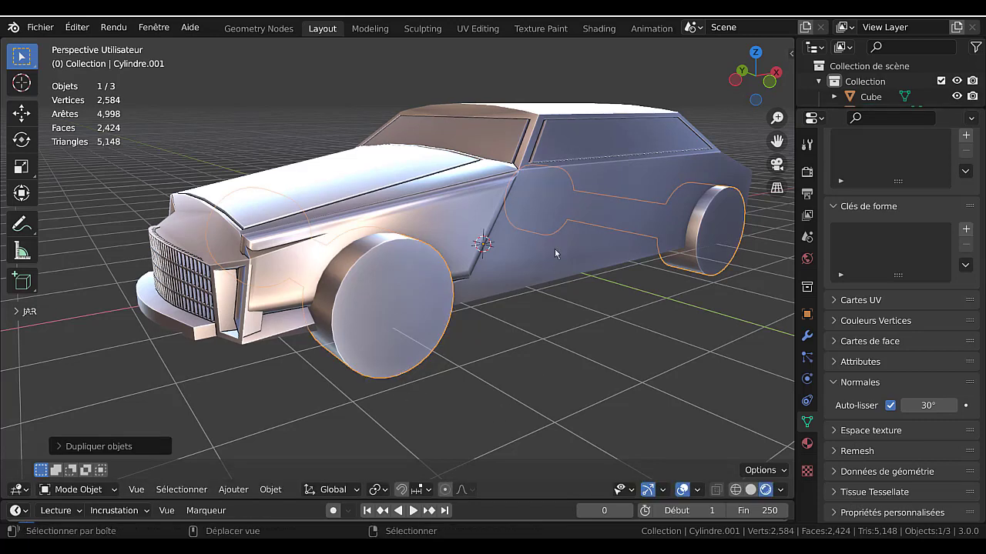
pyautogui.keyDown('shift'); pyautogui.click(562, 207); pyautogui.keyUp('shift')
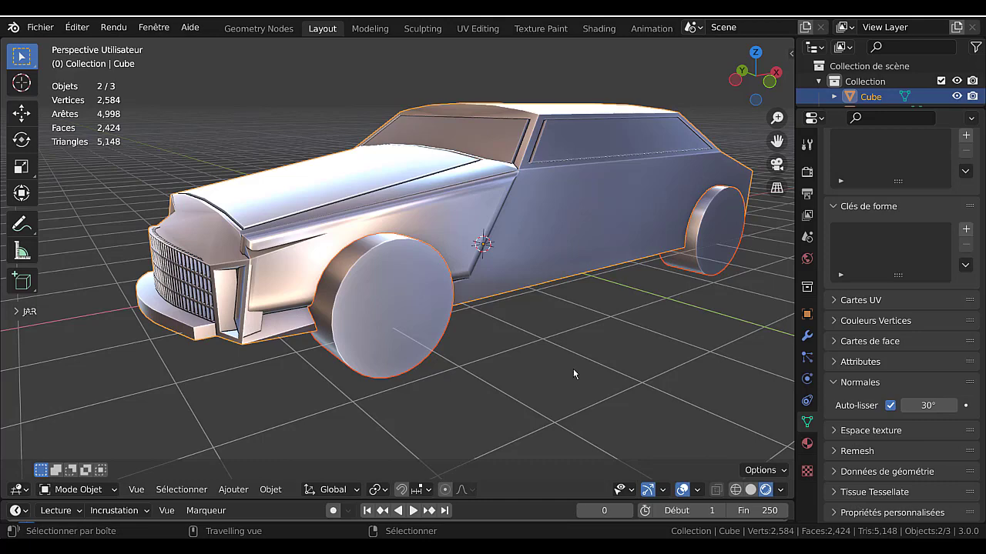
pyautogui.press('Delete')
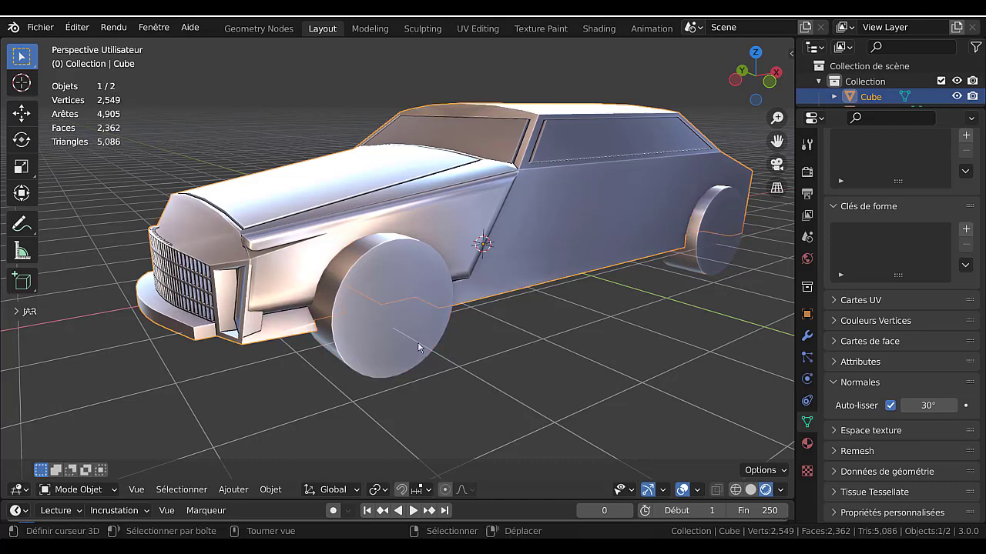
# Select the wheels and temporarily move them away from the body to check the wheel arches, cancelling the move.
pyautogui.click(416, 299)
pyautogui.press('g')
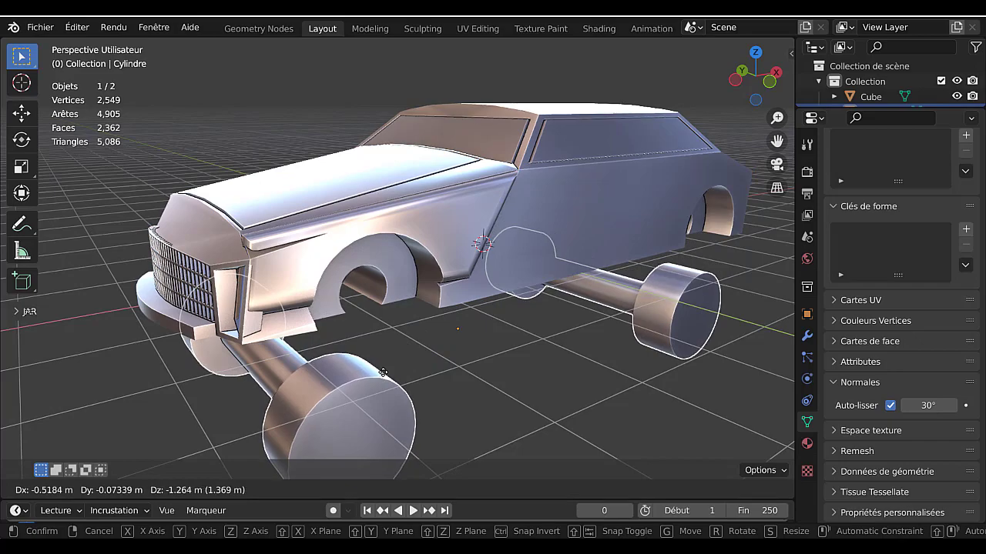
pyautogui.rightClick(398, 336)
# Select all wheel faces by inverting a selection of both axle bands, and scale them around individual origins to about 0.94.
pyautogui.moveTo(398, 336); pyautogui.dragTo(455, 224, button='middle')
pyautogui.press('Tab')
pyautogui.keyDown('alt'); pyautogui.rightClick(449, 170); pyautogui.keyUp('alt')
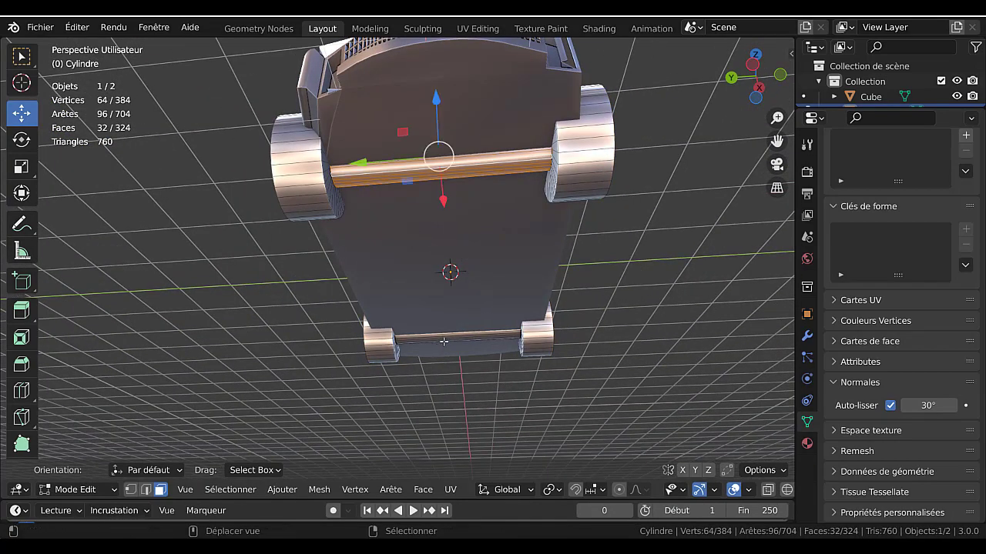
pyautogui.keyDown('alt'); pyautogui.keyDown('shift'); pyautogui.rightClick(408, 341); pyautogui.keyUp('shift'); pyautogui.keyUp('alt')
pyautogui.moveTo(408, 355); pyautogui.dragTo(598, 314, button='middle')
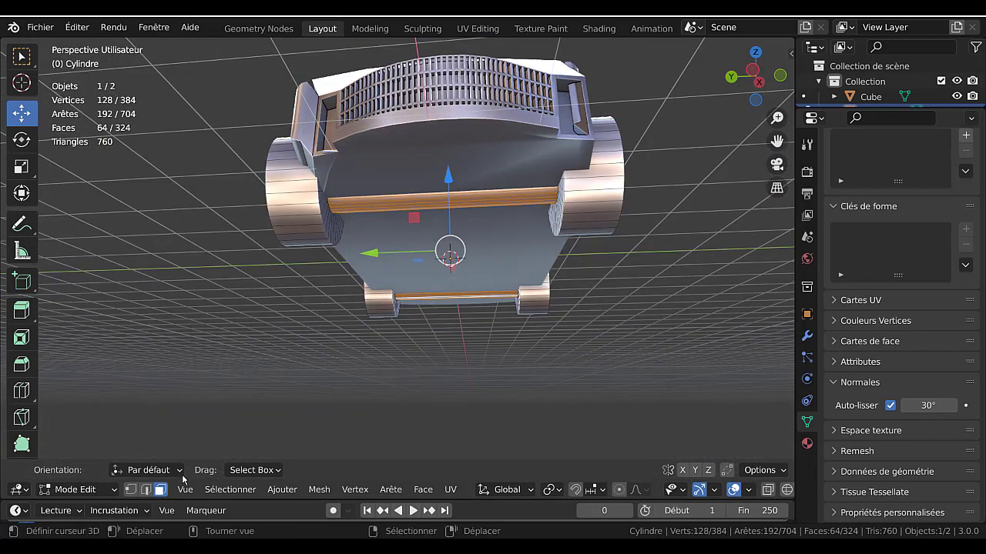
pyautogui.click(228, 490)
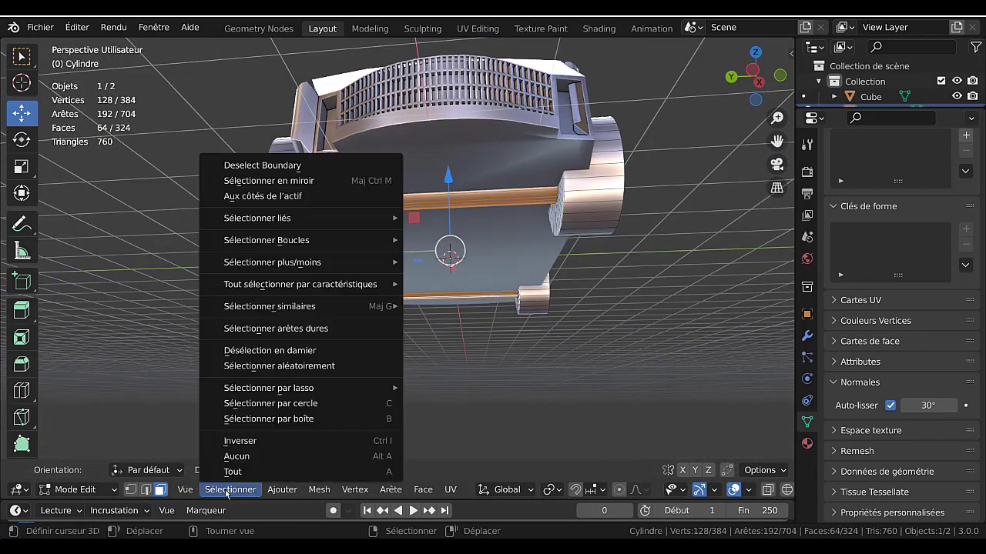
pyautogui.click(237, 442)
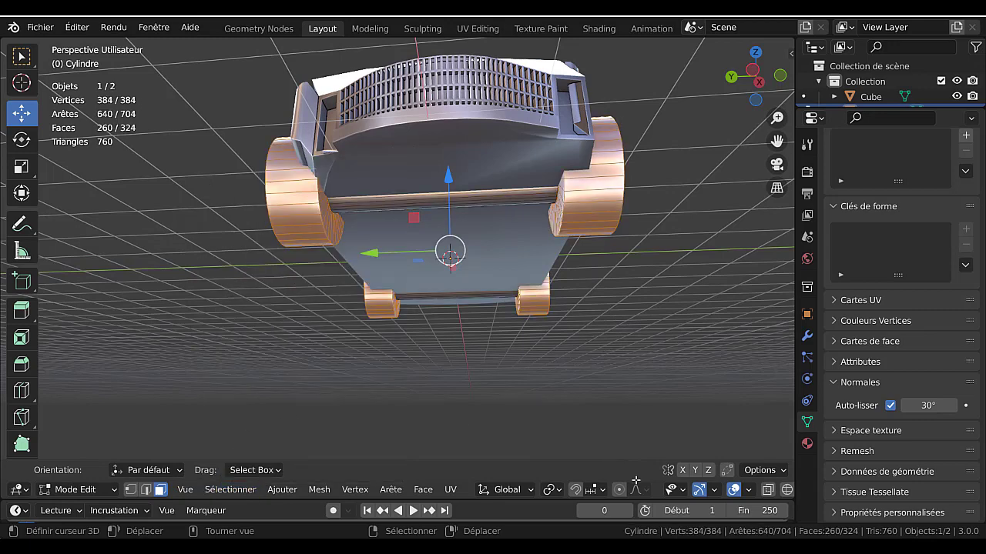
pyautogui.click(559, 491)
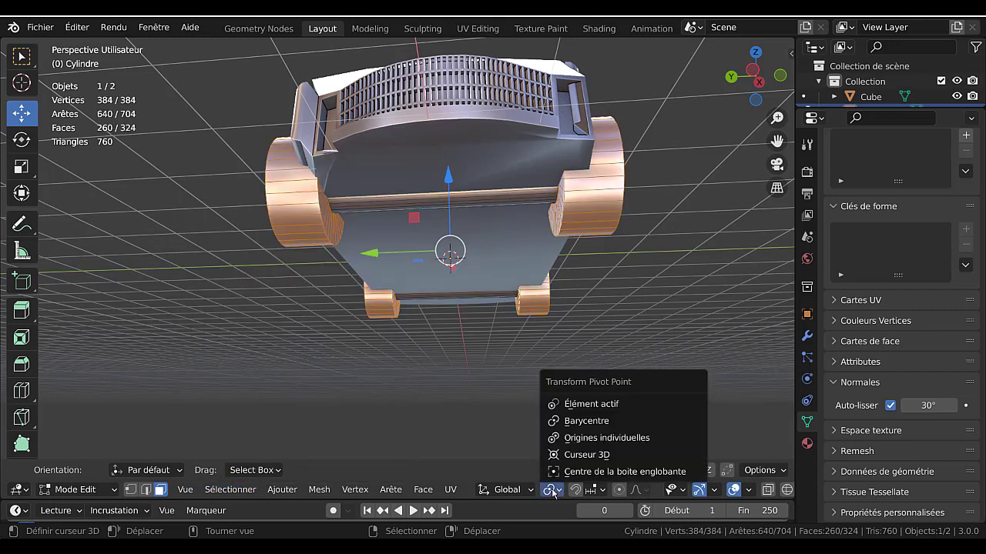
pyautogui.click(589, 438)
pyautogui.moveTo(578, 396); pyautogui.dragTo(507, 420, button='middle')
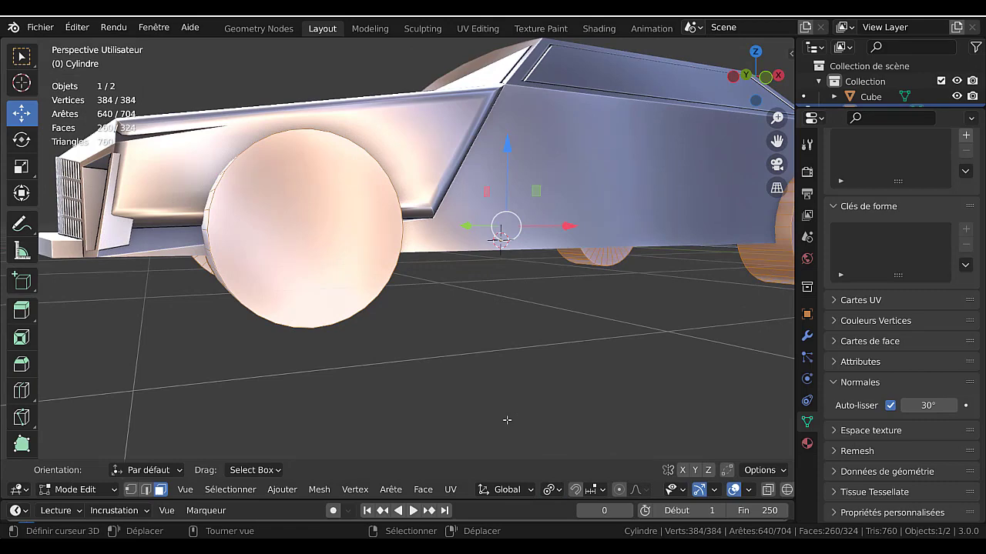
pyautogui.press('KP_1')
pyautogui.press('s')
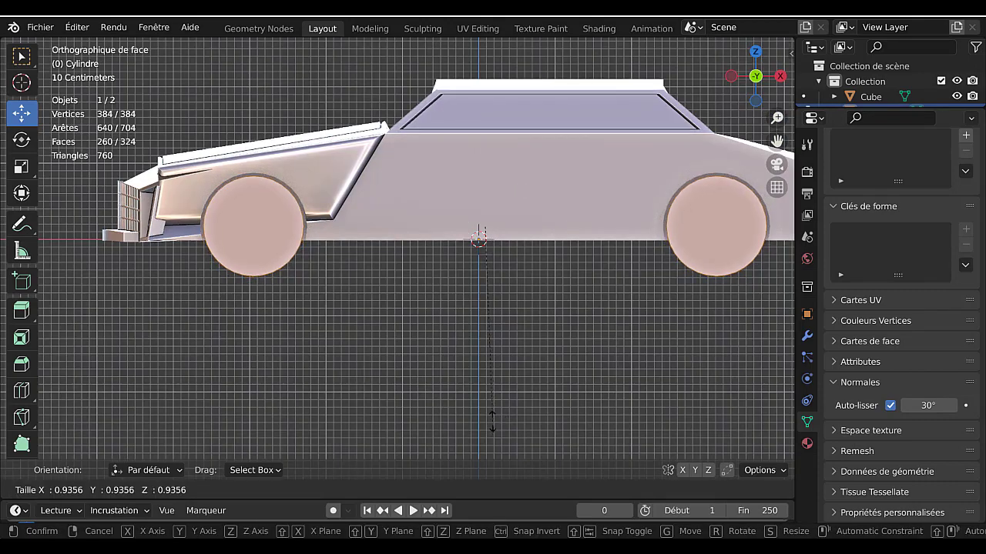
pyautogui.click(492, 421)
# Bevel the outer edge loops of all four wheels with 4 segments and a width of about 0.2 m.
pyautogui.moveTo(377, 324); pyautogui.dragTo(431, 323, button='middle')
pyautogui.click(145, 489)
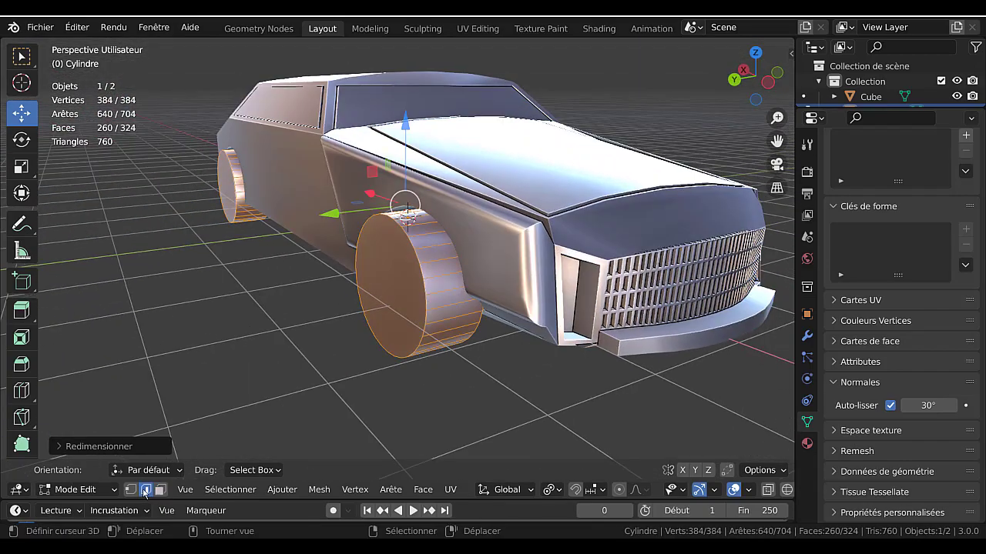
pyautogui.keyDown('alt'); pyautogui.click(418, 268); pyautogui.keyUp('alt')
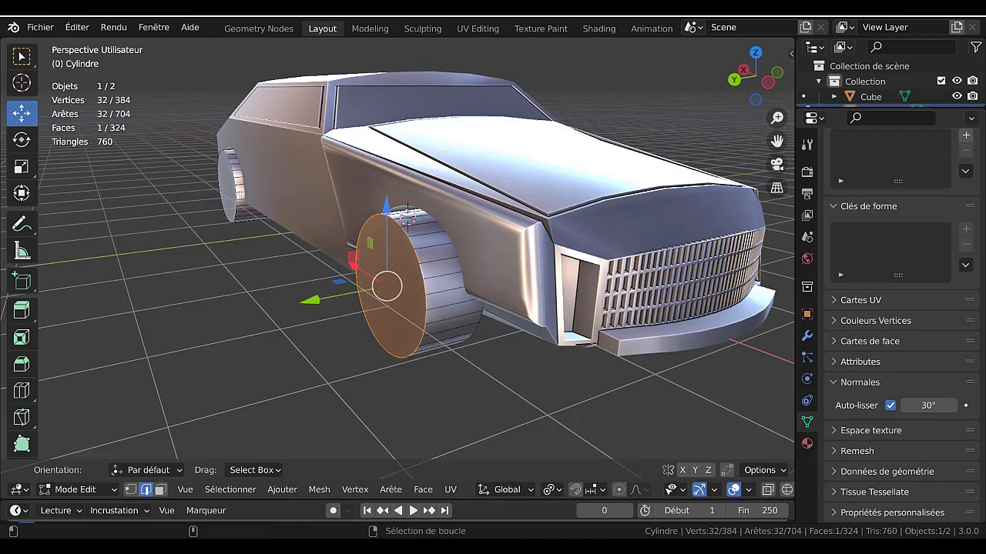
pyautogui.keyDown('alt'); pyautogui.keyDown('shift'); pyautogui.click(231, 183); pyautogui.keyUp('shift'); pyautogui.keyUp('alt')
pyautogui.moveTo(231, 184); pyautogui.dragTo(441, 285, button='middle')
pyautogui.keyDown('alt'); pyautogui.keyDown('shift'); pyautogui.click(448, 286); pyautogui.keyUp('shift'); pyautogui.keyUp('alt')
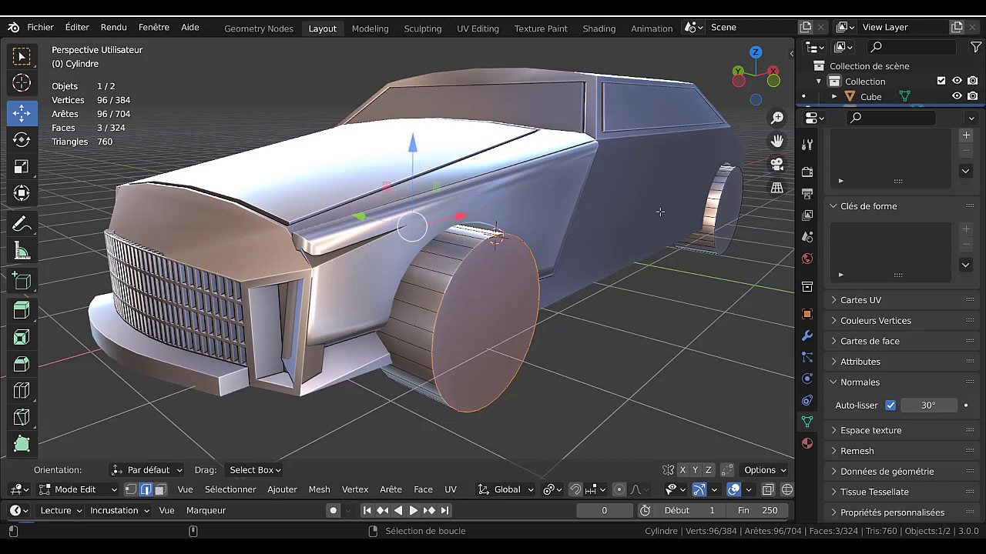
pyautogui.keyDown('alt'); pyautogui.keyDown('shift'); pyautogui.click(720, 206); pyautogui.keyUp('shift'); pyautogui.keyUp('alt')
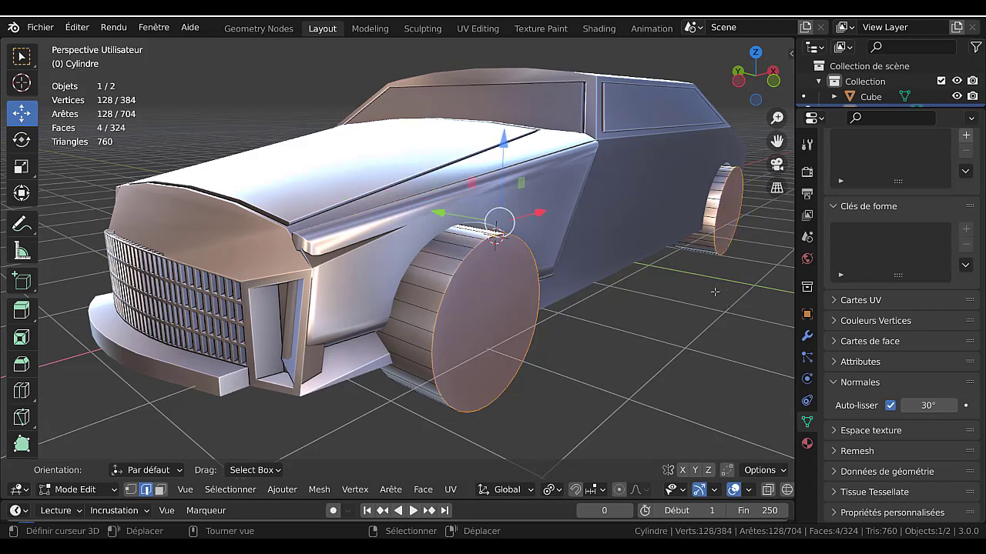
pyautogui.hotkey('ctrl', 'b')
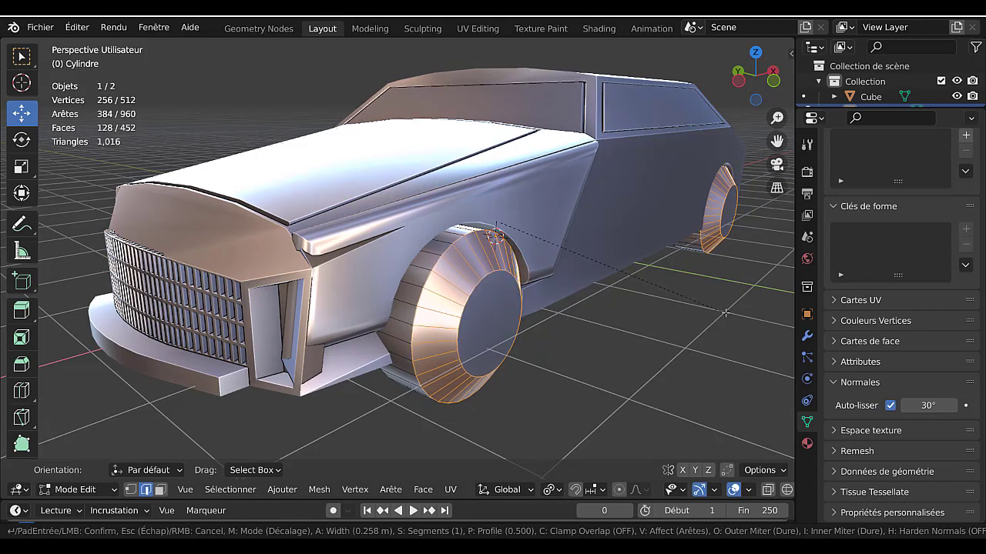
pyautogui.scroll(3, 728, 313)
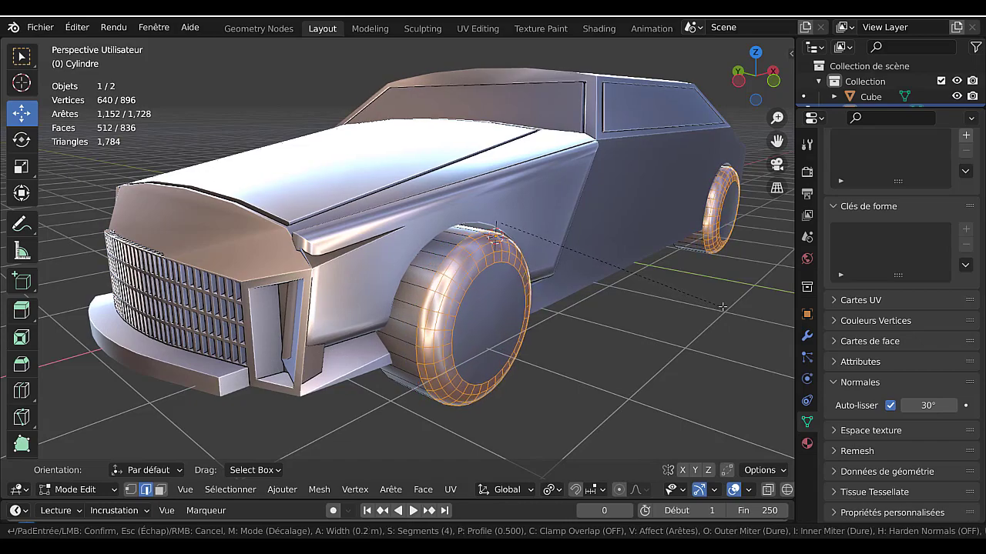
pyautogui.click(725, 305)
pyautogui.press('Tab')
# Clear the mesh and object selections and examine the rounded wheels, front grille and hood from several angles.
pyautogui.moveTo(725, 305); pyautogui.dragTo(530, 320, button='middle')
pyautogui.scroll(-4, 399, 325)
pyautogui.press('Tab')
pyautogui.hotkey('alt', 'a')
pyautogui.press('Tab')
pyautogui.scroll(2, 464, 319)
pyautogui.scroll(3, 542, 311)
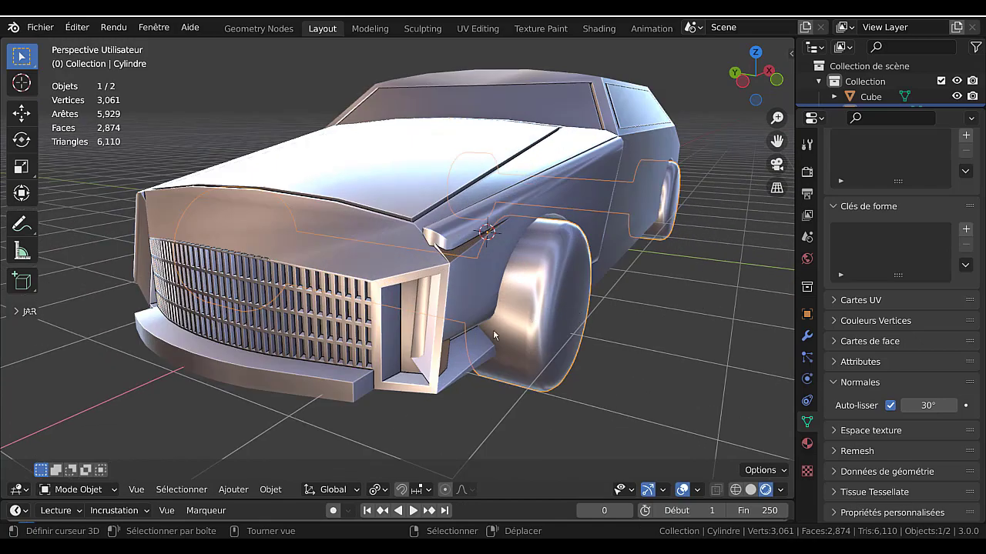
pyautogui.moveTo(458, 285); pyautogui.dragTo(508, 352, button='middle')
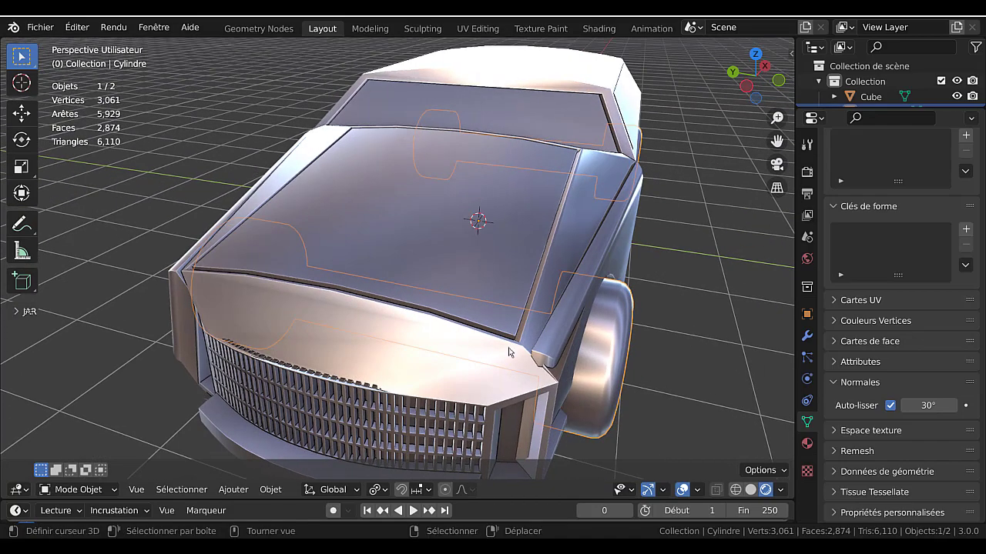
pyautogui.moveTo(482, 295); pyautogui.dragTo(568, 317, button='middle')
pyautogui.press('Tab')
pyautogui.scroll(-3, 484, 298)
pyautogui.press('Tab')
pyautogui.click(568, 317)
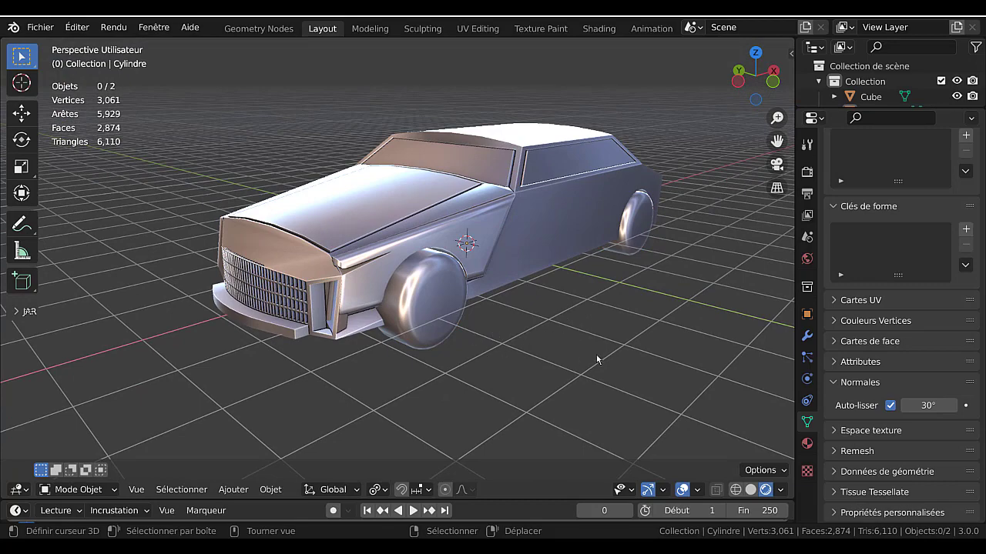
# Widen the 3D viewport by narrowing the outliner and properties area, keeping the whole car in view from the front.
pyautogui.moveTo(645, 372); pyautogui.dragTo(618, 352, button='middle')
pyautogui.scroll(1, 585, 375)
pyautogui.scroll(1, 585, 362)
pyautogui.moveTo(693, 353); pyautogui.dragTo(651, 370, button='middle')
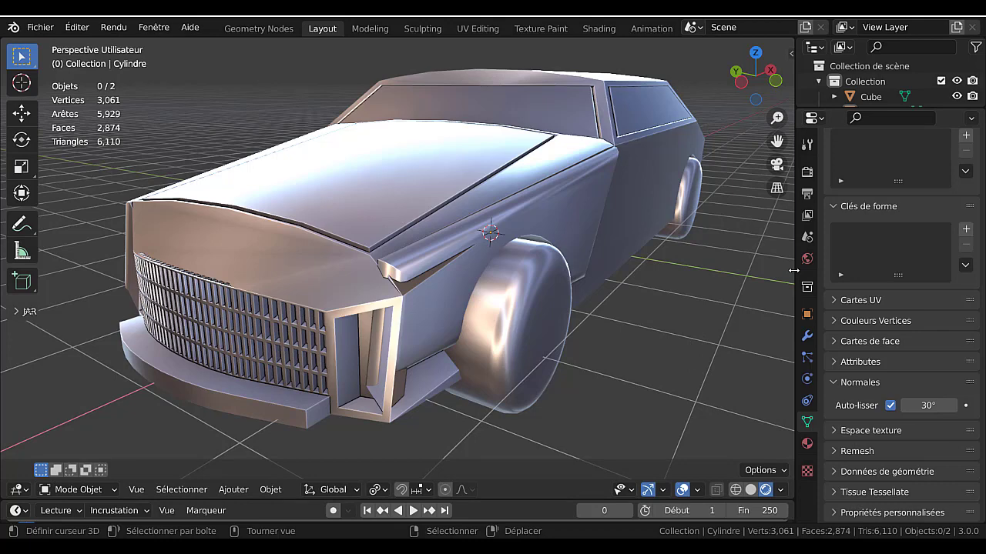
pyautogui.moveTo(793, 271); pyautogui.dragTo(863, 268)
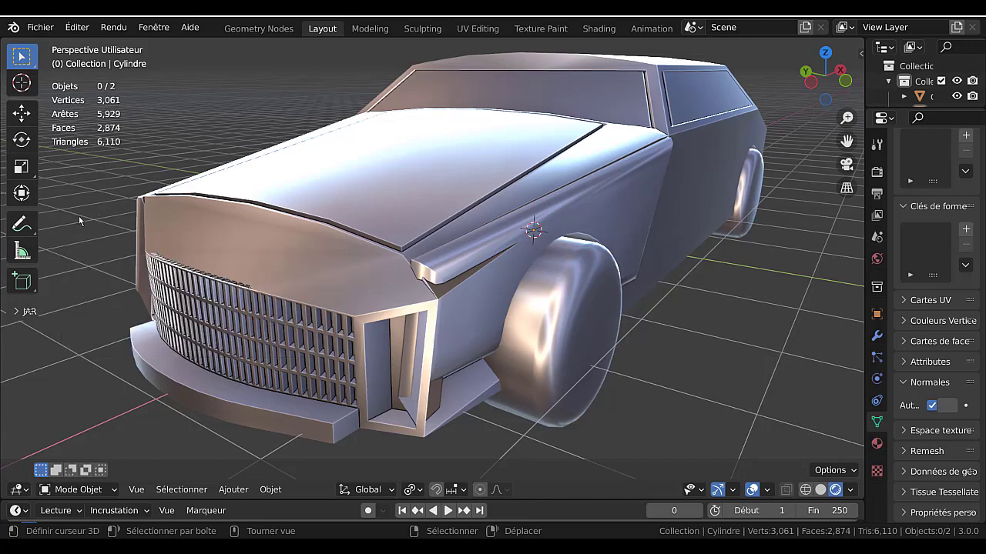
pyautogui.scroll(-3, 655, 356)
pyautogui.moveTo(656, 353); pyautogui.dragTo(602, 355, button='middle')
pyautogui.scroll(1, 630, 346)
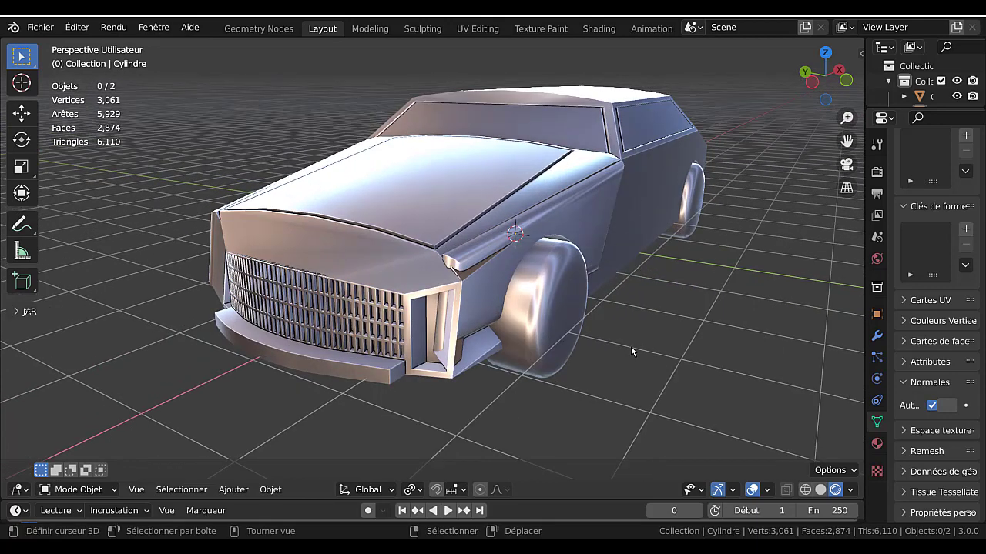